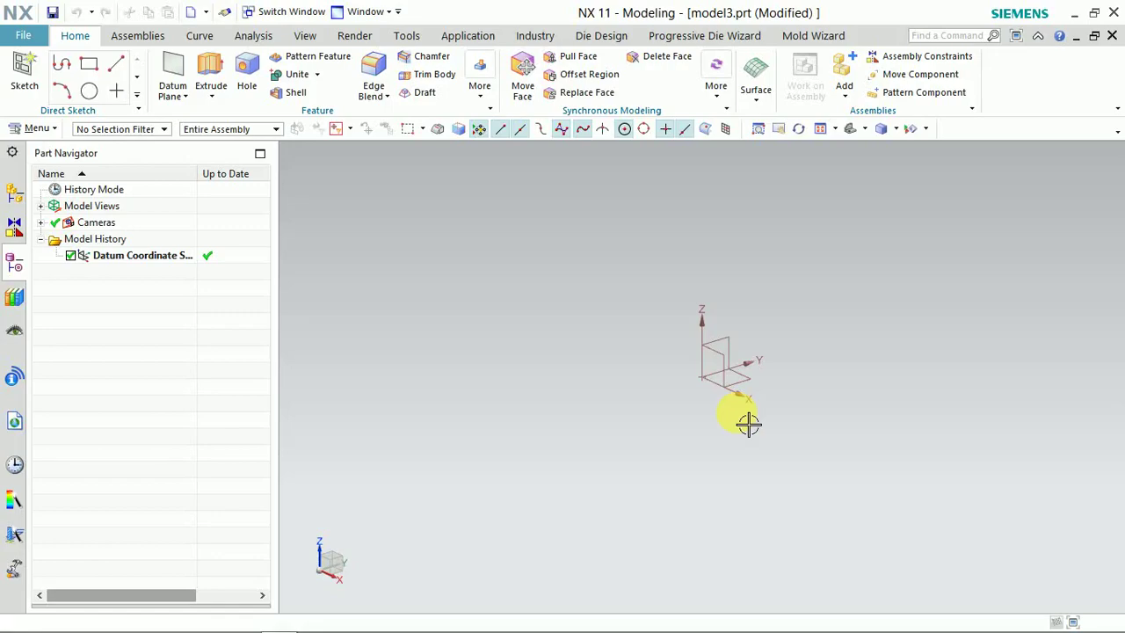
# Start a sketch on the XY datum plane and draw a rectangle from the origin
pyautogui.click(25, 75)
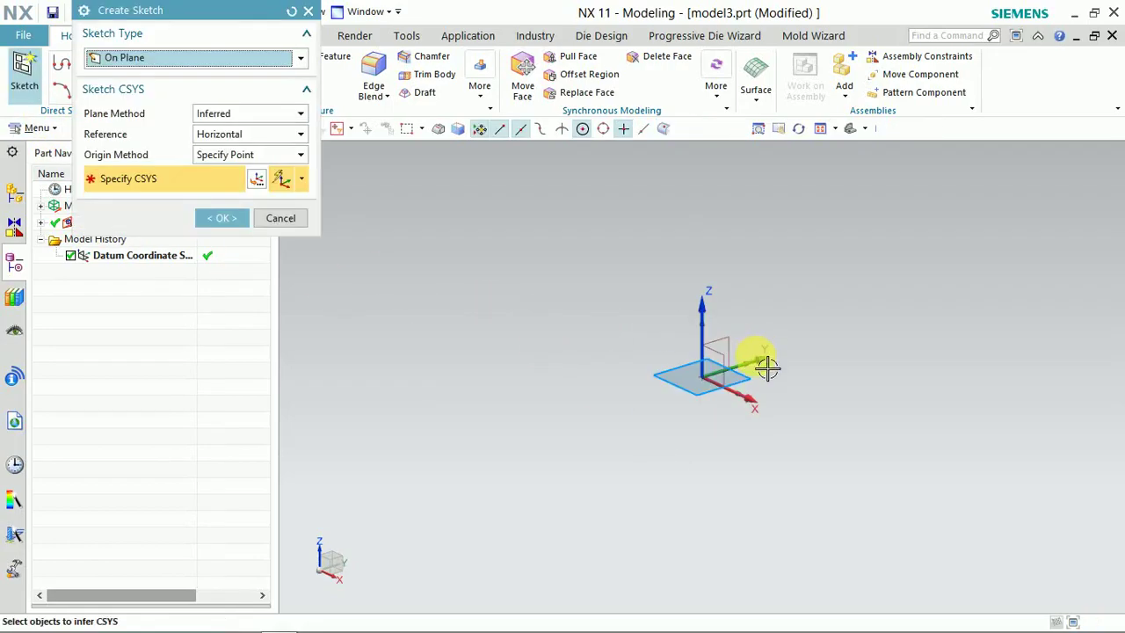
pyautogui.click(736, 378)
pyautogui.click(221, 218)
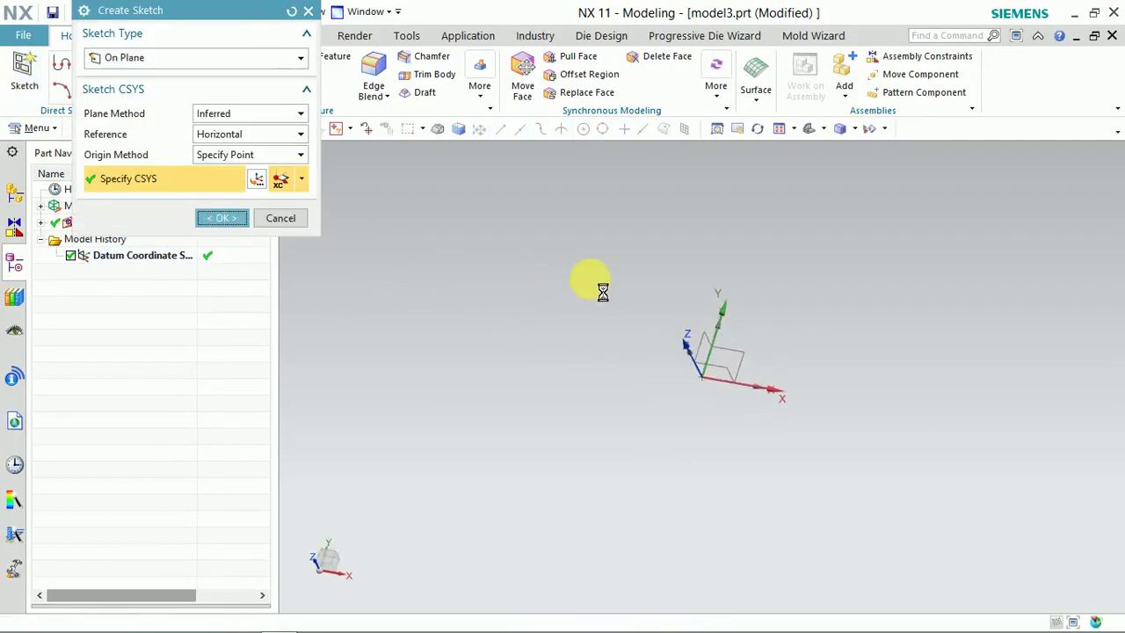
pyautogui.keyDown('shift'); pyautogui.moveTo(707, 324); pyautogui.dragTo(544, 303, button='middle'); pyautogui.keyUp('shift')
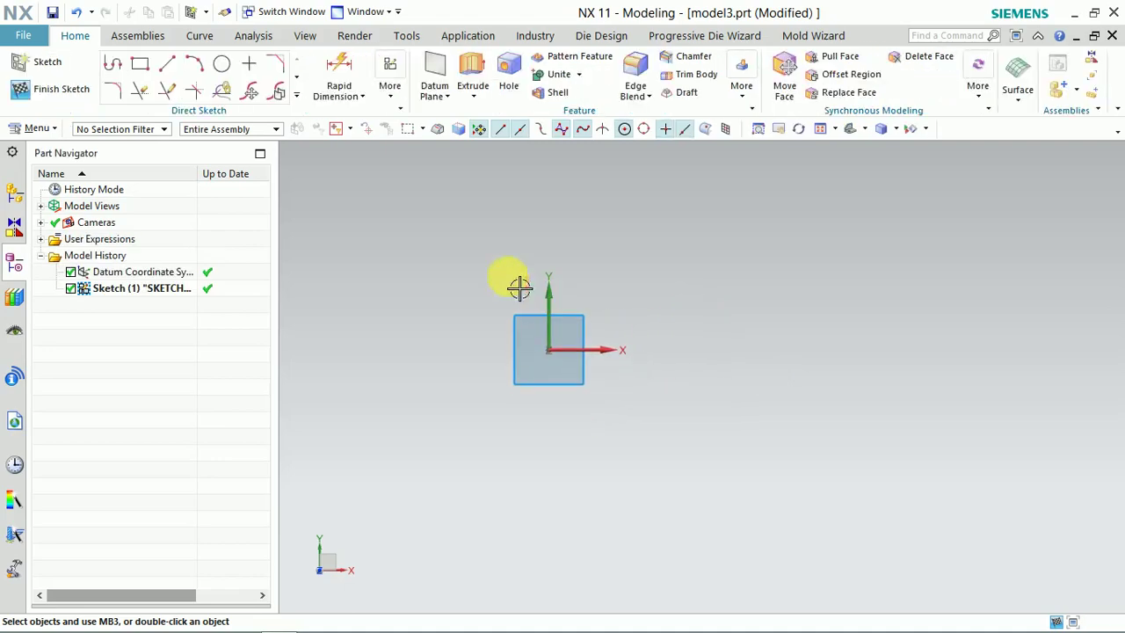
pyautogui.click(143, 68)
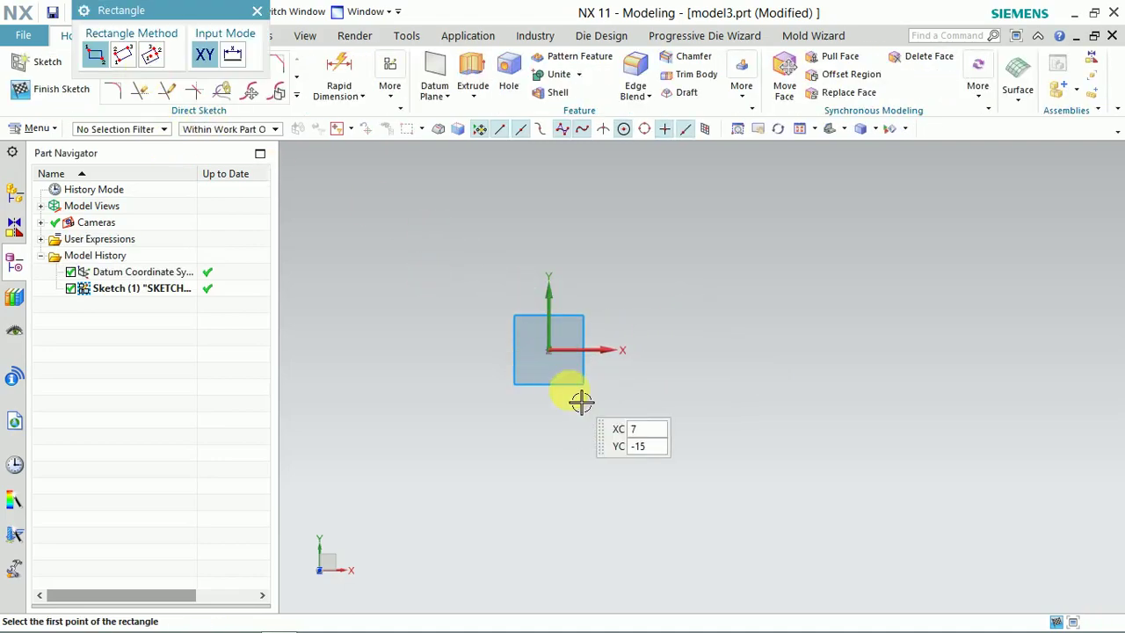
pyautogui.click(548, 349)
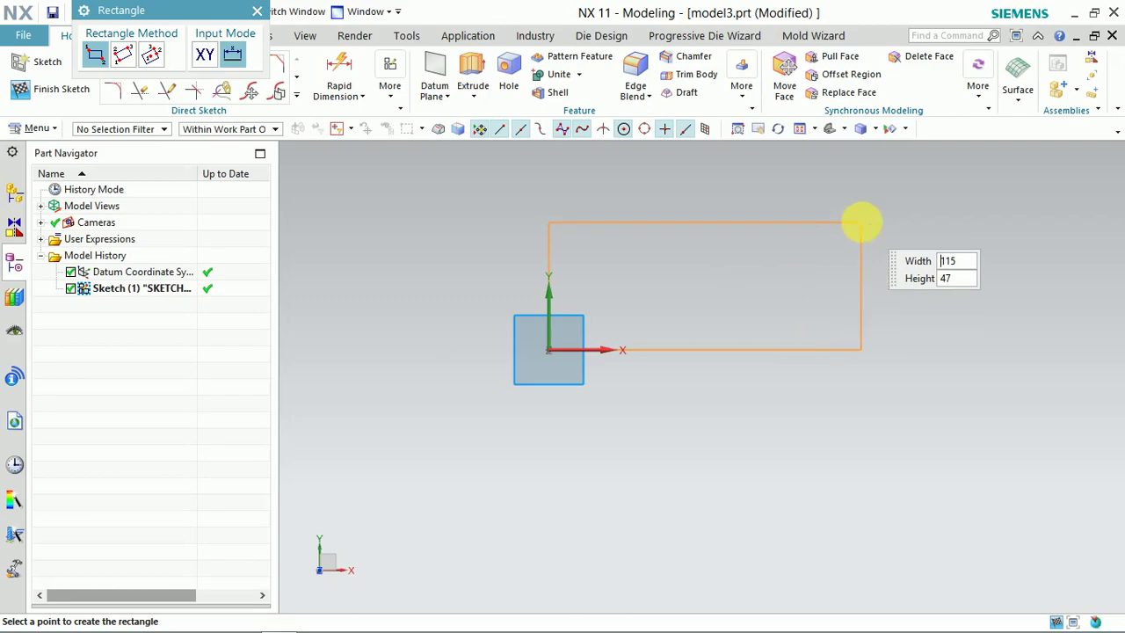
pyautogui.click(860, 222)
pyautogui.press('Escape')
# Enable continuous auto dimensioning, size the rectangle 200 × 100, and finish the sketch
pyautogui.click(391, 88)
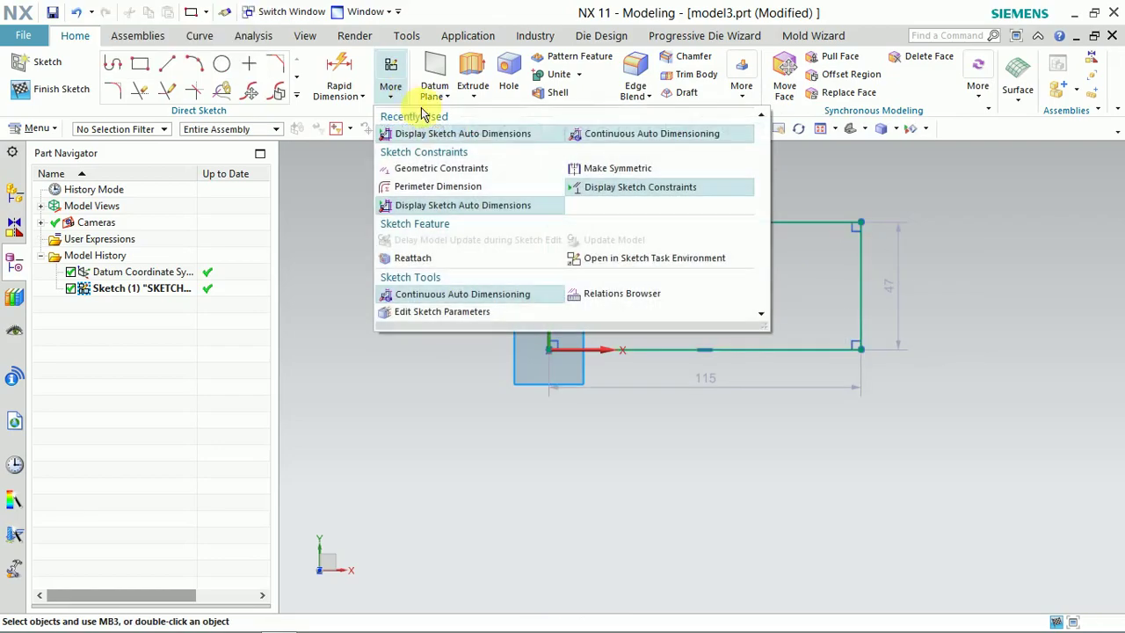
pyautogui.click(633, 134)
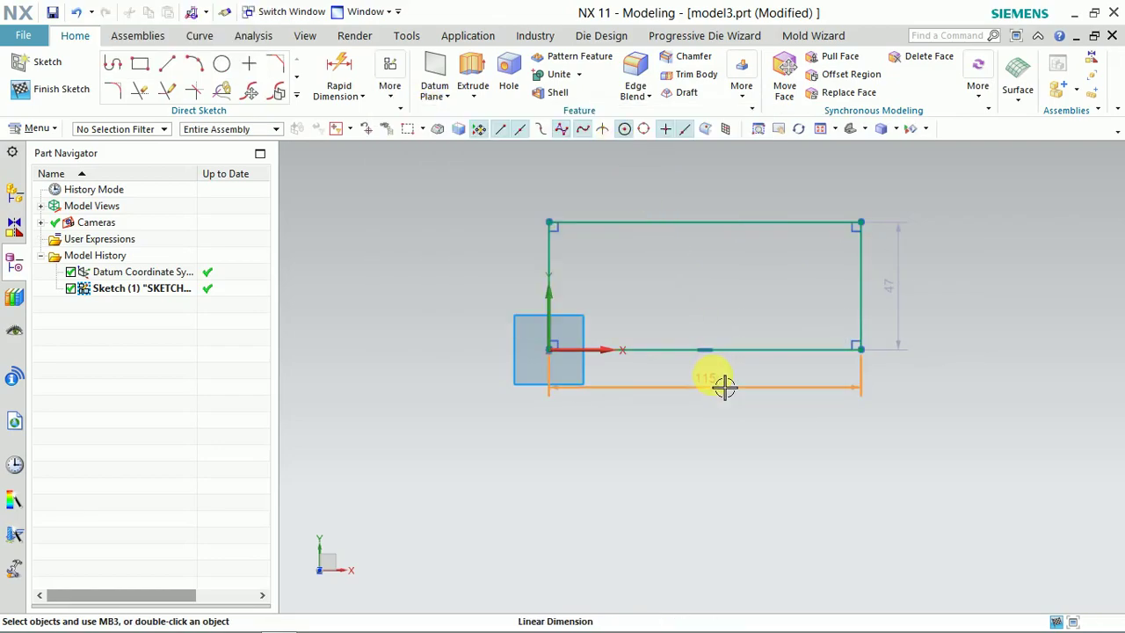
pyautogui.doubleClick(720, 384)
pyautogui.write('200')
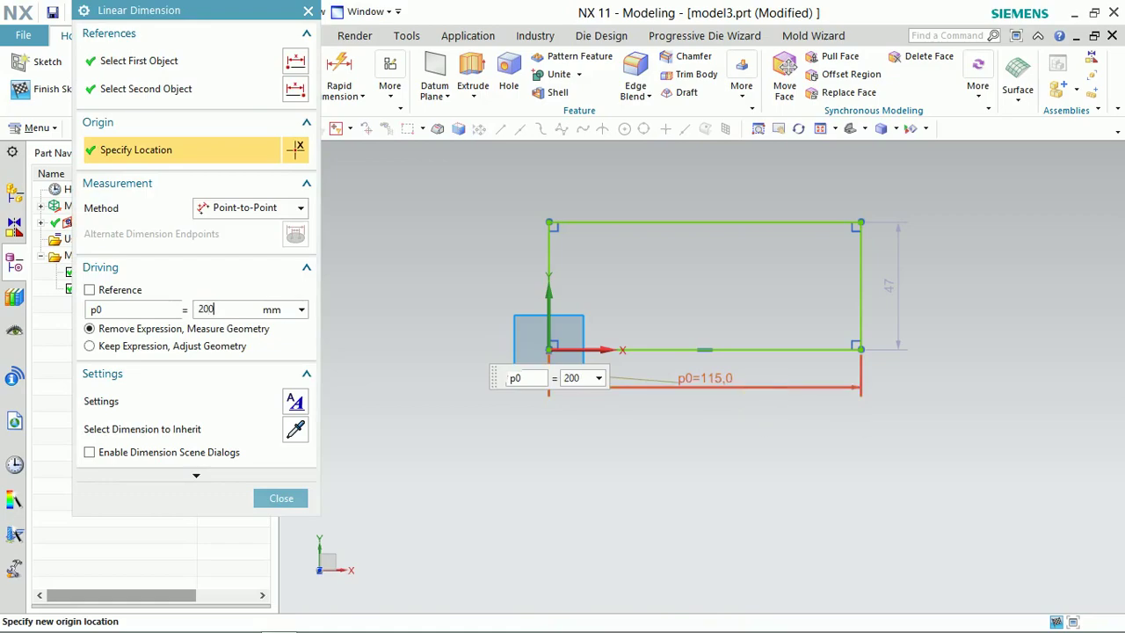
pyautogui.press('Return')
pyautogui.scroll(-3, 785, 400)
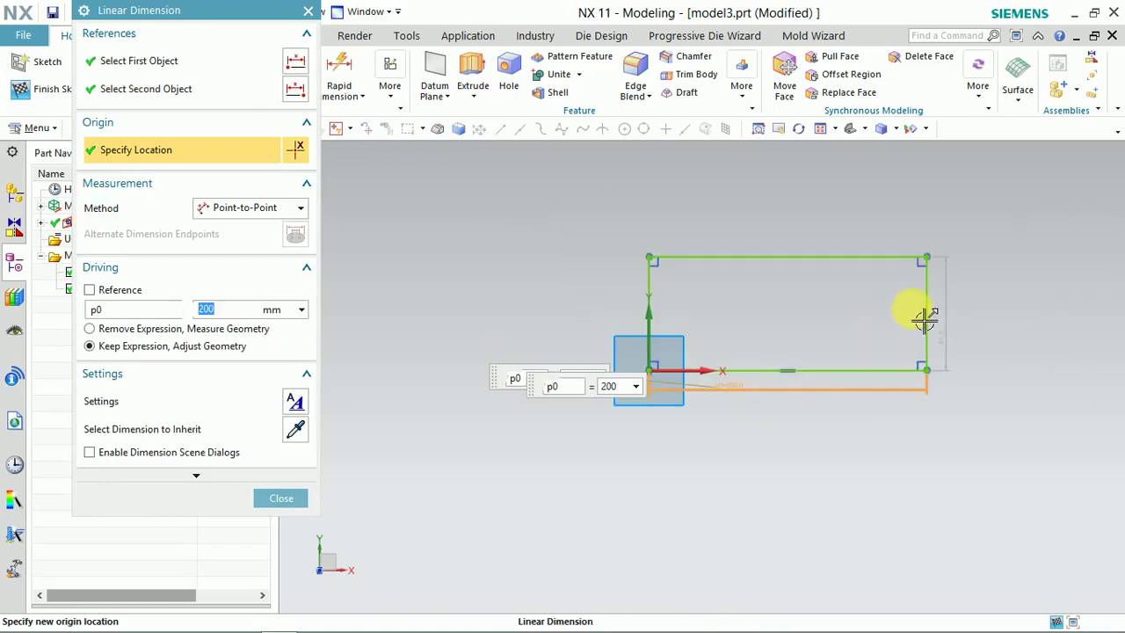
pyautogui.middleClick(955, 301)
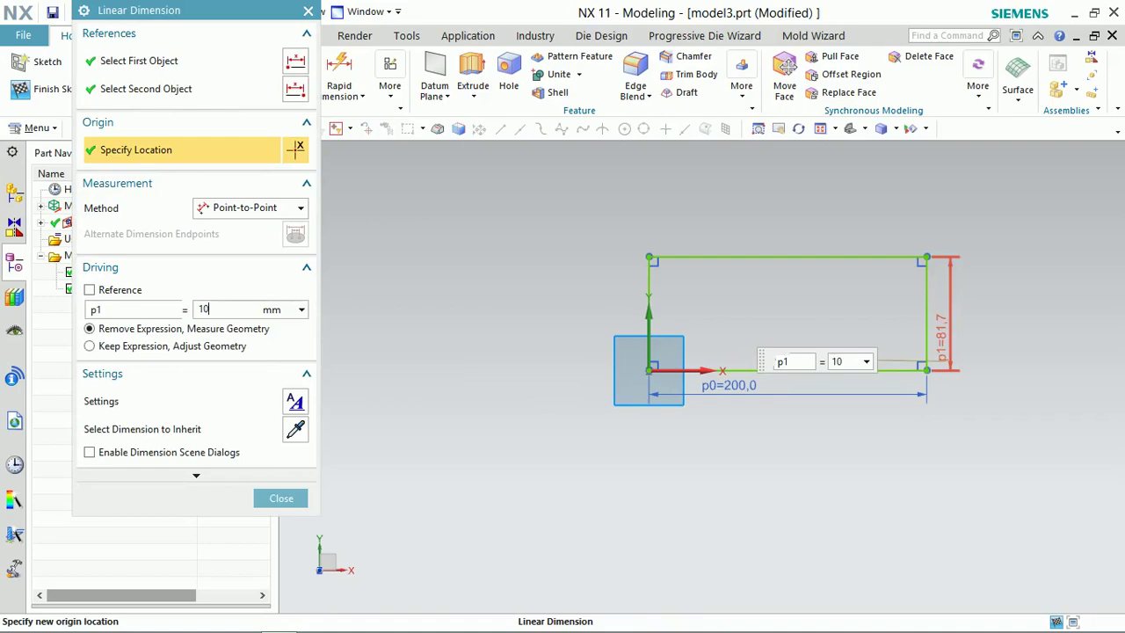
pyautogui.write('100')
pyautogui.press('Return')
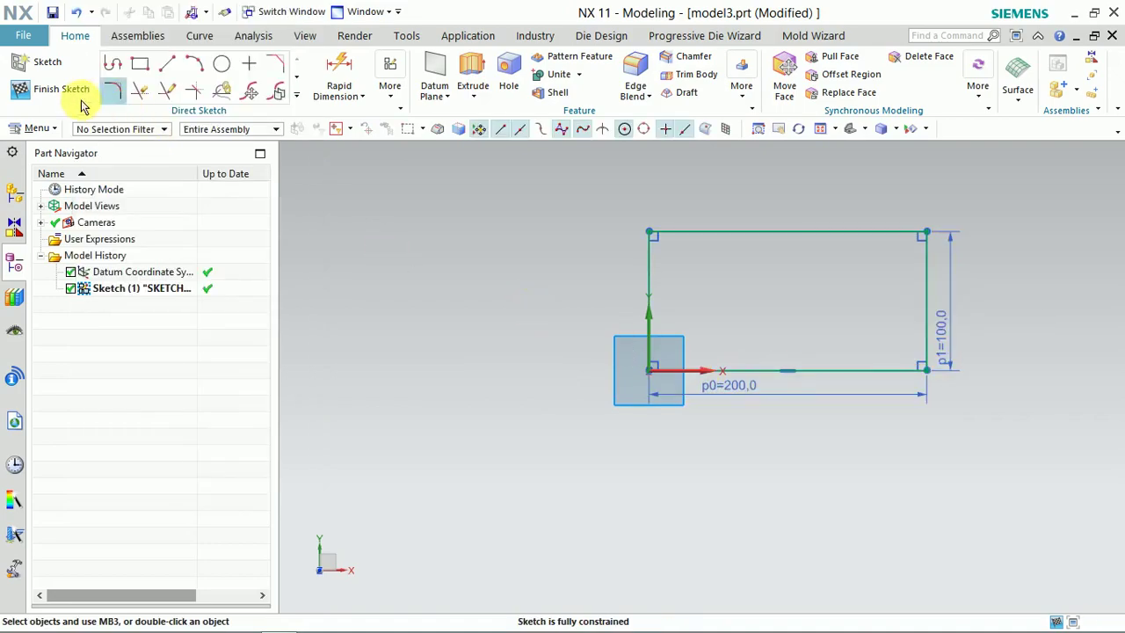
pyautogui.click(63, 90)
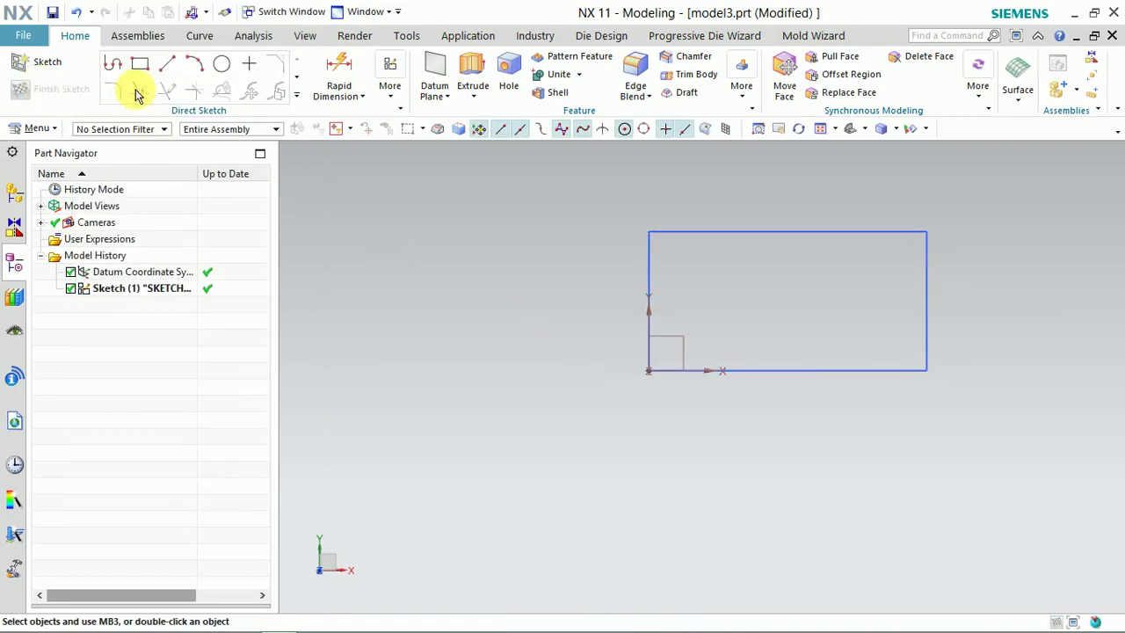
# Extrude the 200 × 100 rectangle 25 mm into a solid block
pyautogui.press('x')
pyautogui.click(758, 254)
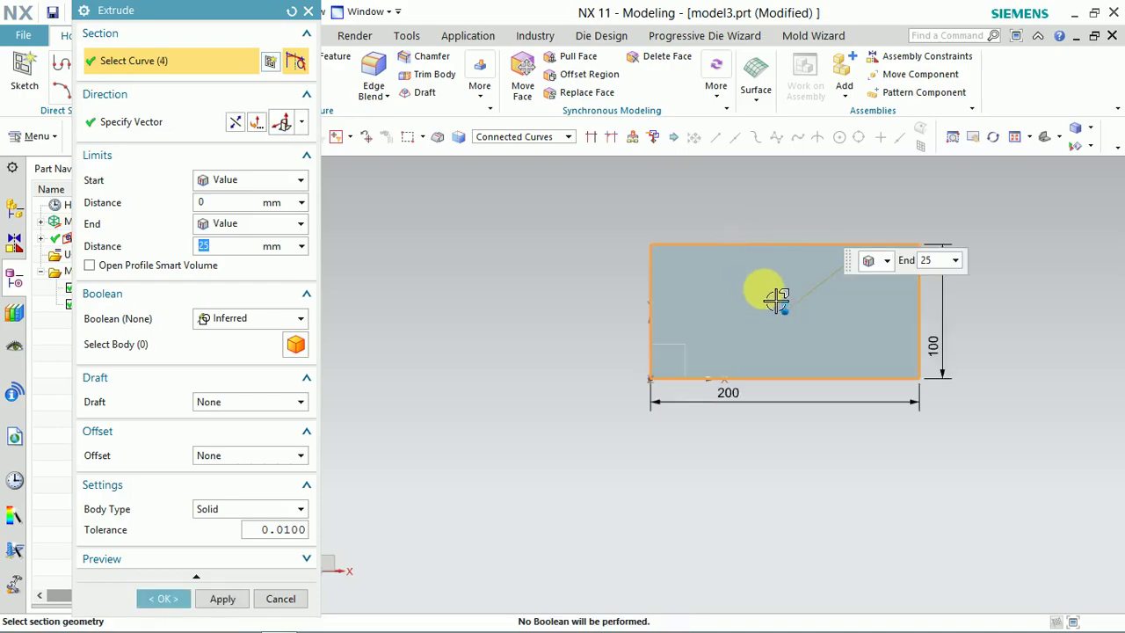
pyautogui.moveTo(777, 300); pyautogui.dragTo(926, 302, button='middle')
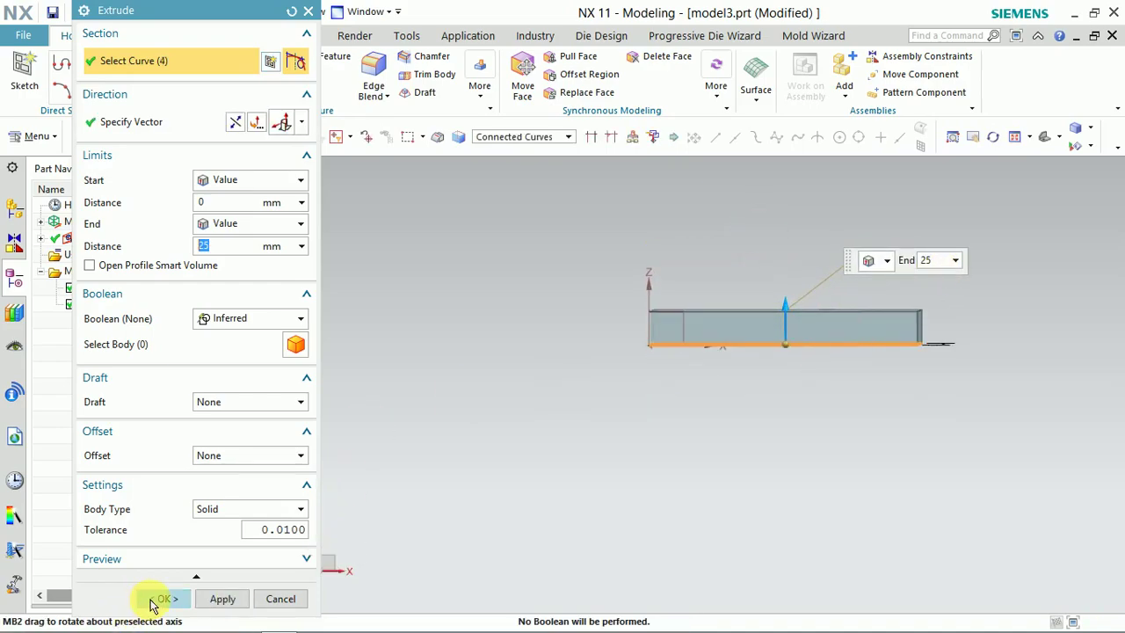
pyautogui.click(156, 600)
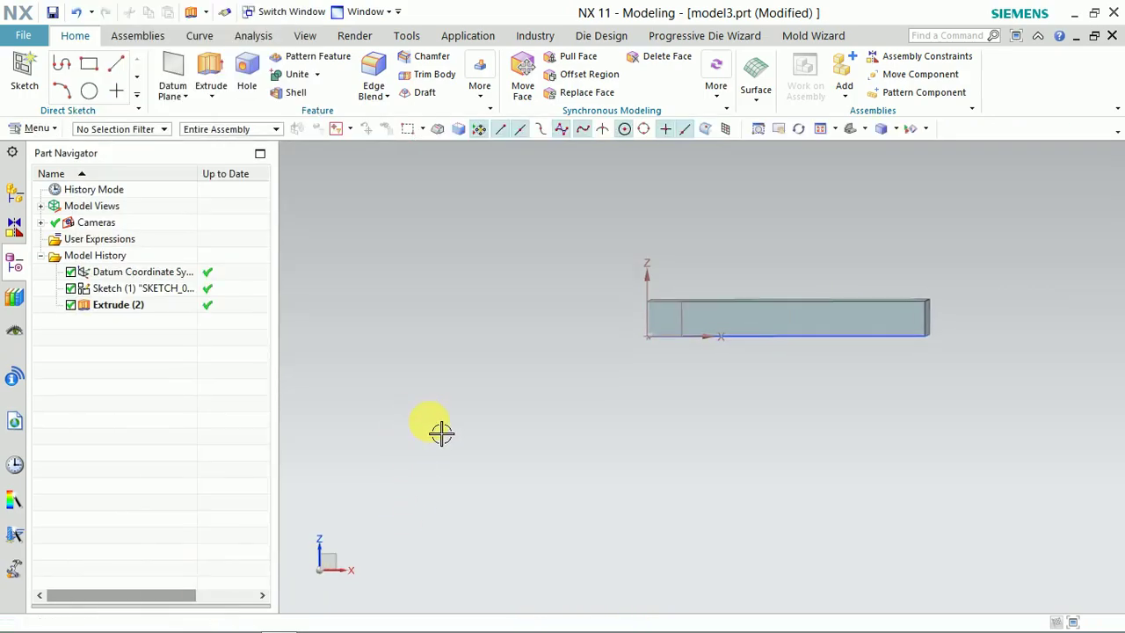
pyautogui.moveTo(441, 433); pyautogui.dragTo(423, 294, button='middle')
# Start a new sketch on the block's top face
pyautogui.click(26, 99)
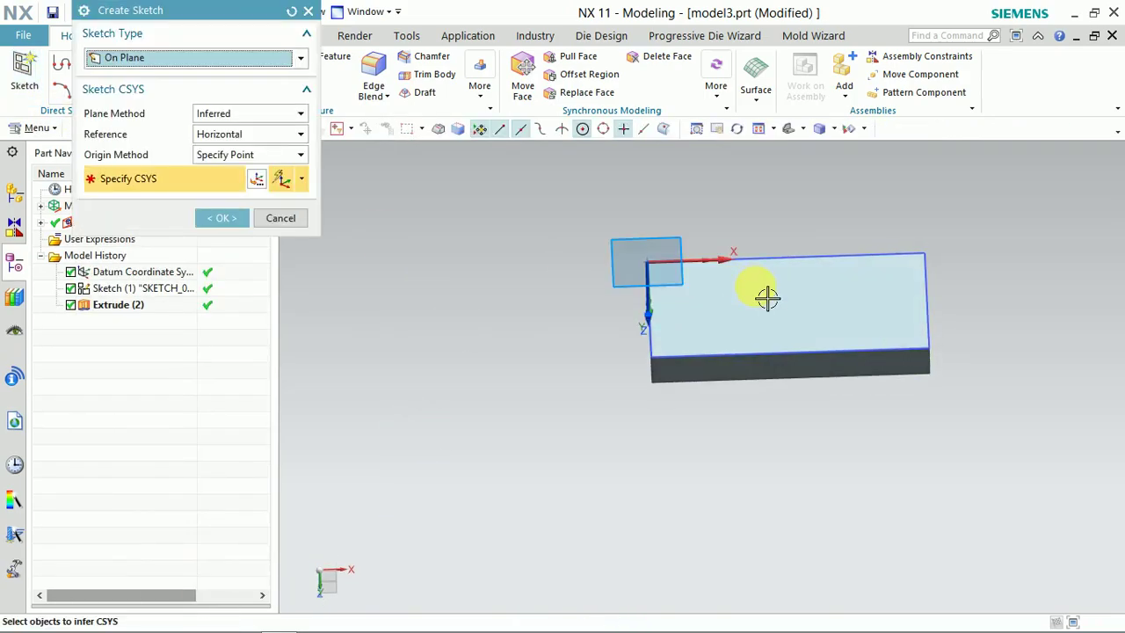
pyautogui.click(765, 296)
pyautogui.click(202, 217)
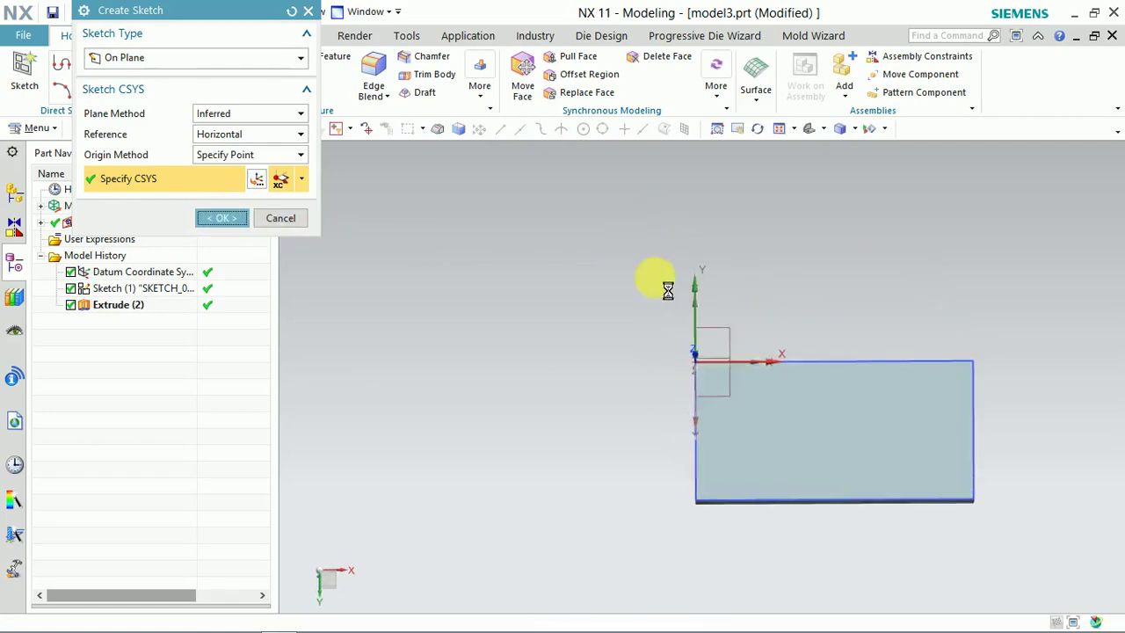
pyautogui.keyDown('shift'); pyautogui.moveTo(741, 422); pyautogui.dragTo(464, 320, button='middle'); pyautogui.keyUp('shift')
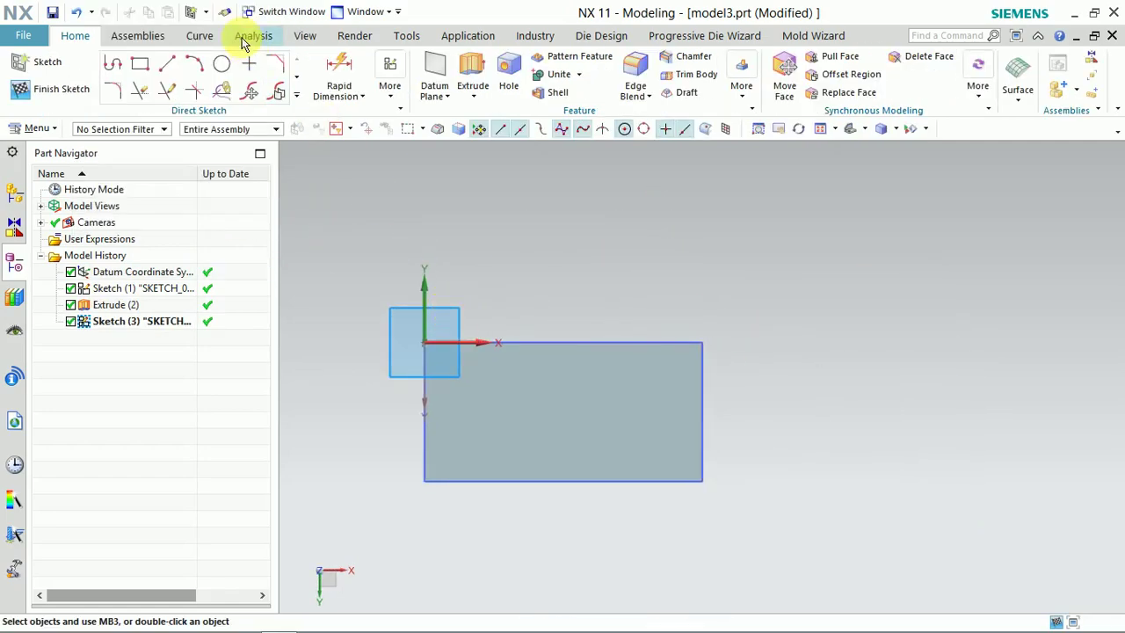
# Draw two rectangles running from the face's top edge to its bottom edge
pyautogui.click(140, 63)
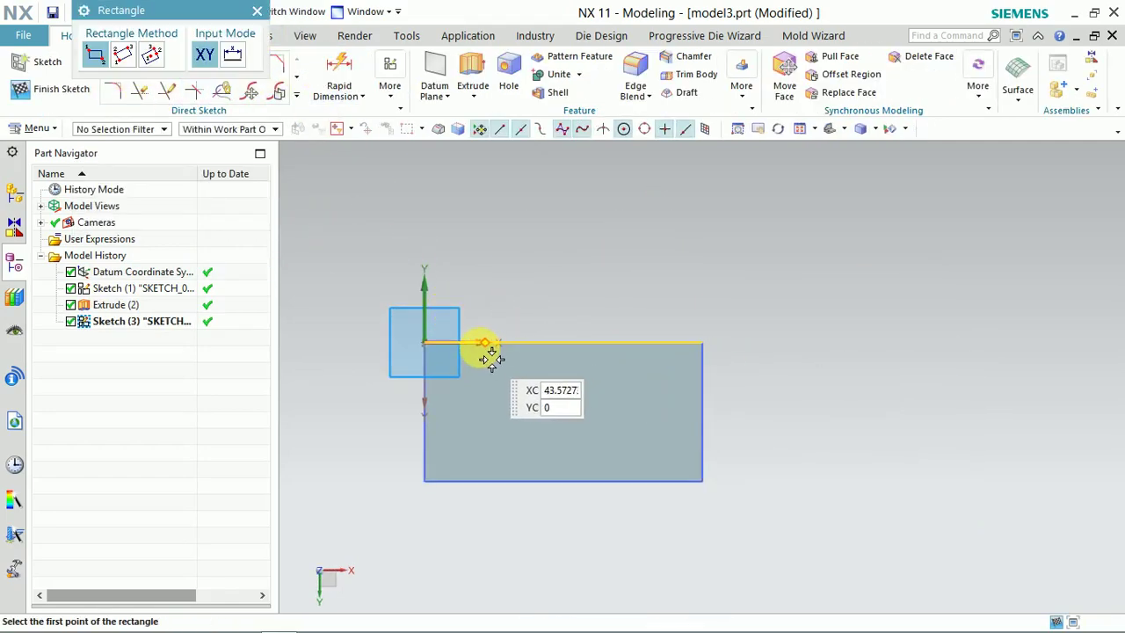
pyautogui.click(473, 344)
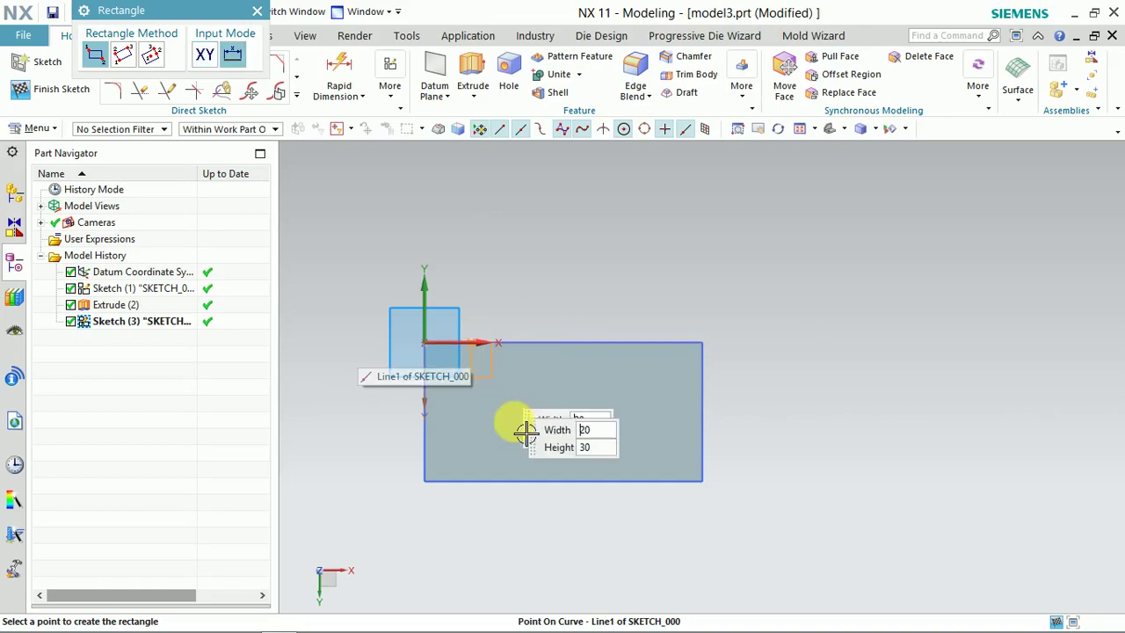
pyautogui.click(527, 479)
pyautogui.click(573, 342)
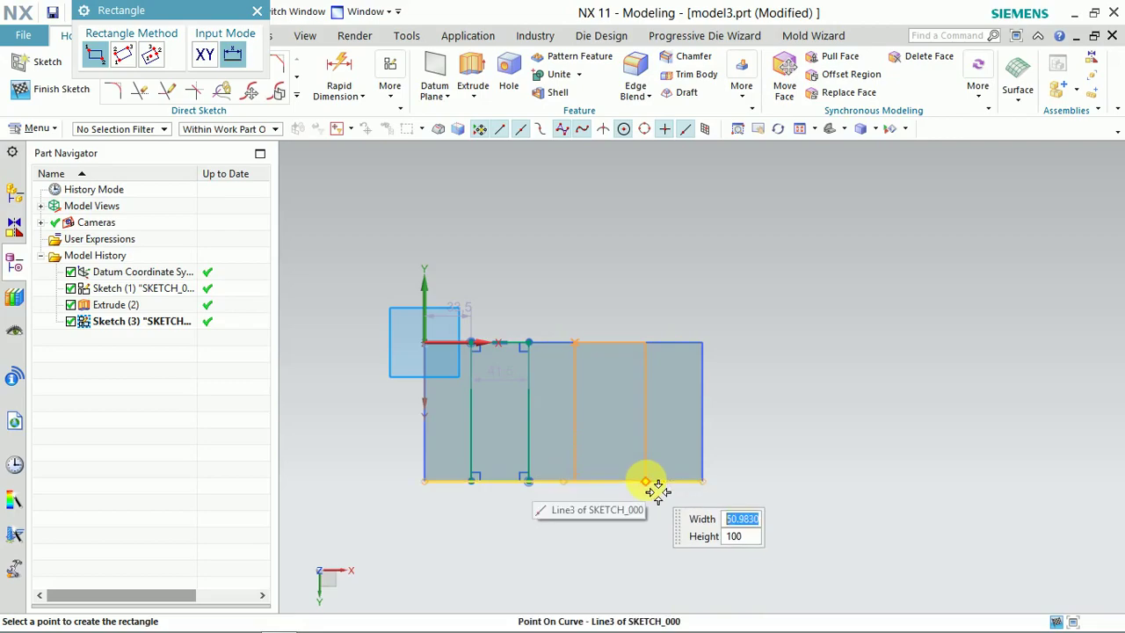
pyautogui.click(659, 492)
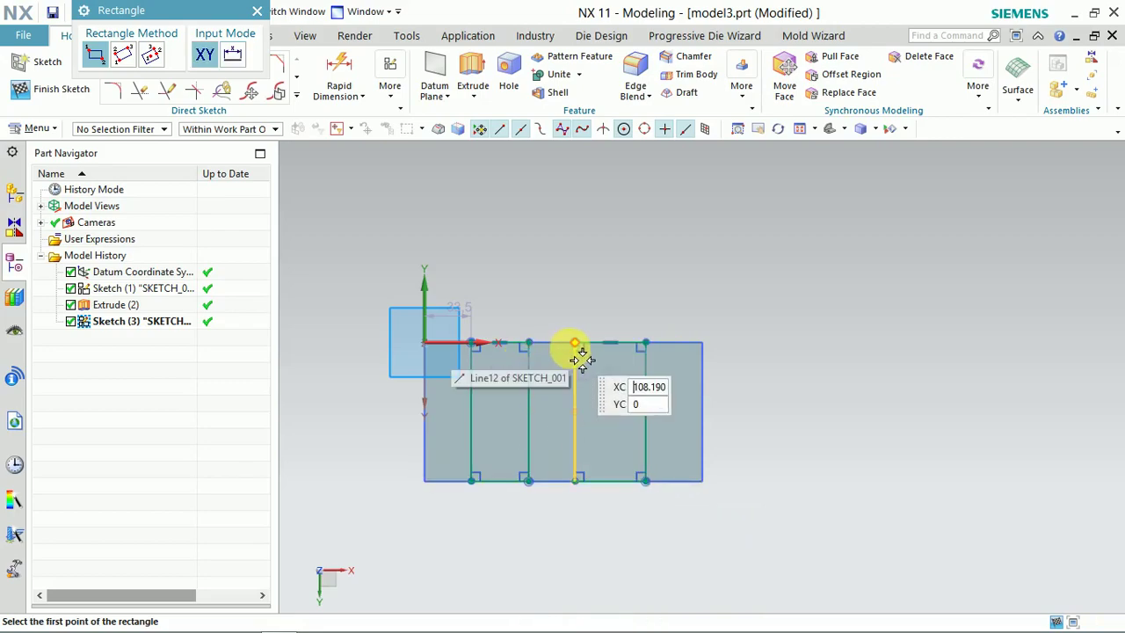
pyautogui.scroll(3, 603, 361)
pyautogui.scroll(3, 503, 356)
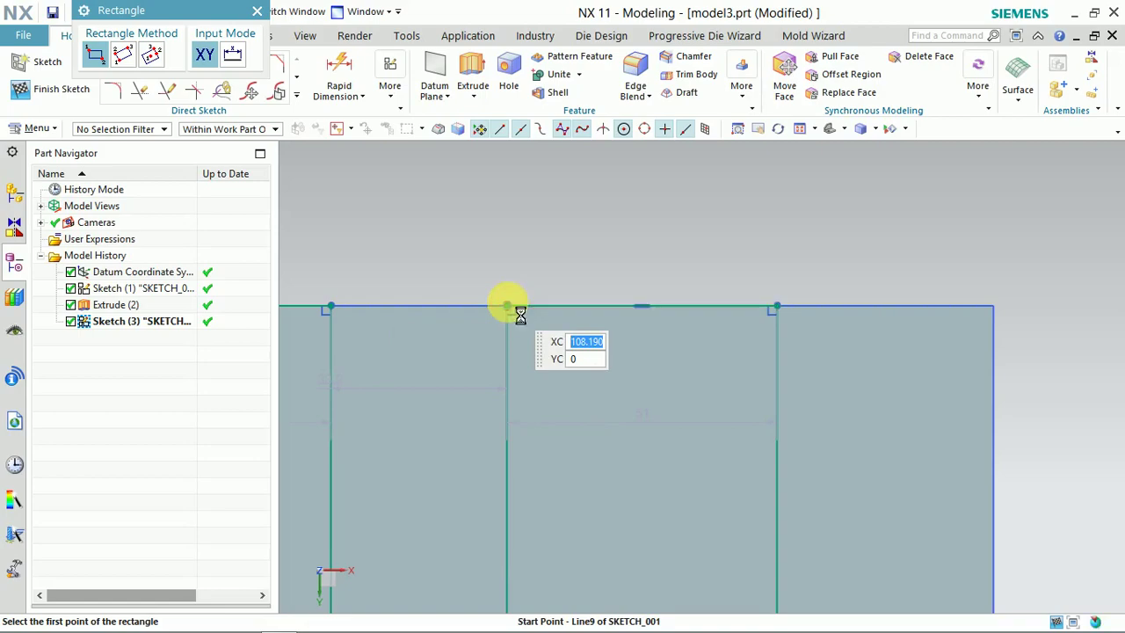
pyautogui.click(517, 310)
pyautogui.press('Escape')
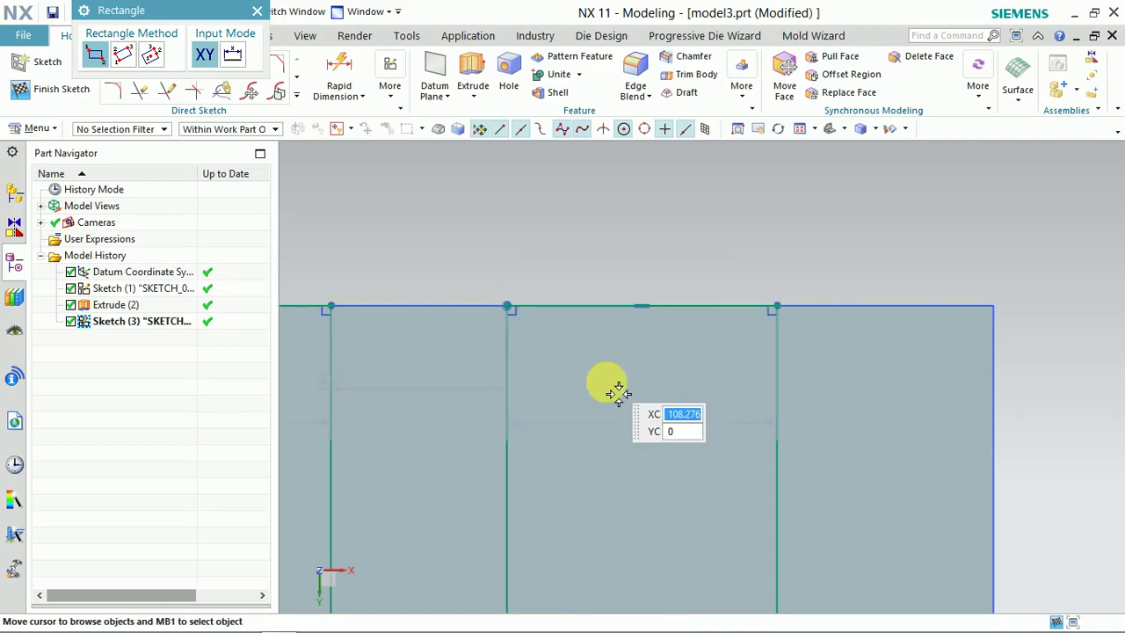
pyautogui.scroll(-2, 568, 358)
pyautogui.scroll(-2, 387, 325)
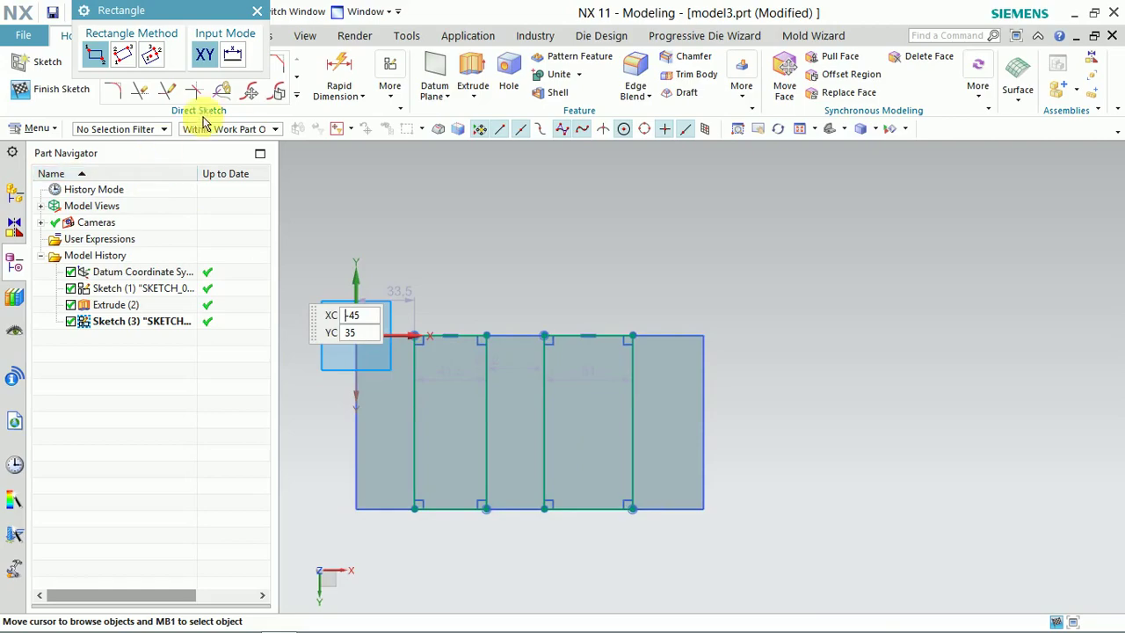
pyautogui.click(264, 14)
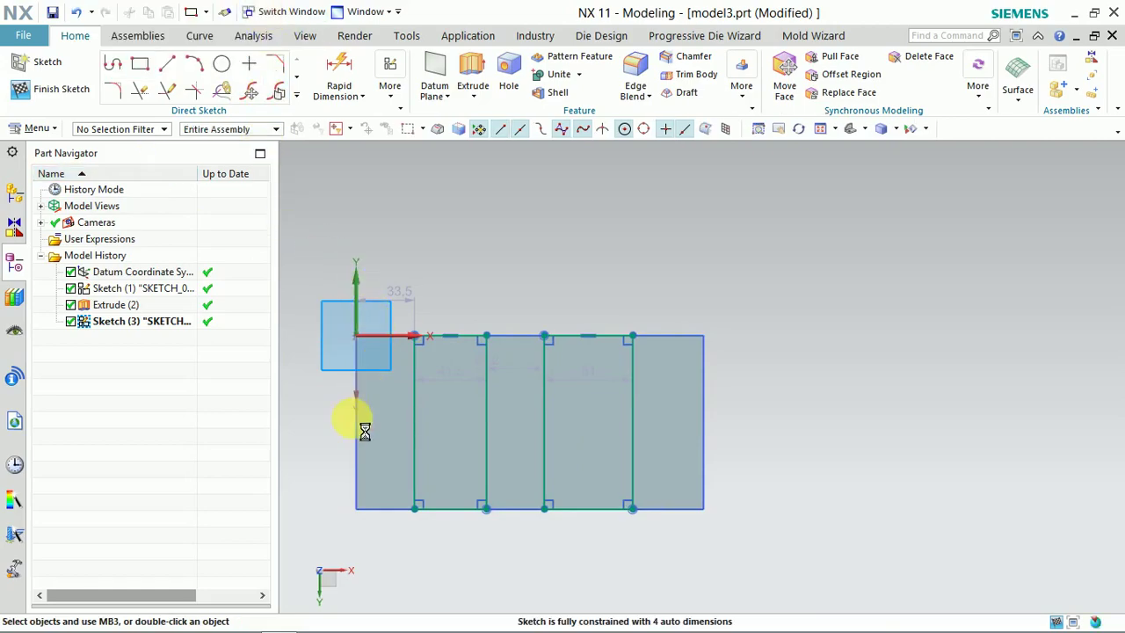
# Dimension the left offset to 50 and dimension p5 between the first lines to 37.5
pyautogui.press('d')
pyautogui.click(370, 470)
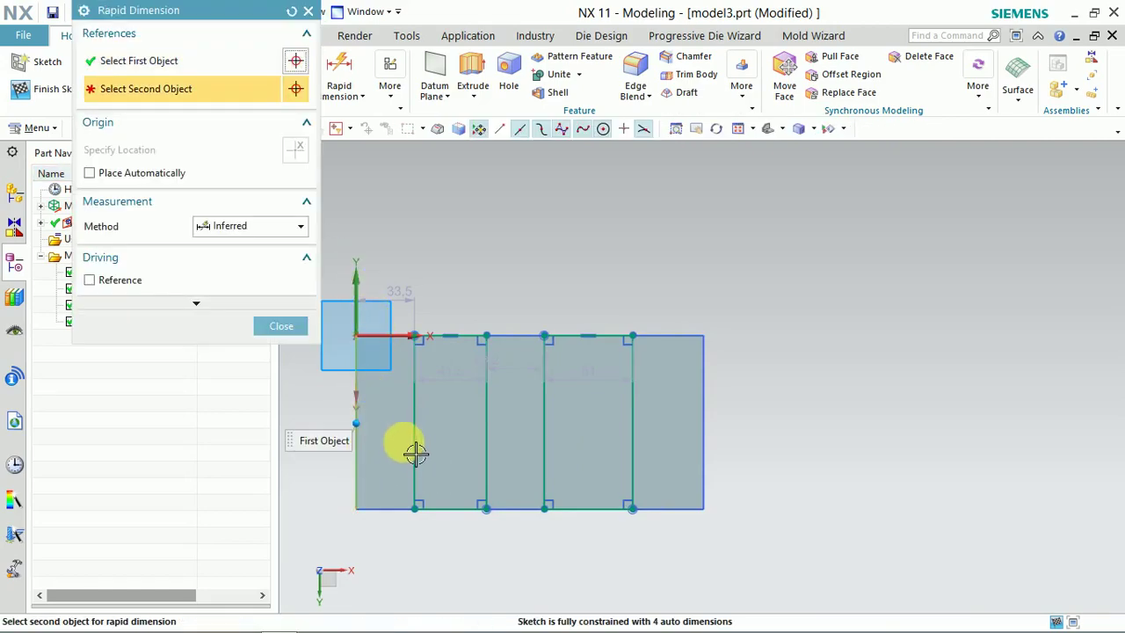
pyautogui.click(413, 439)
pyautogui.click(391, 540)
pyautogui.write('50')
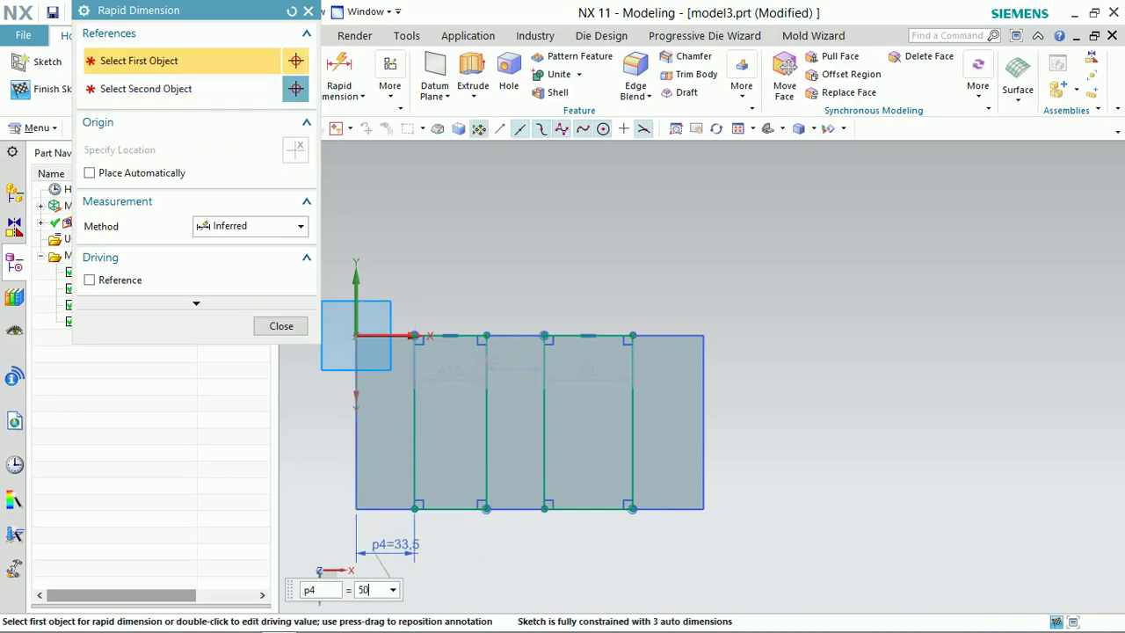
pyautogui.press('Return')
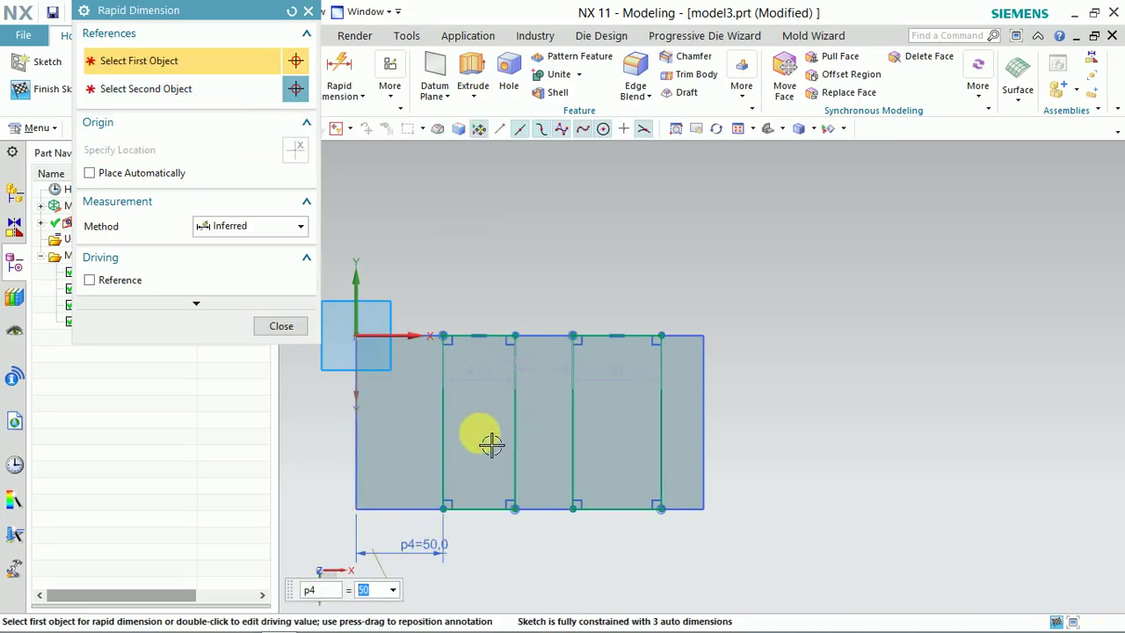
pyautogui.click(445, 444)
pyautogui.click(514, 443)
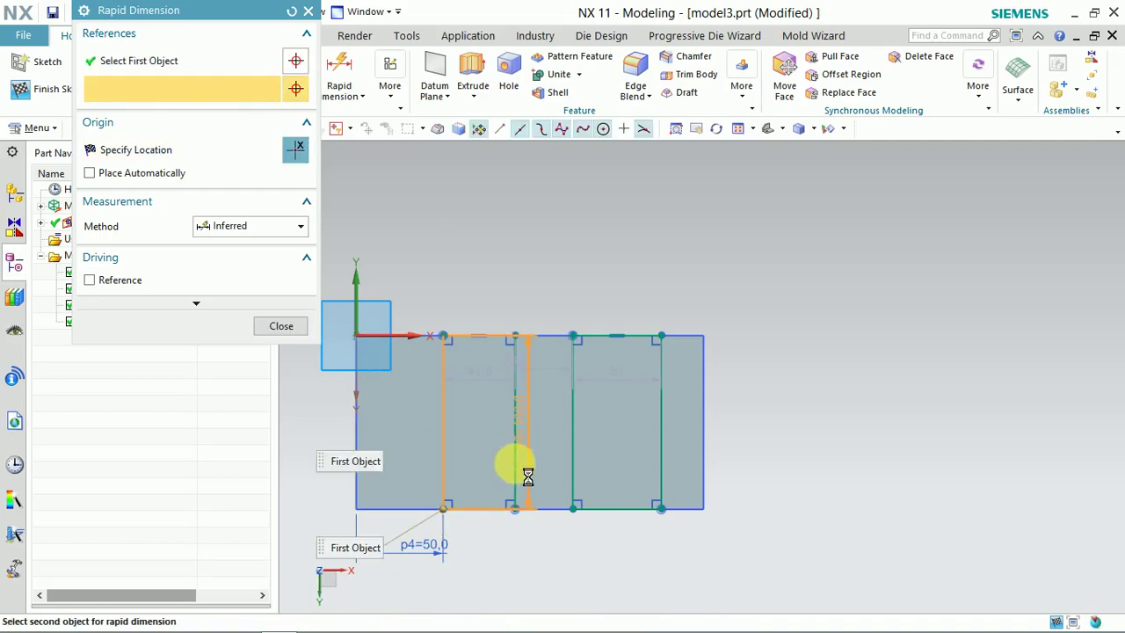
pyautogui.click(550, 550)
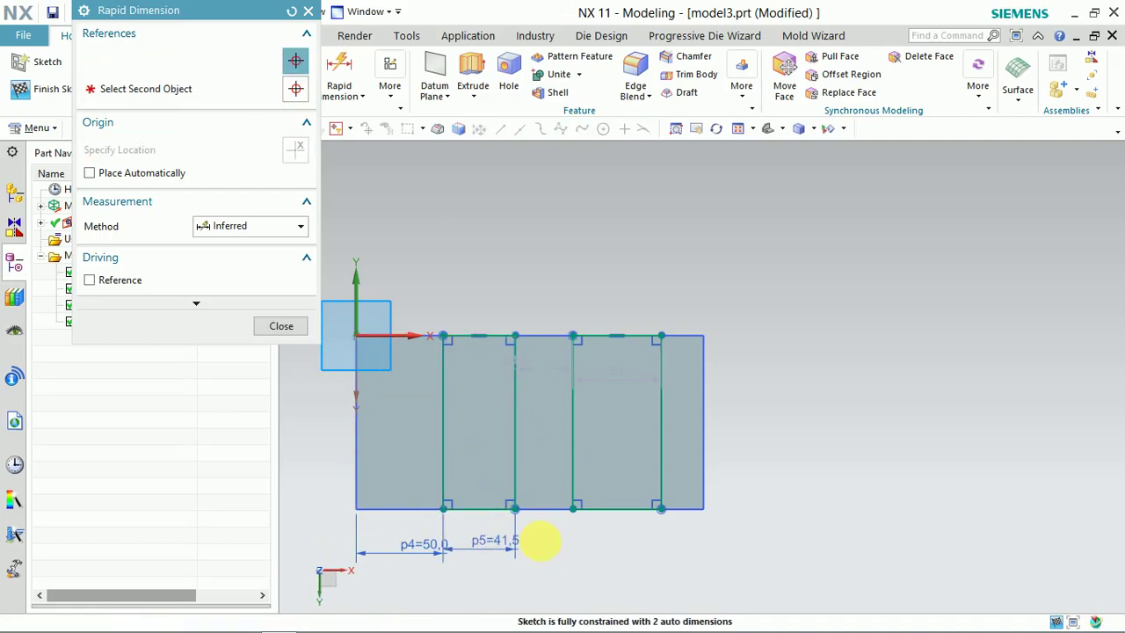
pyautogui.write('375')
pyautogui.press('Return')
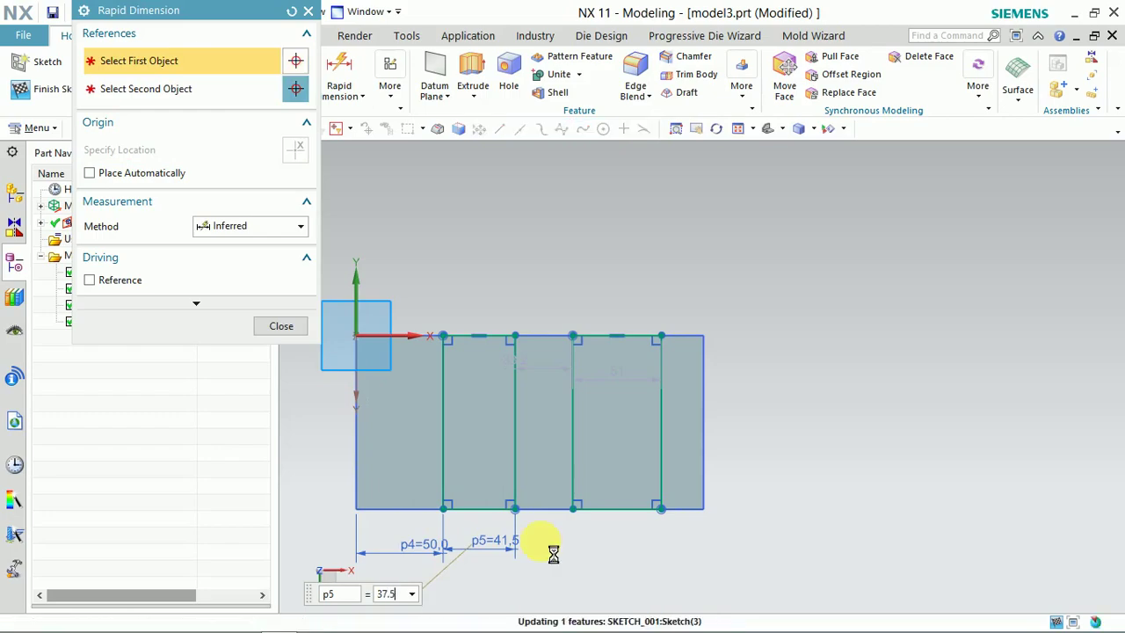
pyautogui.press('Escape')
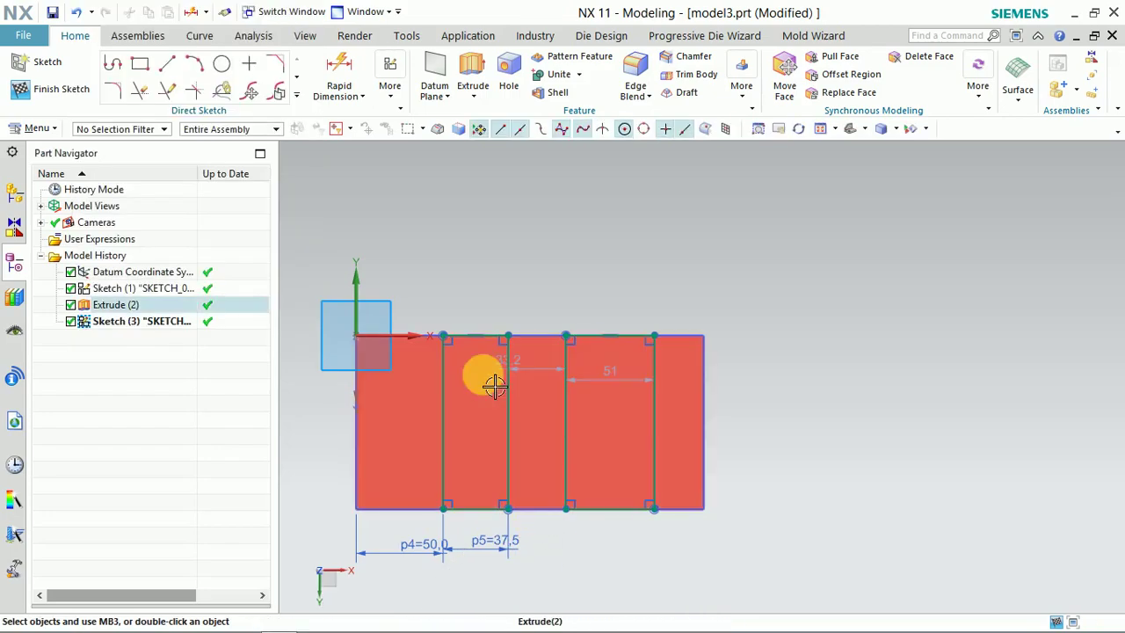
# Set dimension p6 to 25, edit the top dimension to 37.5, and finish the sketch
pyautogui.press('d')
pyautogui.click(508, 426)
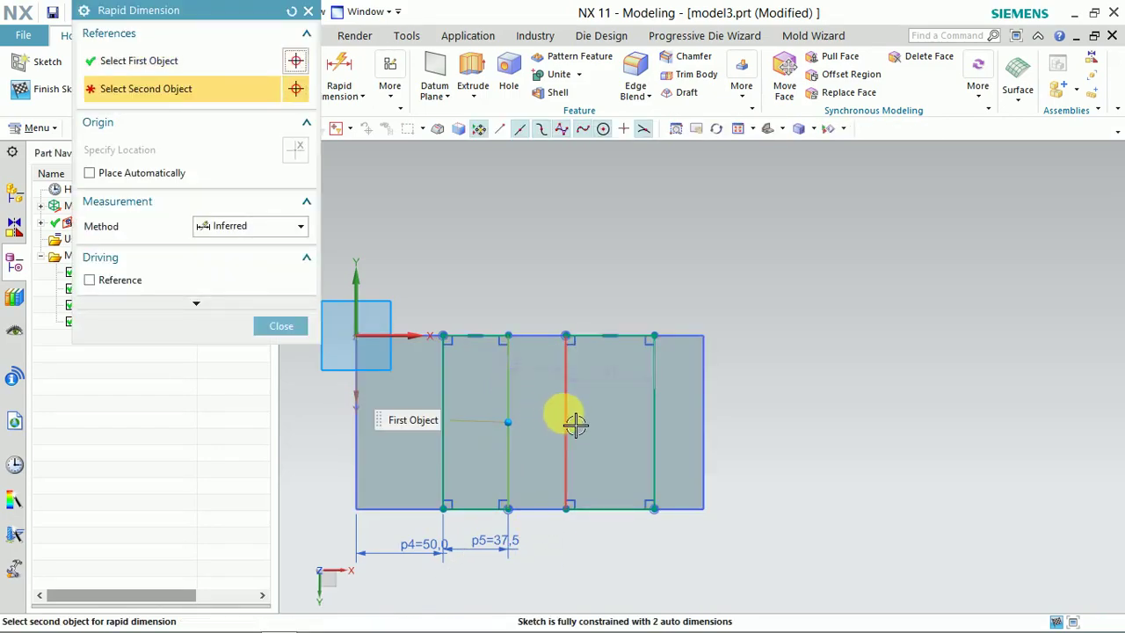
pyautogui.click(572, 502)
pyautogui.click(636, 554)
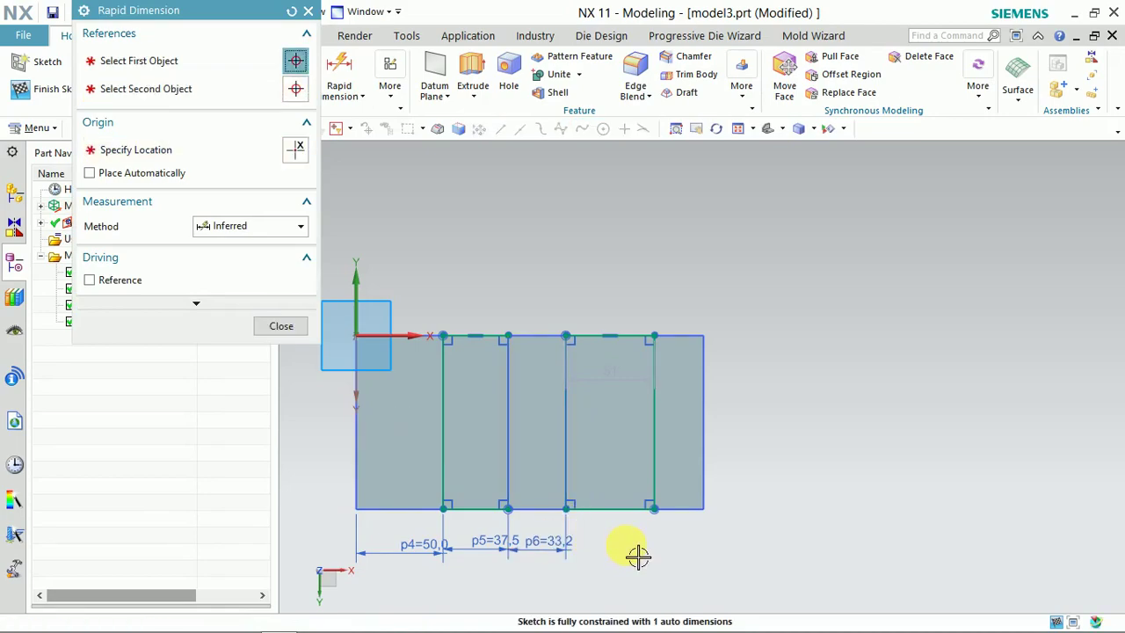
pyautogui.write('25')
pyautogui.press('Return')
pyautogui.press('Escape')
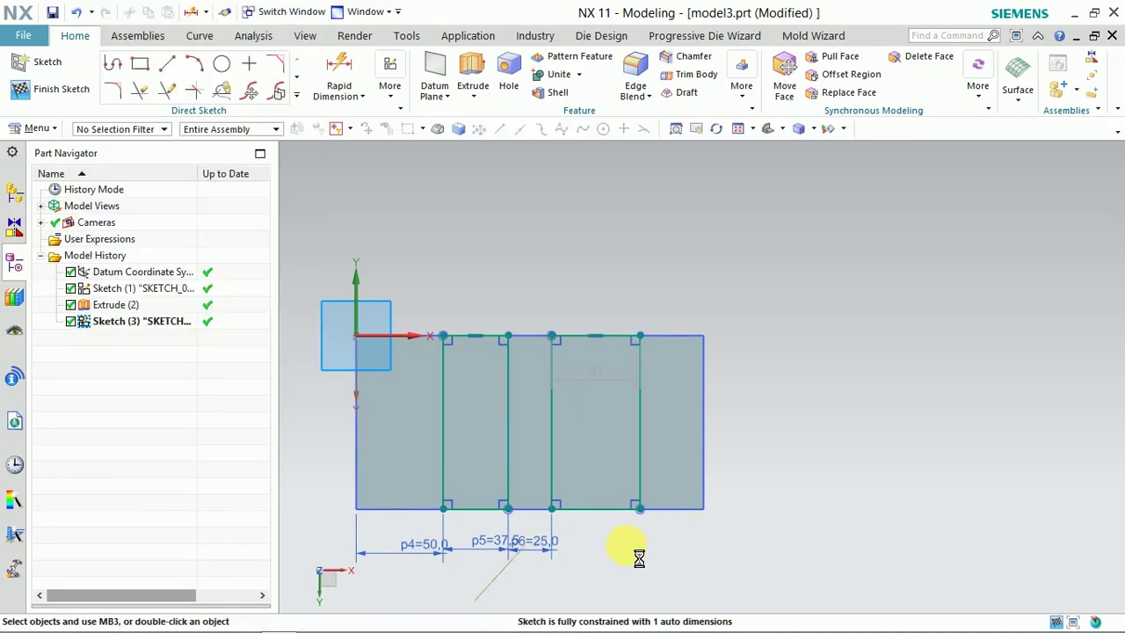
pyautogui.doubleClick(604, 385)
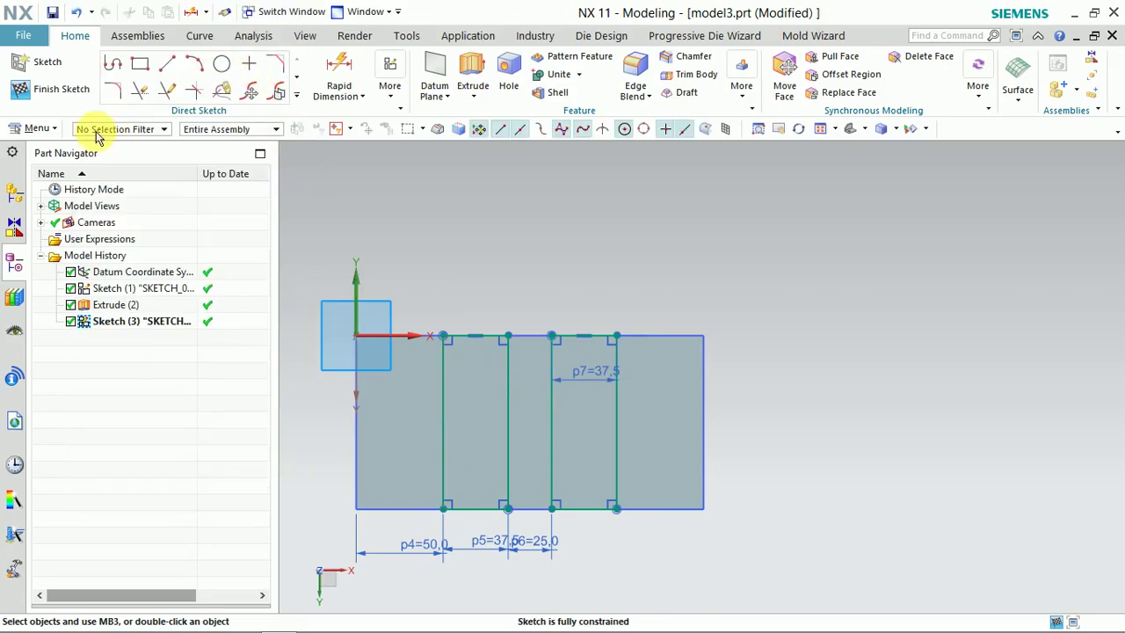
pyautogui.click(40, 89)
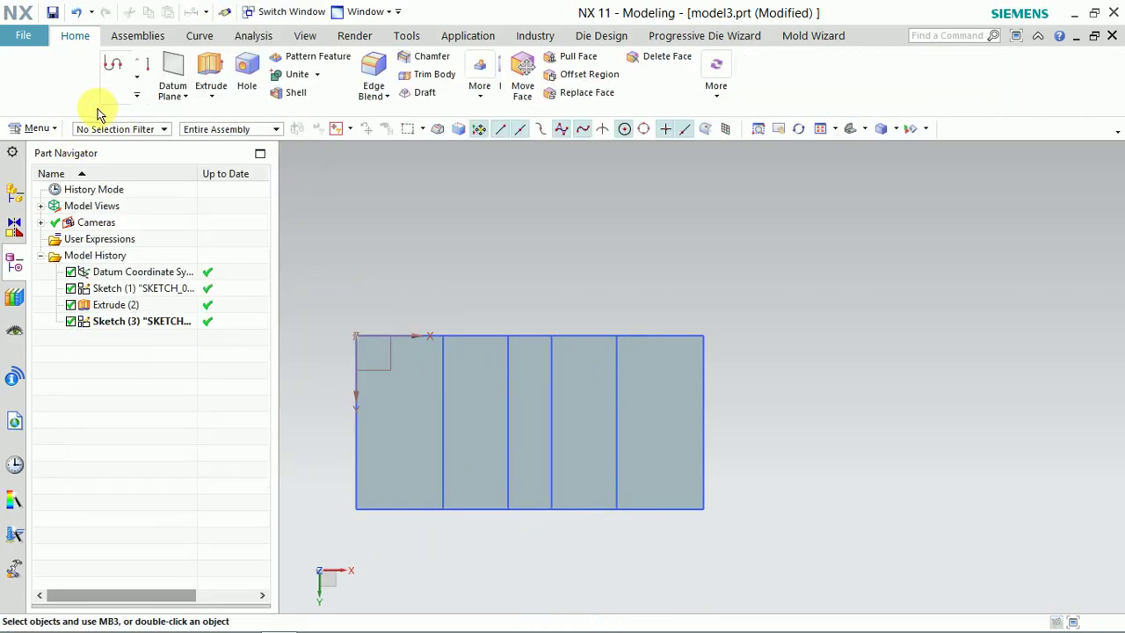
# Extrude both 37.5 mm regions 10 mm via Region Boundary Curves, united with the plate
pyautogui.click(210, 75)
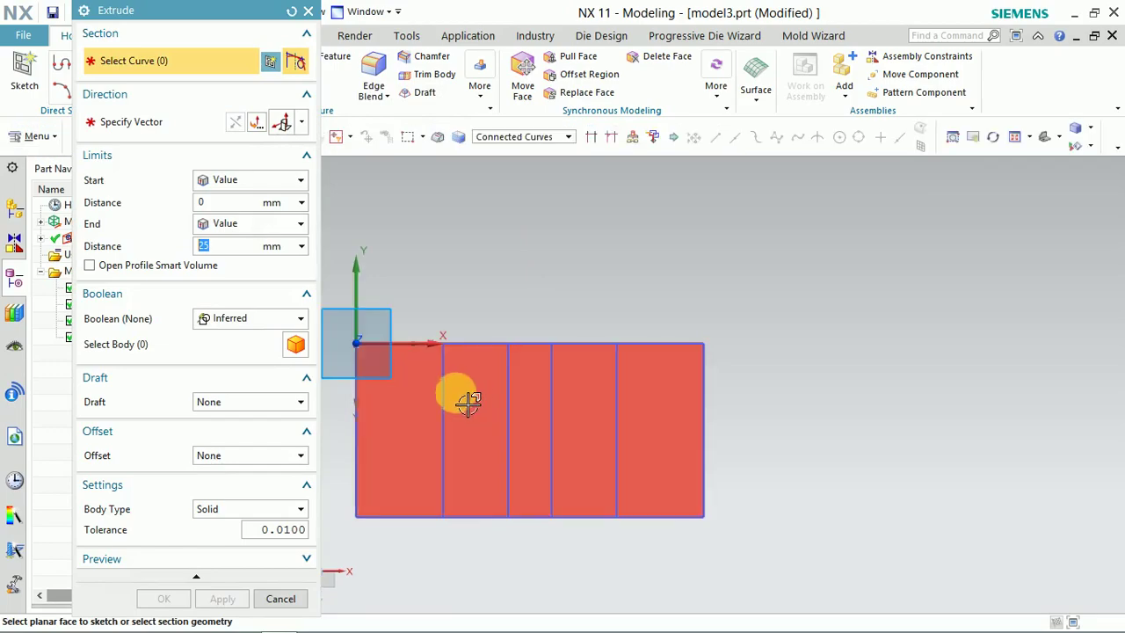
pyautogui.click(552, 137)
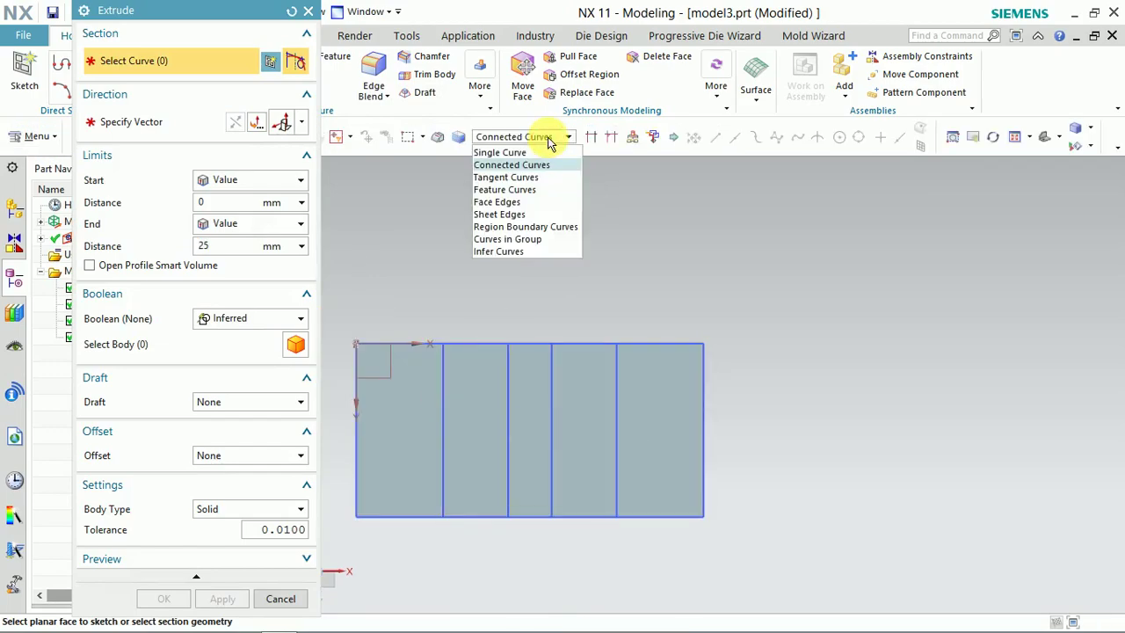
pyautogui.click(520, 202)
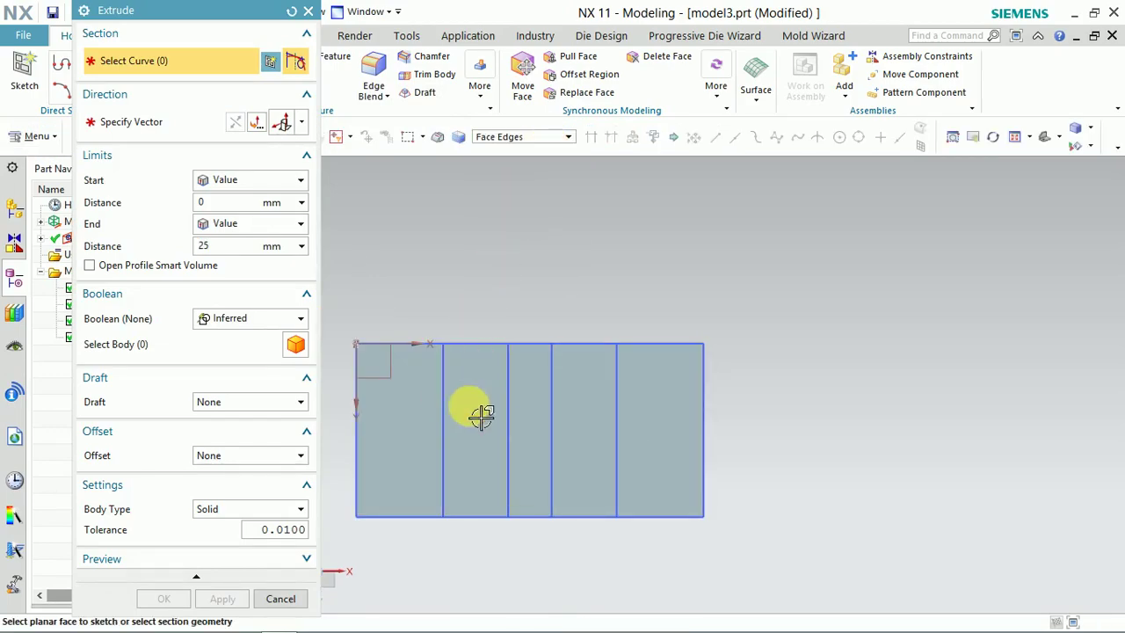
pyautogui.click(513, 137)
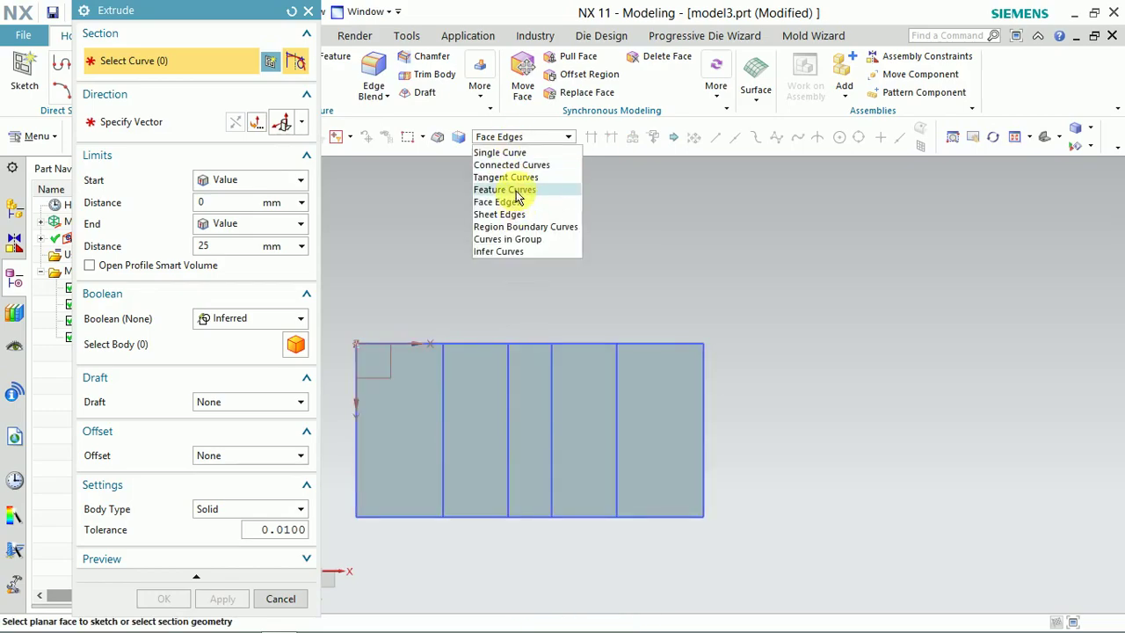
pyautogui.click(513, 228)
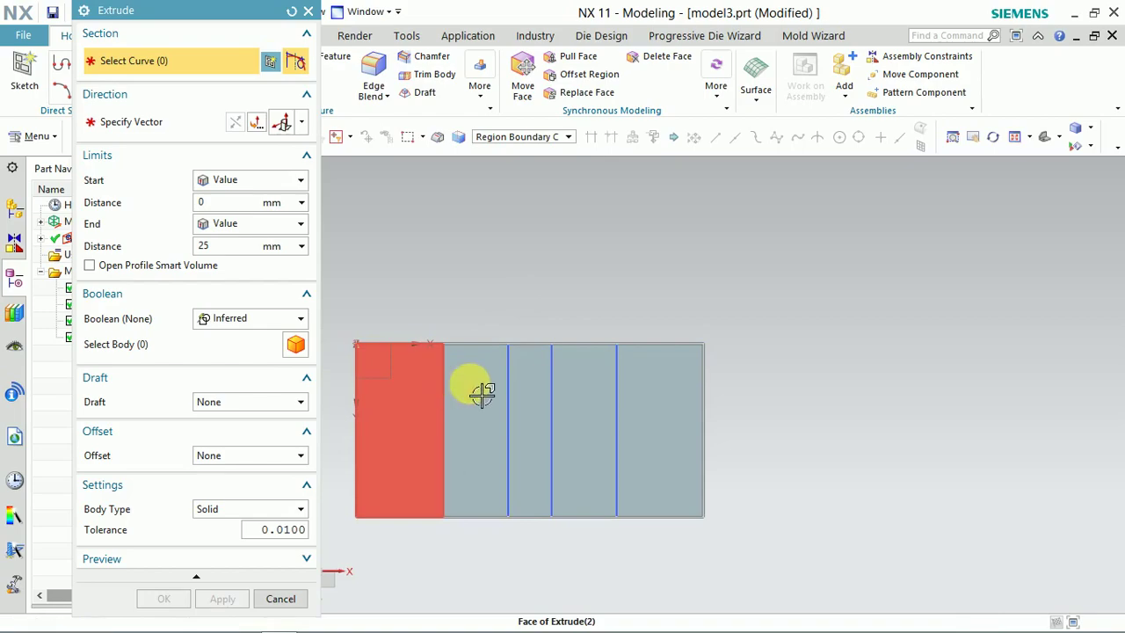
pyautogui.click(482, 395)
pyautogui.click(597, 427)
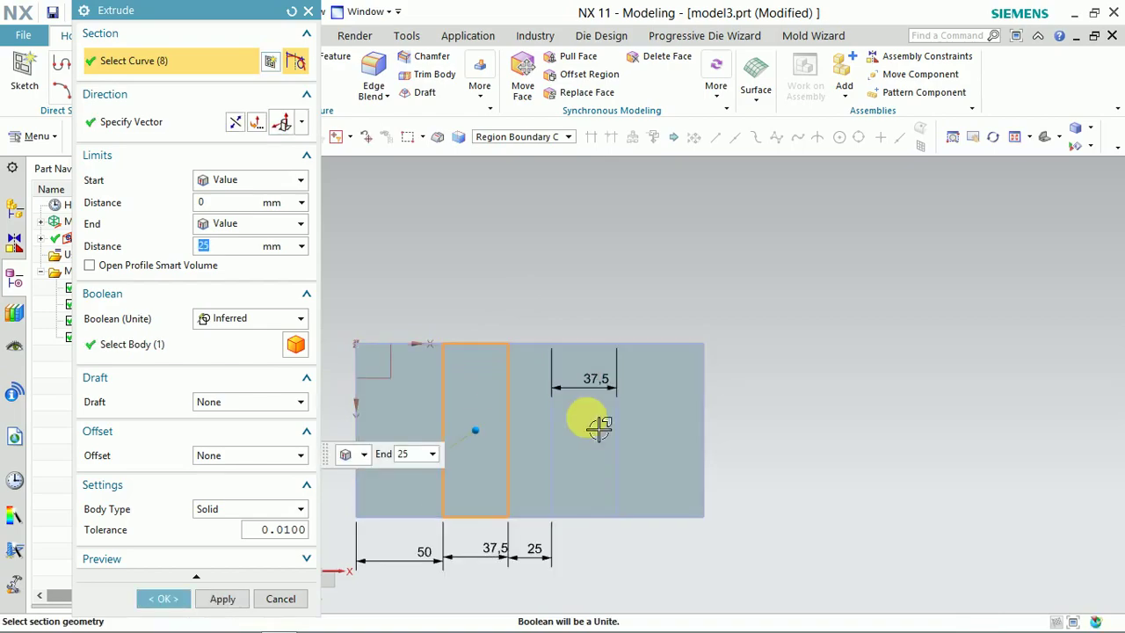
pyautogui.moveTo(572, 286); pyautogui.dragTo(562, 206, button='middle')
pyautogui.write('1')
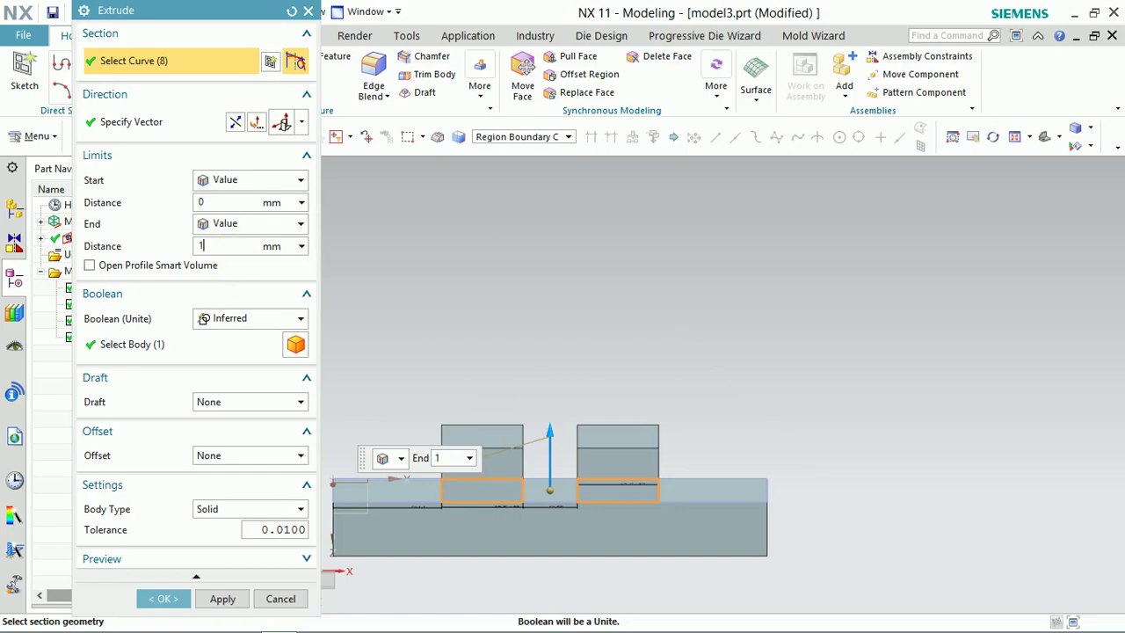
pyautogui.write('0')
pyautogui.press('Return')
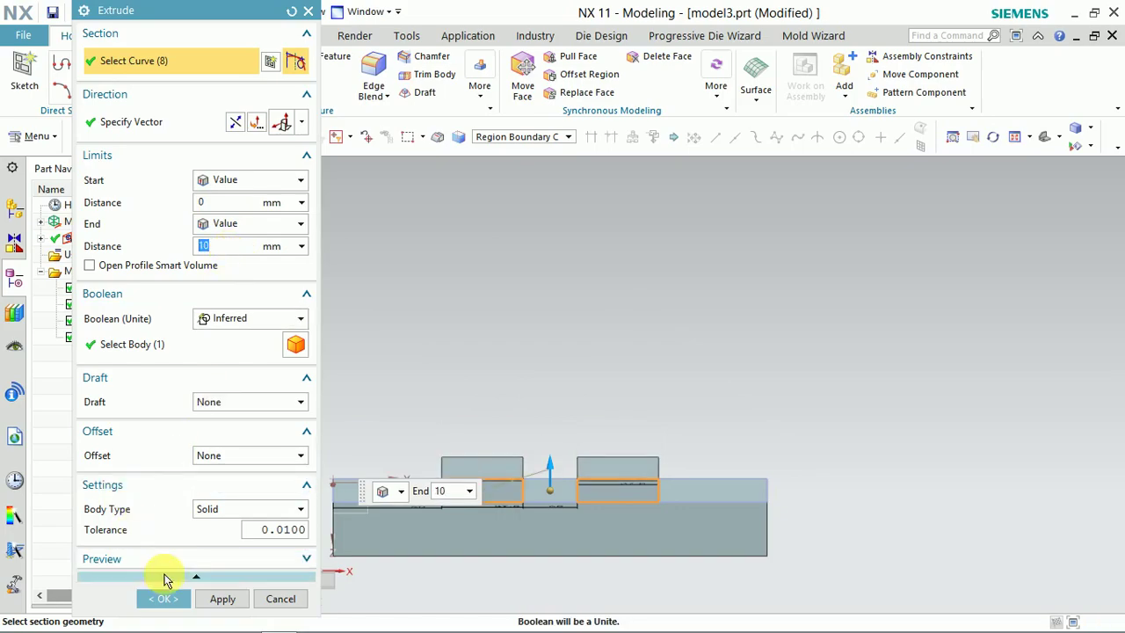
pyautogui.click(164, 598)
pyautogui.moveTo(528, 407)
pyautogui.mouseDown(button='middle')
pyautogui.moveTo(552, 334)
pyautogui.moveTo(554, 263)
pyautogui.mouseUp(button='middle')
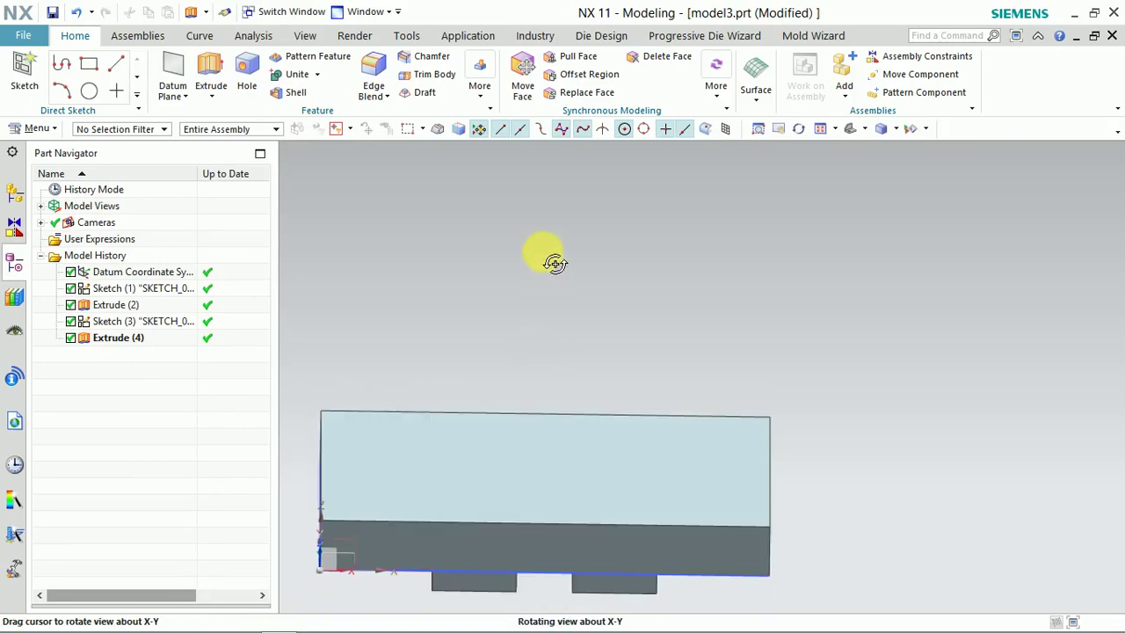
# Create Sketch (5) on the plate's large face opposite the bosses, drawing nothing
pyautogui.click(522, 459)
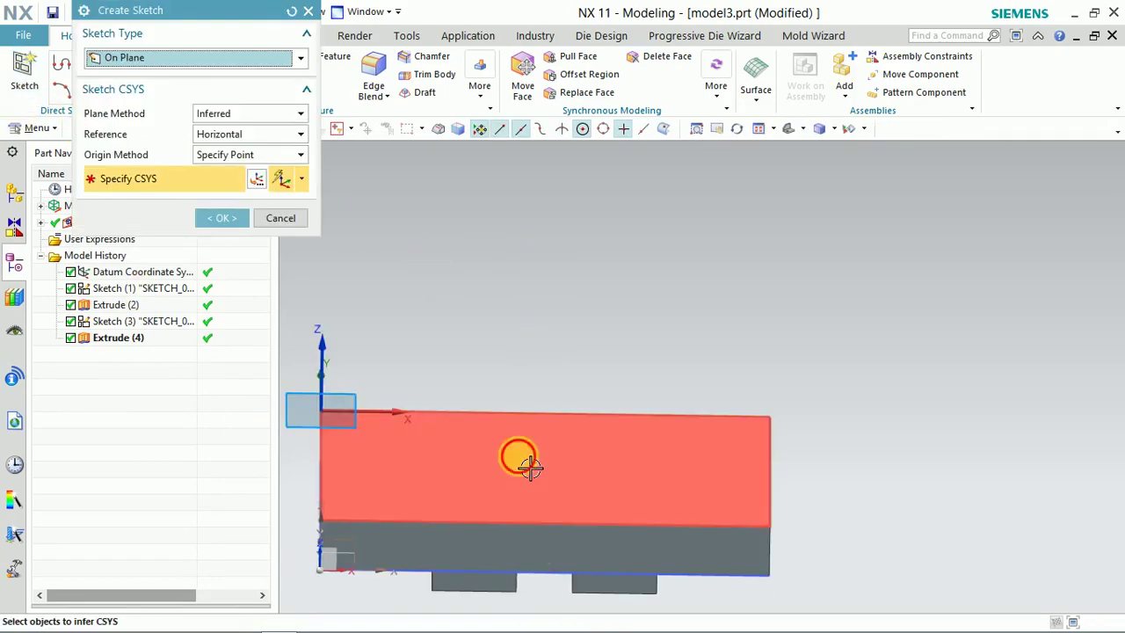
pyautogui.middleClick(345, 292)
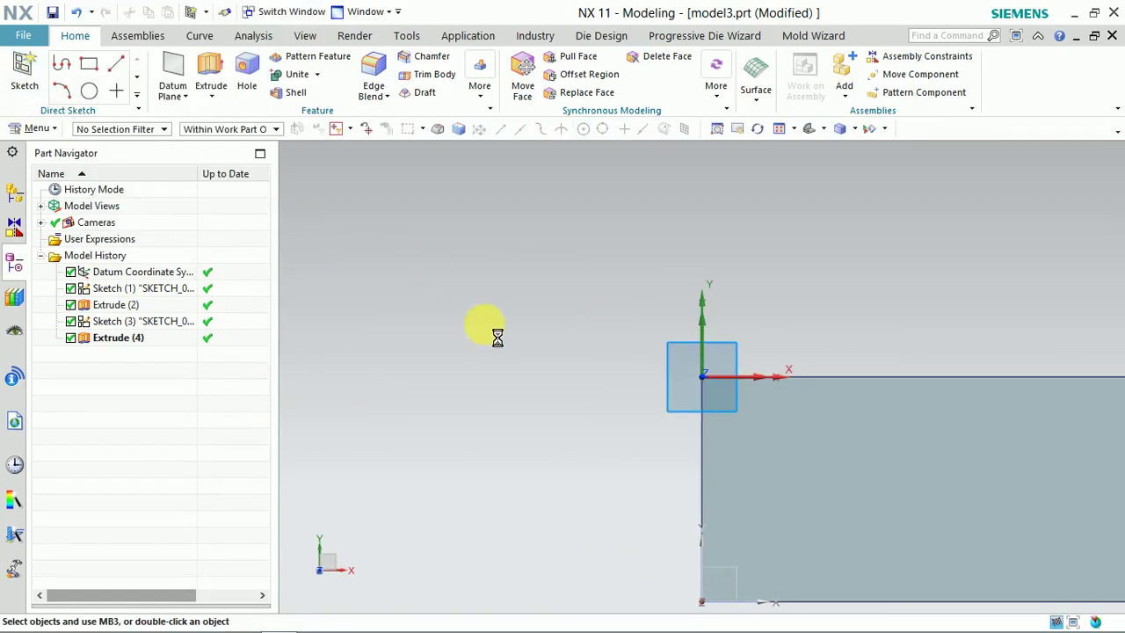
pyautogui.keyDown('shift'); pyautogui.moveTo(618, 413); pyautogui.dragTo(402, 269, button='middle'); pyautogui.keyUp('shift')
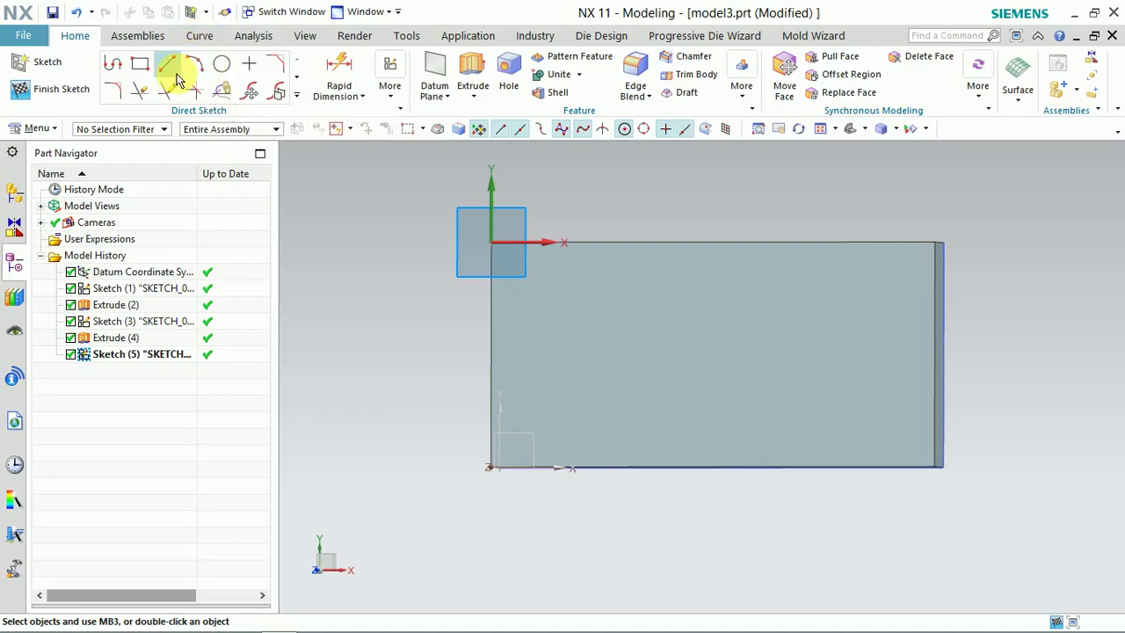
pyautogui.click(167, 66)
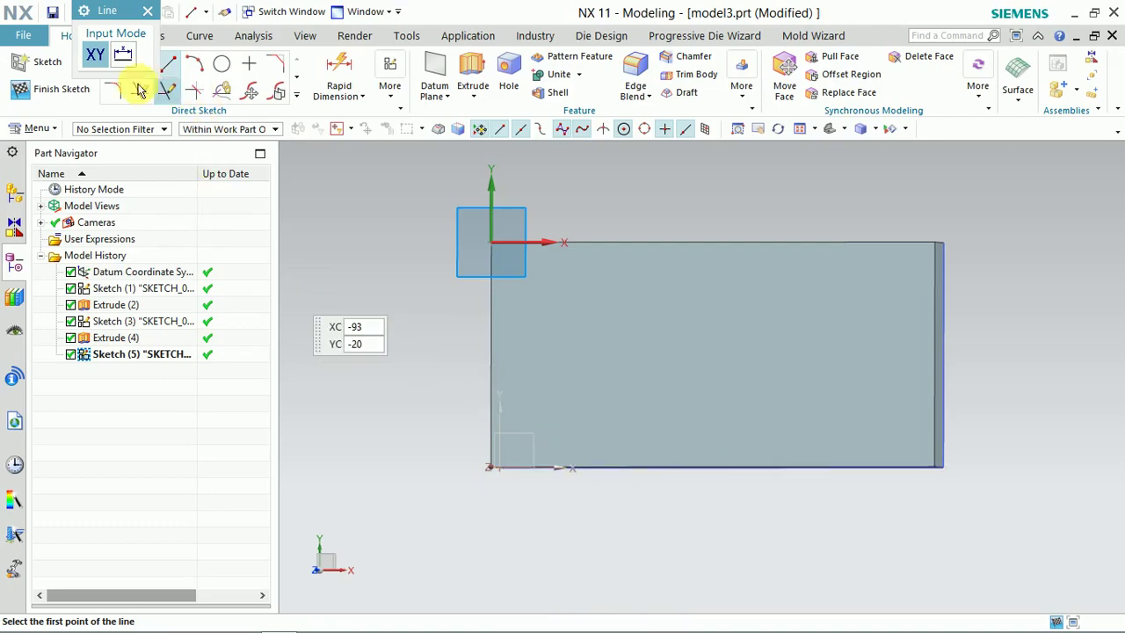
pyautogui.click(151, 10)
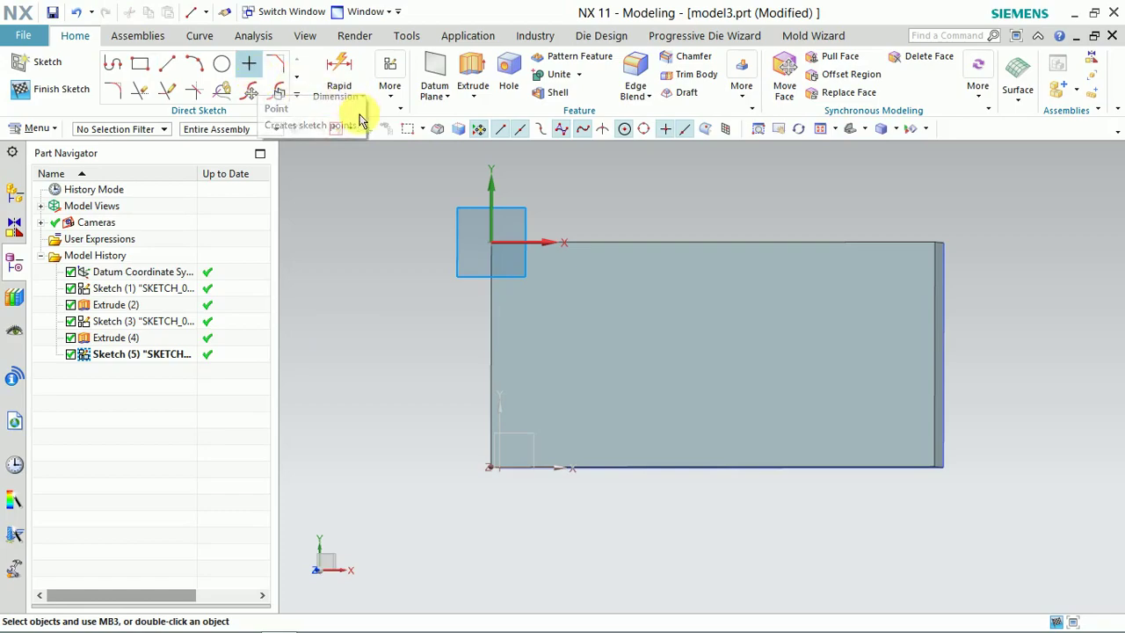
pyautogui.moveTo(409, 233); pyautogui.dragTo(407, 211, button='middle')
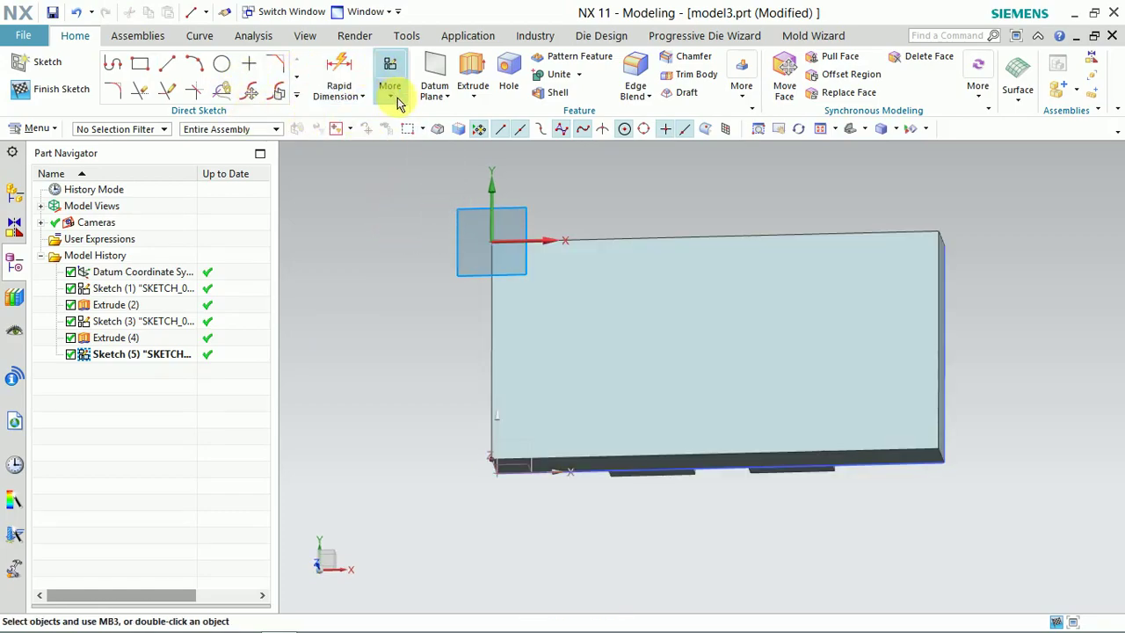
pyautogui.click(441, 70)
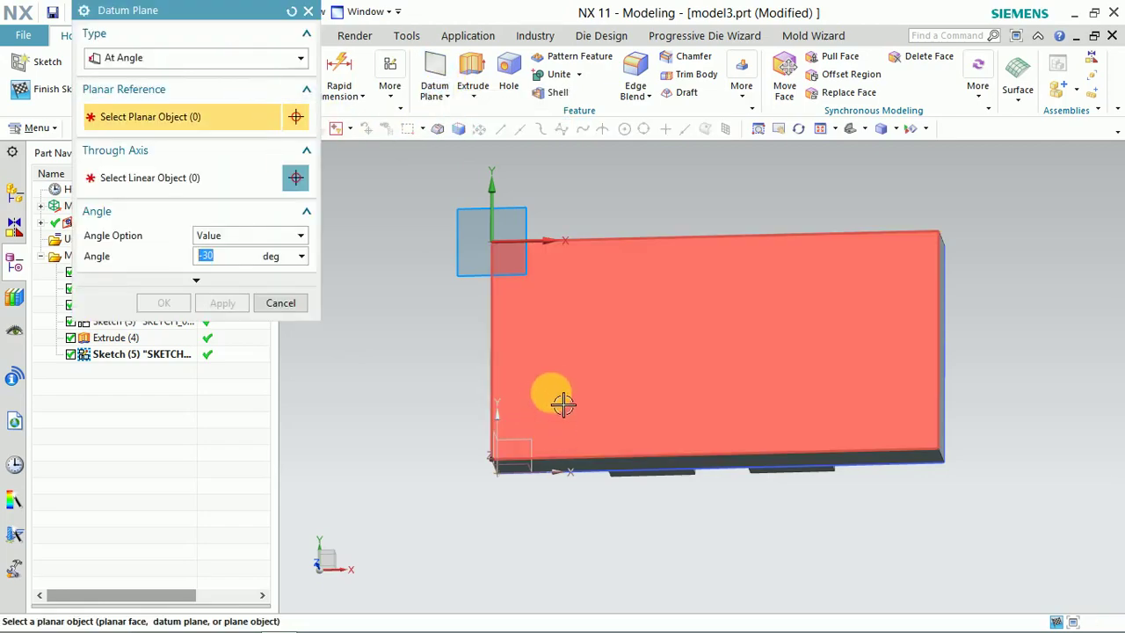
# Add a datum plane at 20° to the front face, hinged on the block's long edge
pyautogui.click(574, 375)
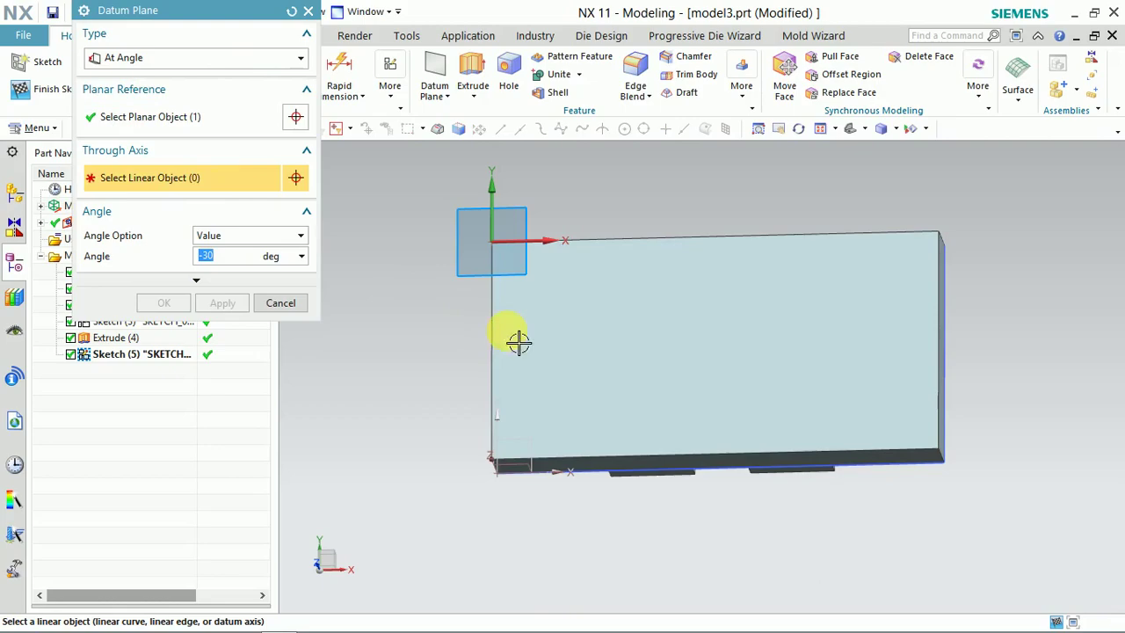
pyautogui.moveTo(518, 342); pyautogui.dragTo(546, 383, button='middle')
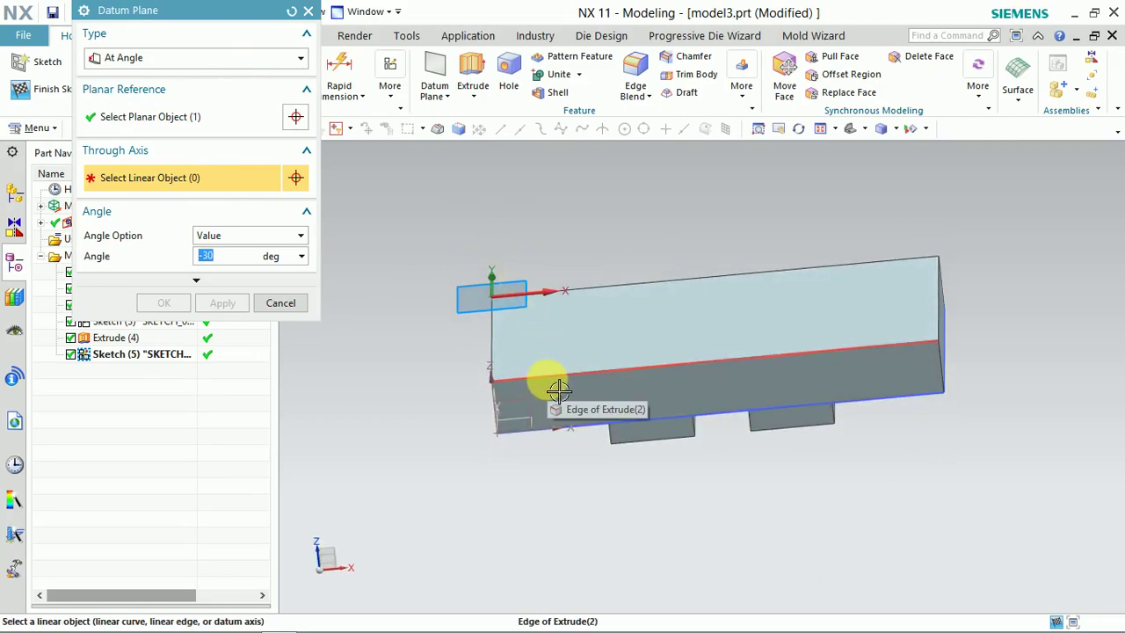
pyautogui.click(559, 390)
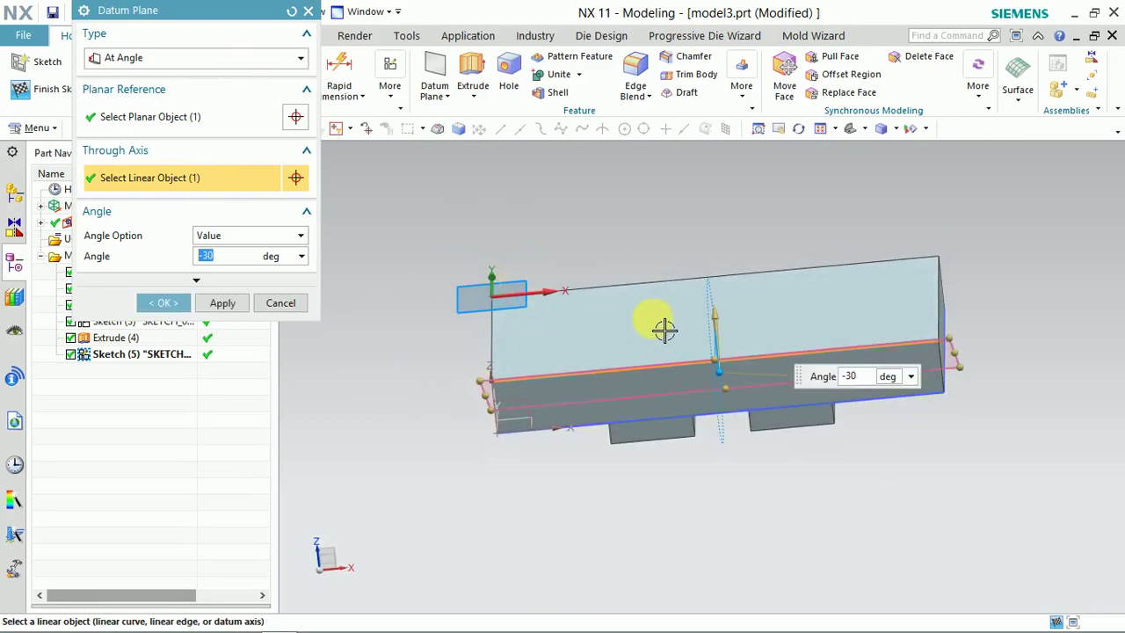
pyautogui.moveTo(663, 329); pyautogui.dragTo(789, 354, button='middle')
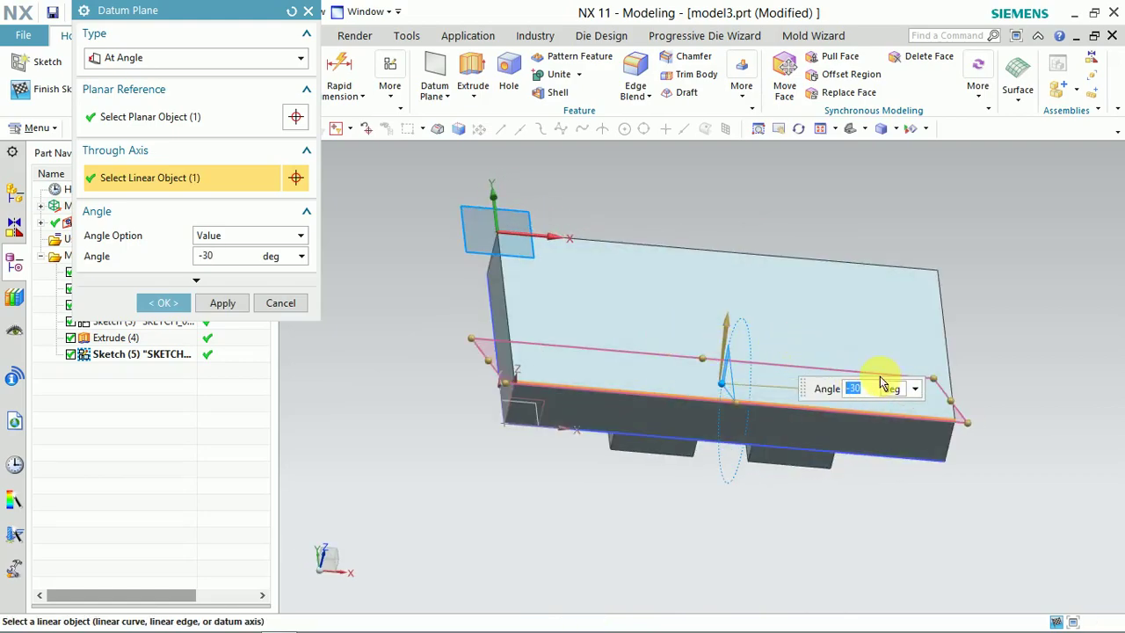
pyautogui.click(860, 388)
pyautogui.write('20')
pyautogui.press('Return')
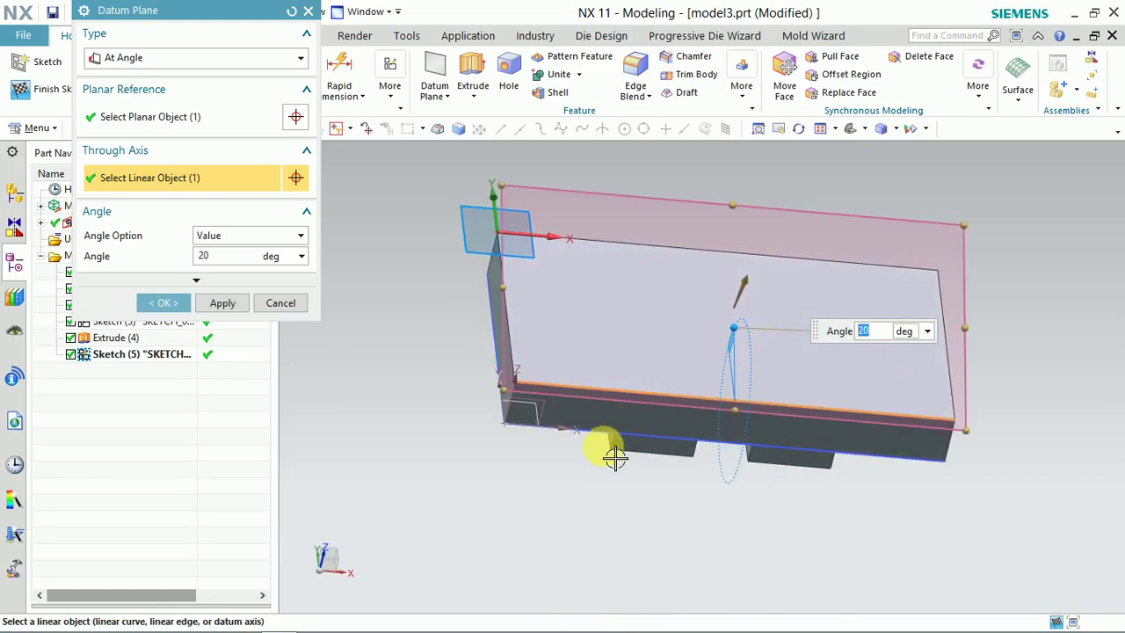
pyautogui.moveTo(615, 457); pyautogui.dragTo(658, 427, button='middle')
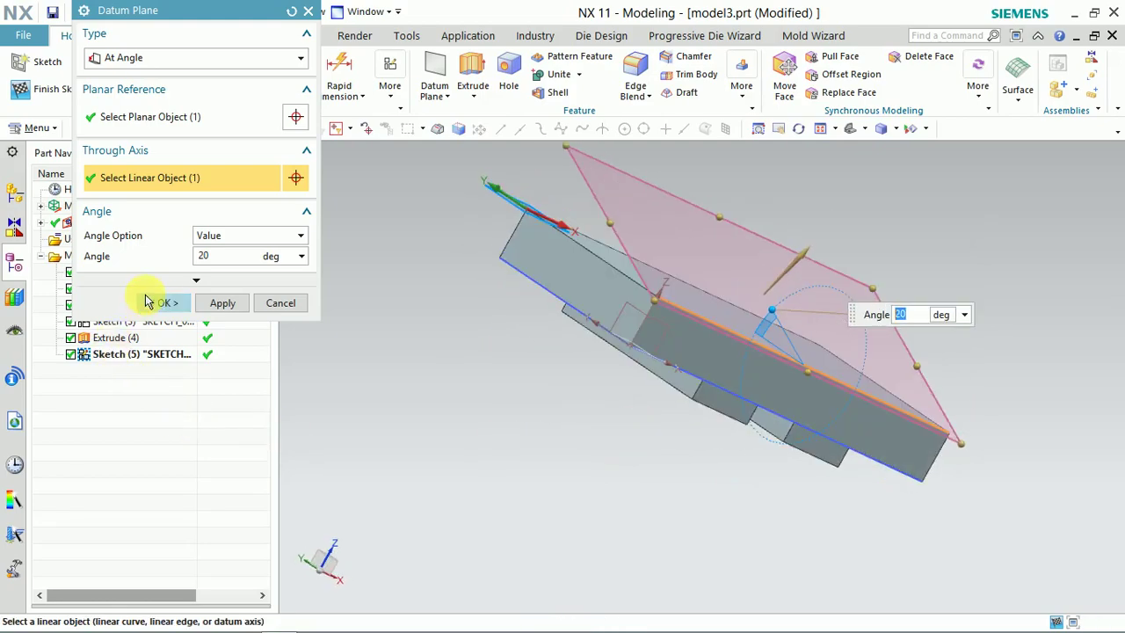
pyautogui.click(147, 302)
pyautogui.moveTo(590, 329); pyautogui.dragTo(535, 346, button='middle')
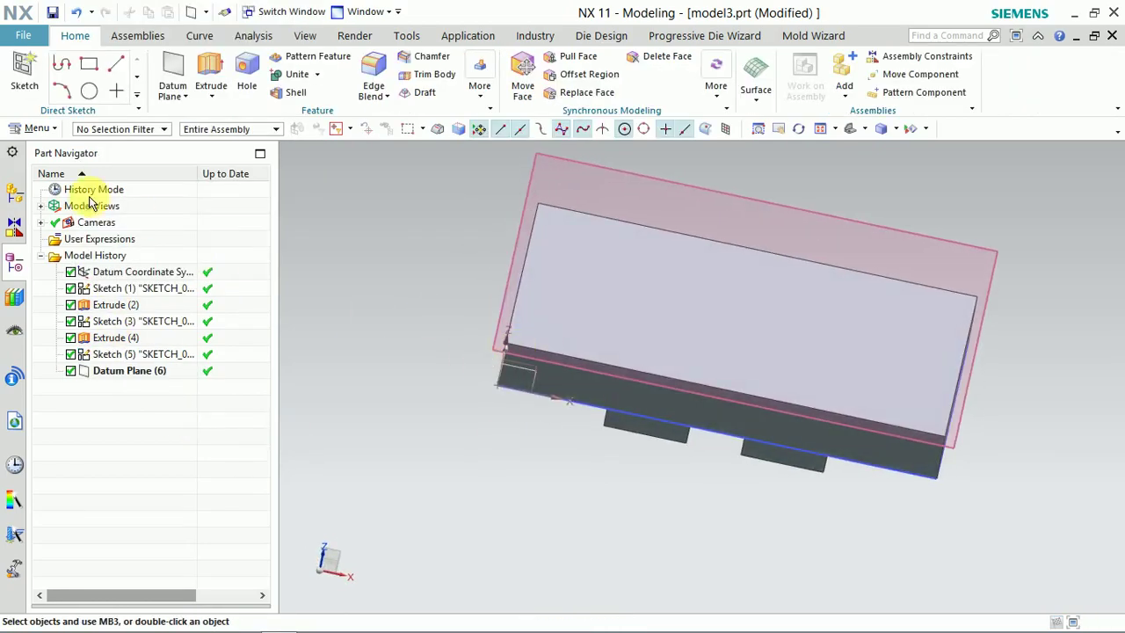
# Place Sketch (7) on the 20° datum plane and center it in view
pyautogui.click(25, 66)
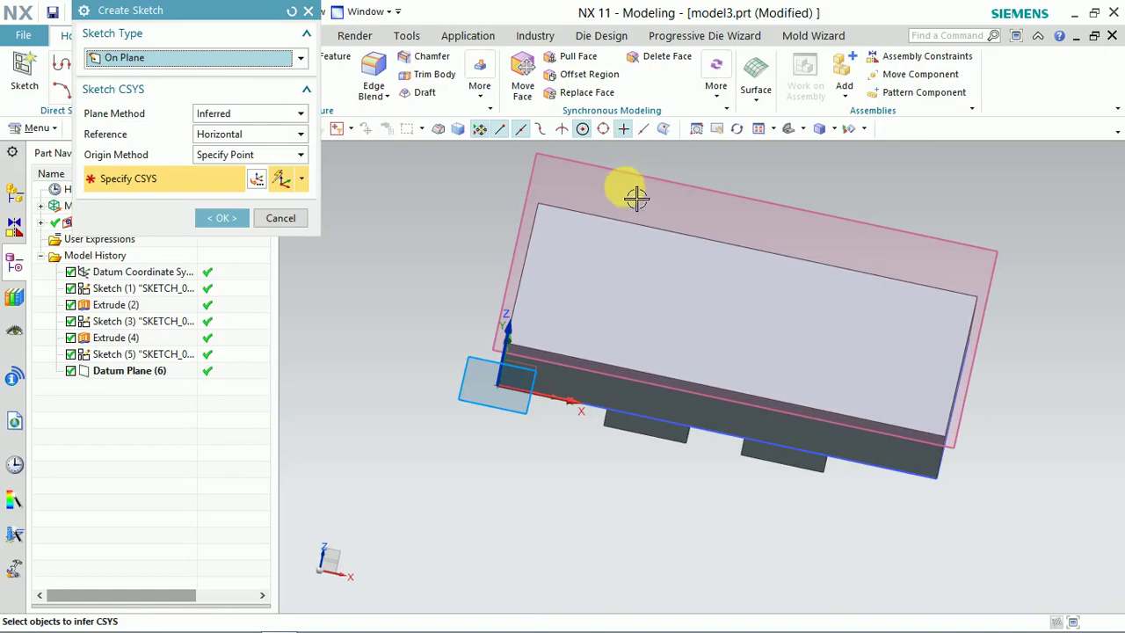
pyautogui.moveTo(650, 339); pyautogui.dragTo(615, 293, button='middle')
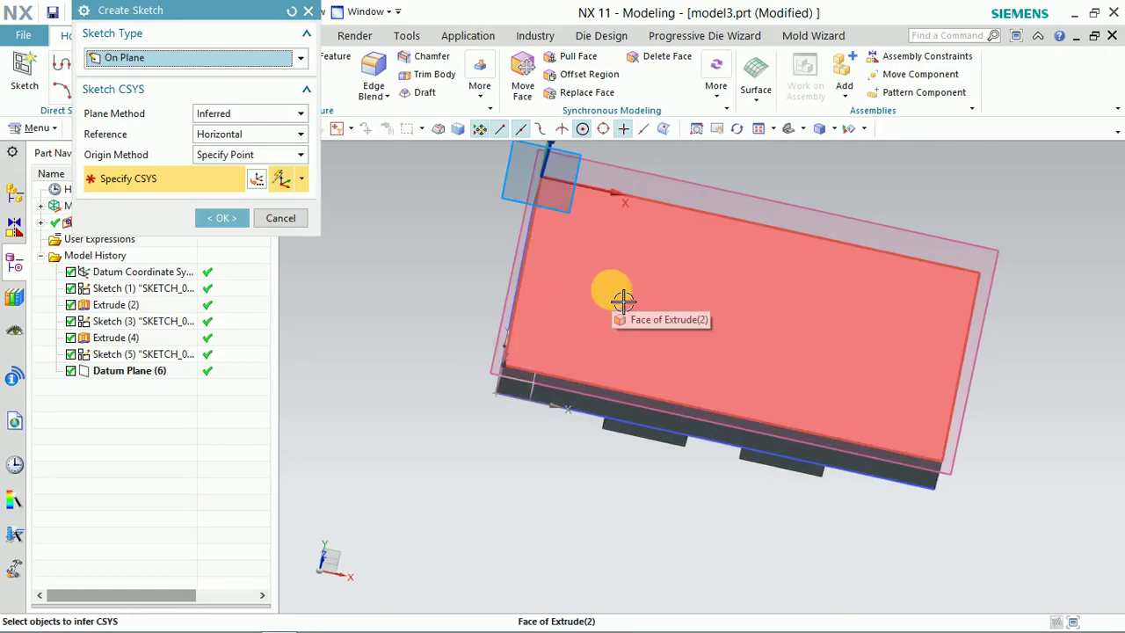
pyautogui.click(835, 223)
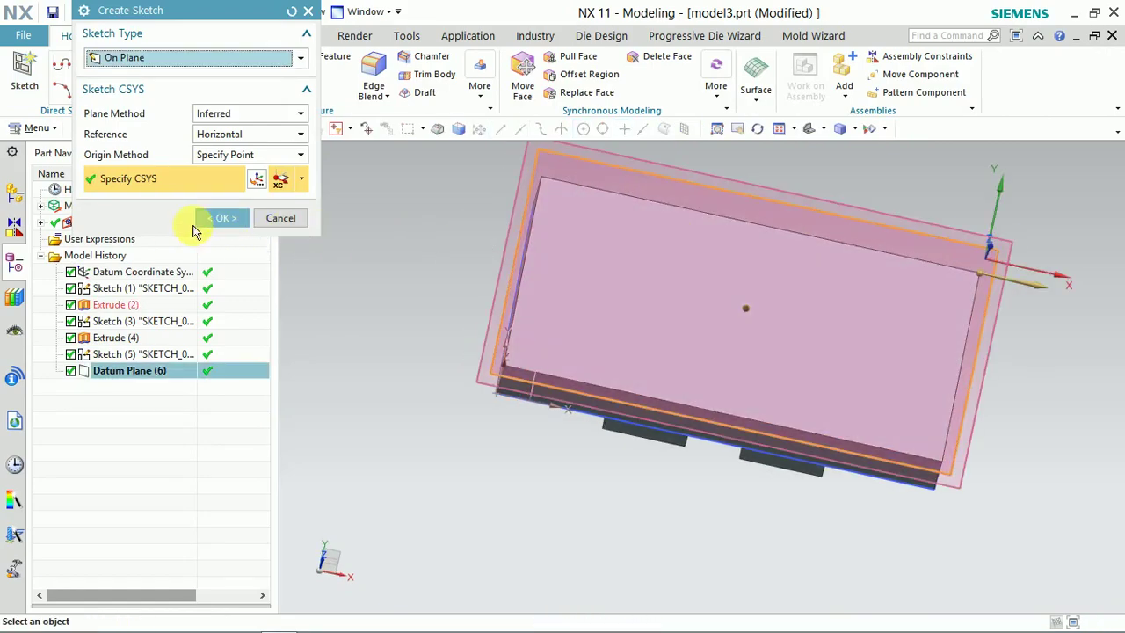
pyautogui.click(222, 218)
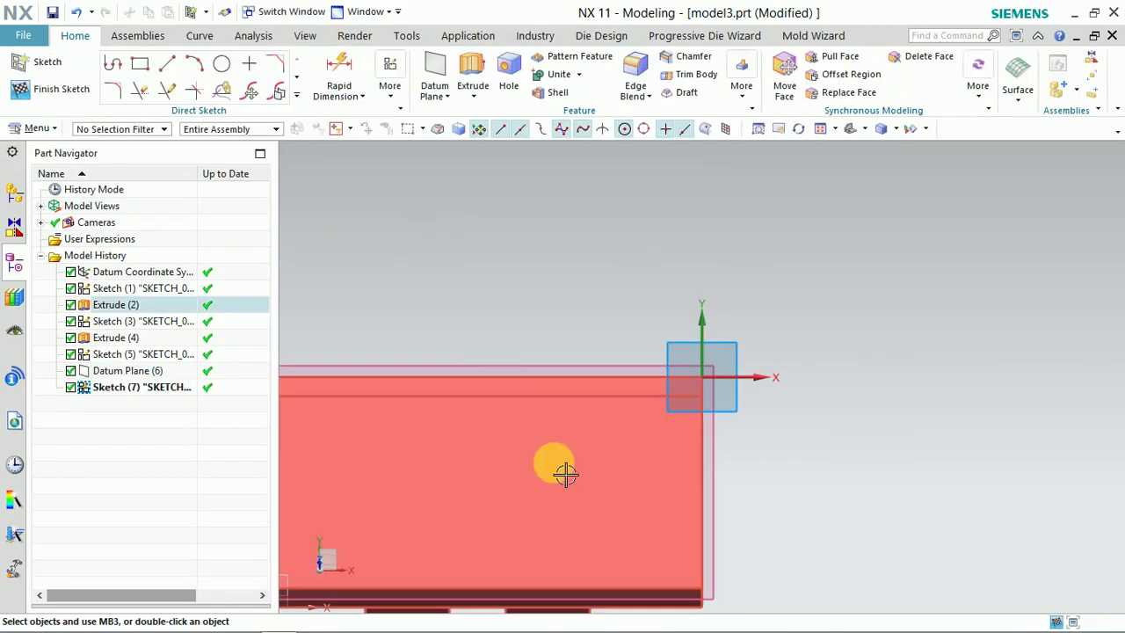
pyautogui.keyDown('shift'); pyautogui.moveTo(507, 311); pyautogui.dragTo(665, 161, button='middle'); pyautogui.keyUp('shift')
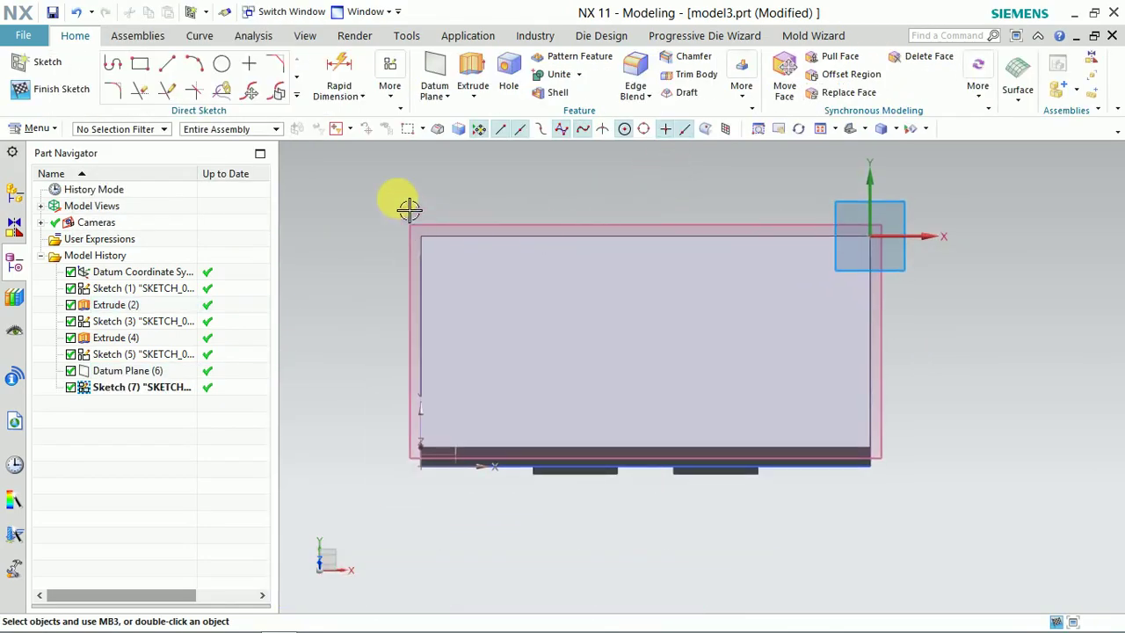
pyautogui.click(115, 66)
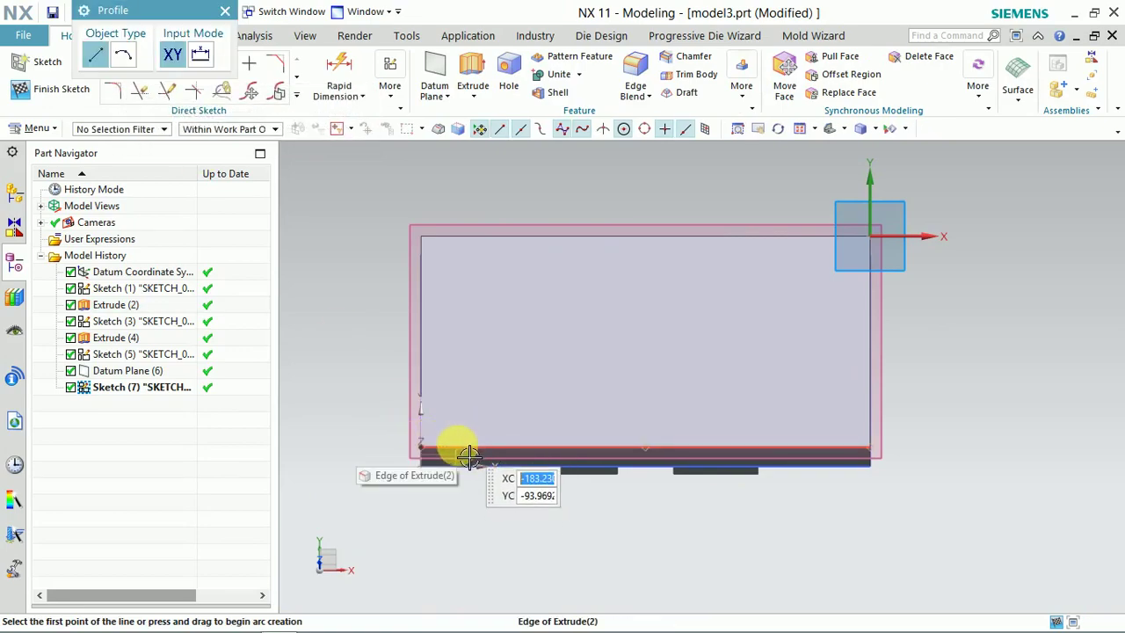
# Profile a closed outline with 63 mm vertical sides standing on the bottom edge
pyautogui.click(458, 451)
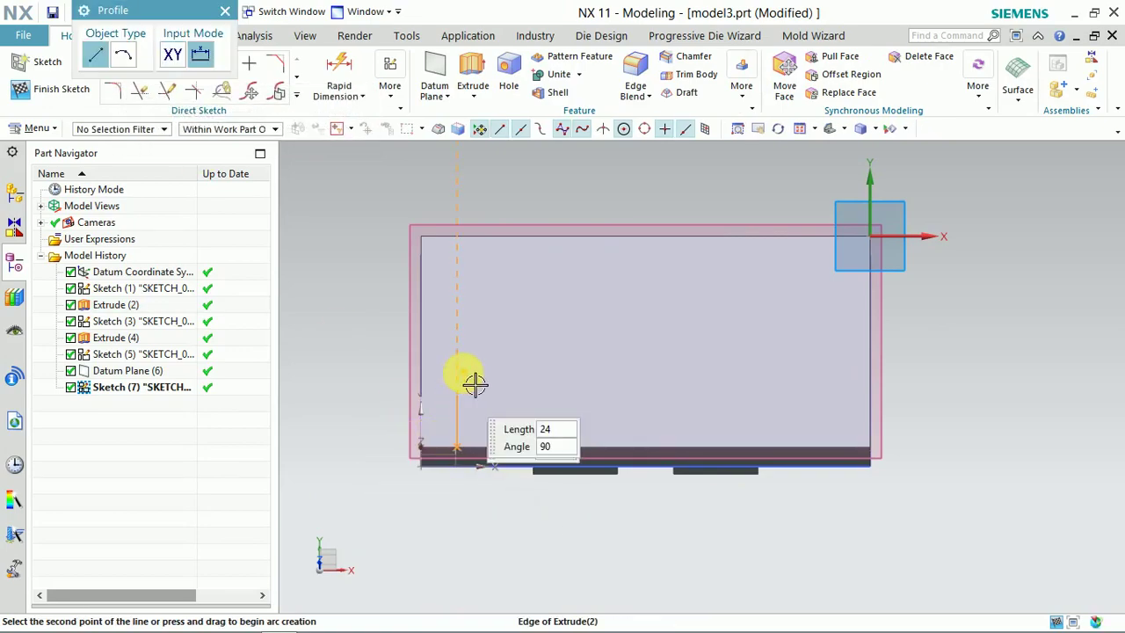
pyautogui.click(469, 316)
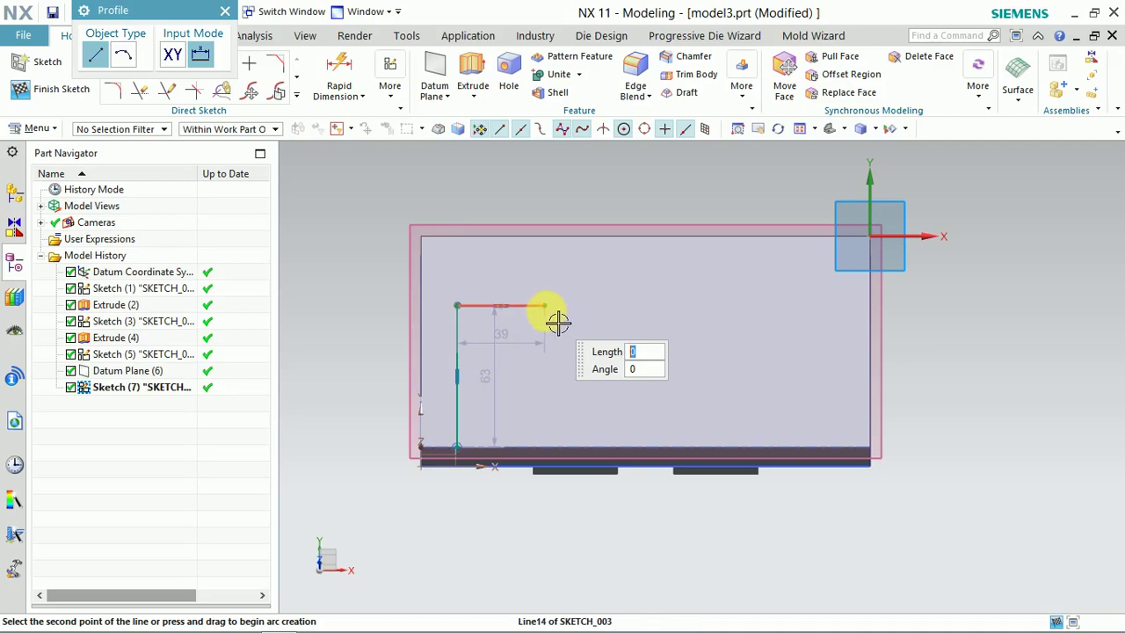
pyautogui.click(543, 445)
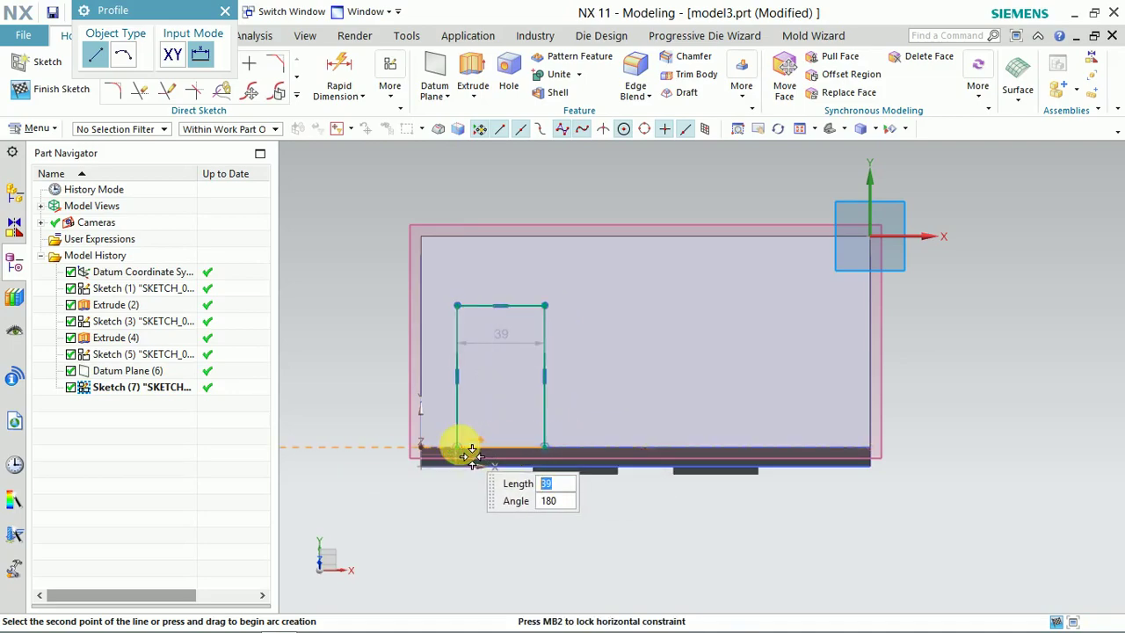
pyautogui.click(458, 447)
pyautogui.press('Escape')
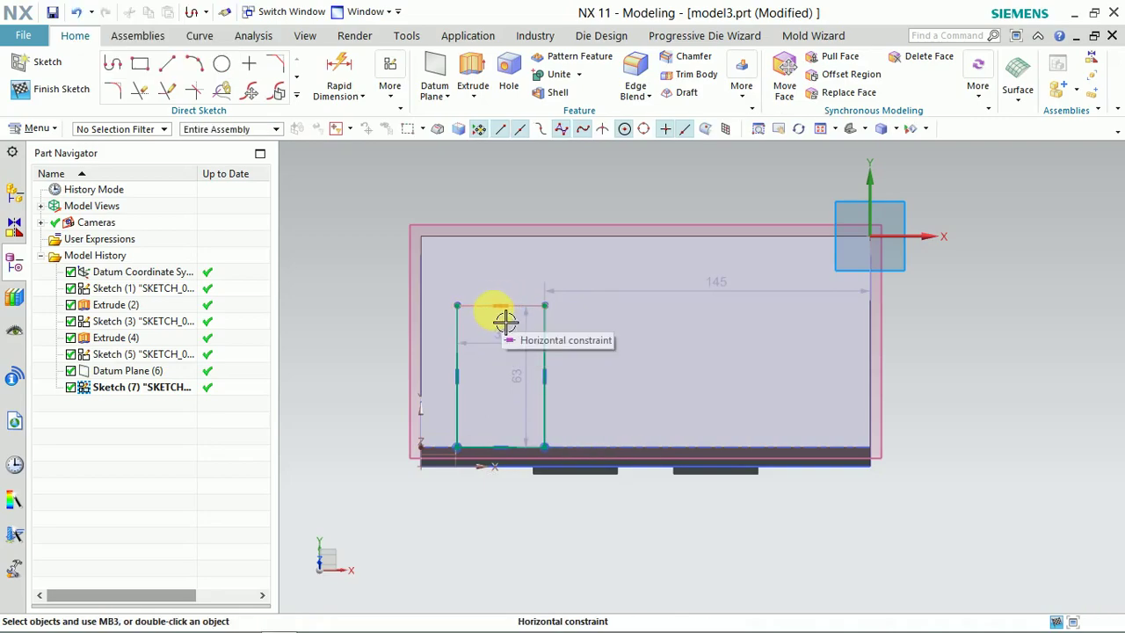
# Replace the top line with an arc joining the tops of both vertical lines
pyautogui.click(481, 300)
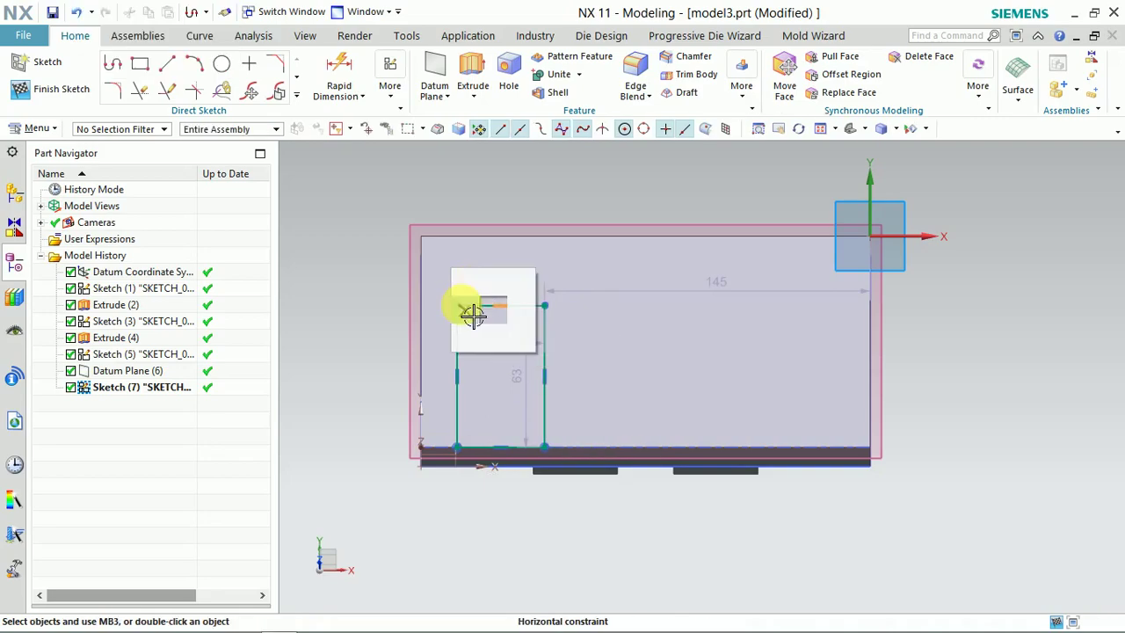
pyautogui.click(464, 310)
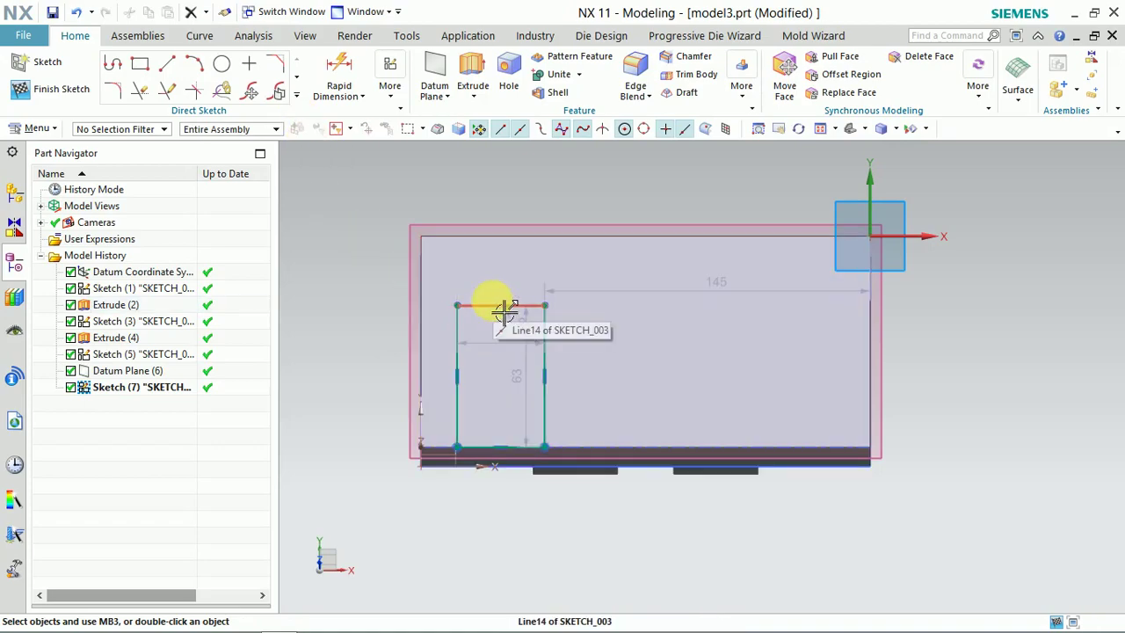
pyautogui.rightClick(438, 285)
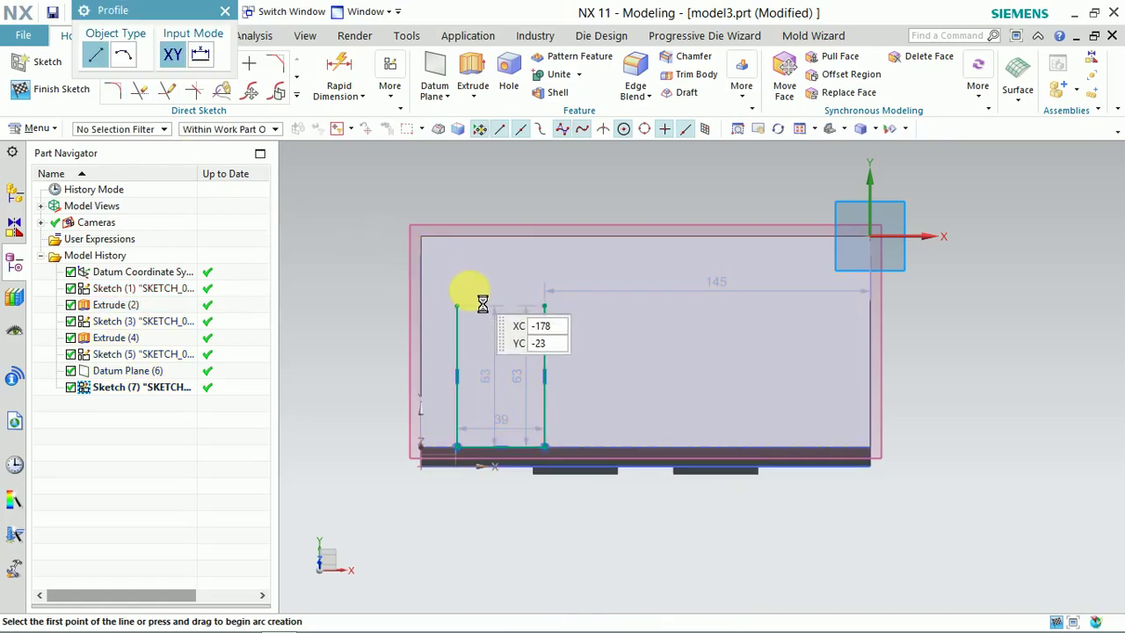
pyautogui.click(124, 57)
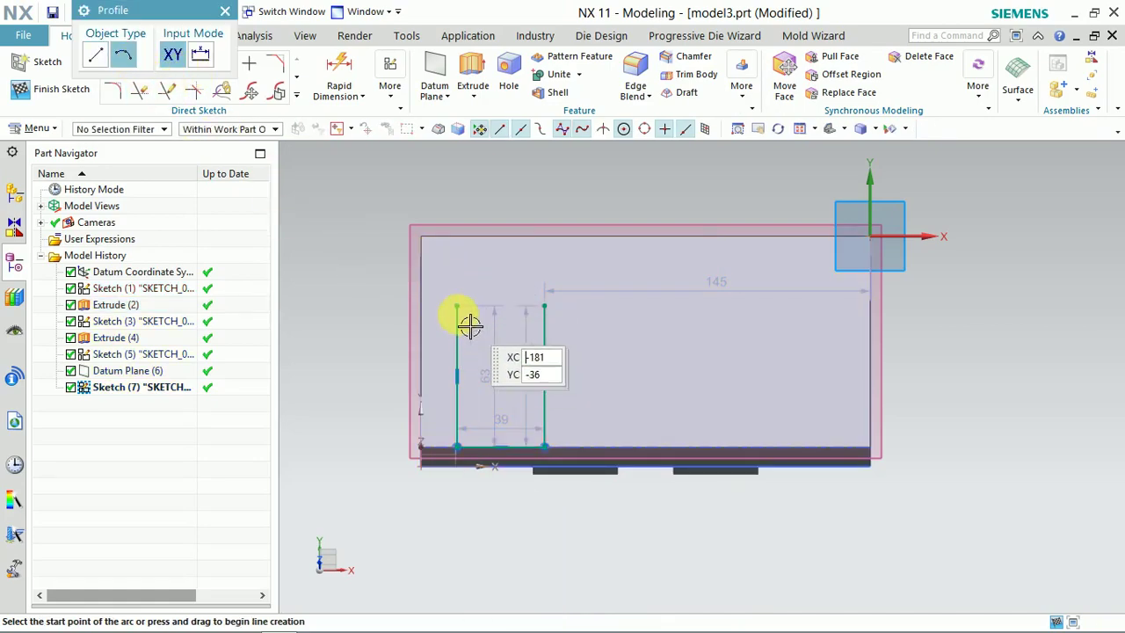
pyautogui.click(457, 307)
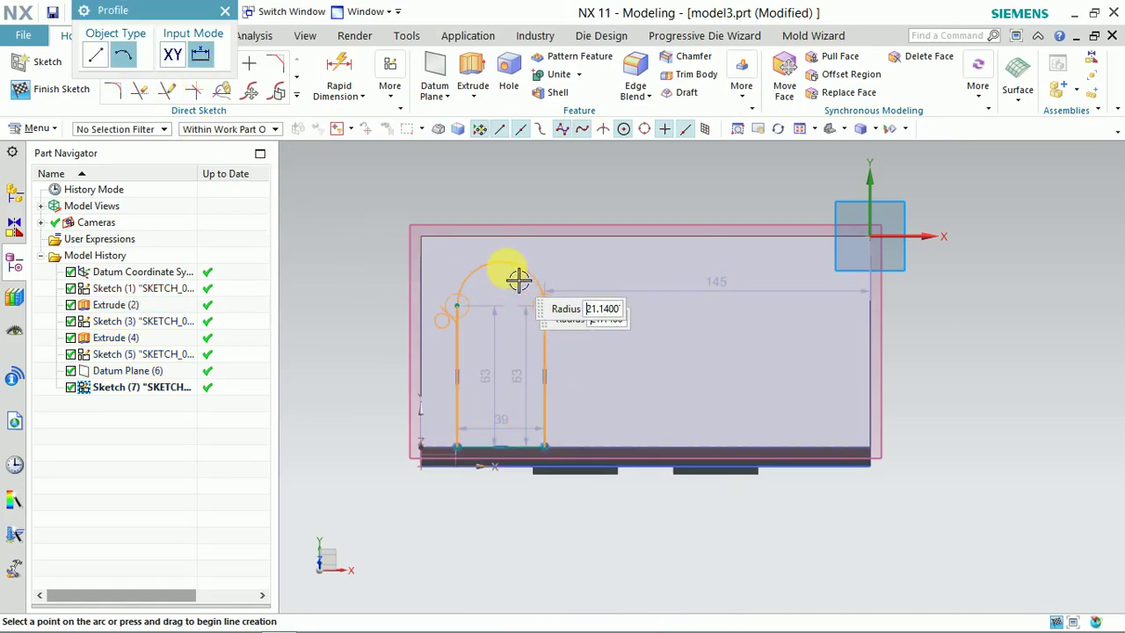
pyautogui.click(545, 305)
pyautogui.press('Escape')
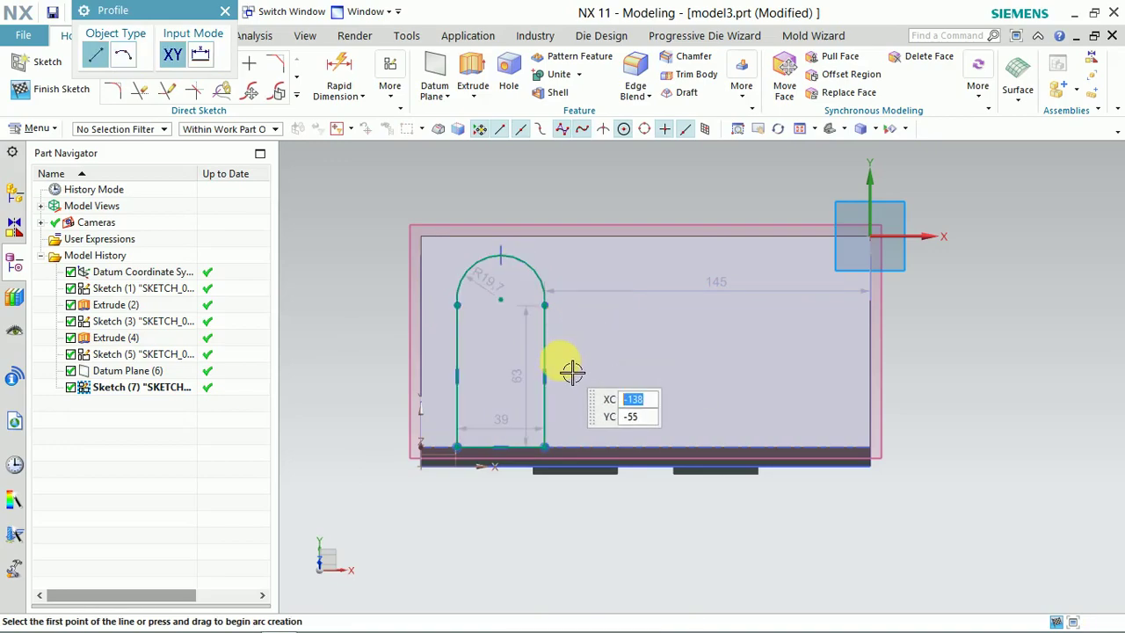
pyautogui.press('Escape')
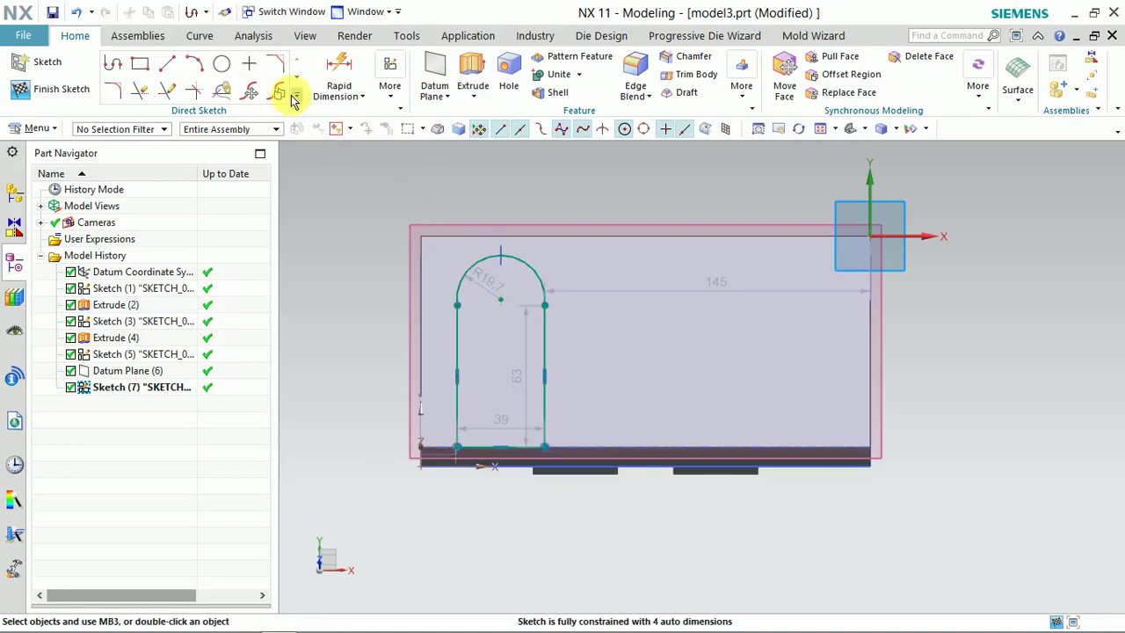
# Apply Tangent constraints between the top arc and the left and right lines
pyautogui.press('c')
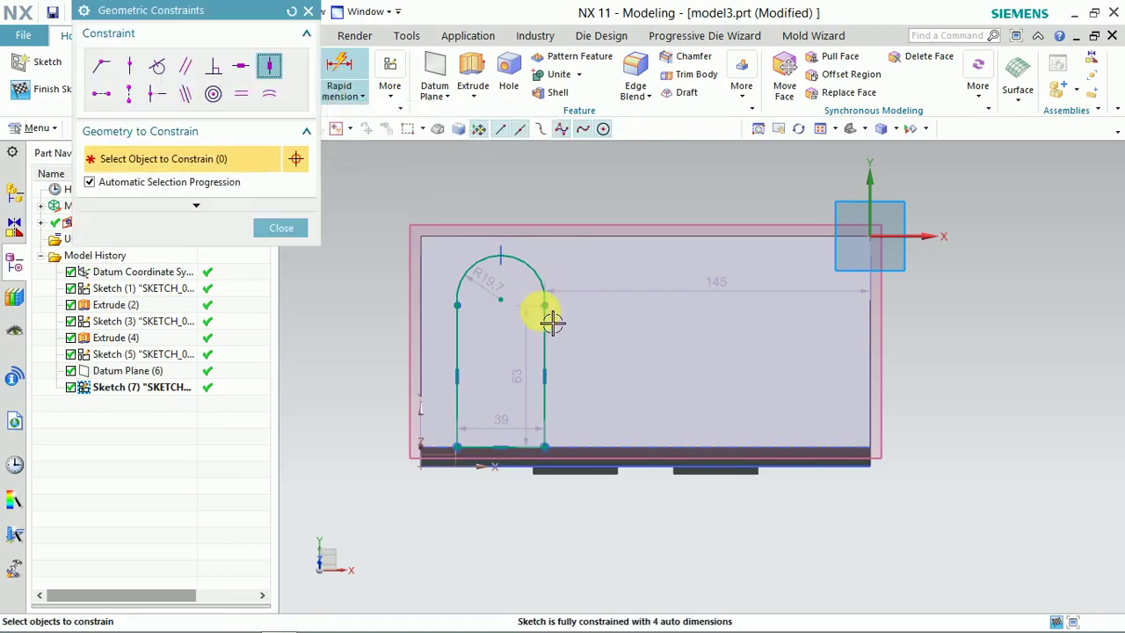
pyautogui.click(157, 66)
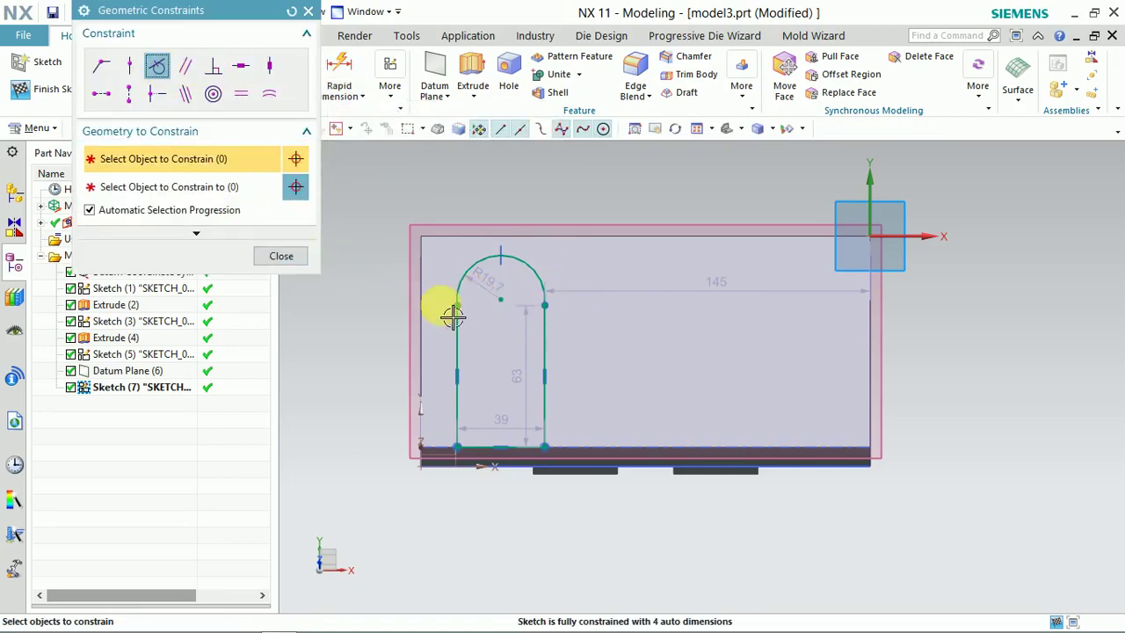
pyautogui.click(468, 357)
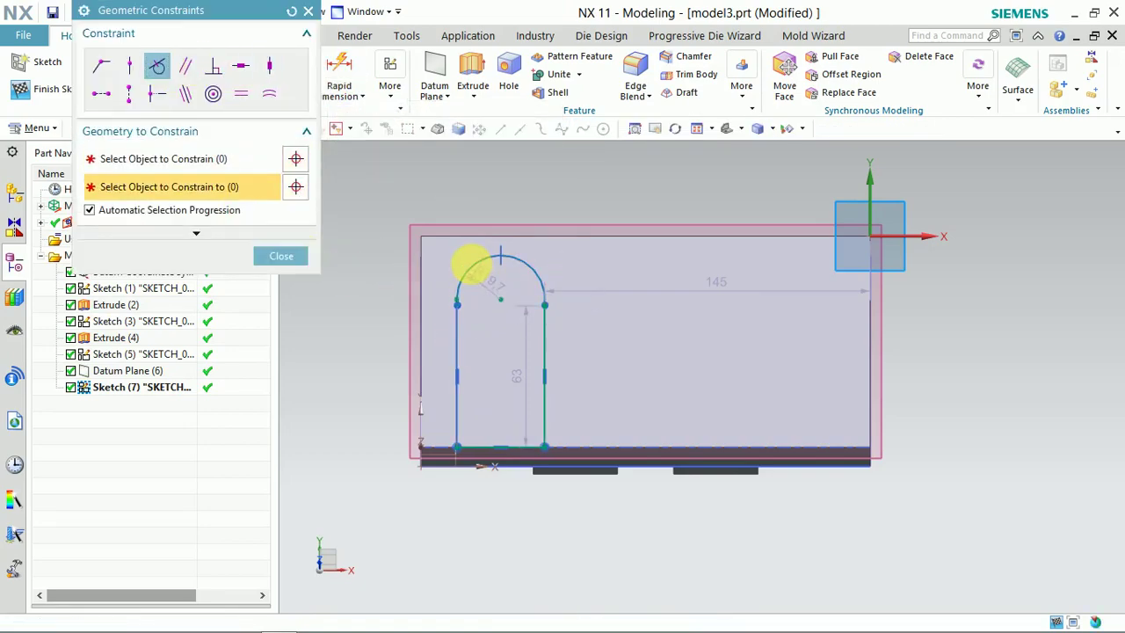
pyautogui.click(469, 263)
pyautogui.click(552, 280)
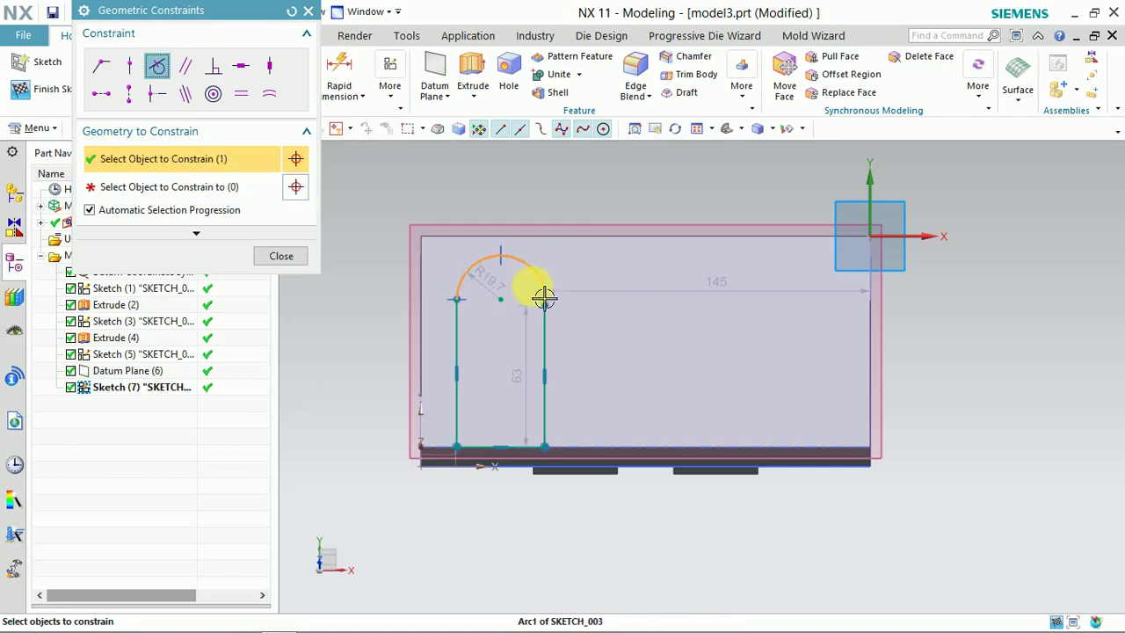
pyautogui.click(546, 353)
pyautogui.click(283, 259)
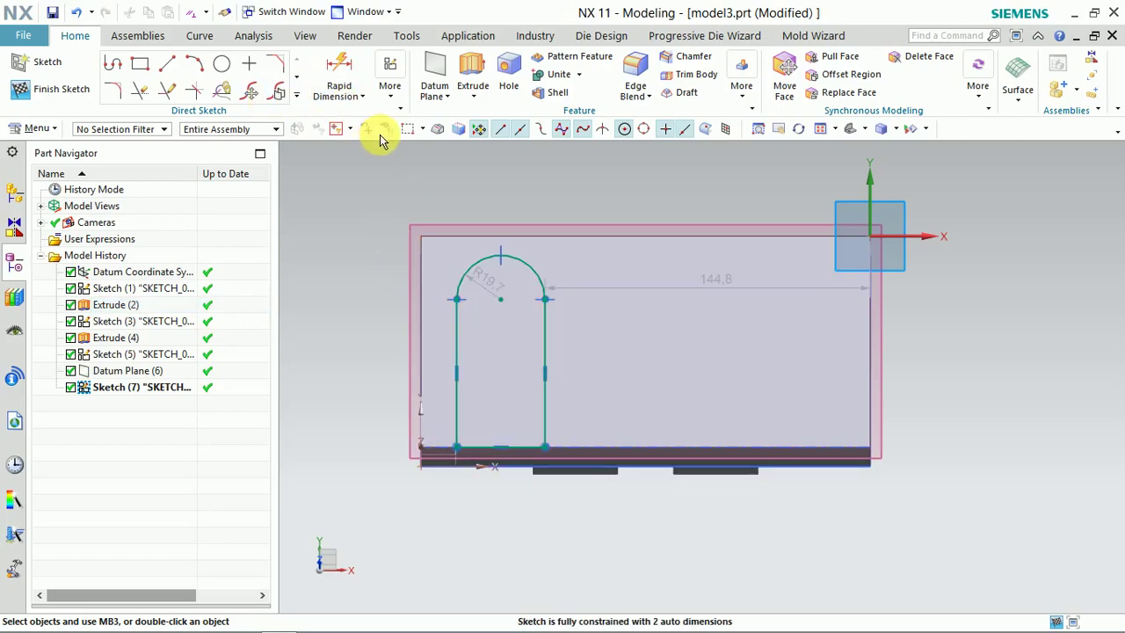
# Dimension the arch sketch's vertical side height to 40
pyautogui.doubleClick(499, 305)
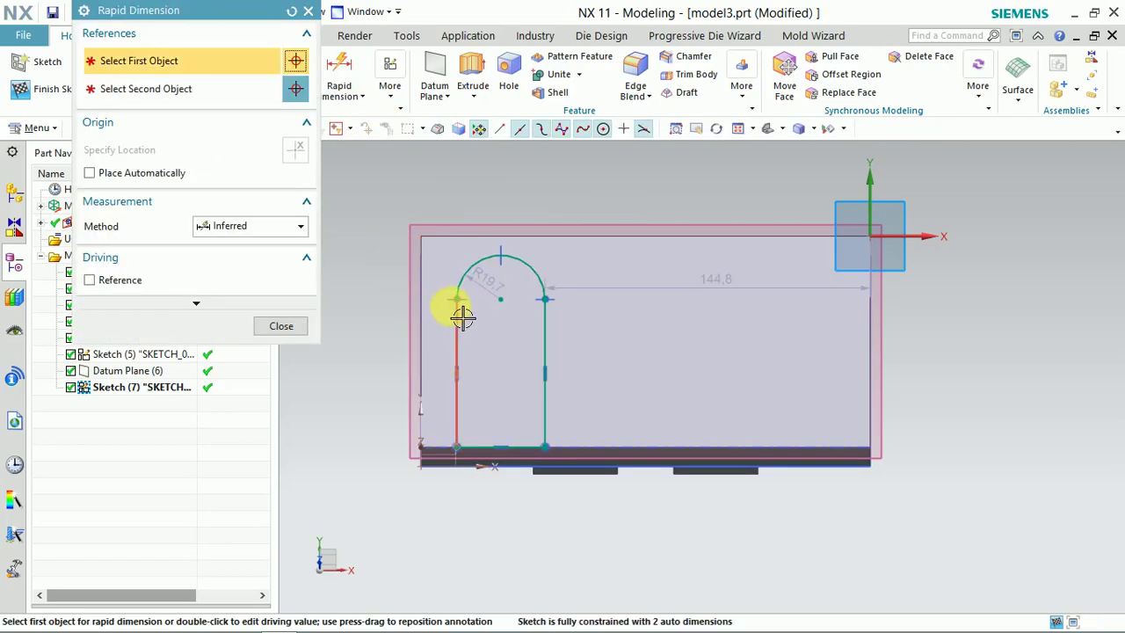
pyautogui.click(463, 425)
pyautogui.click(459, 446)
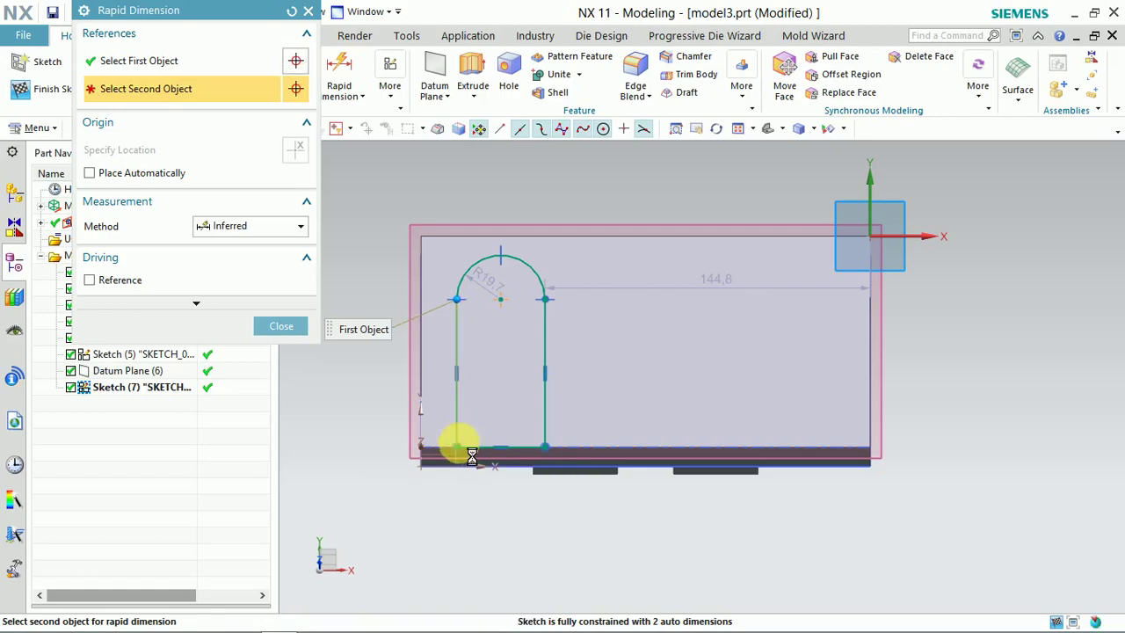
pyautogui.click(371, 401)
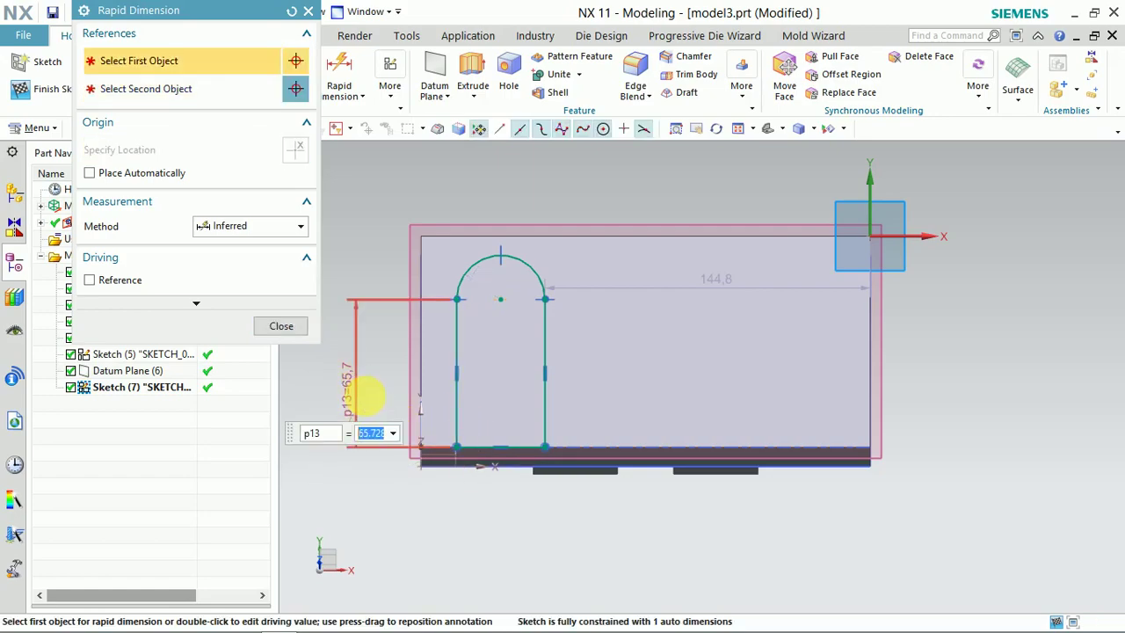
pyautogui.write('0')
pyautogui.press('Return')
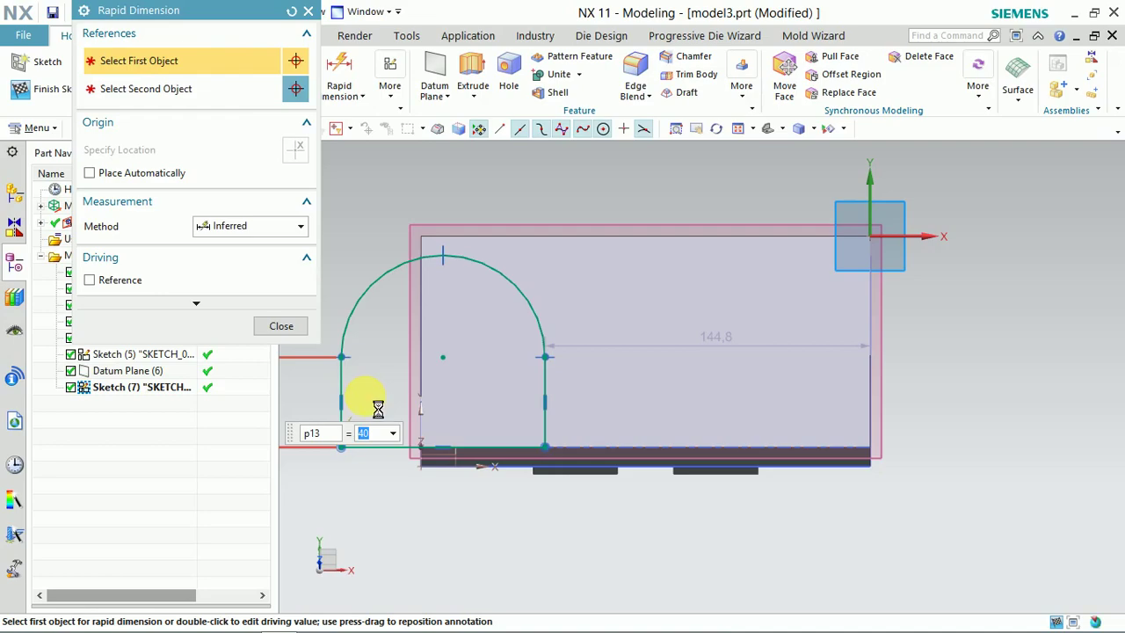
pyautogui.press('Escape')
pyautogui.moveTo(381, 388)
pyautogui.mouseDown(button='middle')
pyautogui.moveTo(439, 326)
pyautogui.moveTo(421, 356)
pyautogui.moveTo(355, 367)
pyautogui.mouseUp(button='middle')
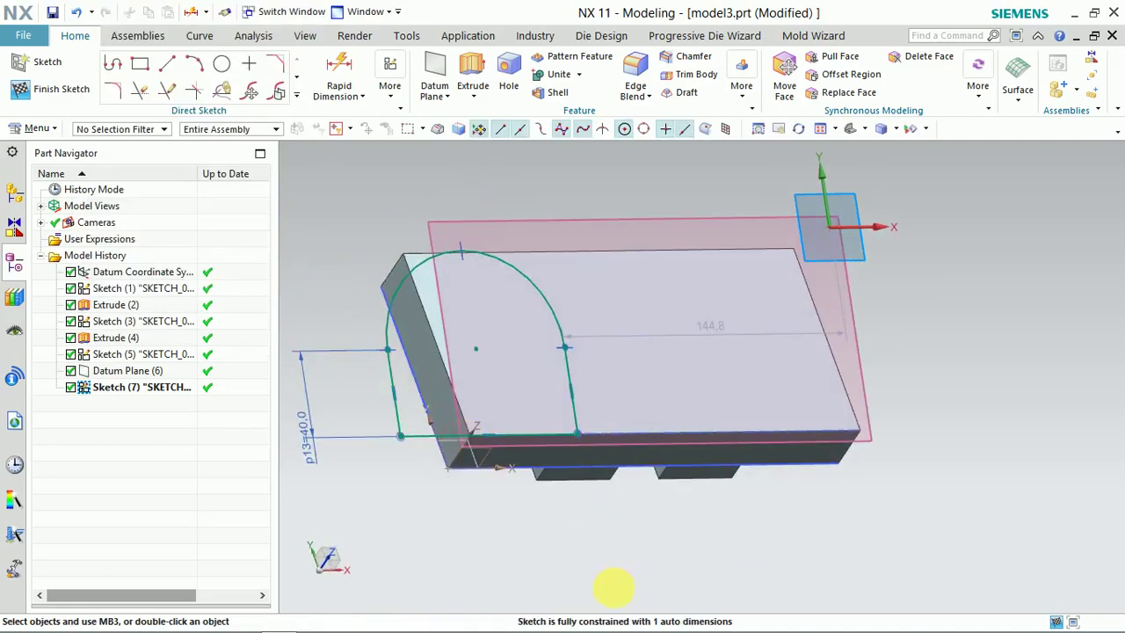
# Set the p14 width between the arch sides to 50
pyautogui.press('d')
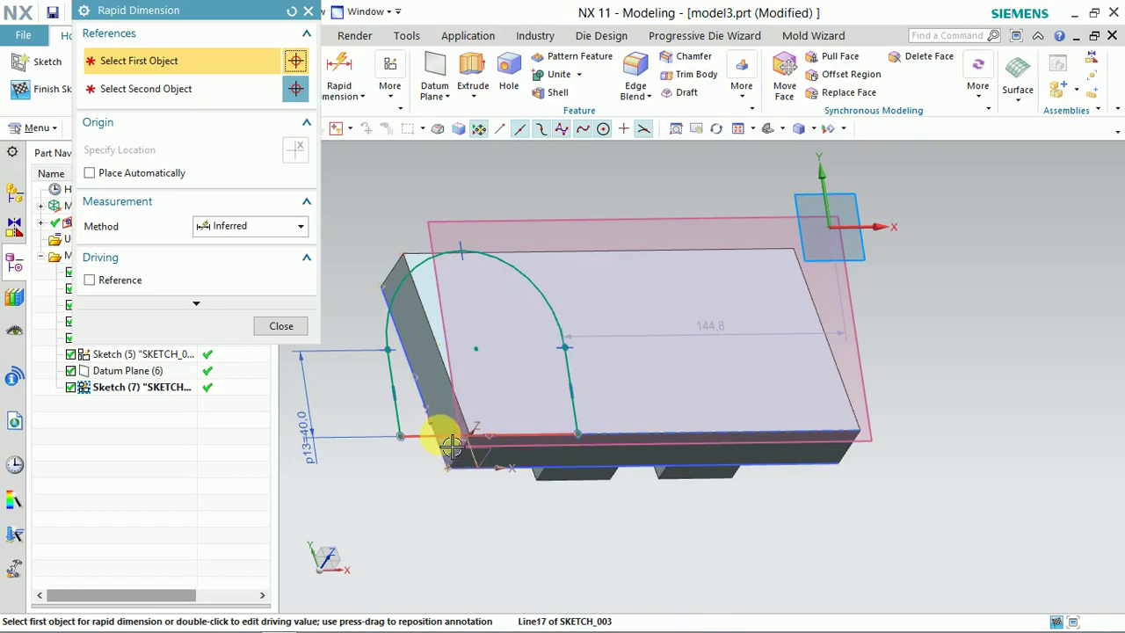
pyautogui.click(496, 517)
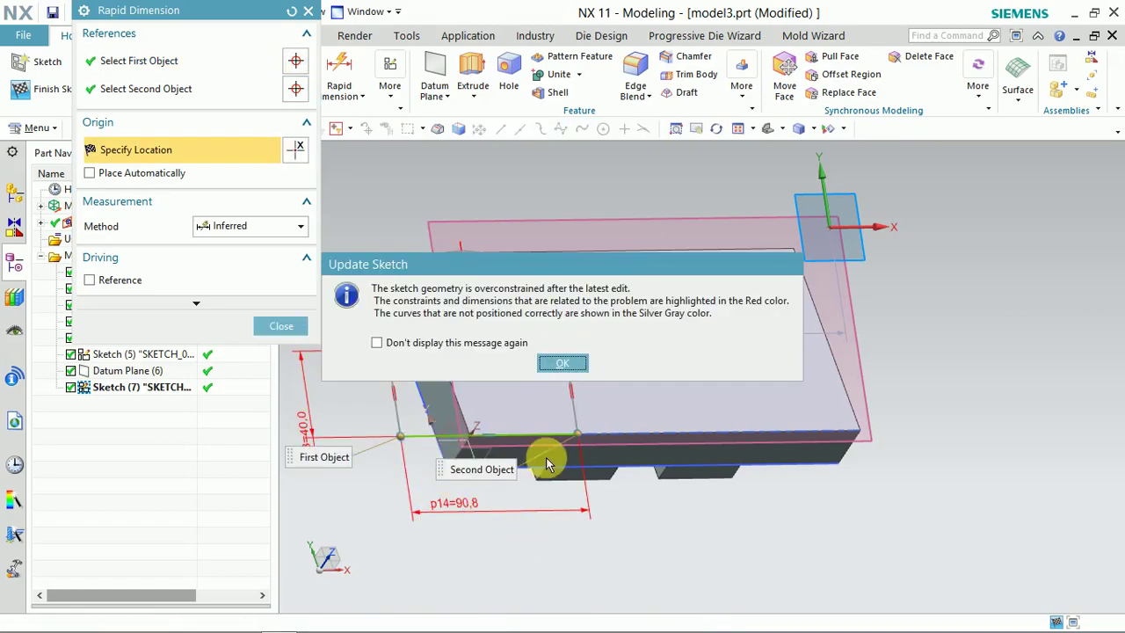
pyautogui.click(563, 364)
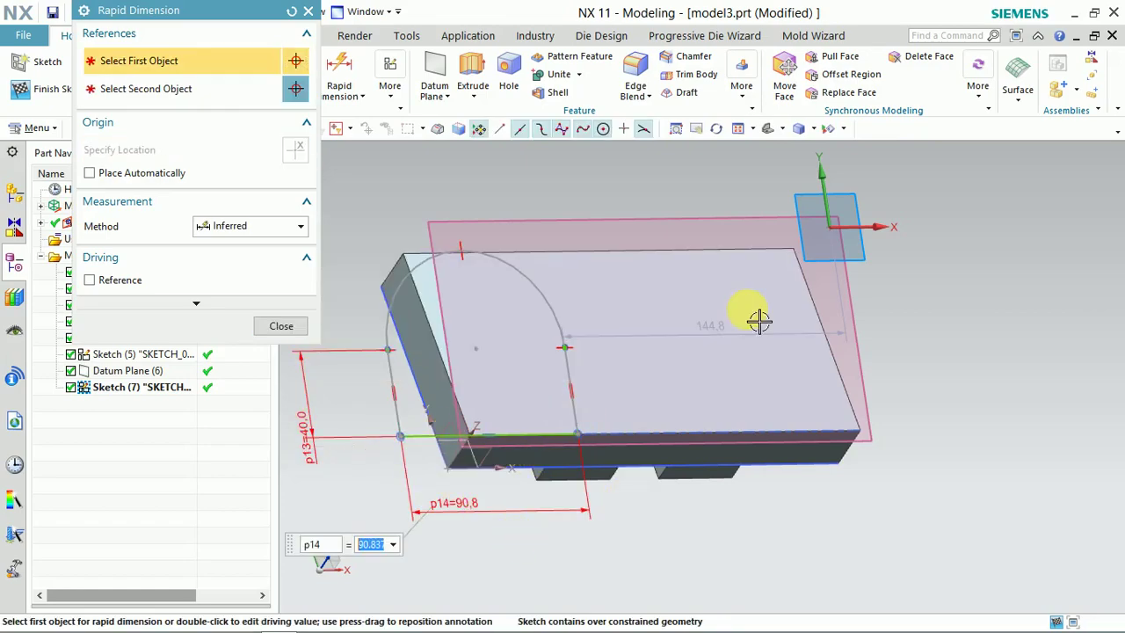
pyautogui.middleClick(736, 337)
pyautogui.click(736, 336)
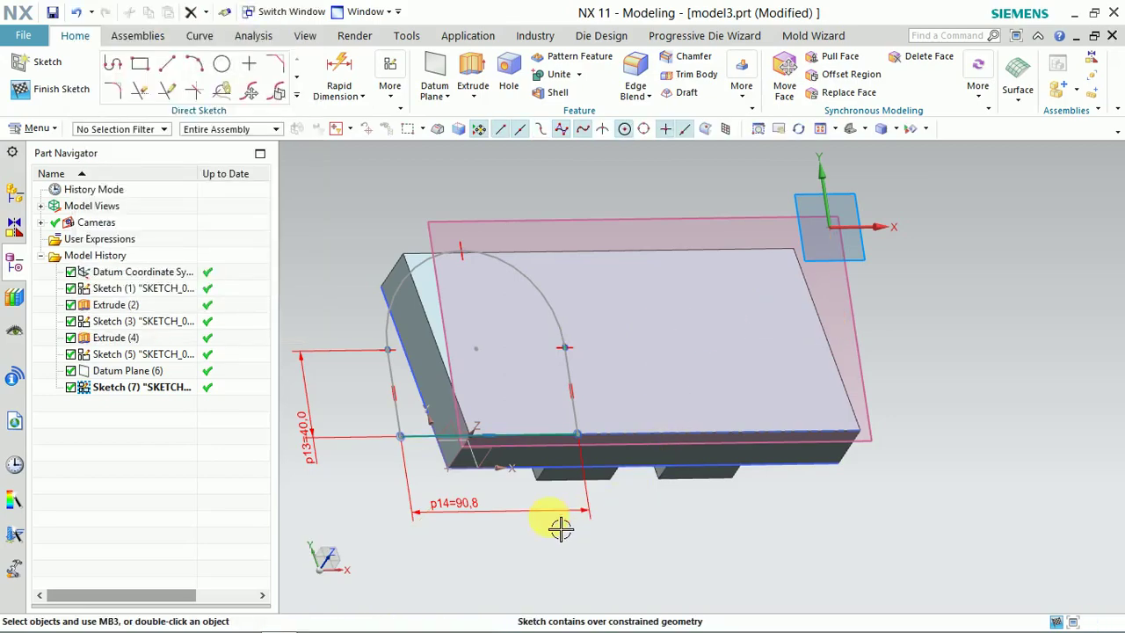
pyautogui.doubleClick(516, 522)
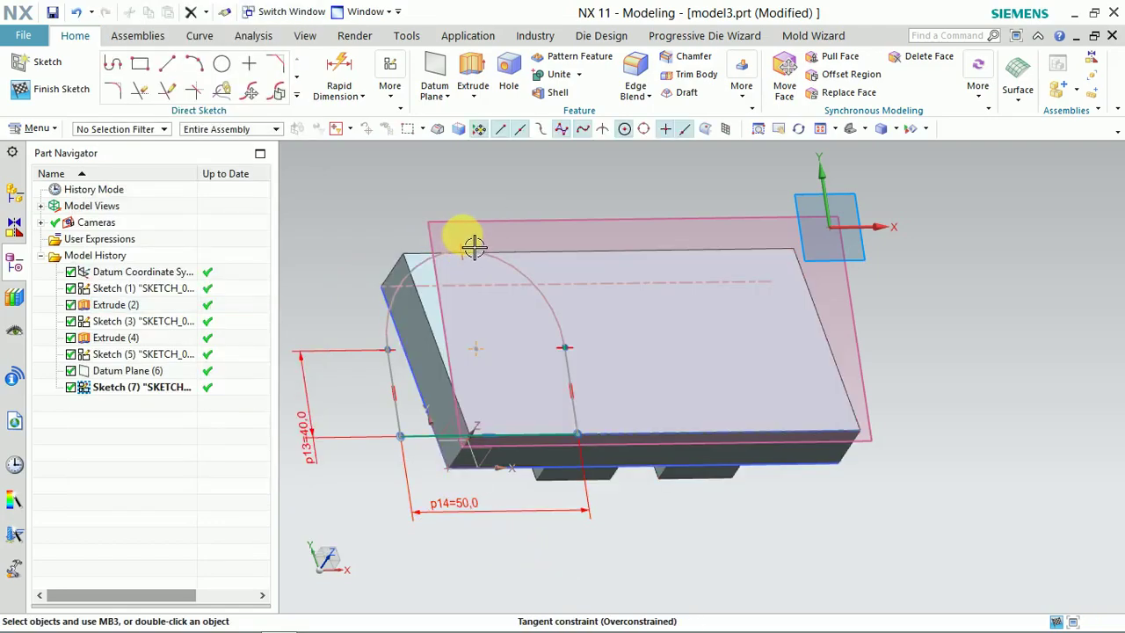
pyautogui.moveTo(431, 251); pyautogui.dragTo(457, 264)
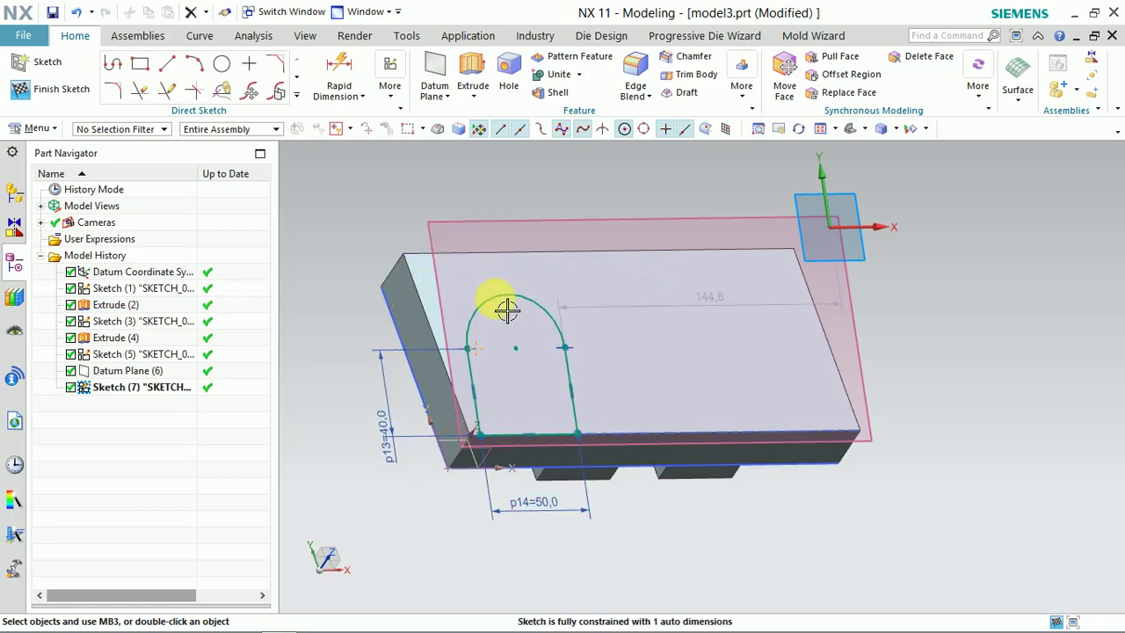
pyautogui.moveTo(520, 384)
pyautogui.mouseDown(button='middle')
pyautogui.moveTo(509, 351)
pyautogui.moveTo(492, 393)
pyautogui.moveTo(326, 304)
pyautogui.mouseUp(button='middle')
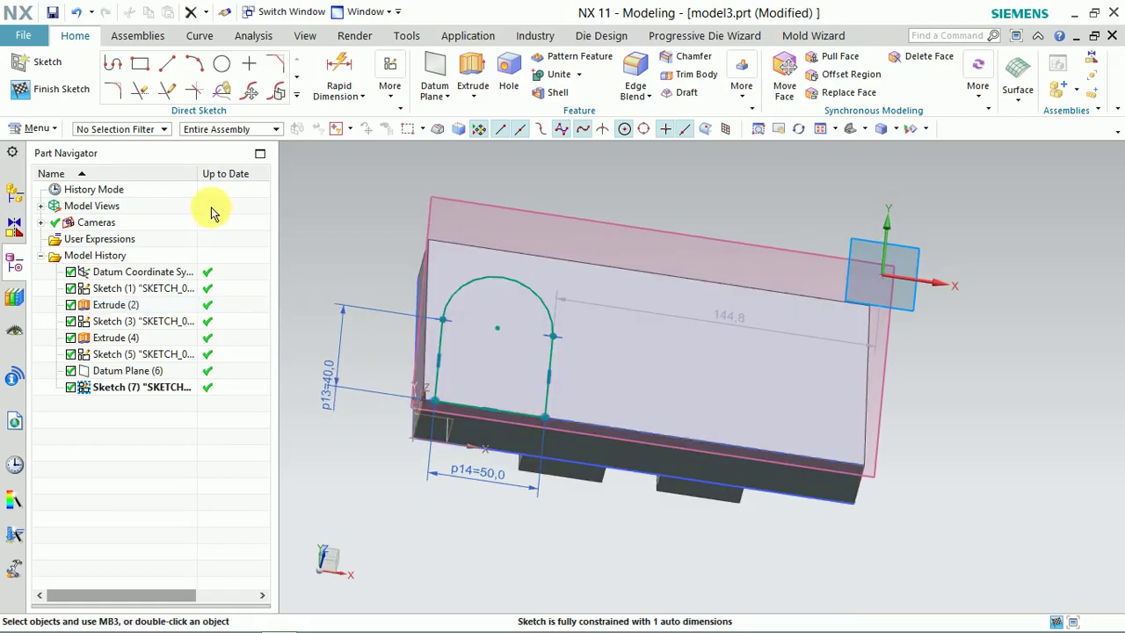
# Try dimensioning the arch lines against the block edge, cancelling the attempts
pyautogui.press('d')
pyautogui.click(436, 352)
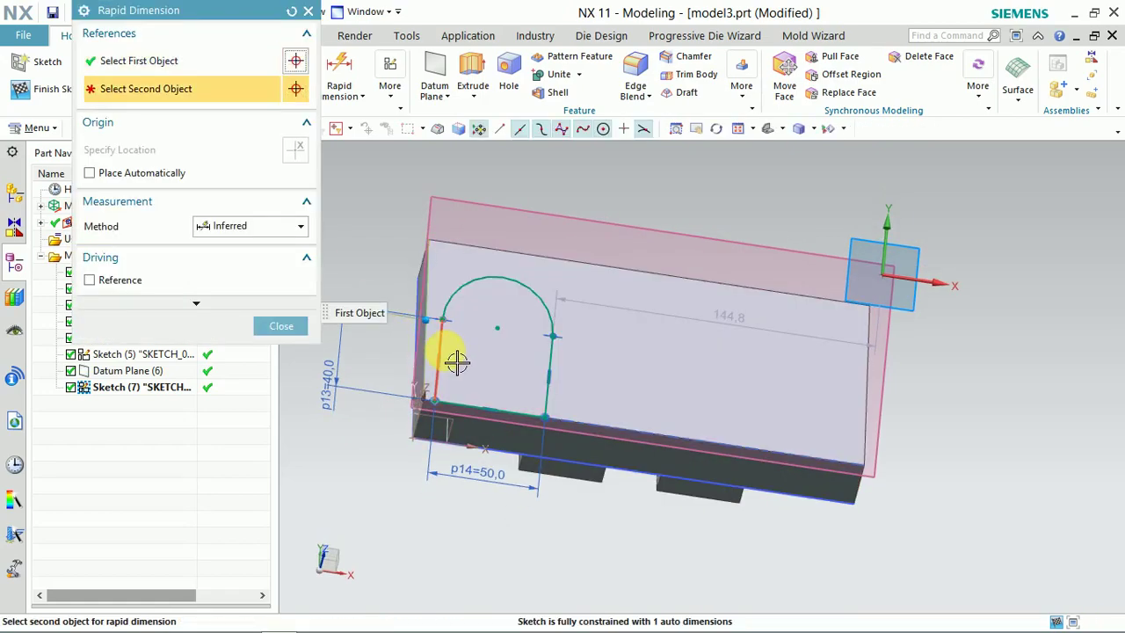
pyautogui.click(369, 426)
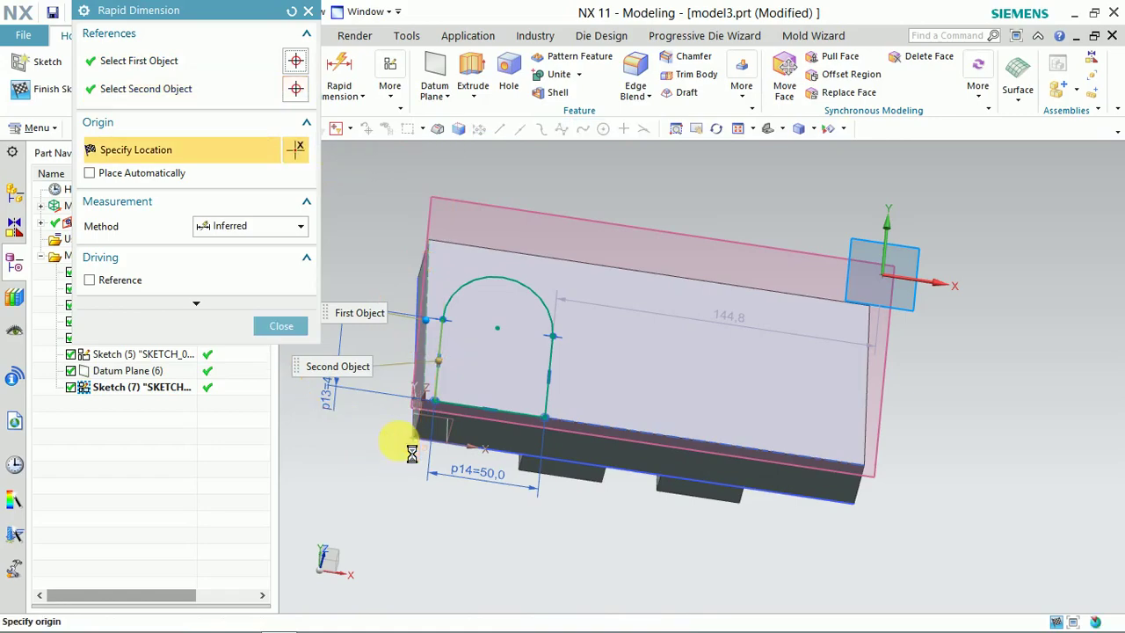
pyautogui.press('Escape')
pyautogui.click(484, 366)
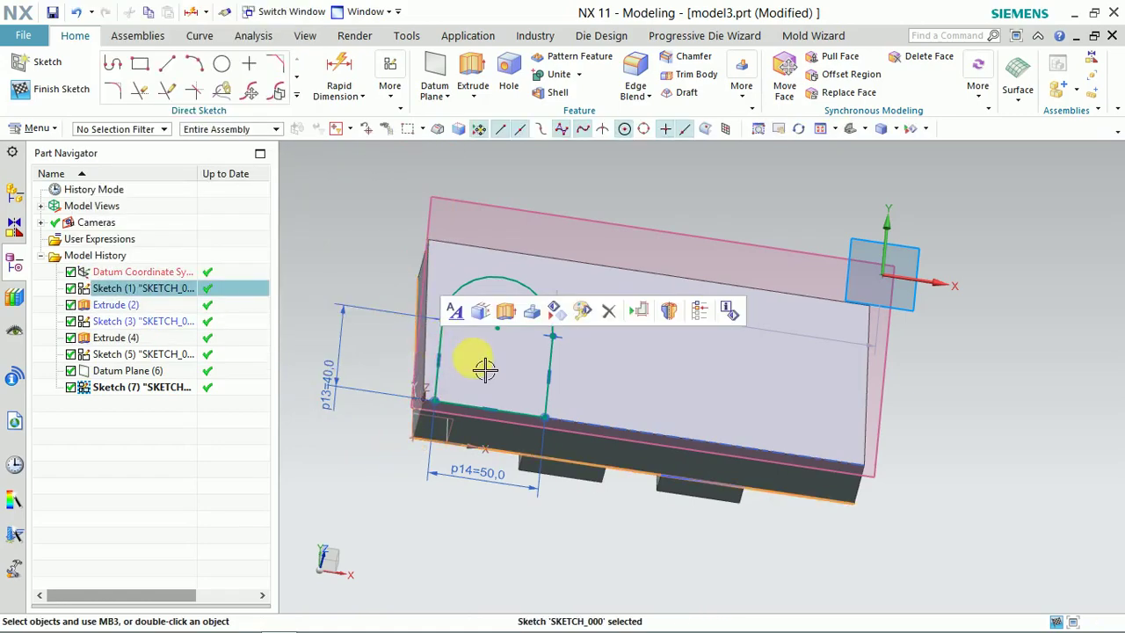
pyautogui.press('d')
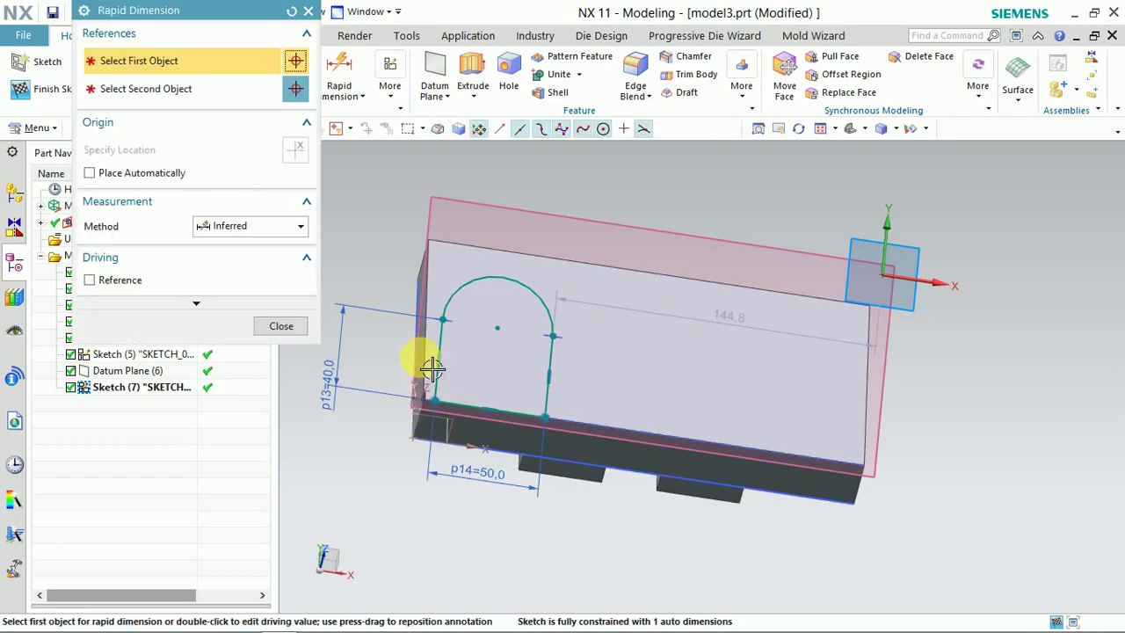
pyautogui.click(429, 404)
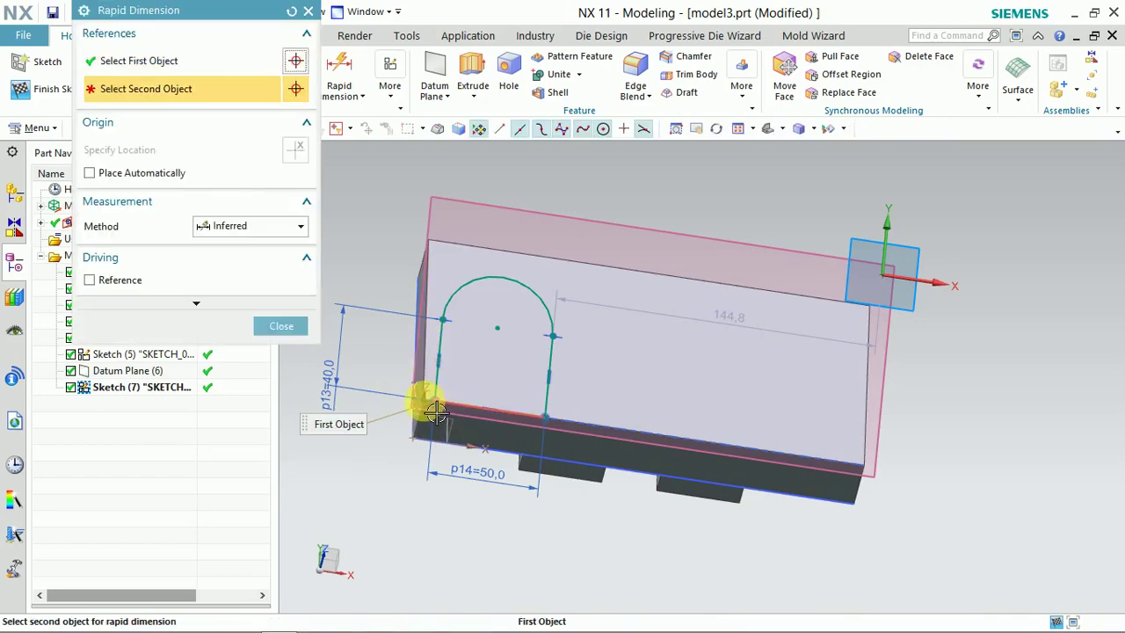
pyautogui.click(428, 433)
pyautogui.scroll(5, 445, 445)
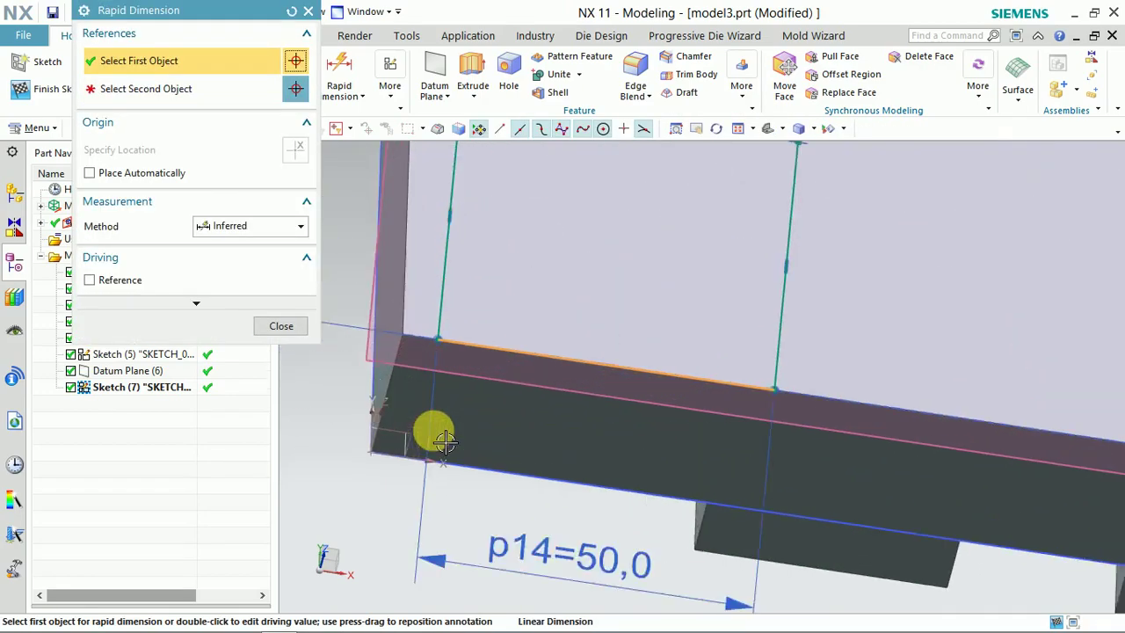
pyautogui.scroll(-2, 427, 431)
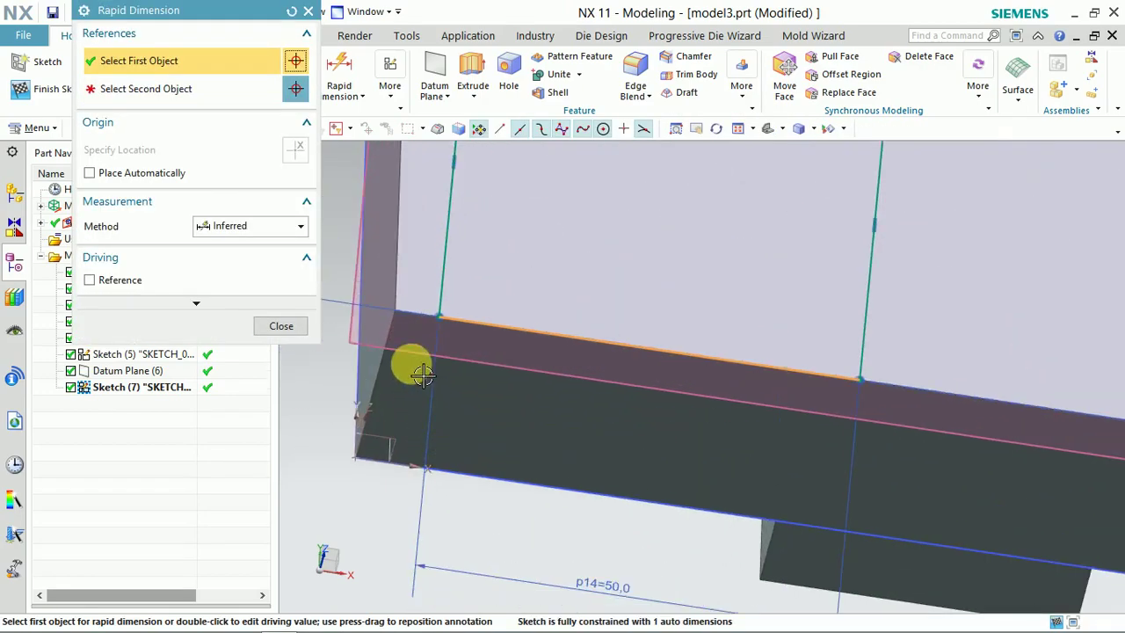
pyautogui.middleClick(402, 312)
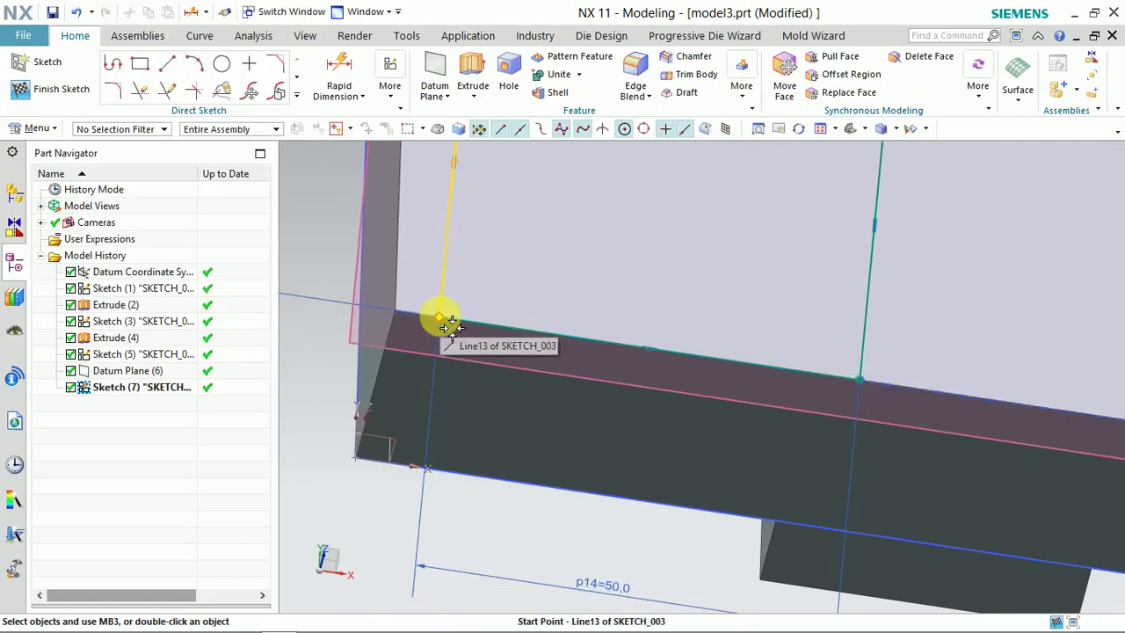
# Add the p15 dimension of 15 from the bottom line's end to the block's end edge
pyautogui.press('d')
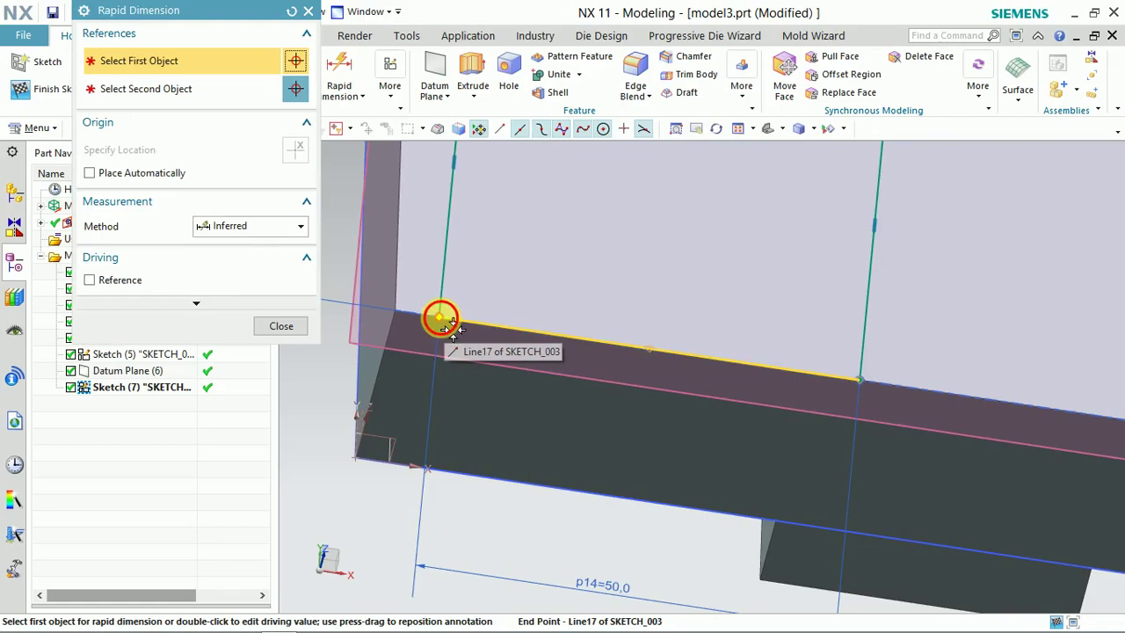
pyautogui.click(428, 324)
pyautogui.click(410, 455)
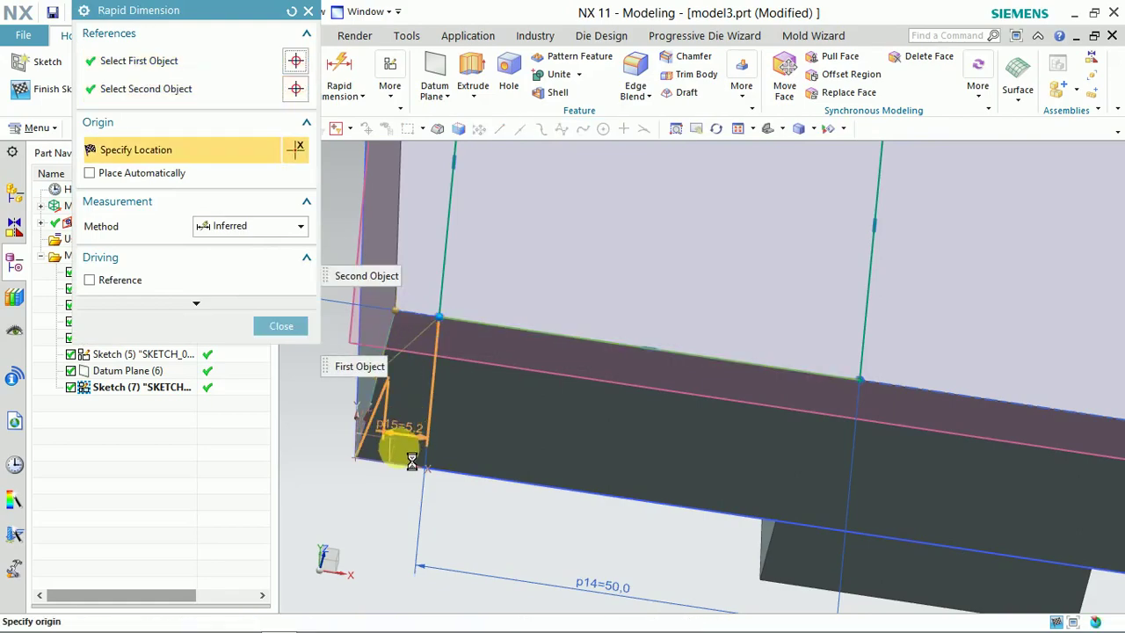
pyautogui.click(420, 475)
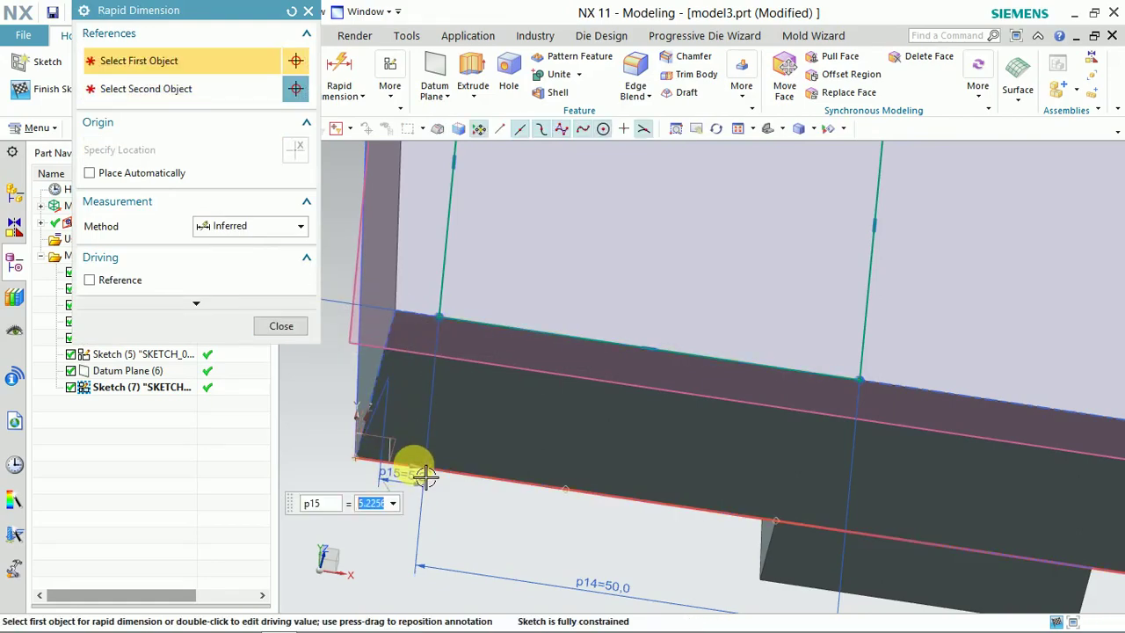
pyautogui.write('15')
pyautogui.press('Return')
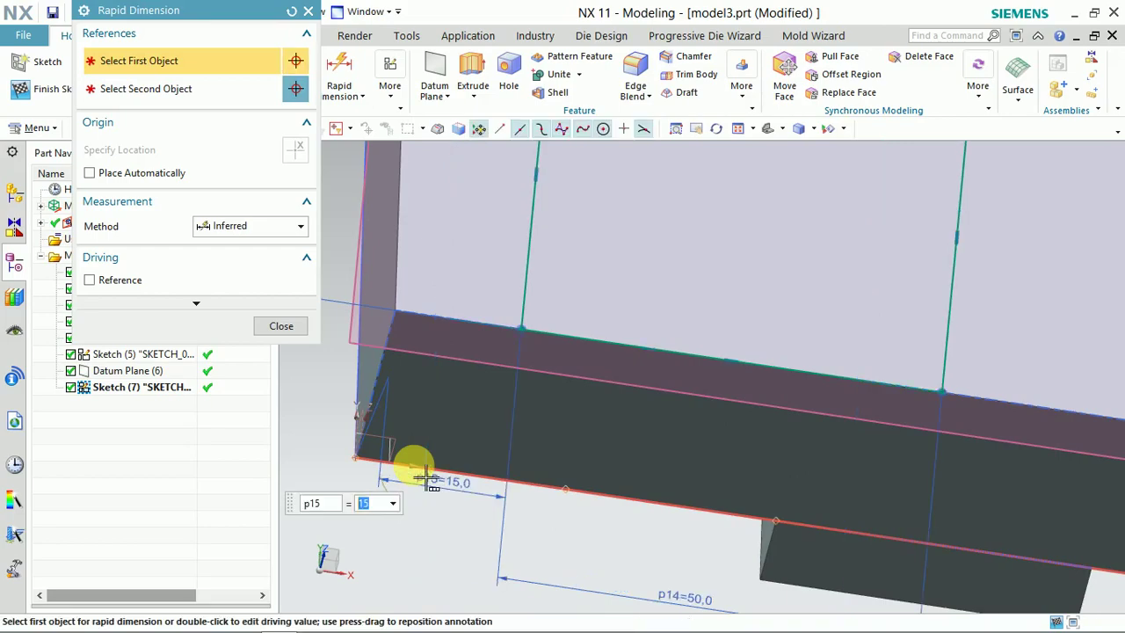
pyautogui.middleClick(413, 464)
pyautogui.scroll(-2, 430, 431)
pyautogui.scroll(-2, 430, 430)
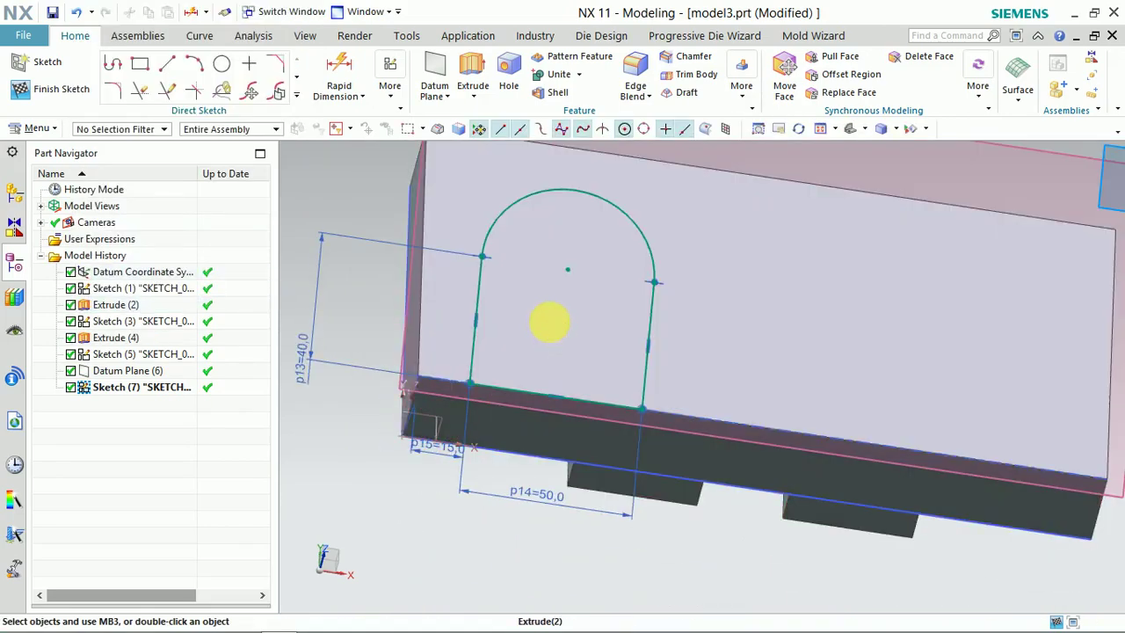
pyautogui.moveTo(549, 324)
pyautogui.mouseDown(button='middle')
pyautogui.moveTo(527, 307)
pyautogui.moveTo(572, 281)
pyautogui.moveTo(580, 294)
pyautogui.moveTo(547, 311)
pyautogui.mouseUp(button='middle')
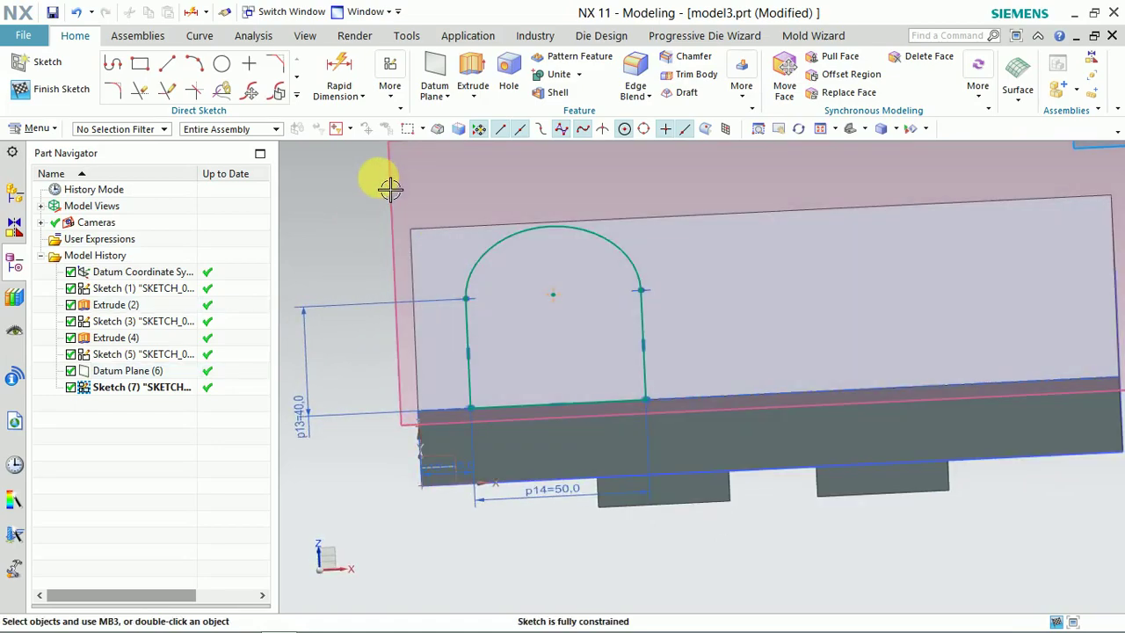
pyautogui.press('x')
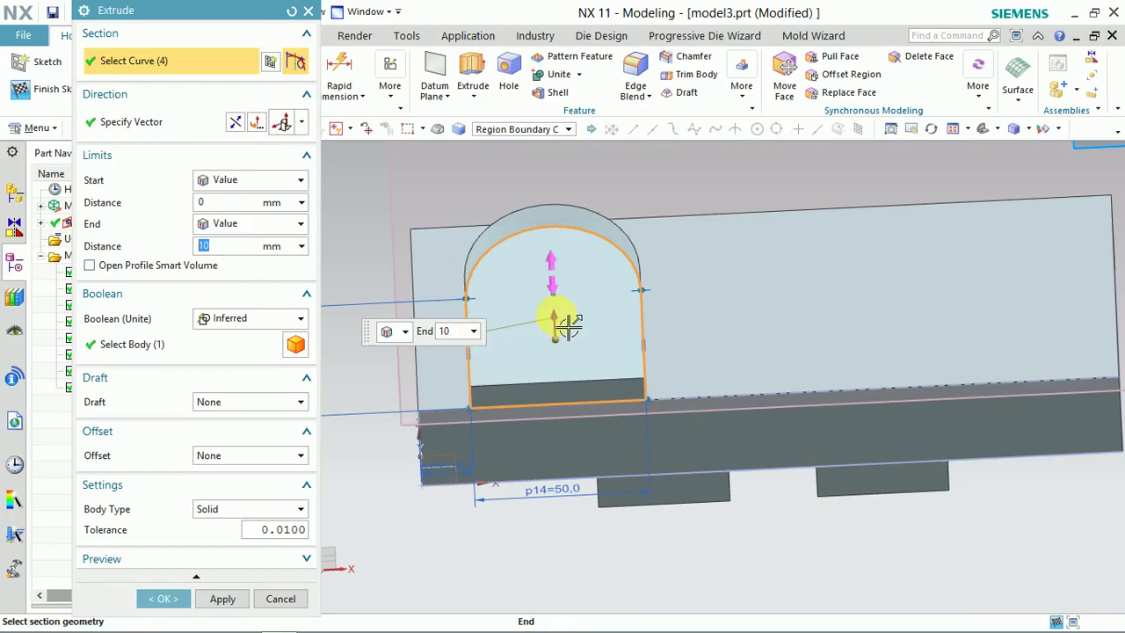
# Extrude the arch profile 26 mm in the reversed direction, united with the base plate
pyautogui.moveTo(465, 238); pyautogui.dragTo(514, 220, button='middle')
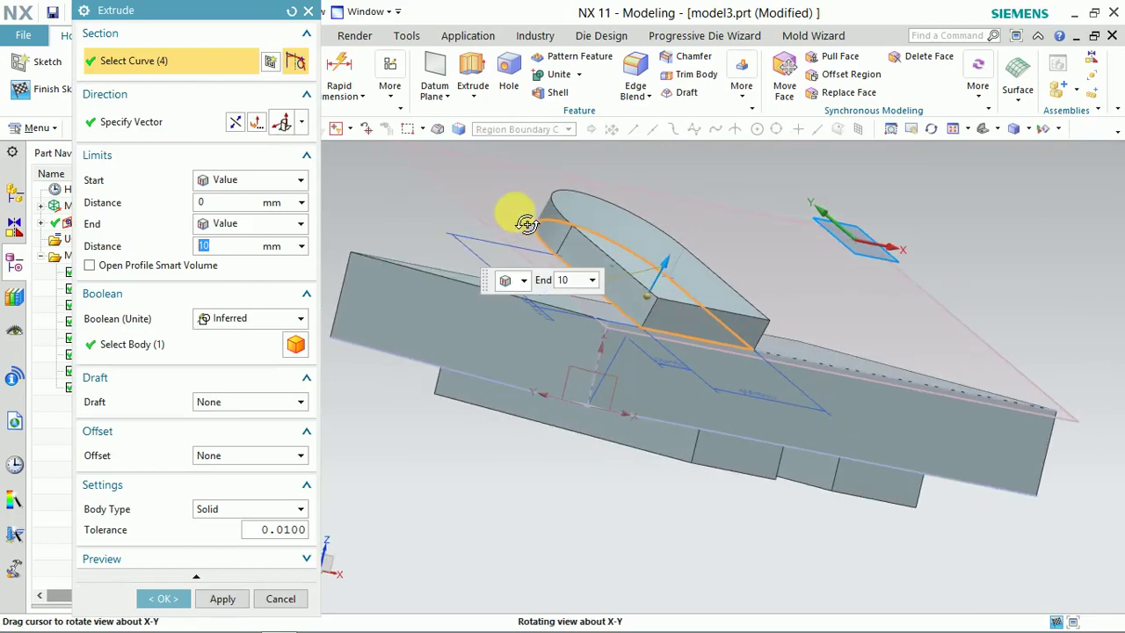
pyautogui.doubleClick(675, 278)
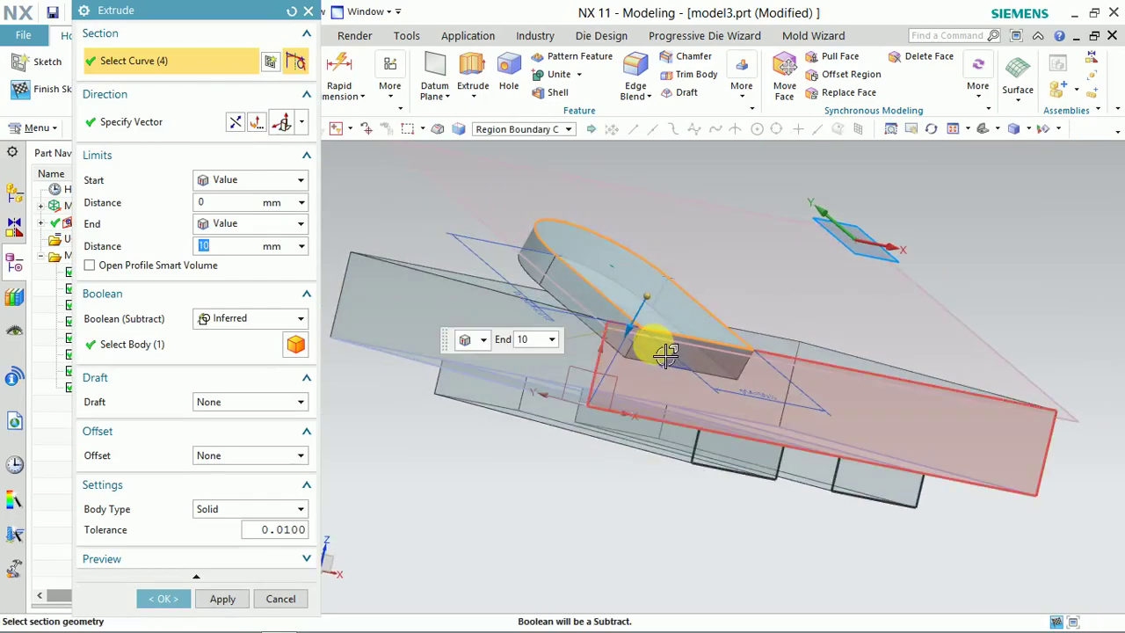
pyautogui.click(247, 293)
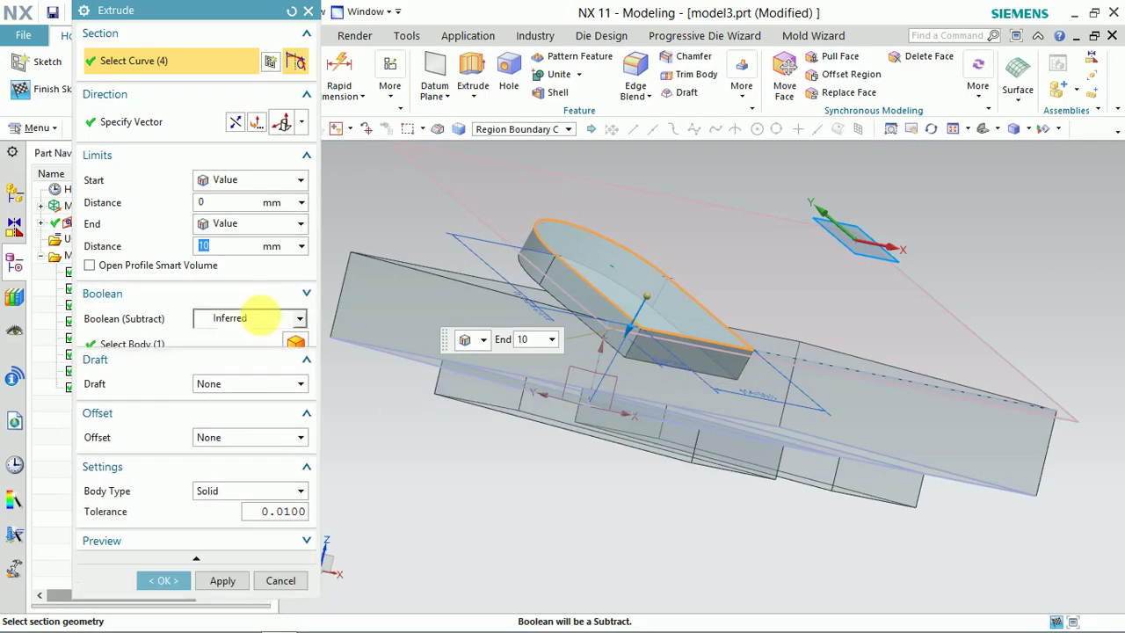
pyautogui.click(269, 293)
pyautogui.click(271, 322)
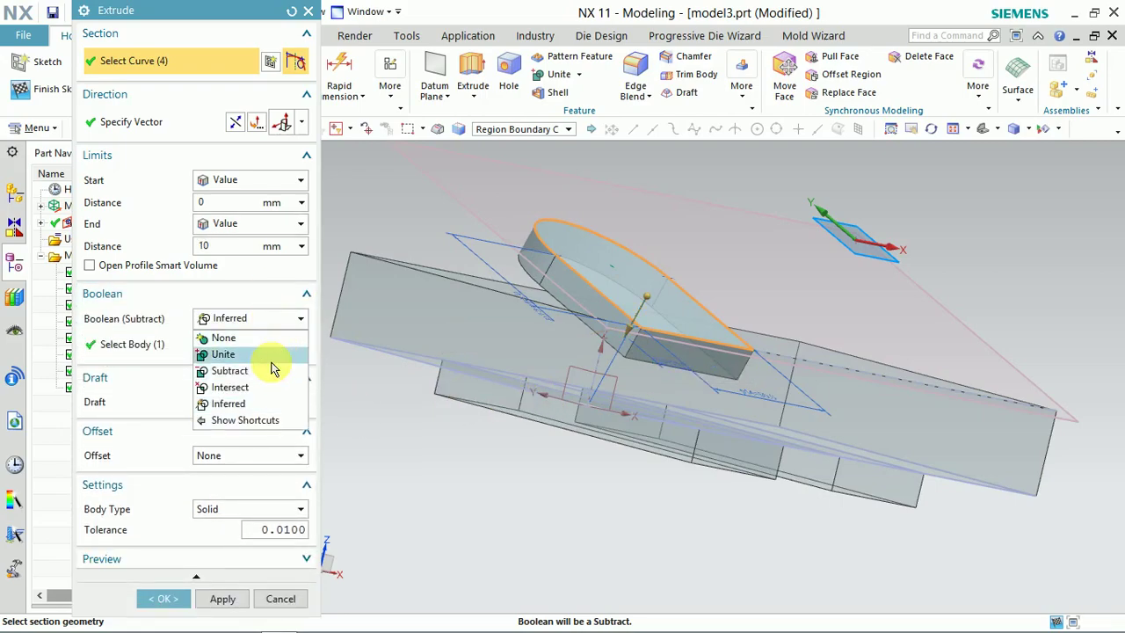
pyautogui.click(276, 355)
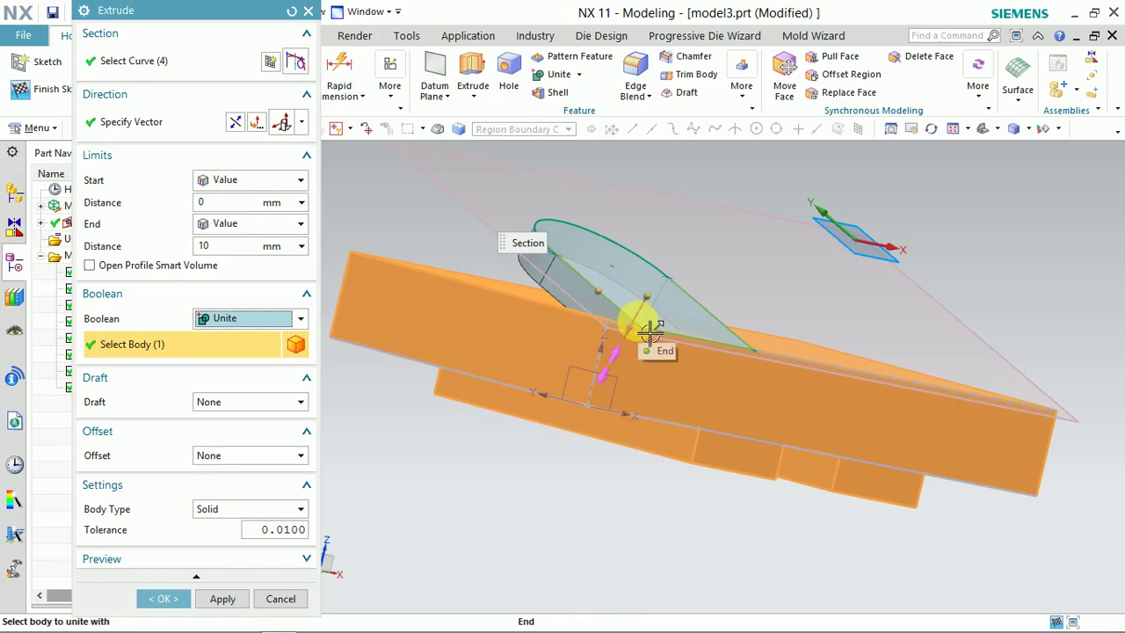
pyautogui.moveTo(650, 333); pyautogui.dragTo(610, 372)
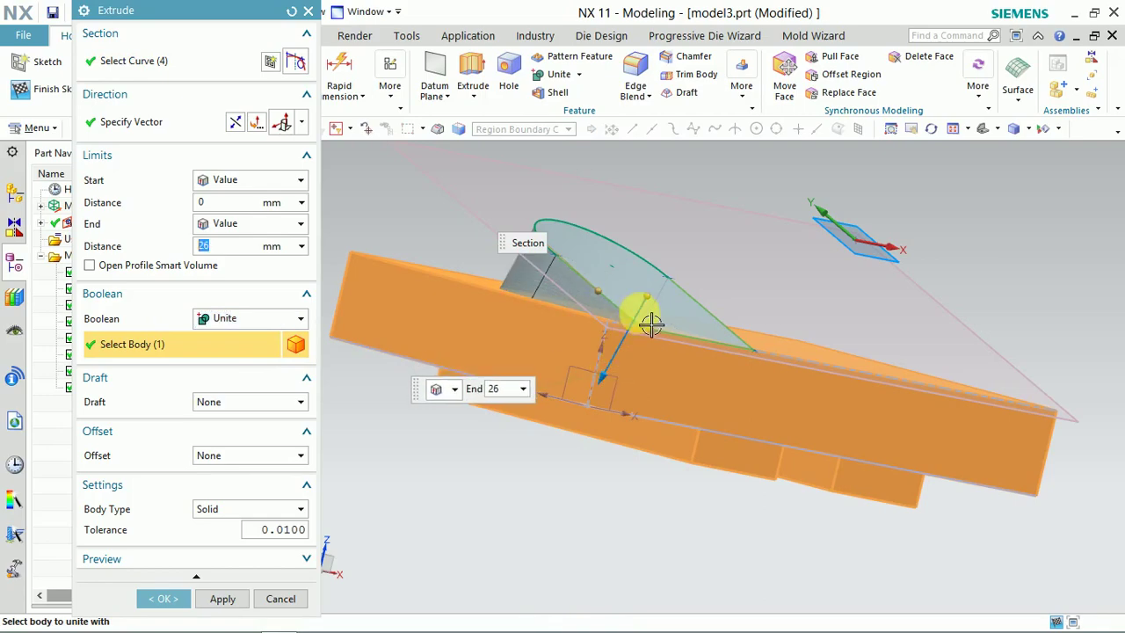
pyautogui.moveTo(650, 325)
pyautogui.mouseDown(button='middle')
pyautogui.moveTo(673, 251)
pyautogui.moveTo(624, 342)
pyautogui.moveTo(595, 339)
pyautogui.moveTo(595, 313)
pyautogui.mouseUp(button='middle')
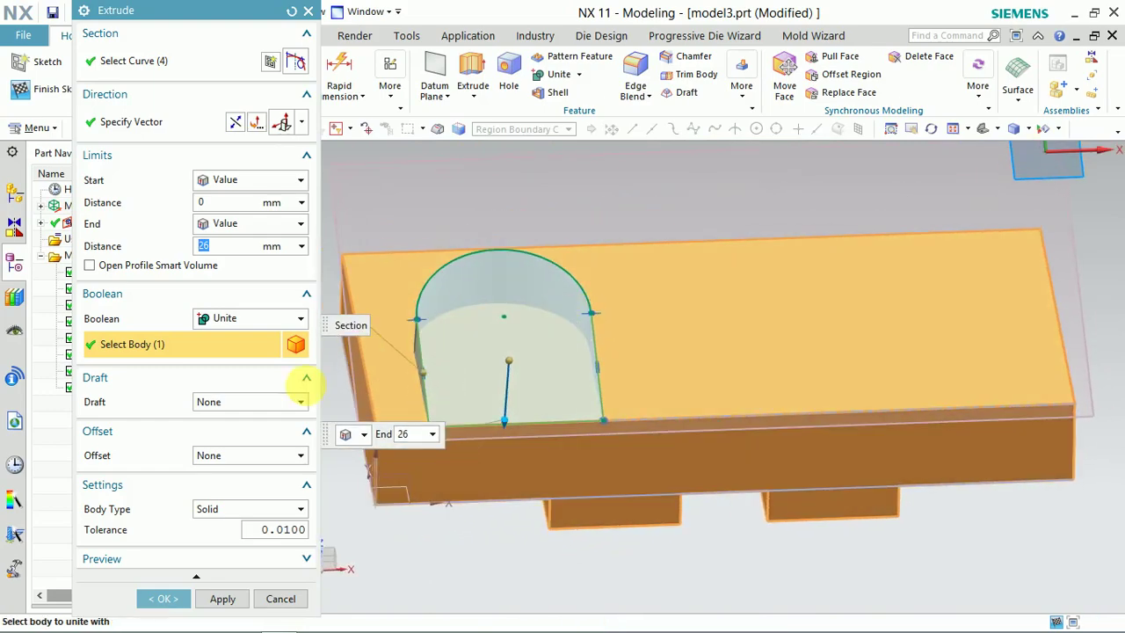
pyautogui.click(179, 601)
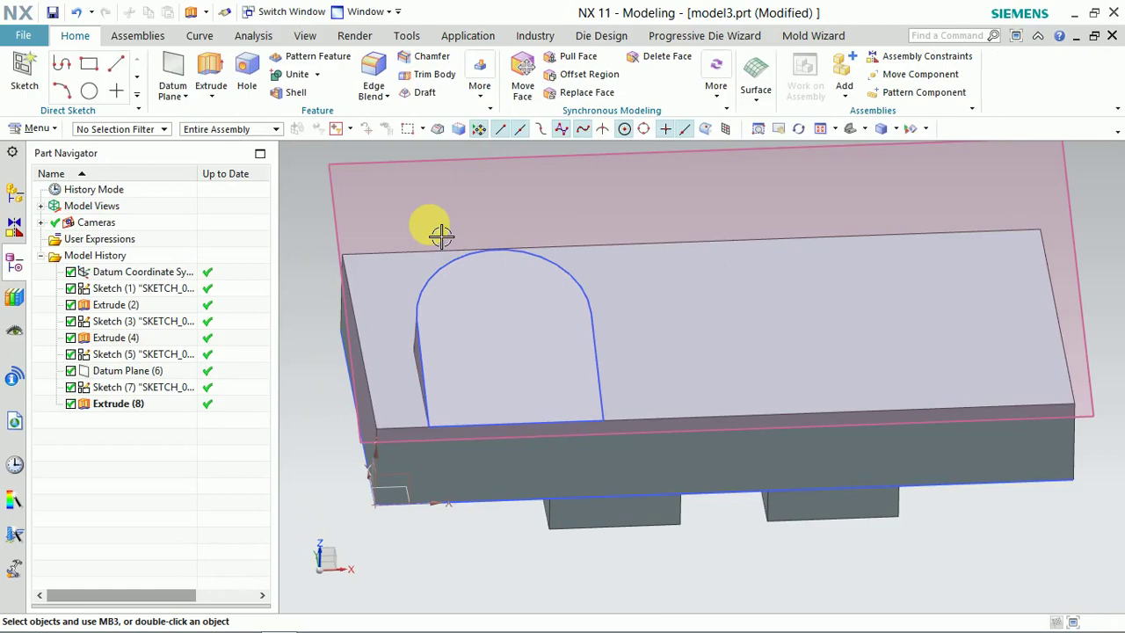
pyautogui.moveTo(472, 251)
pyautogui.mouseDown(button='middle')
pyautogui.moveTo(533, 244)
pyautogui.moveTo(454, 228)
pyautogui.mouseUp(button='middle')
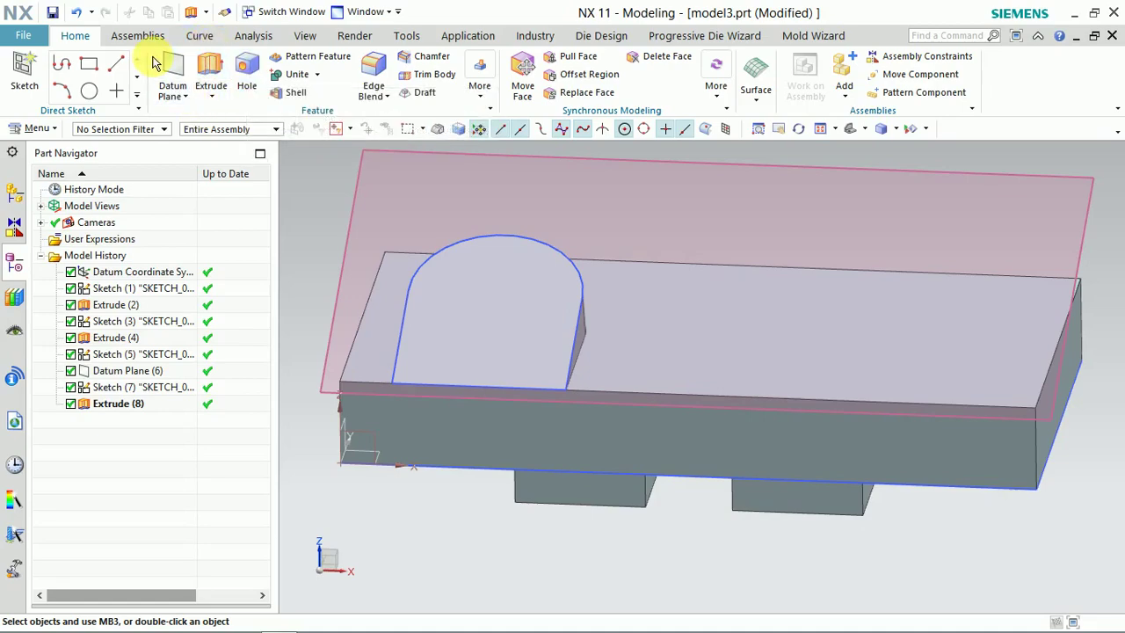
# Draw an outer circle and an inner circle centred on the arc centre on the boss's front face
pyautogui.click(92, 92)
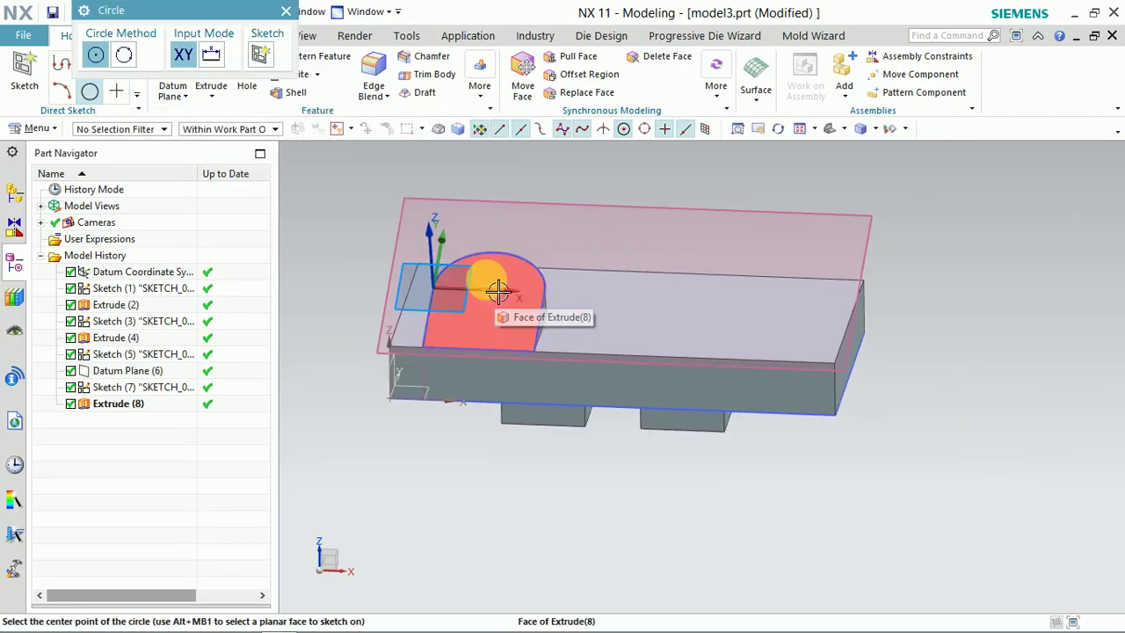
pyautogui.moveTo(498, 289); pyautogui.dragTo(510, 285, button='middle')
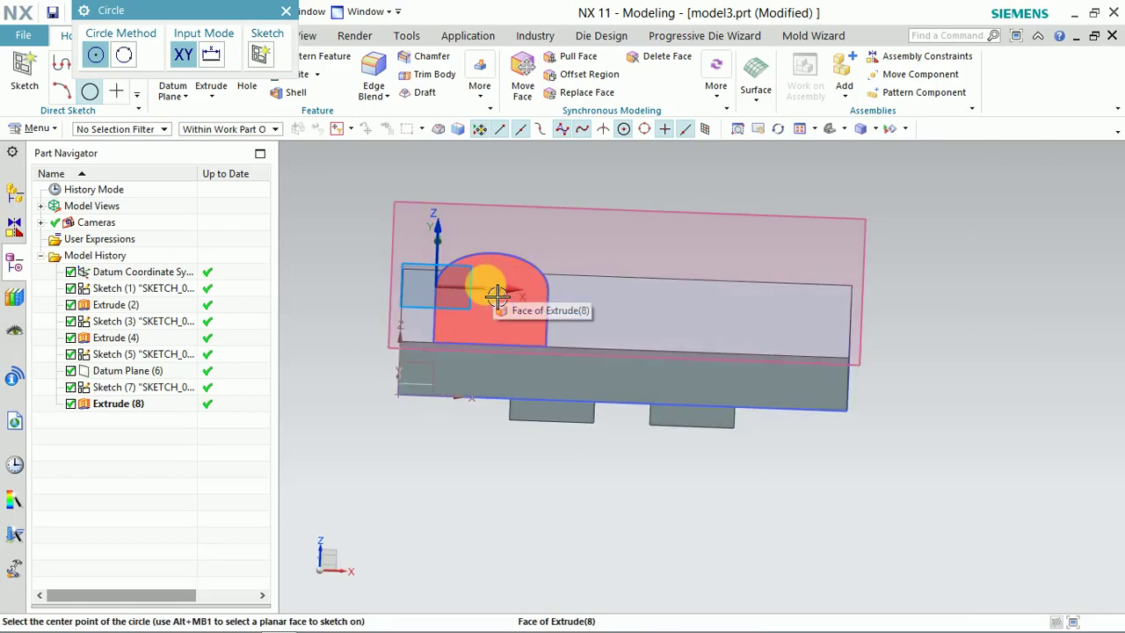
pyautogui.click(499, 295)
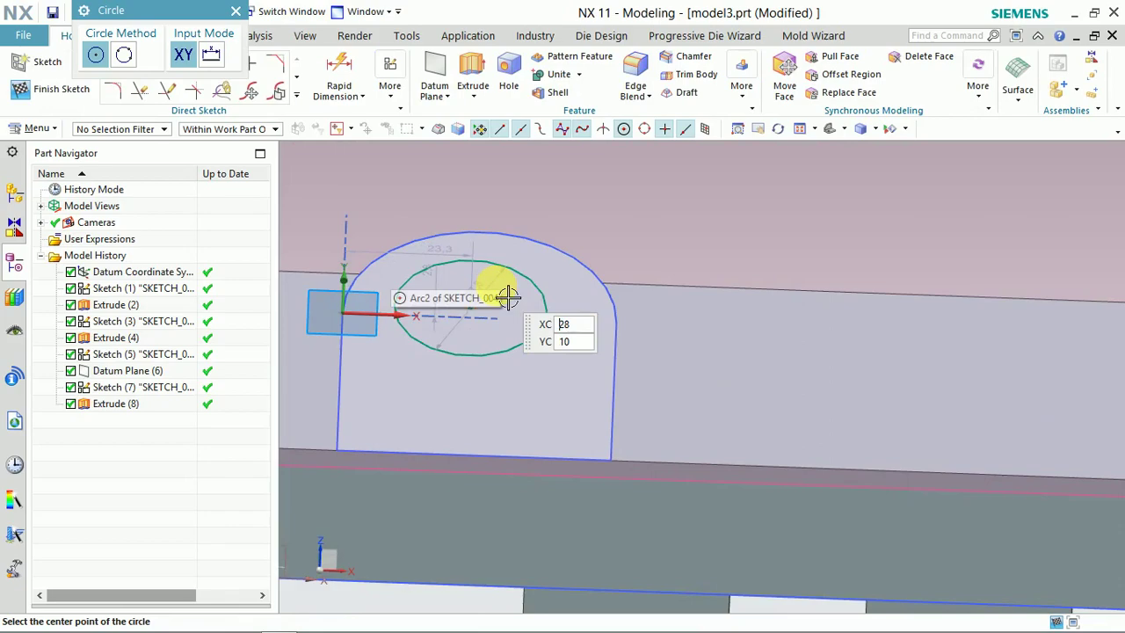
pyautogui.keyDown('shift'); pyautogui.moveTo(510, 293); pyautogui.dragTo(501, 333, button='middle'); pyautogui.keyUp('shift')
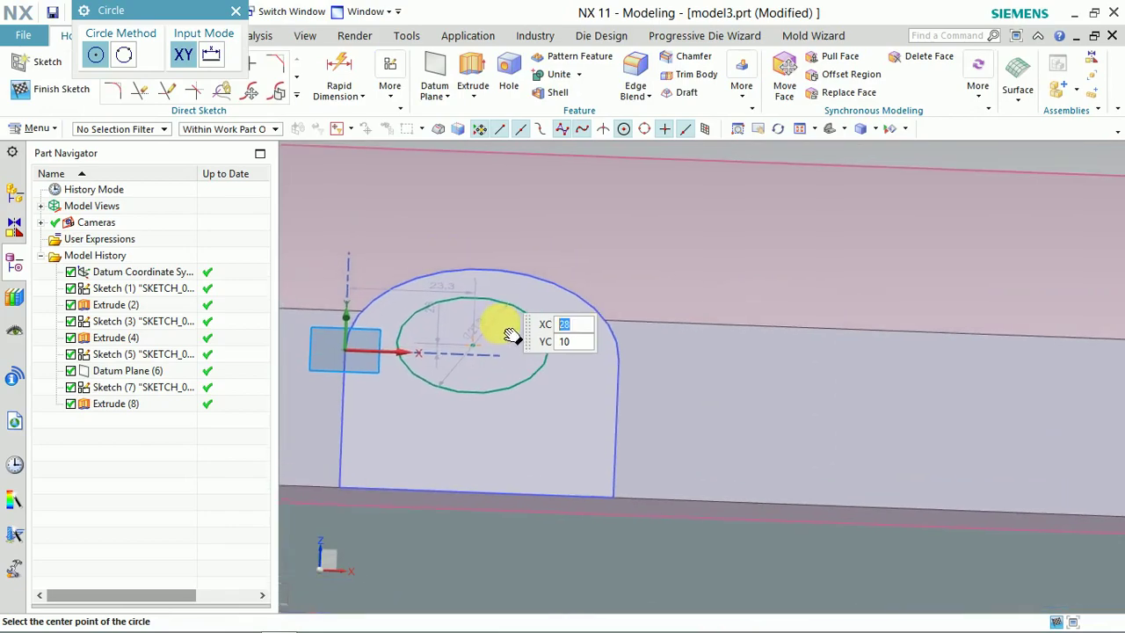
pyautogui.click(389, 84)
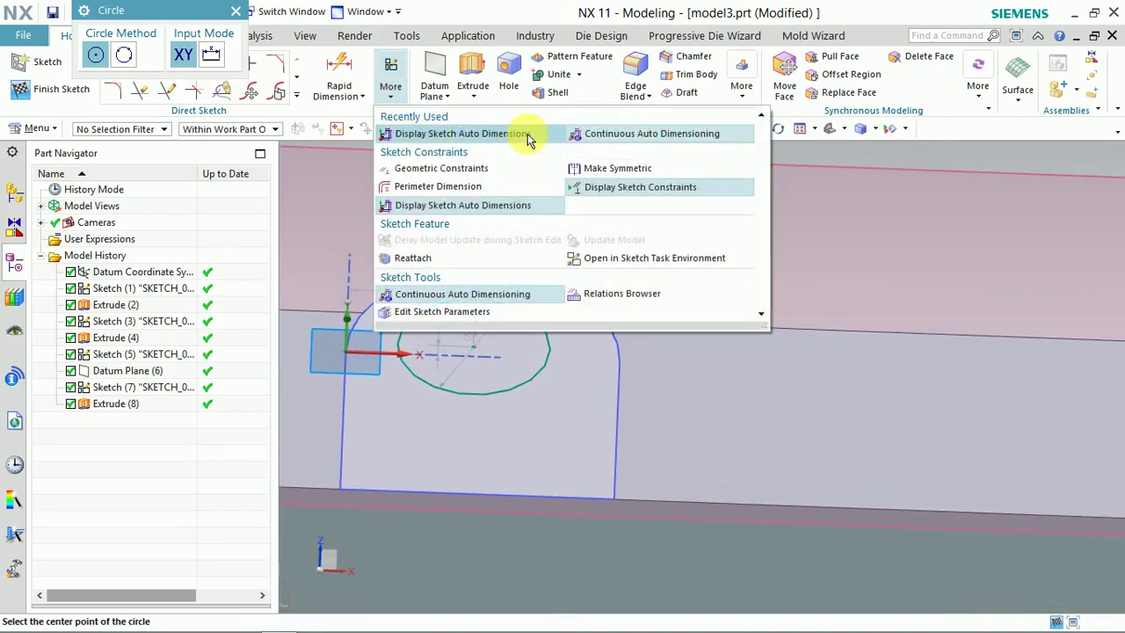
pyautogui.click(596, 140)
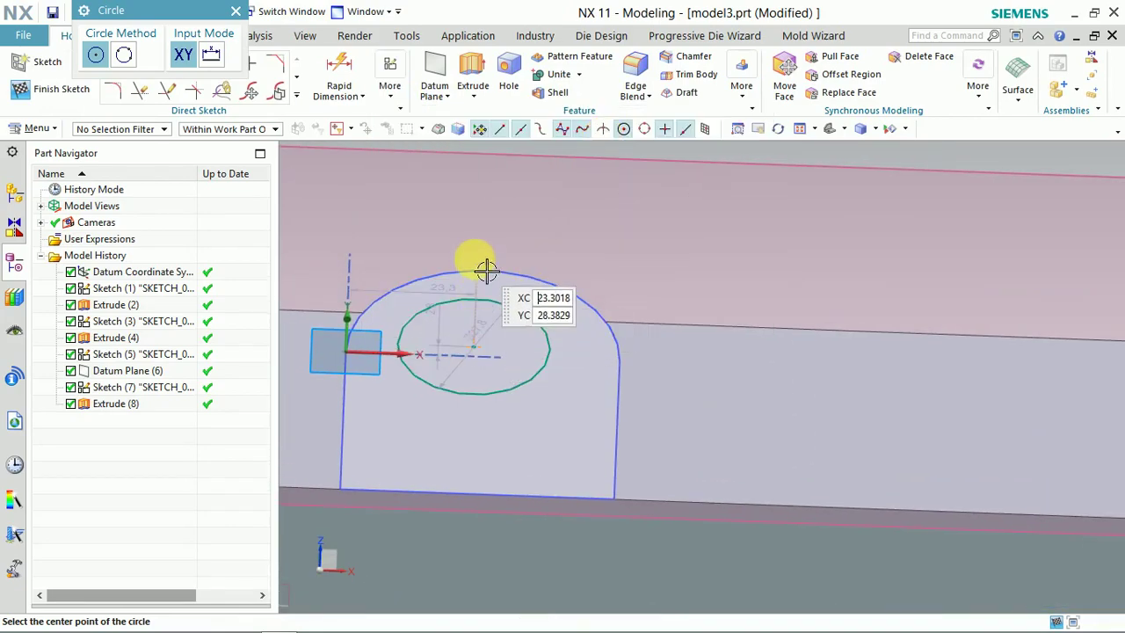
pyautogui.moveTo(484, 269); pyautogui.dragTo(489, 303, button='middle')
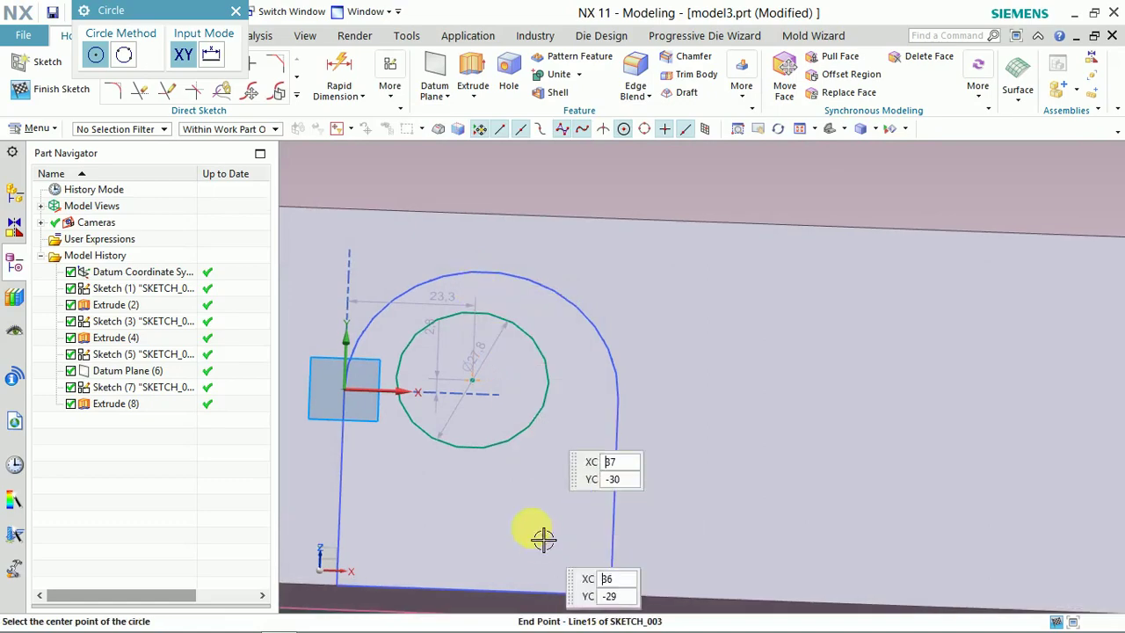
pyautogui.click(472, 380)
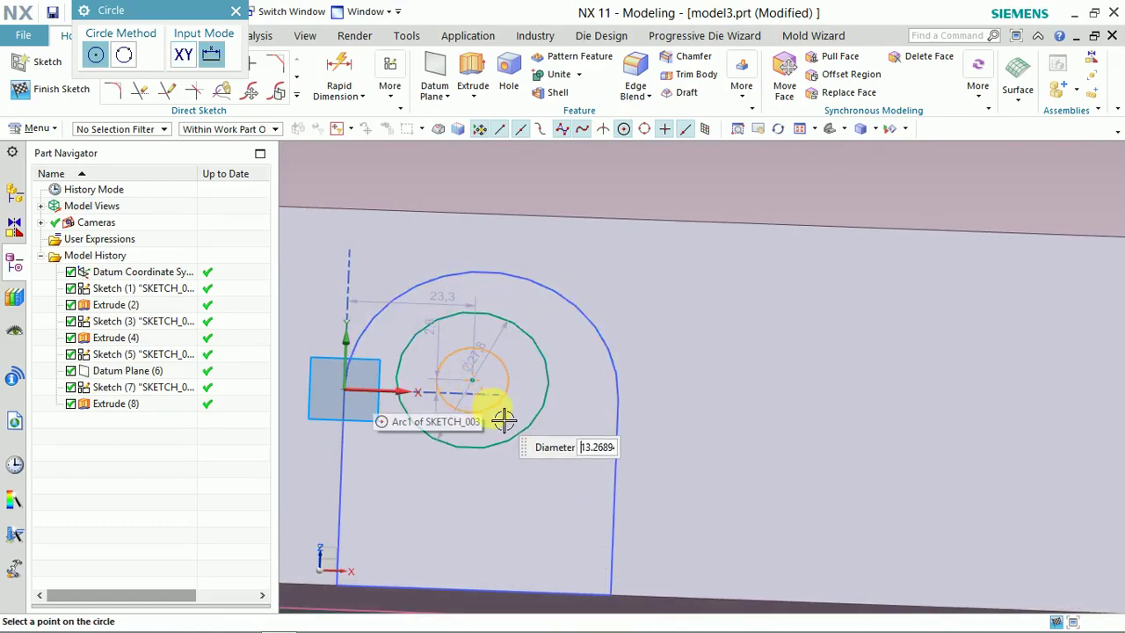
pyautogui.click(492, 409)
pyautogui.scroll(3, 488, 400)
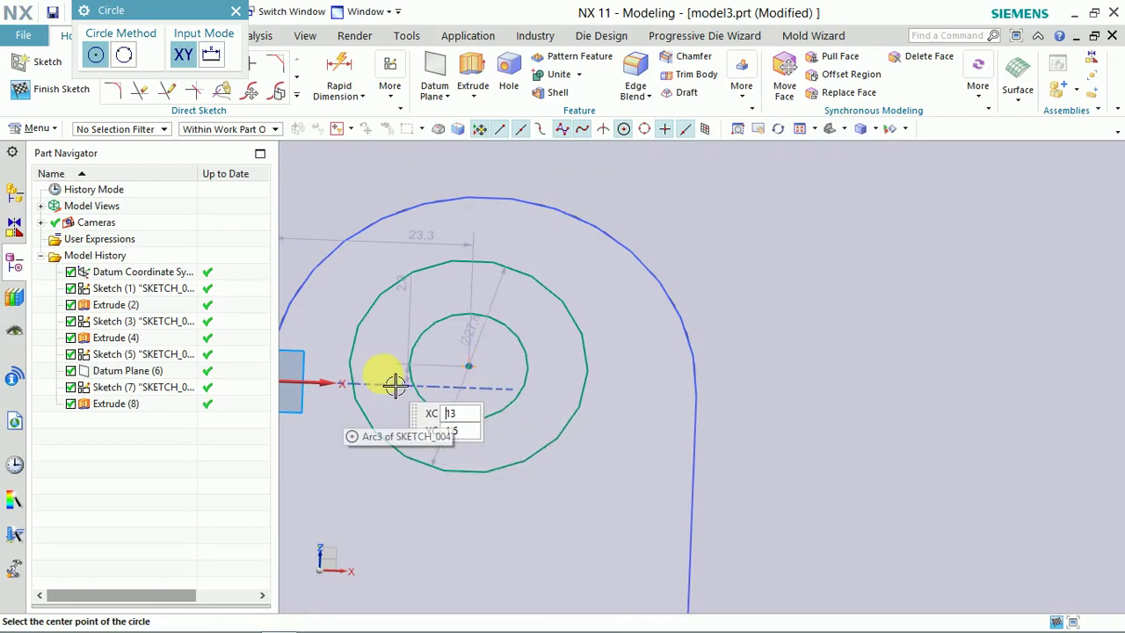
pyautogui.press('Escape')
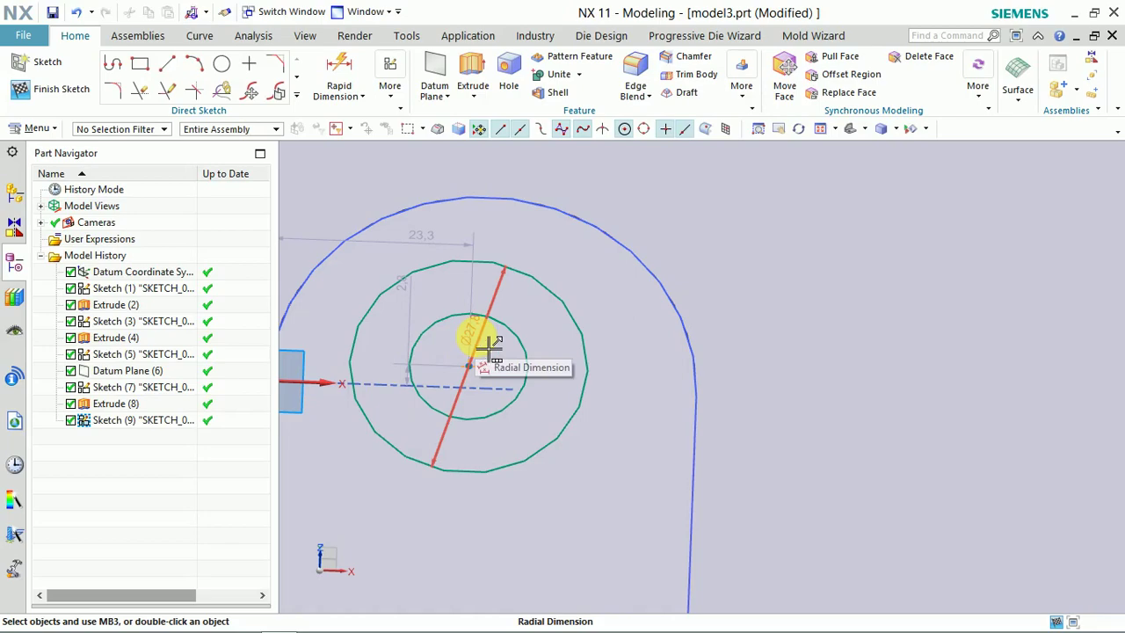
pyautogui.press('c')
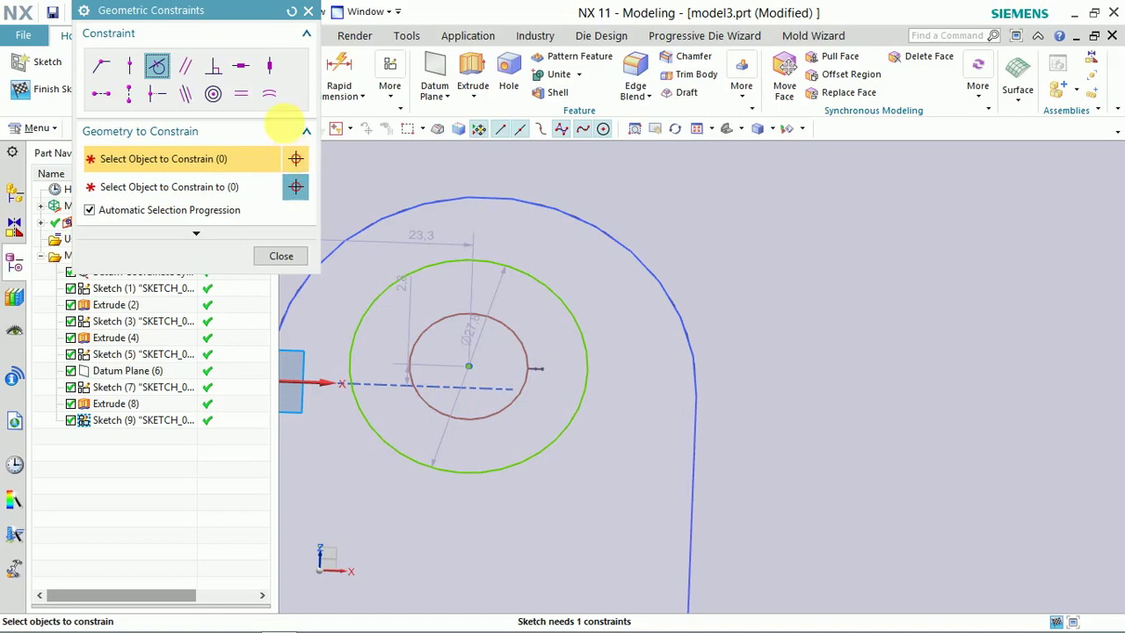
# Apply a Concentric constraint between the boss's top arc and the outer circle
pyautogui.click(446, 258)
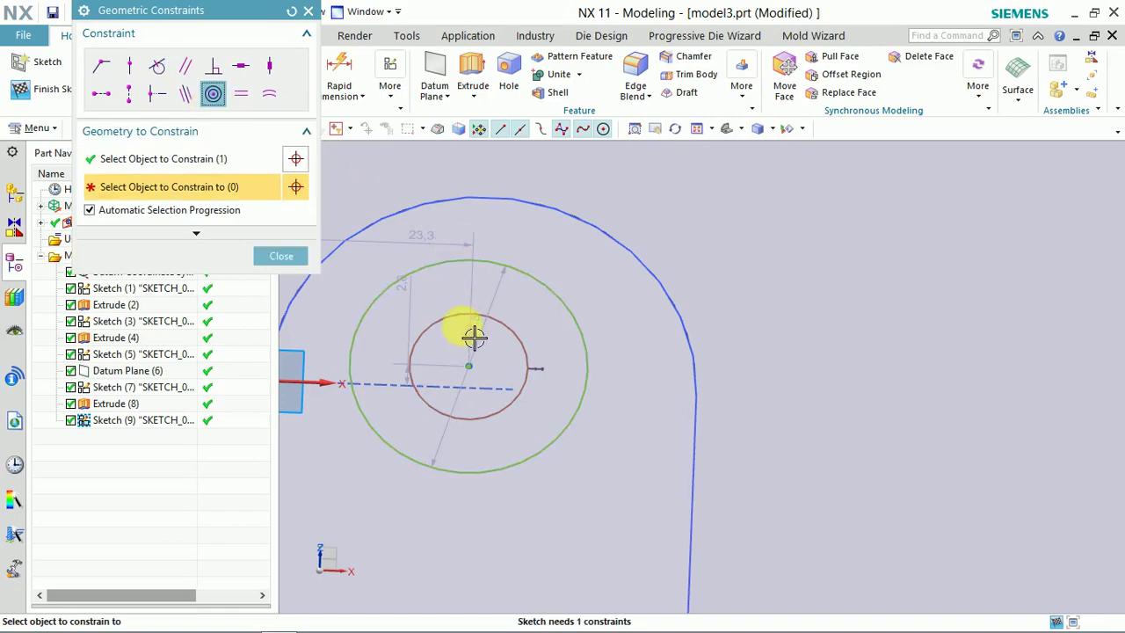
pyautogui.click(466, 320)
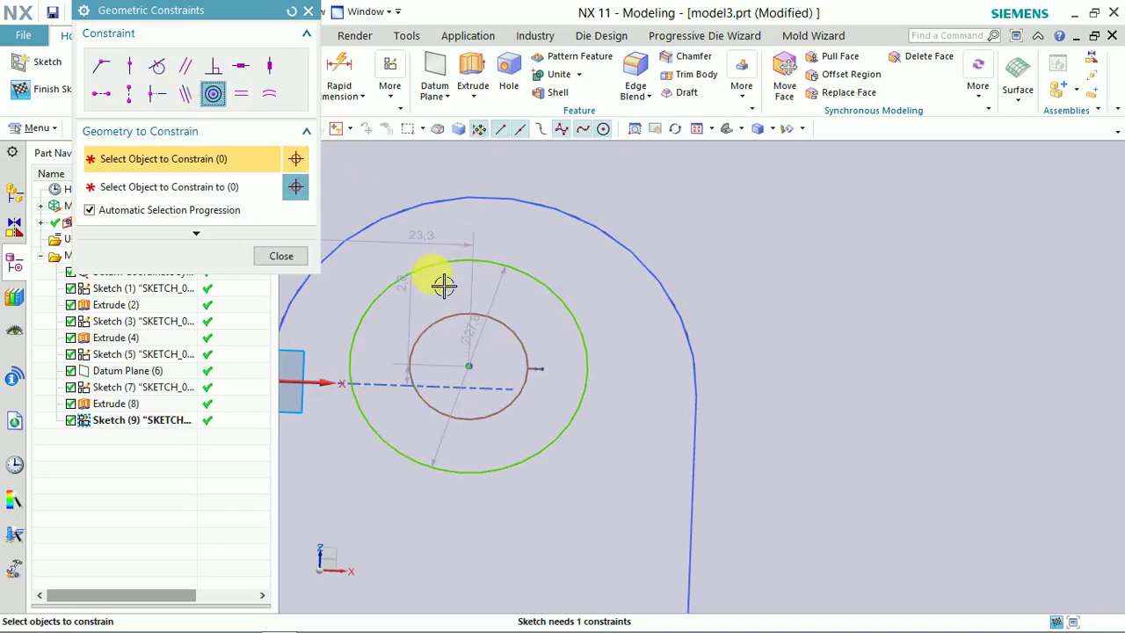
pyautogui.click(291, 10)
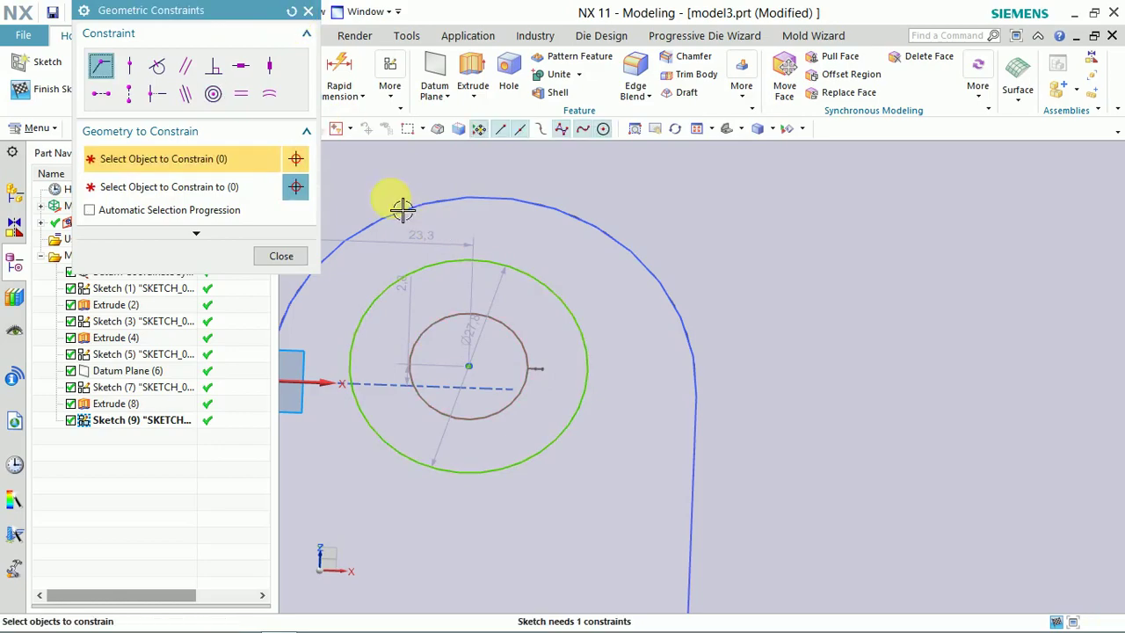
pyautogui.click(448, 197)
pyautogui.click(477, 261)
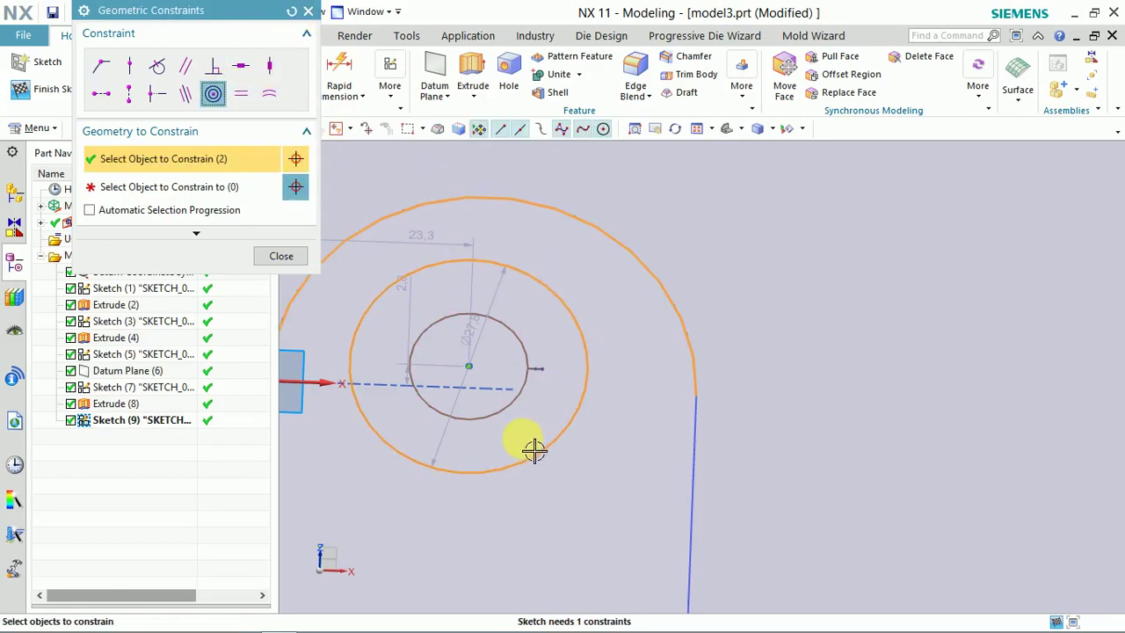
pyautogui.click(291, 11)
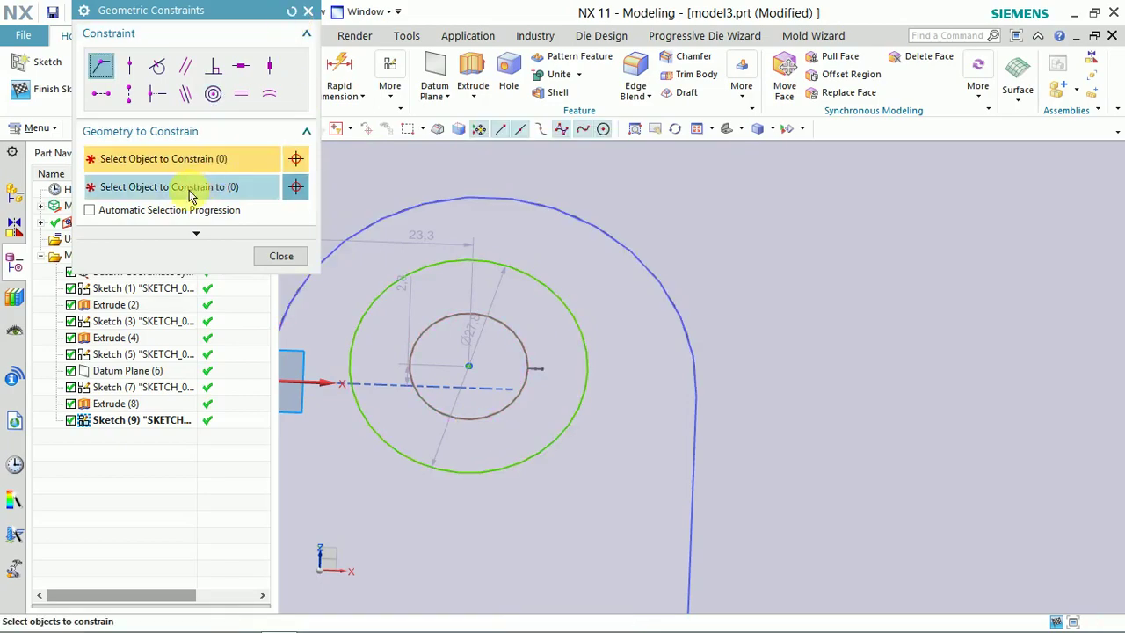
pyautogui.click(212, 94)
pyautogui.click(446, 216)
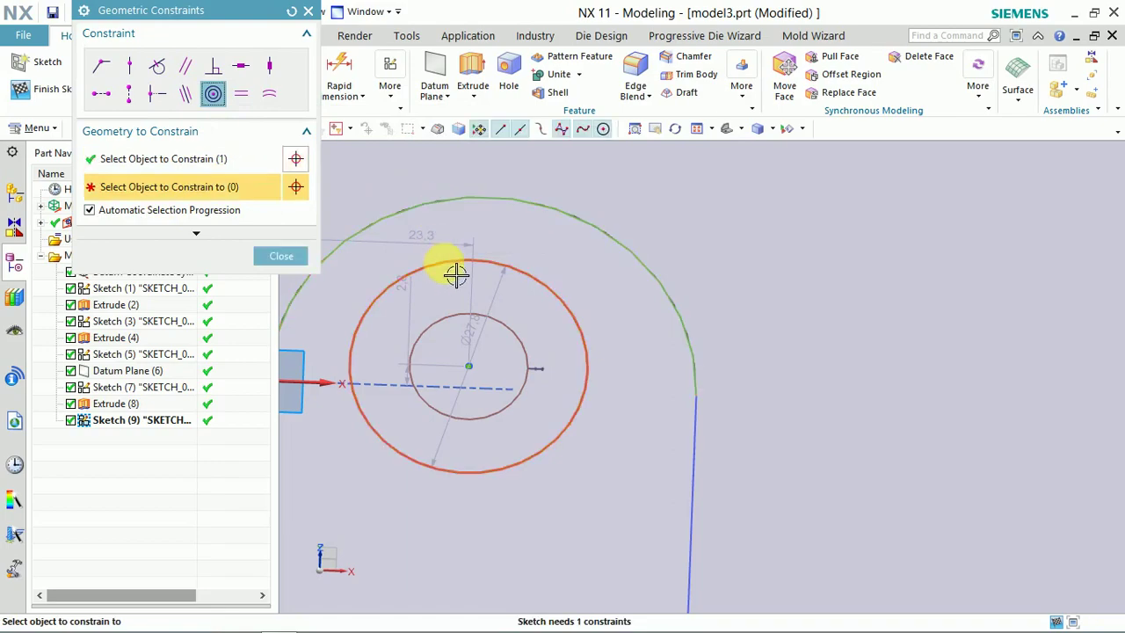
pyautogui.click(456, 275)
pyautogui.middleClick(615, 396)
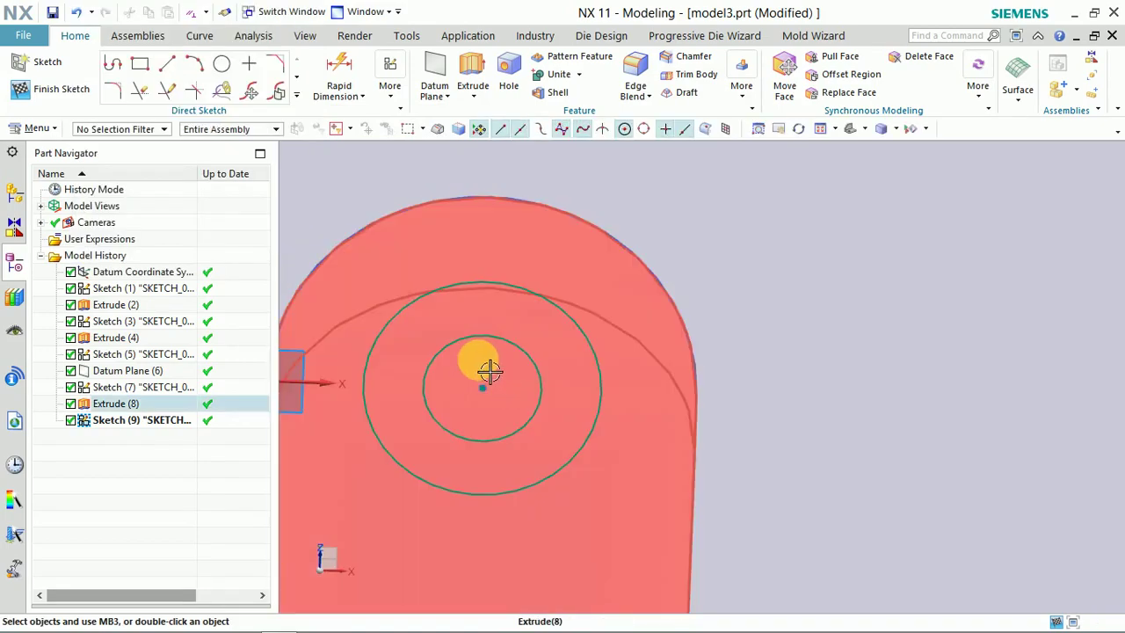
pyautogui.click(343, 105)
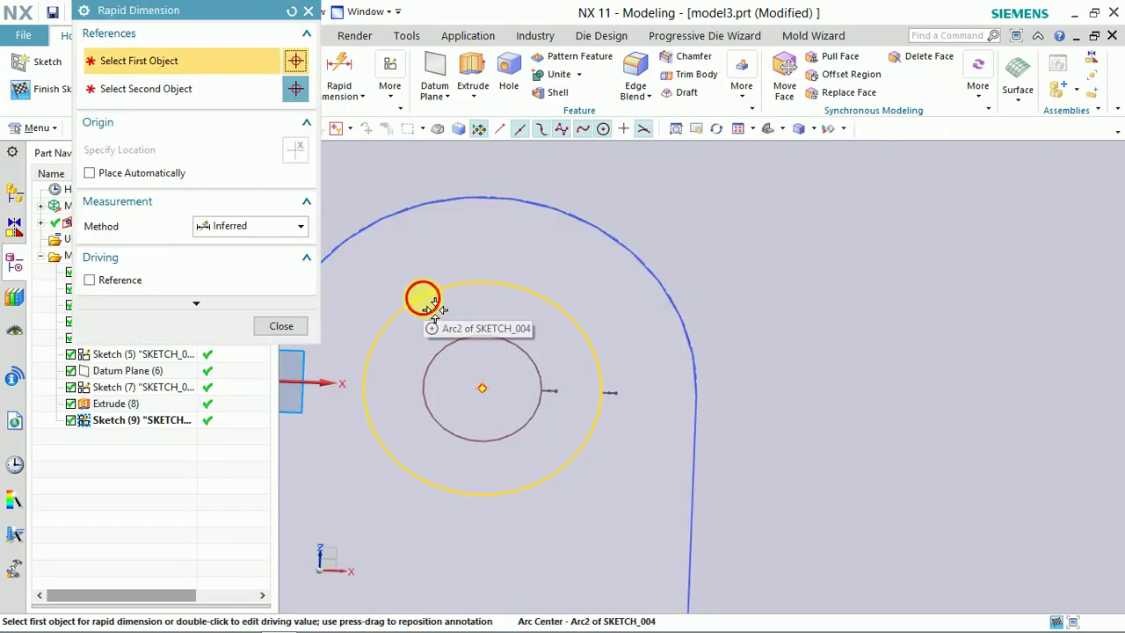
# Dimension the outer circle's diameter to 25
pyautogui.click(434, 307)
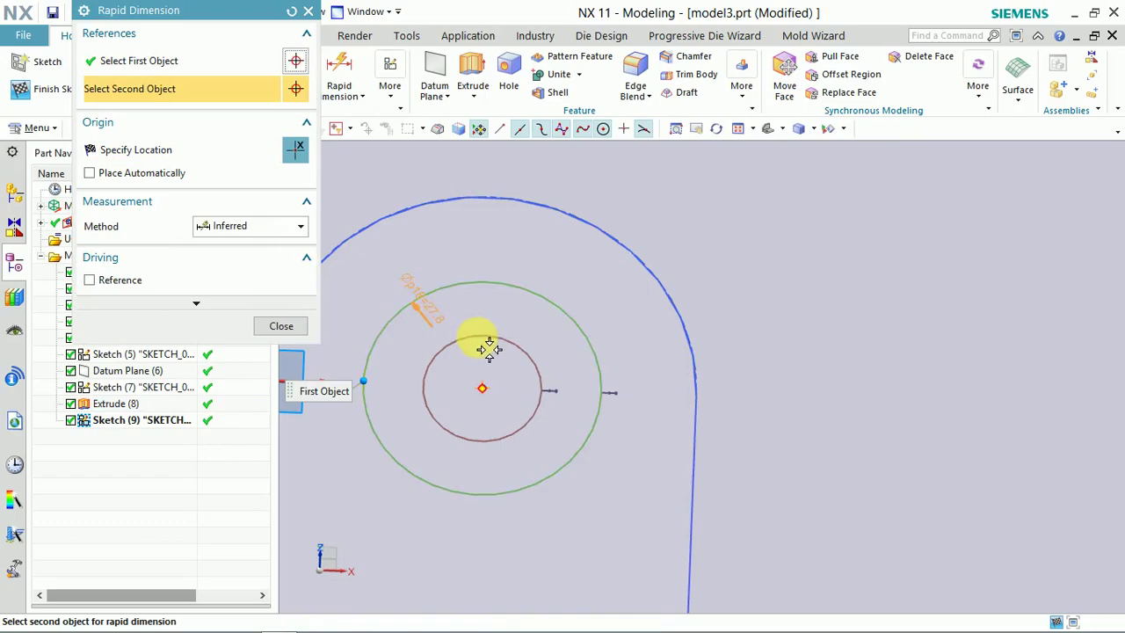
pyautogui.click(467, 327)
pyautogui.click(380, 360)
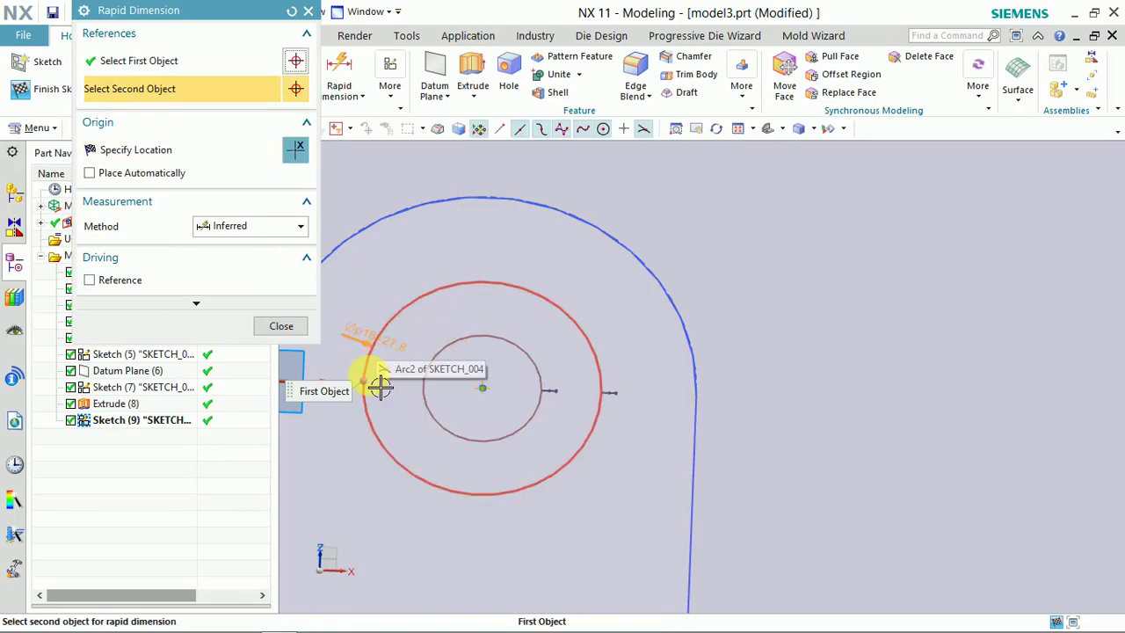
pyautogui.click(410, 373)
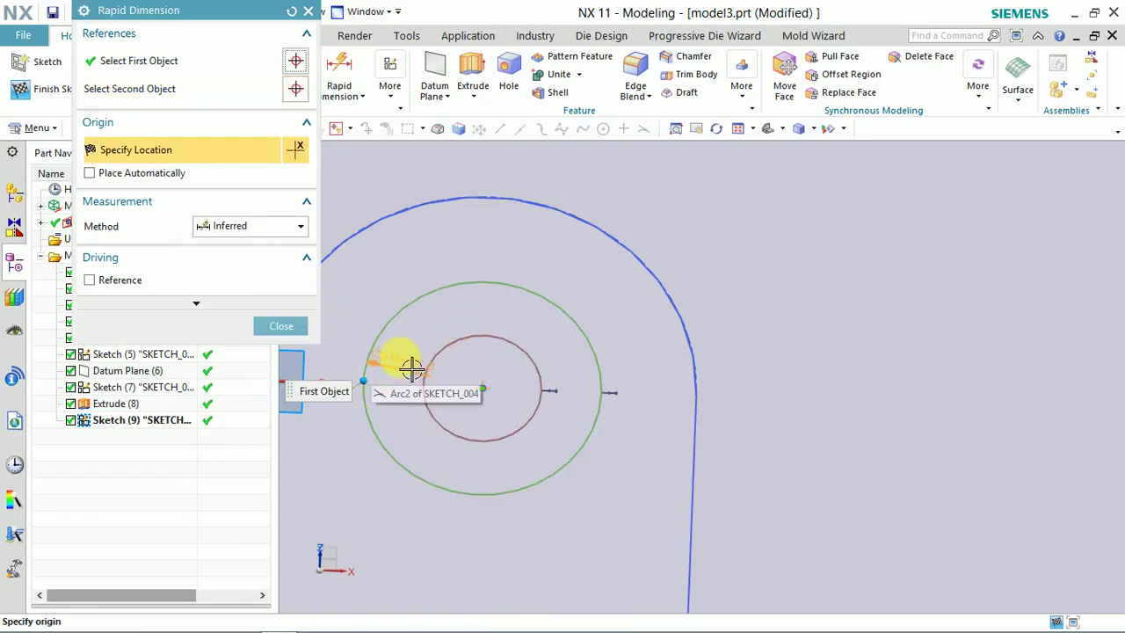
pyautogui.click(402, 297)
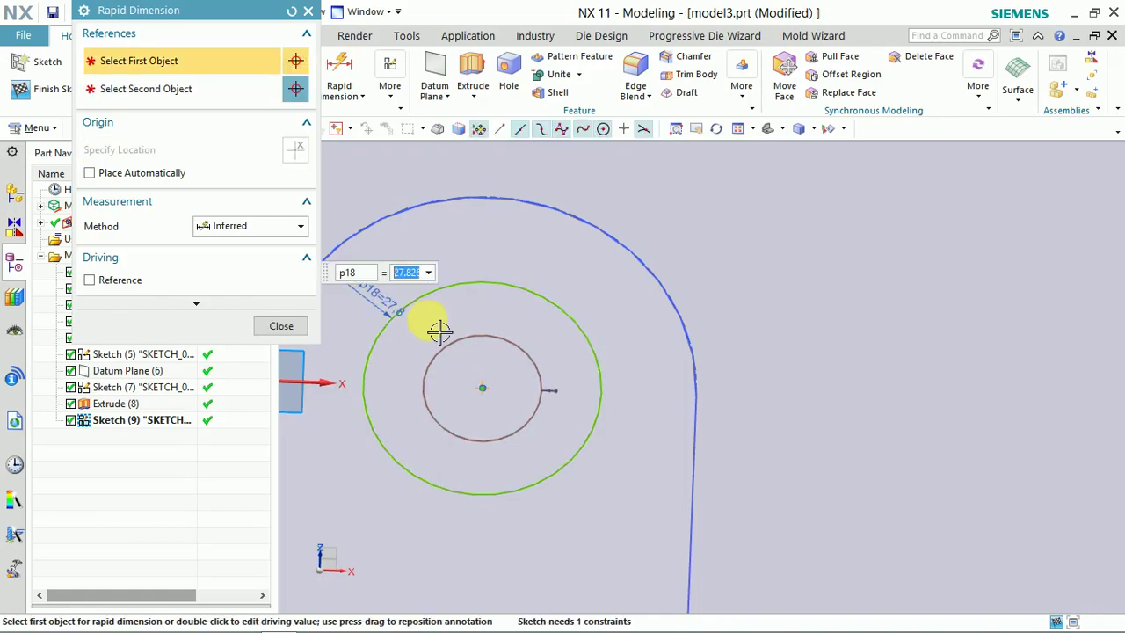
pyautogui.write('25')
pyautogui.press('Return')
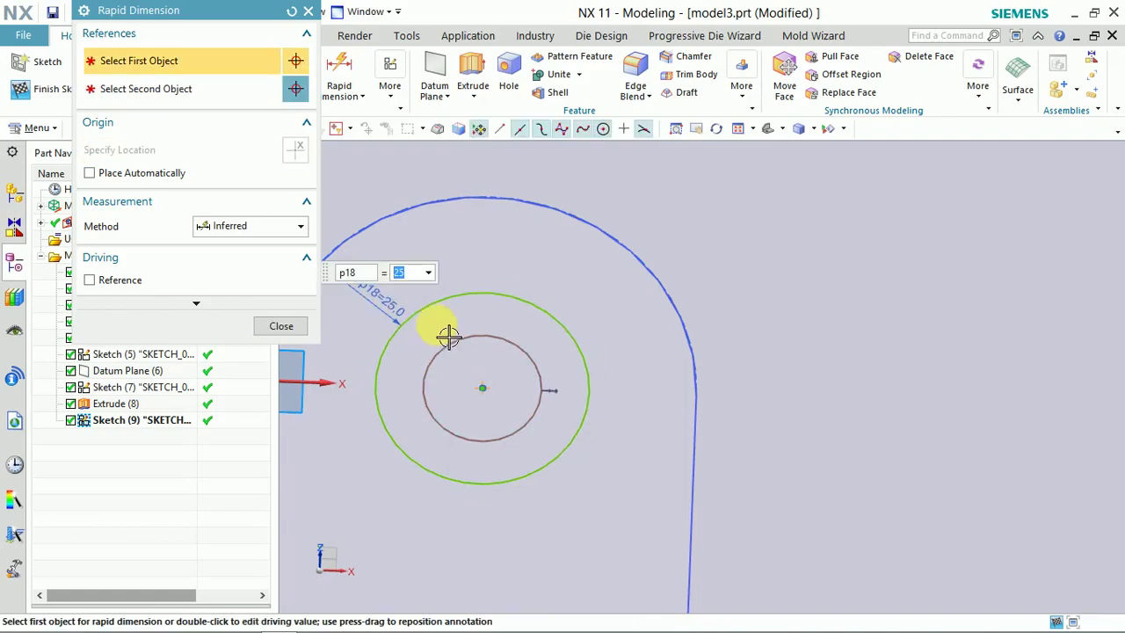
# Add a 6 mm distance dimension between the inner and outer circles
pyautogui.click(477, 333)
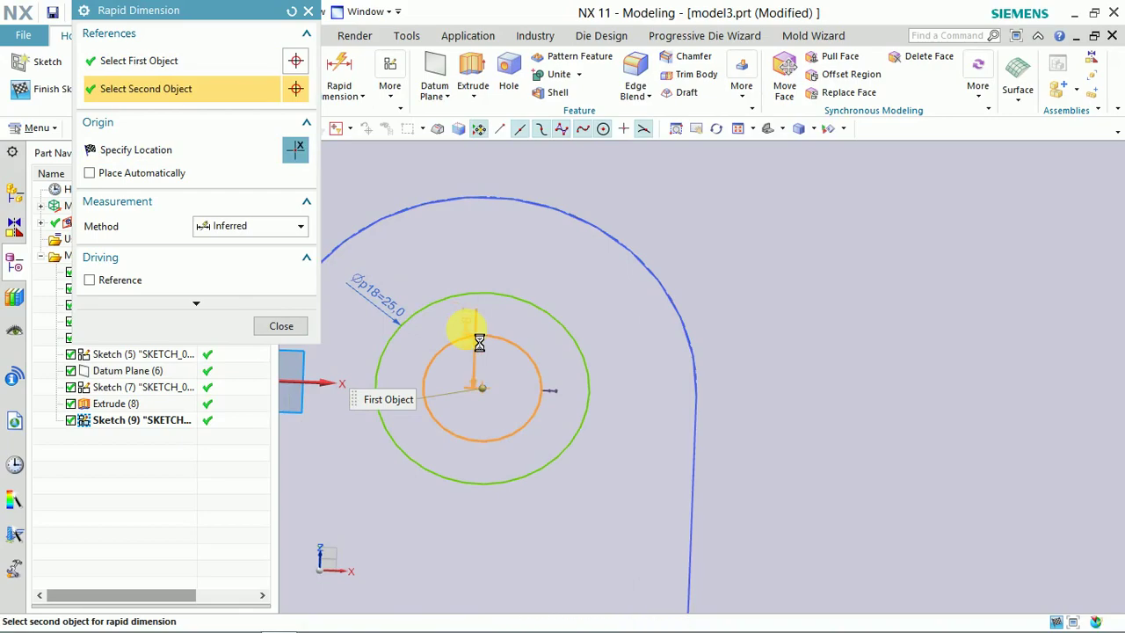
pyautogui.click(479, 342)
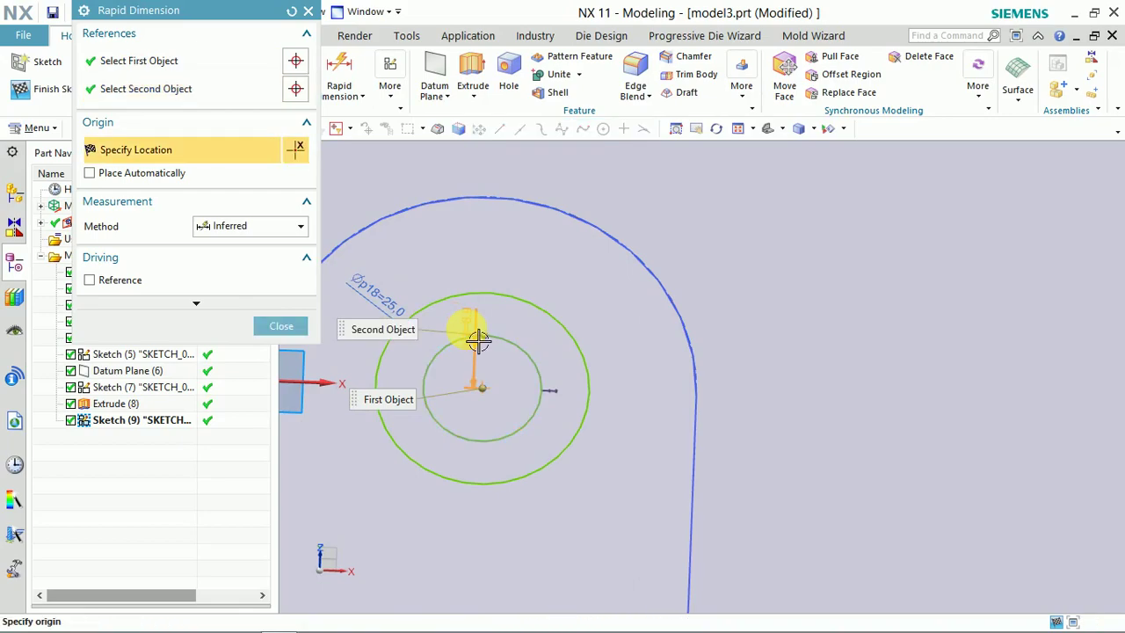
pyautogui.click(572, 365)
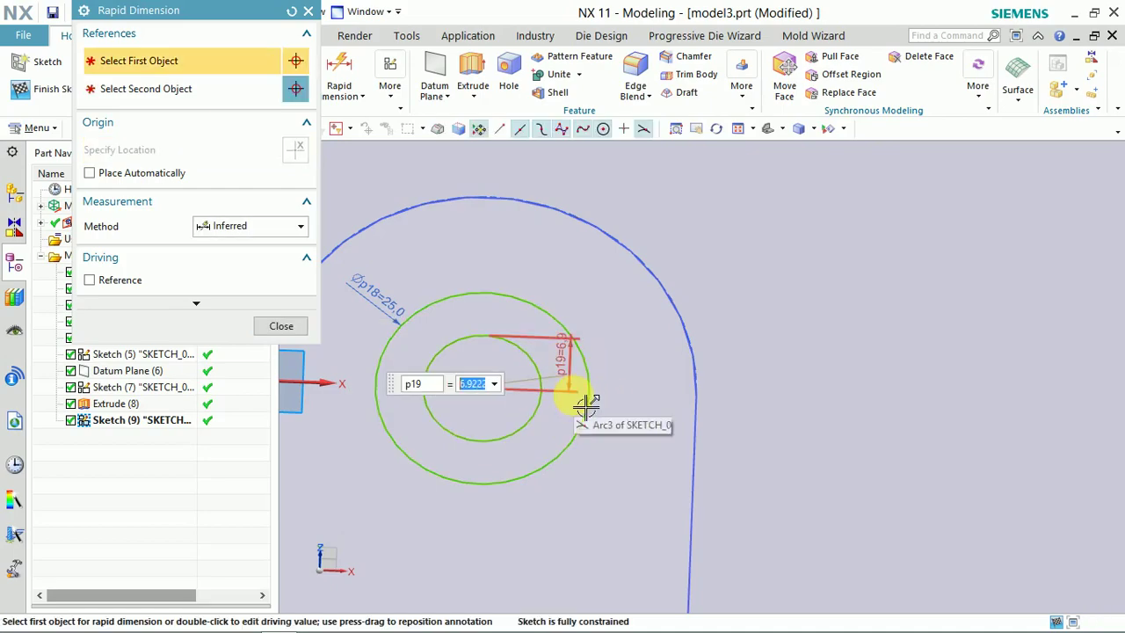
pyautogui.write('6')
pyautogui.press('Return')
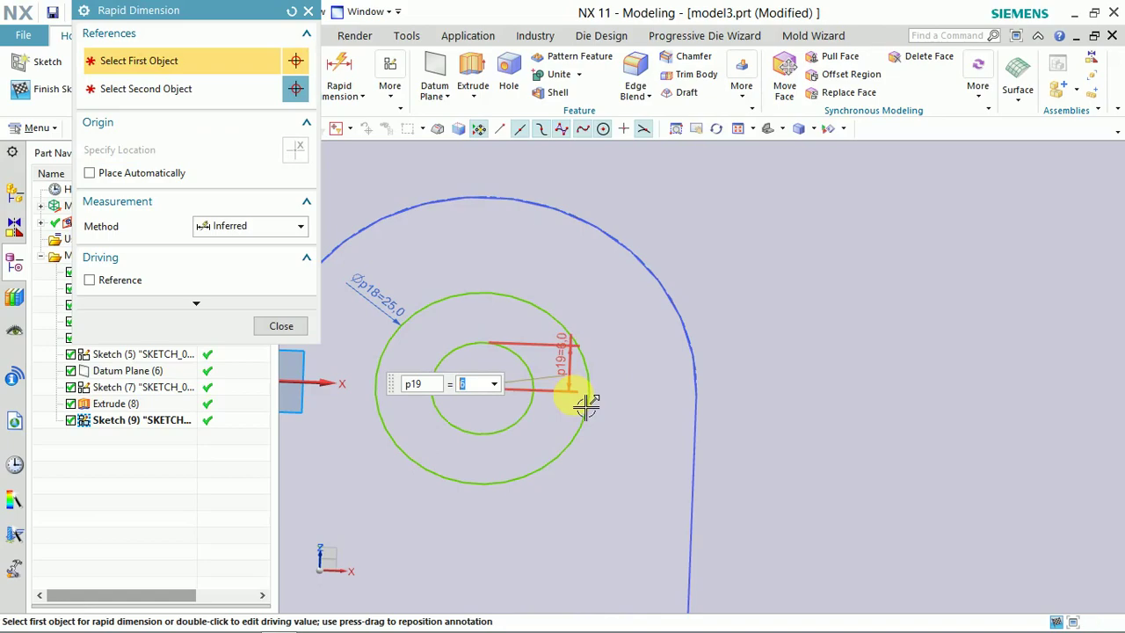
pyautogui.press('Escape')
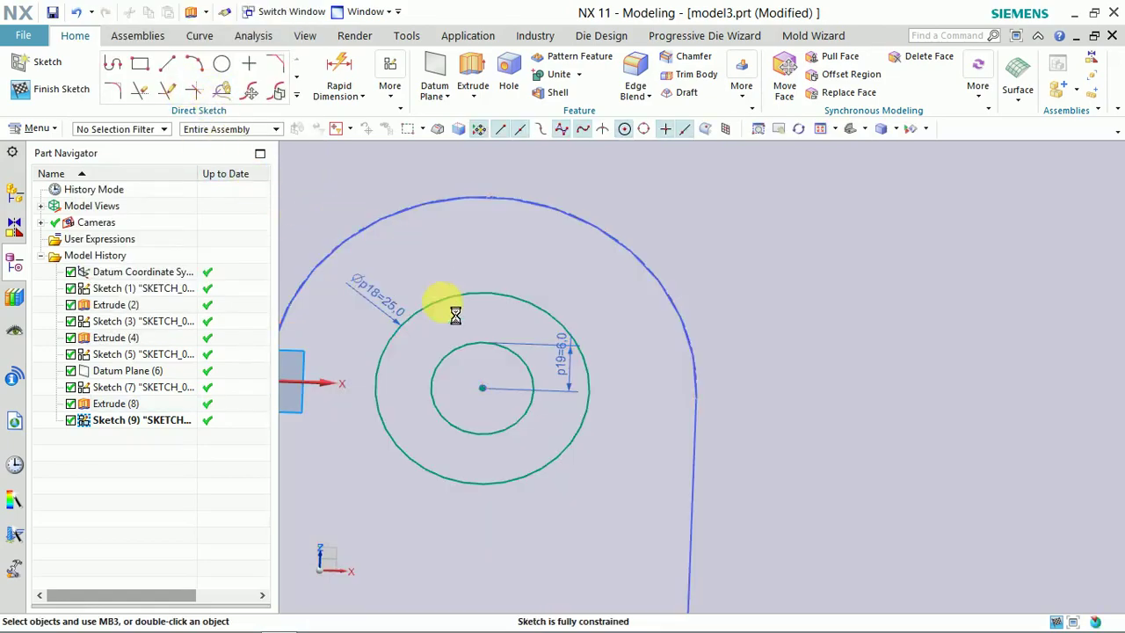
# Extrude the two circles 15 mm into a tube united with the part
pyautogui.press('x')
pyautogui.moveTo(604, 251); pyautogui.dragTo(595, 284, button='middle')
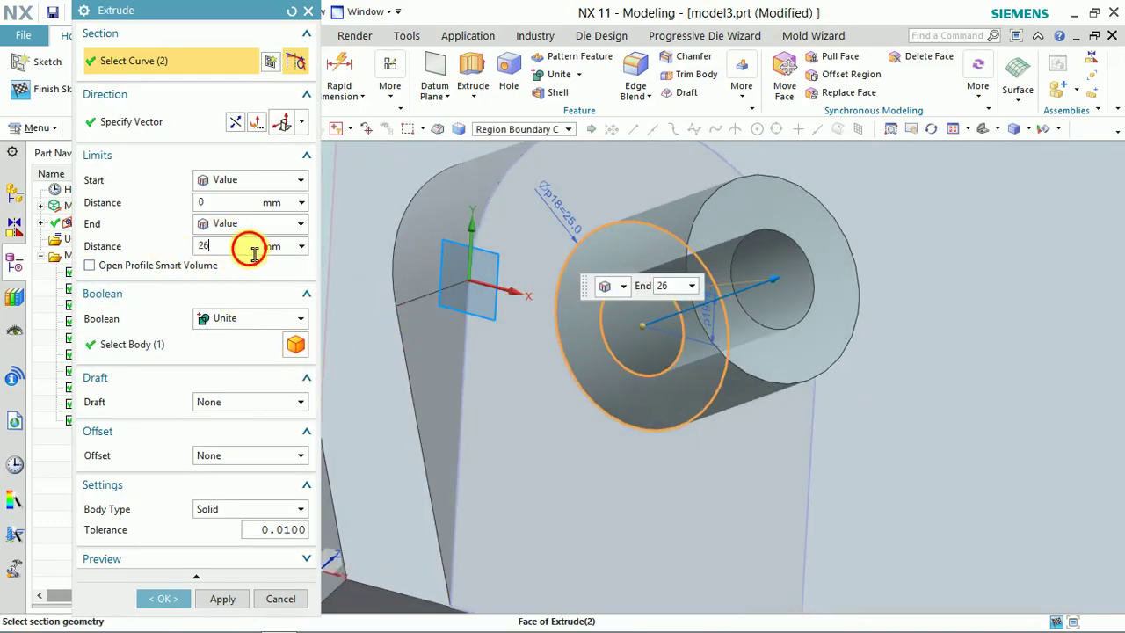
pyautogui.write('15')
pyautogui.press('Return')
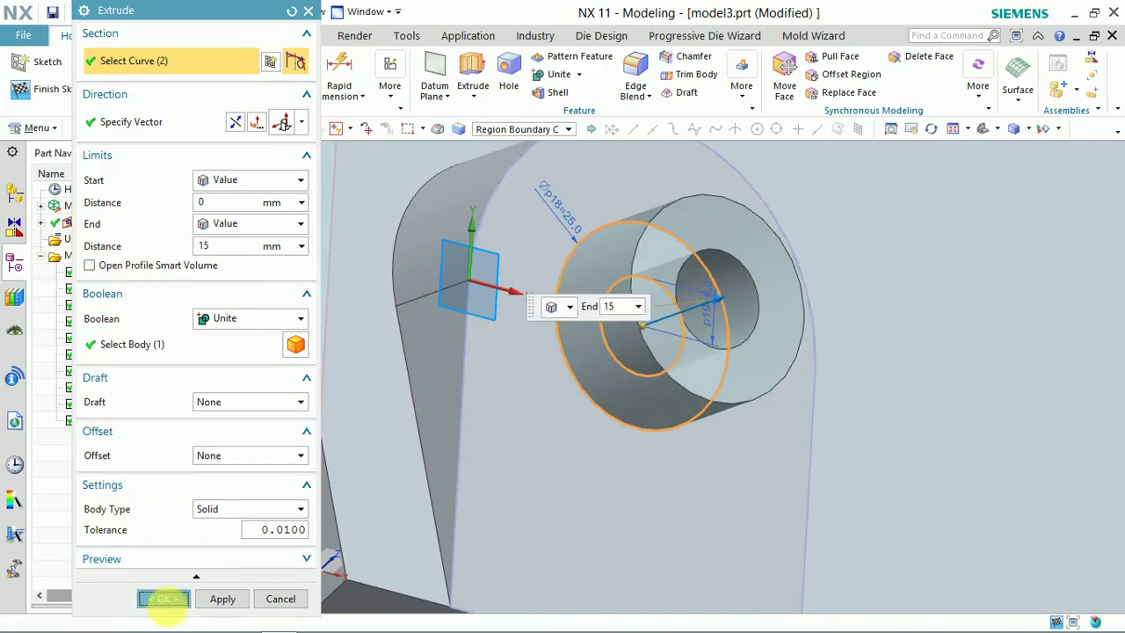
pyautogui.click(163, 598)
pyautogui.moveTo(540, 377); pyautogui.dragTo(489, 340, button='middle')
pyautogui.moveTo(562, 301); pyautogui.dragTo(519, 306, button='middle')
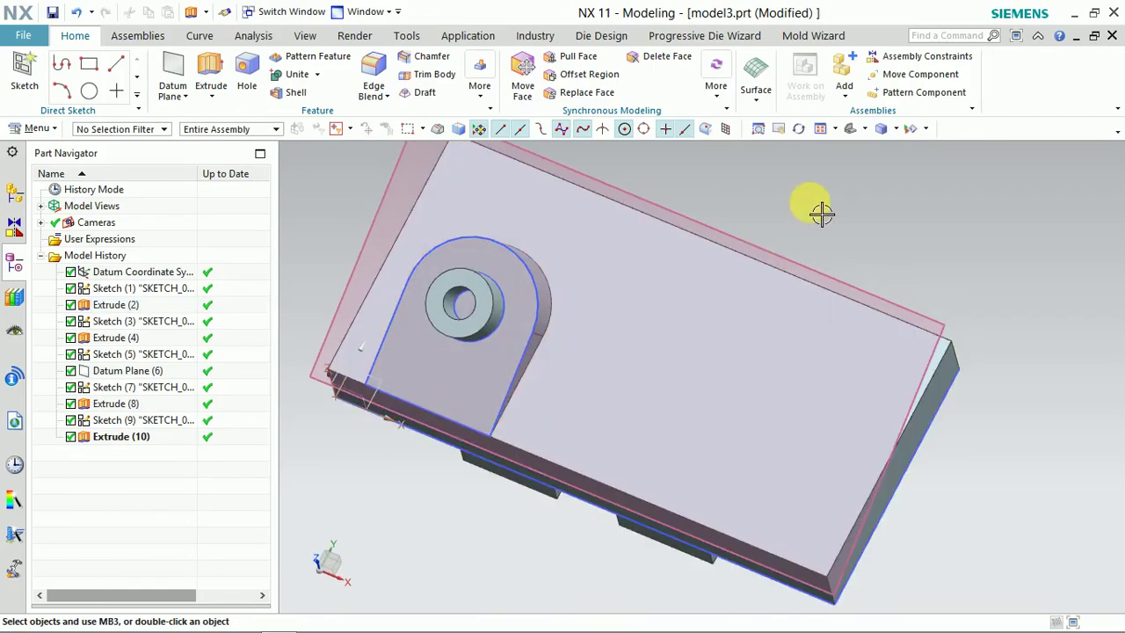
pyautogui.moveTo(818, 211); pyautogui.dragTo(821, 169, button='middle')
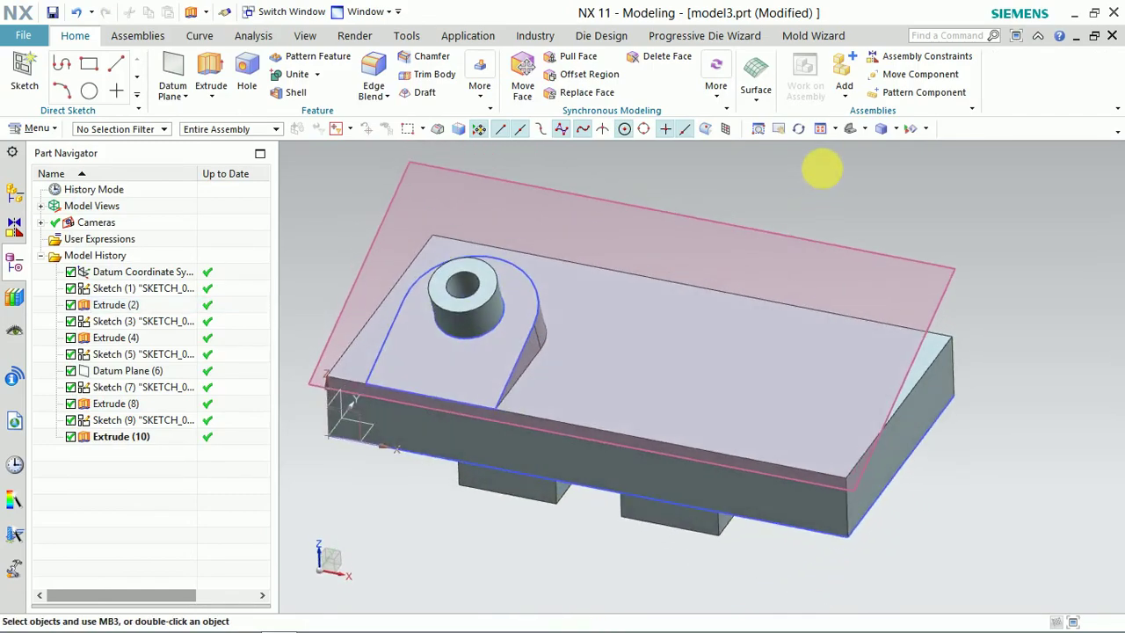
# Hide the angled Datum Plane (6) with Ctrl+B and turn the view toward the top face
pyautogui.rightClick(430, 208)
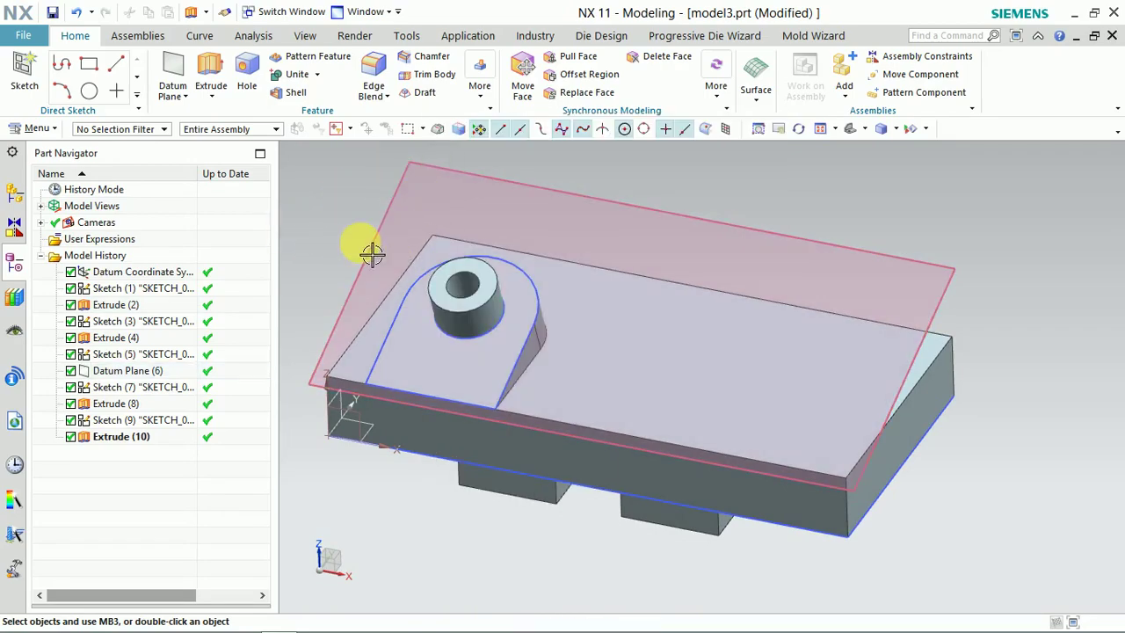
pyautogui.click(380, 257)
pyautogui.click(380, 256)
pyautogui.hotkey('ctrl', 'b')
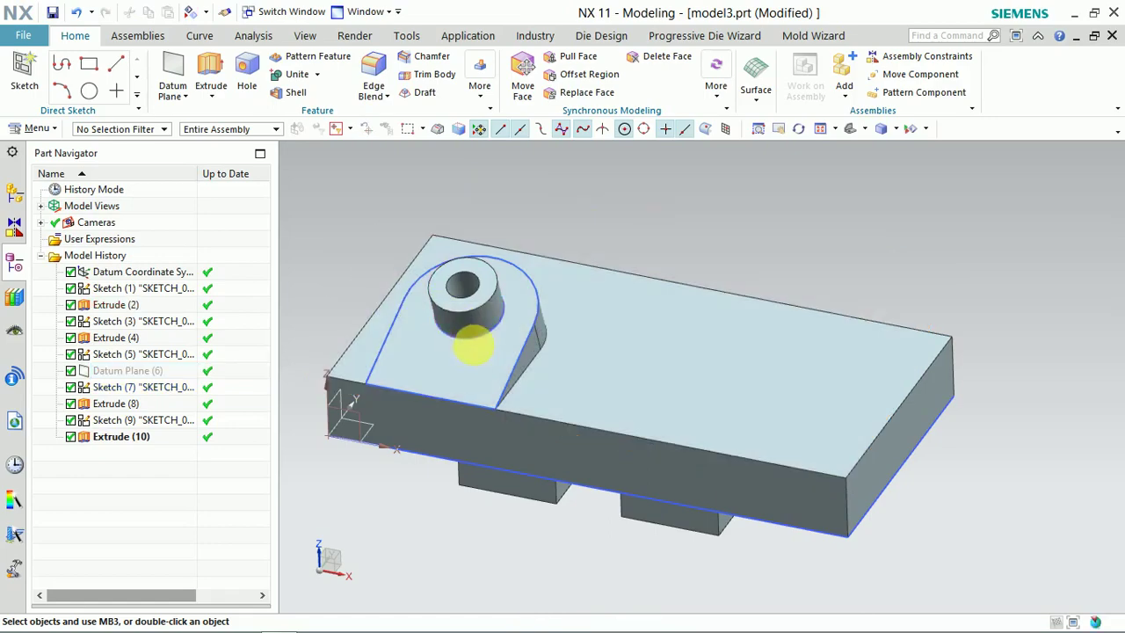
pyautogui.moveTo(580, 261); pyautogui.dragTo(610, 272, button='middle')
pyautogui.scroll(5, 808, 356)
pyautogui.scroll(-5, 807, 356)
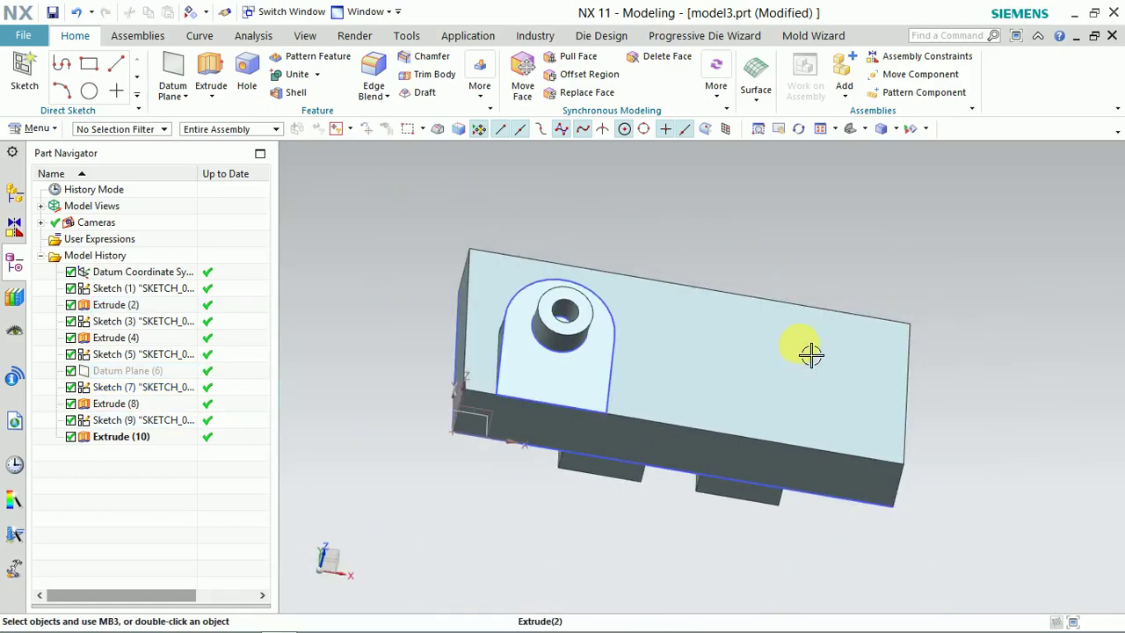
pyautogui.click(816, 351)
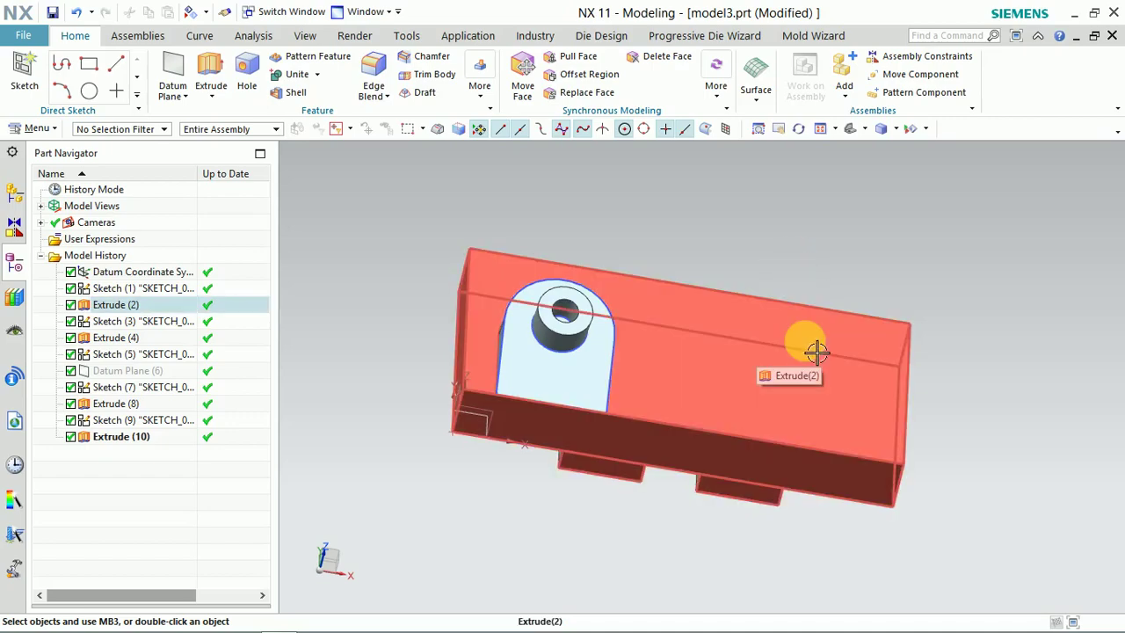
pyautogui.press('Escape')
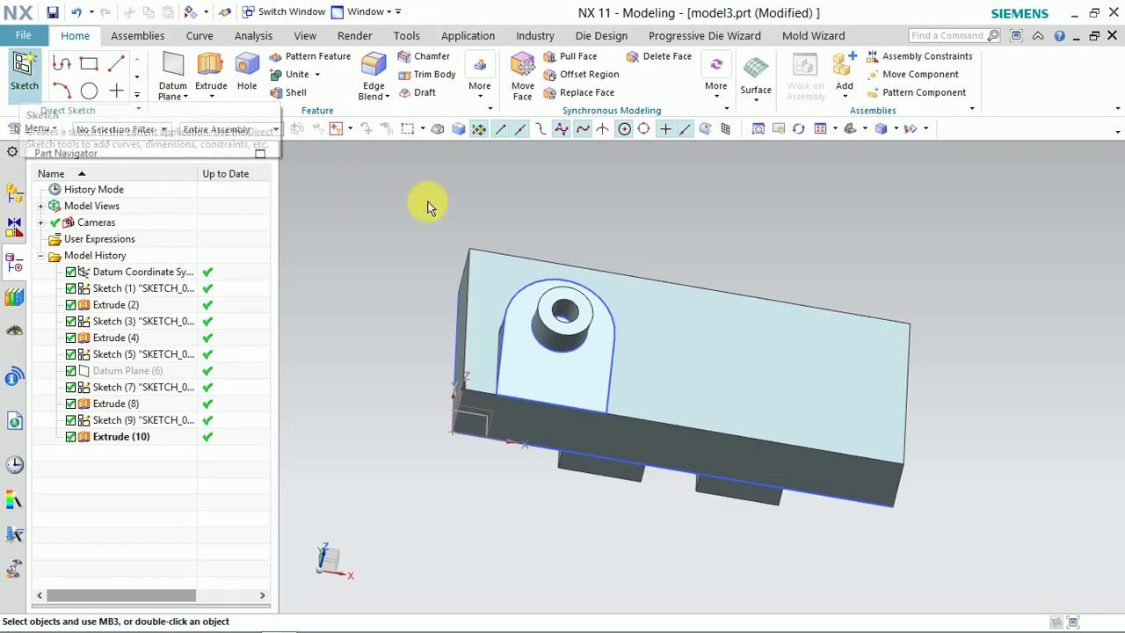
# Sketch a vertical line across the plate's top face from edge to edge
pyautogui.click(793, 339)
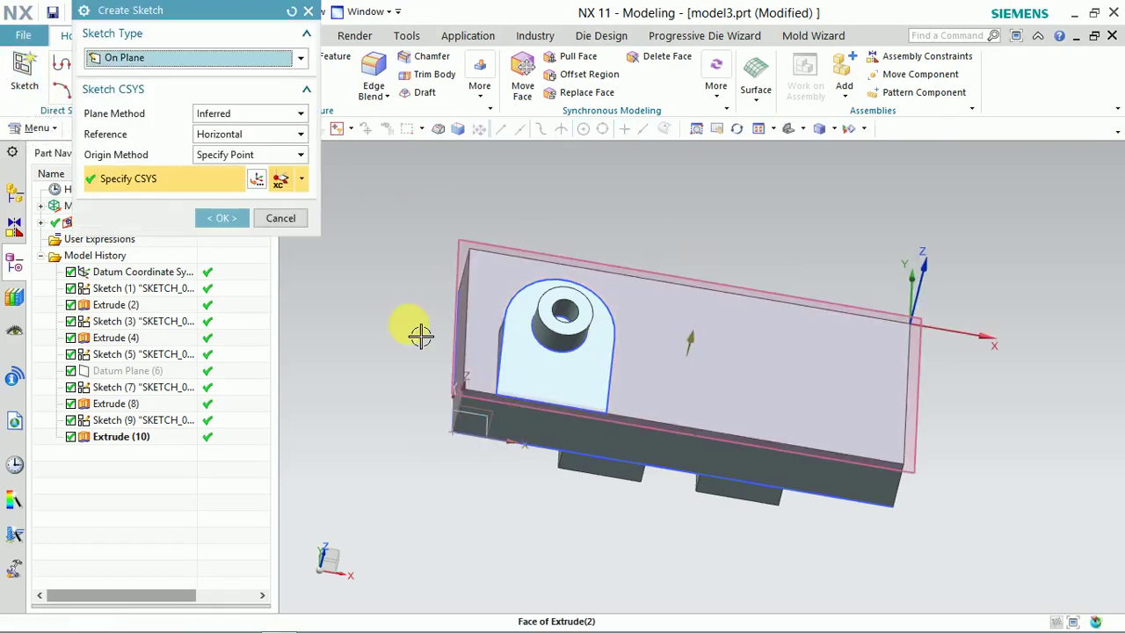
pyautogui.click(222, 217)
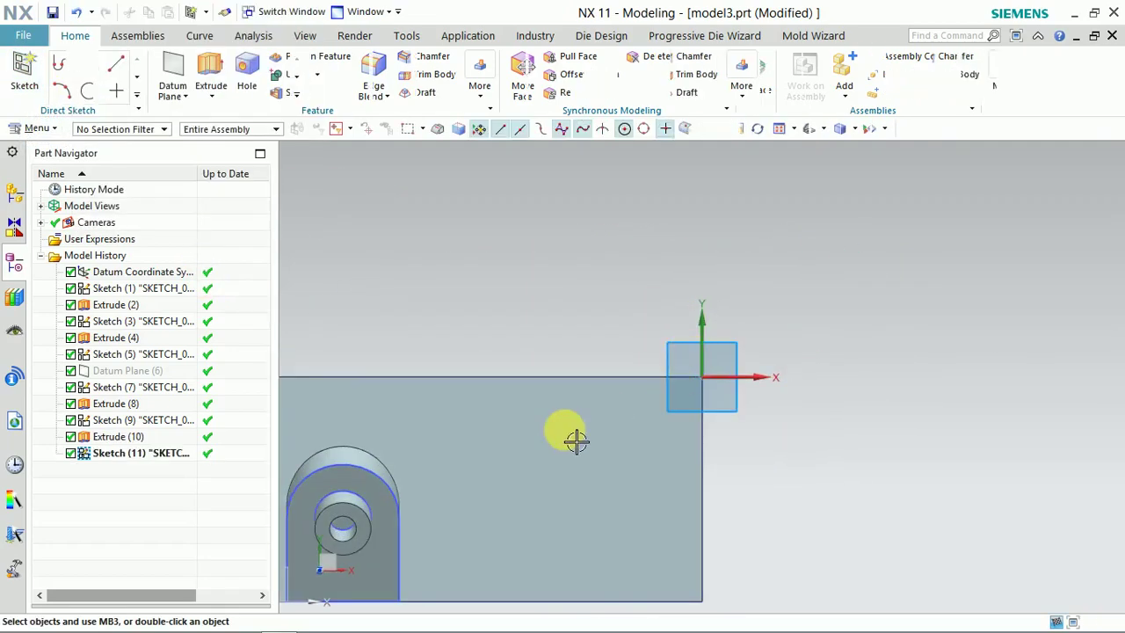
pyautogui.keyDown('shift'); pyautogui.moveTo(521, 485); pyautogui.dragTo(561, 341, button='middle'); pyautogui.keyUp('shift')
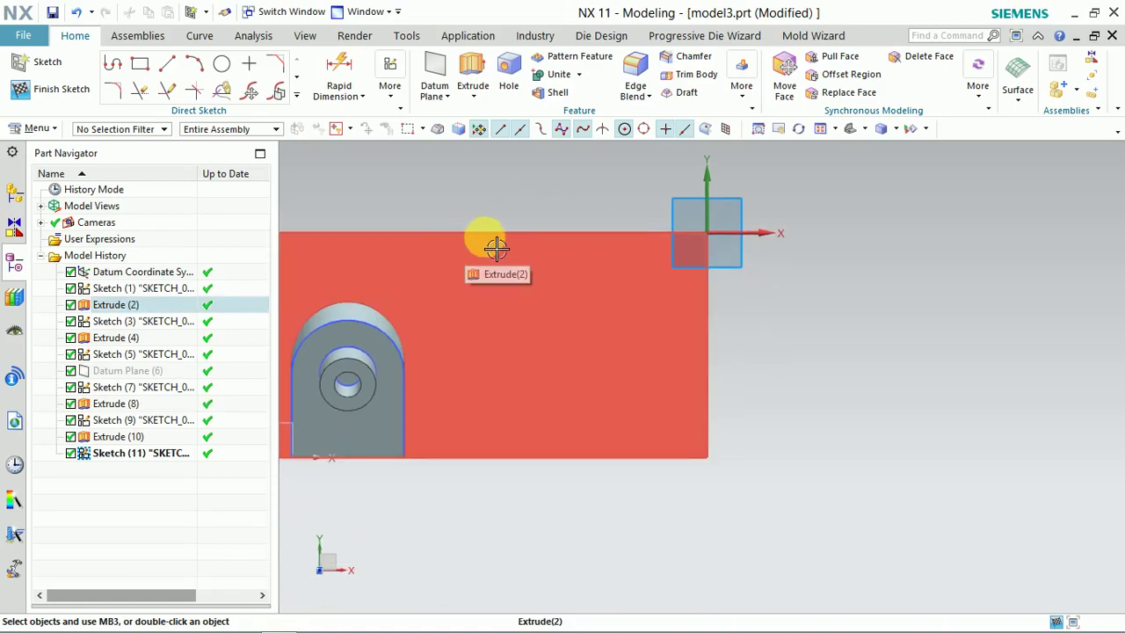
pyautogui.click(167, 64)
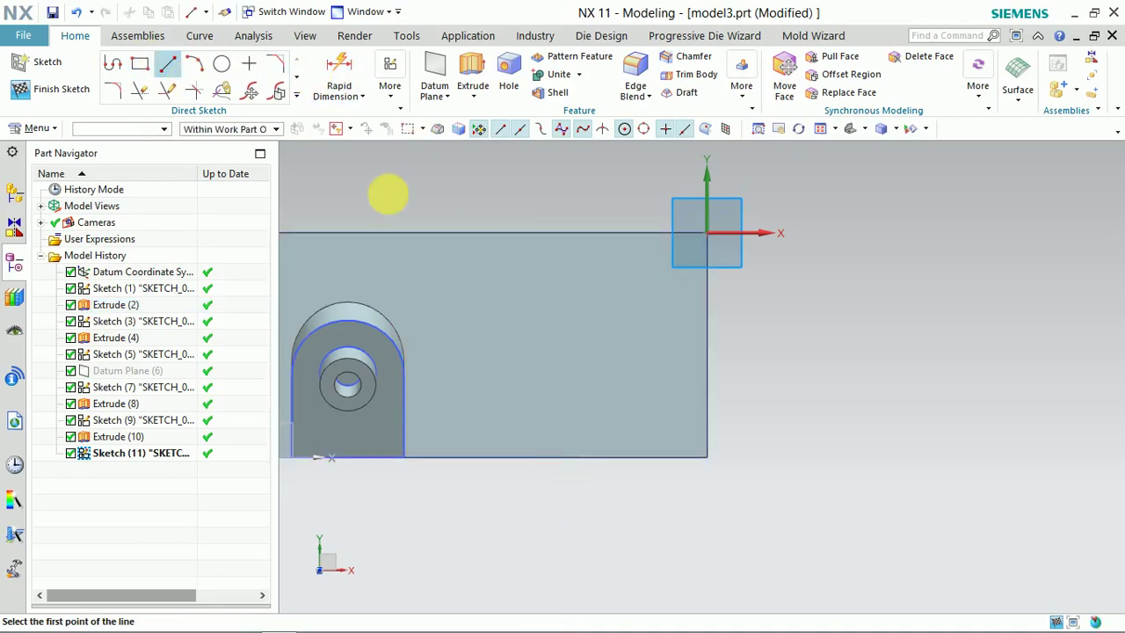
pyautogui.click(513, 234)
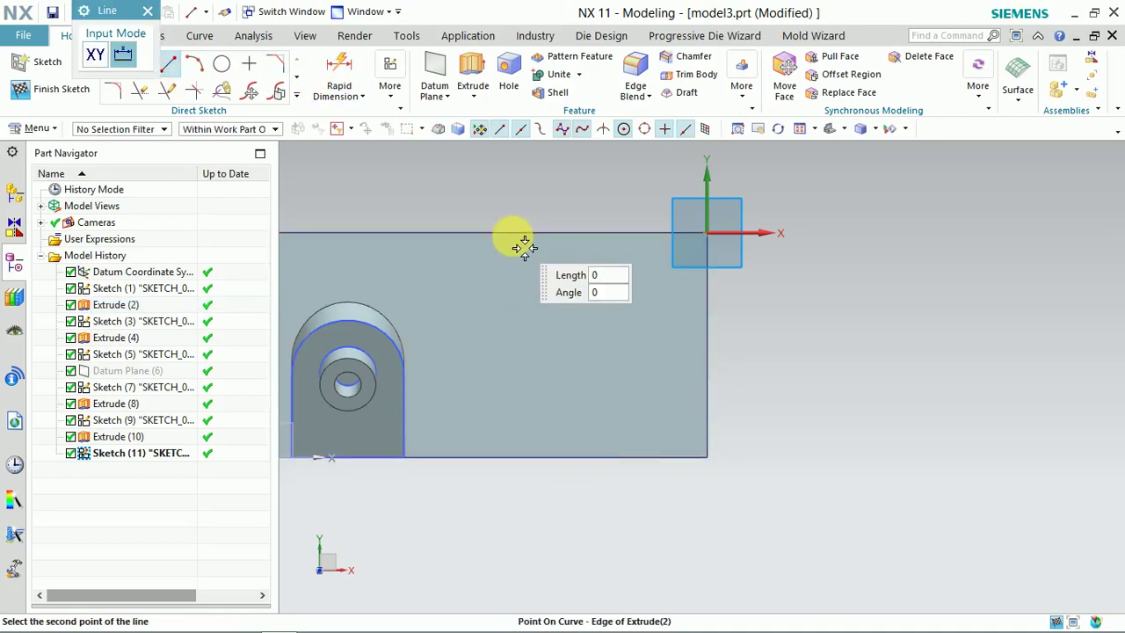
pyautogui.click(518, 457)
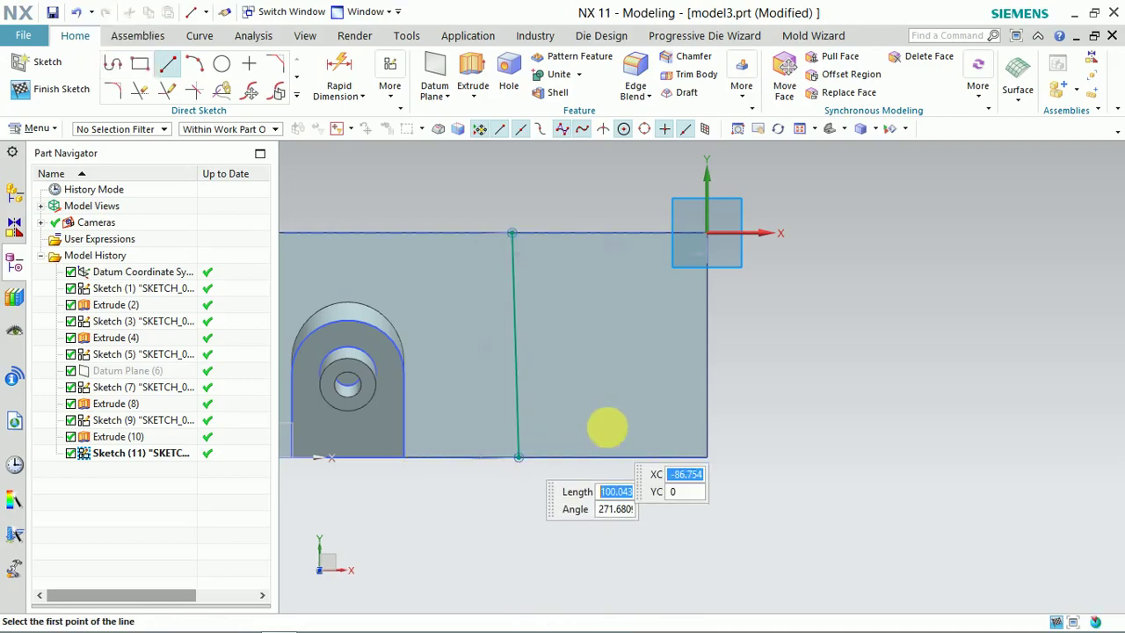
pyautogui.press('Escape')
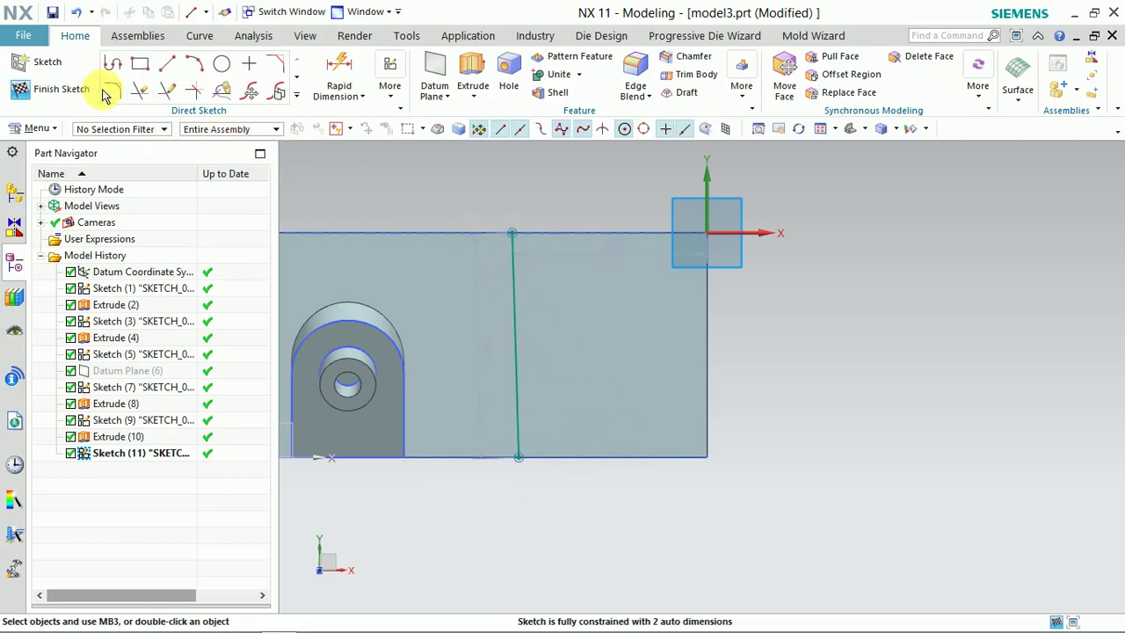
pyautogui.press('c')
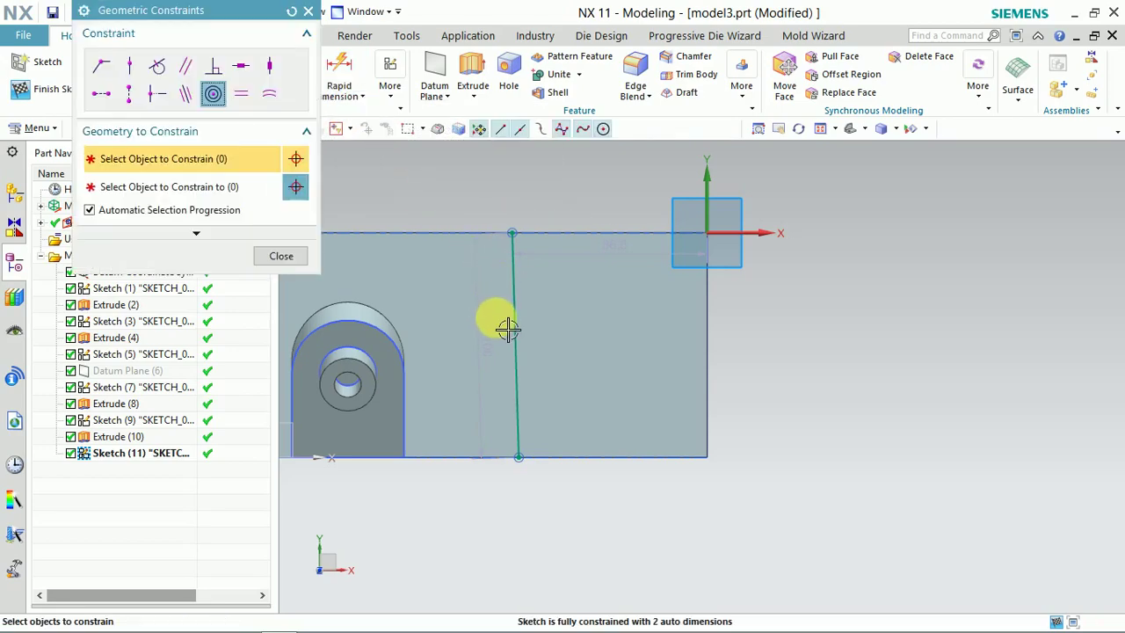
pyautogui.click(269, 66)
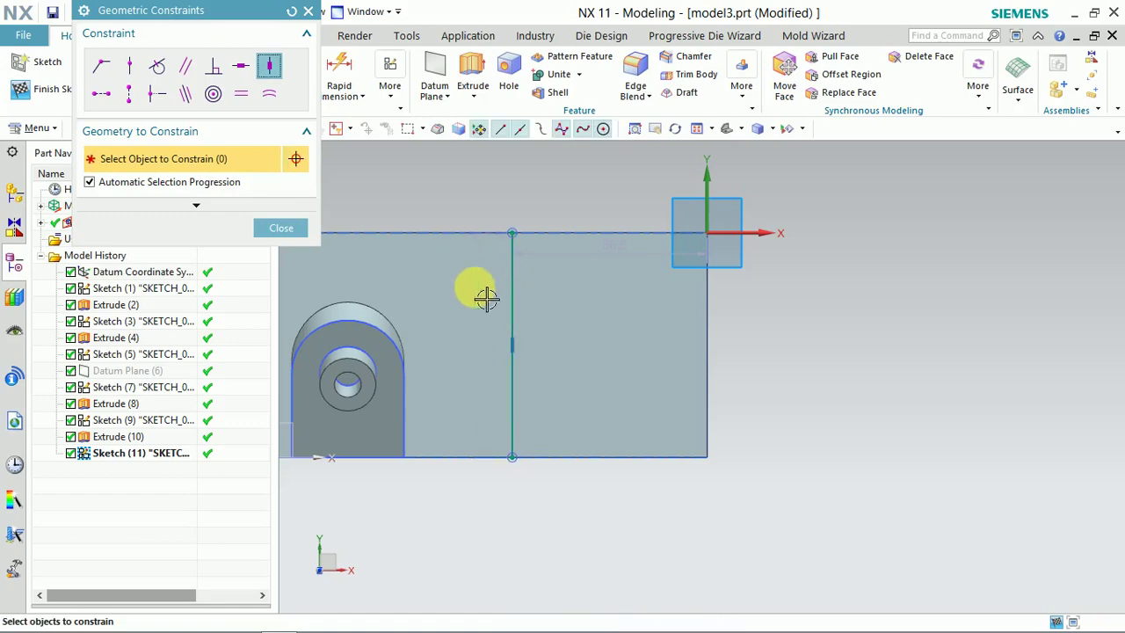
pyautogui.click(281, 226)
pyautogui.scroll(-4, 467, 222)
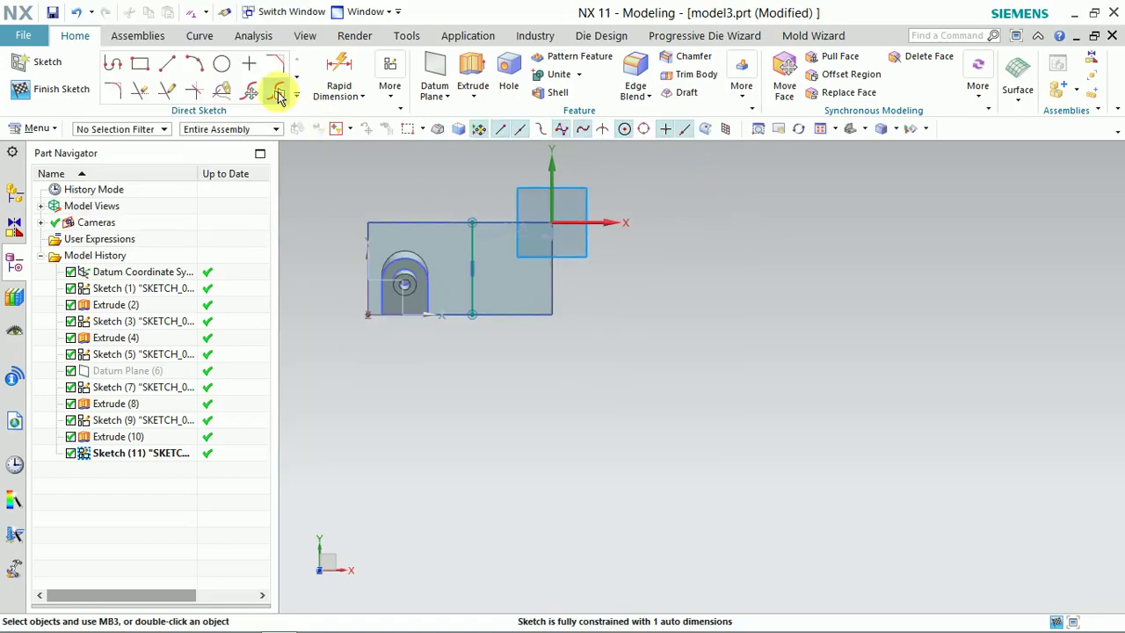
# Dimension the line 100 from the plate's left end and finish the sketch
pyautogui.press('d')
pyautogui.click(369, 225)
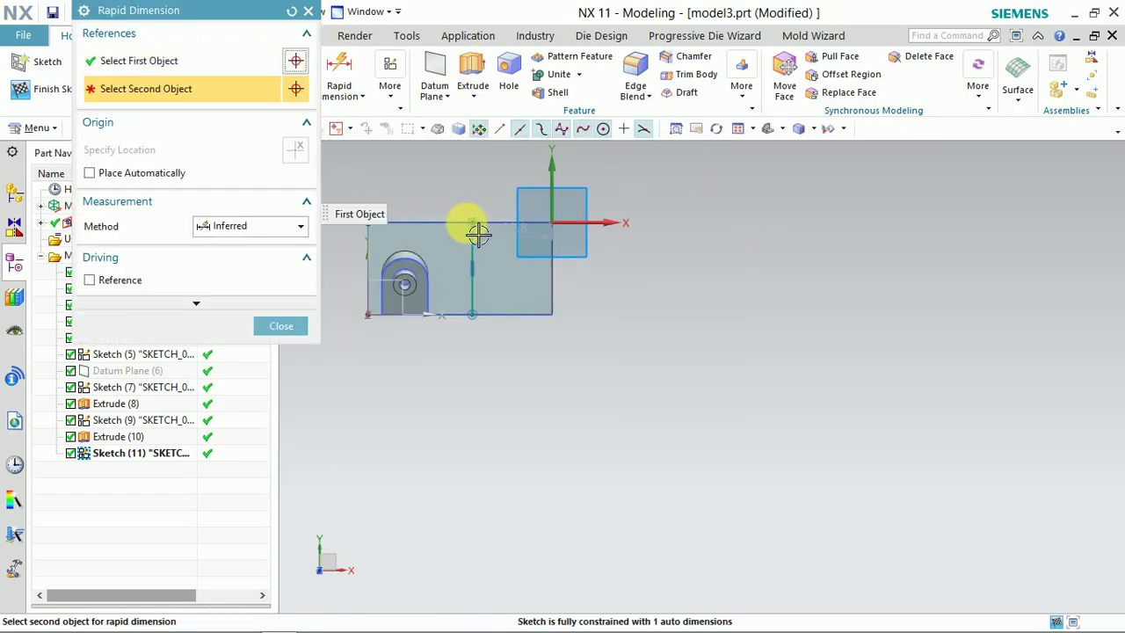
pyautogui.click(473, 235)
pyautogui.click(427, 198)
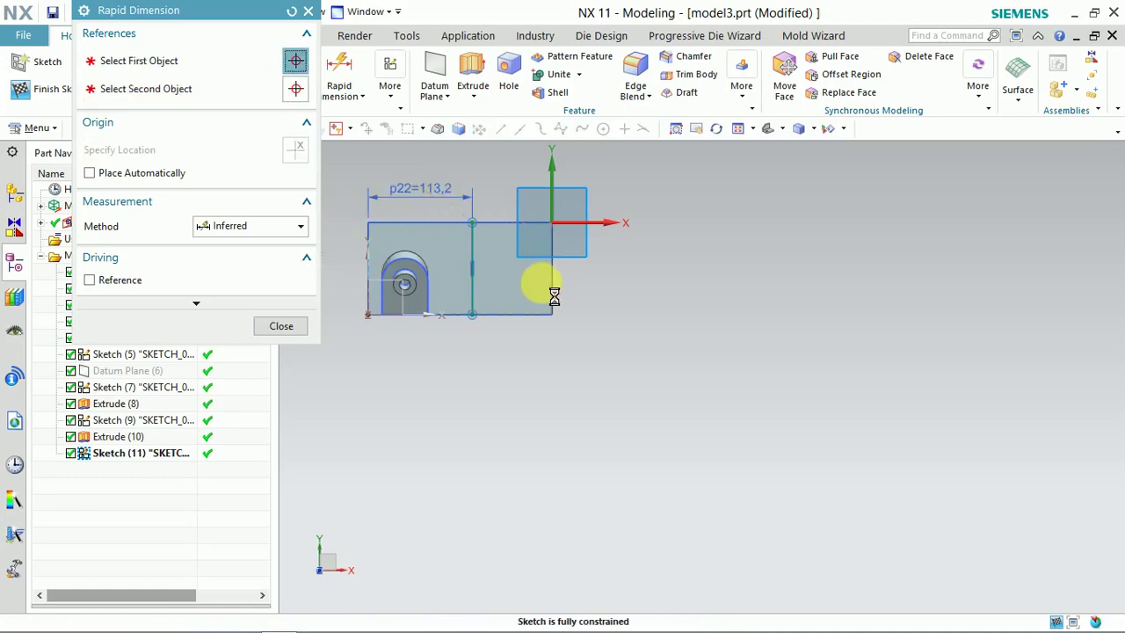
pyautogui.write('100')
pyautogui.press('Return')
pyautogui.middleClick(544, 285)
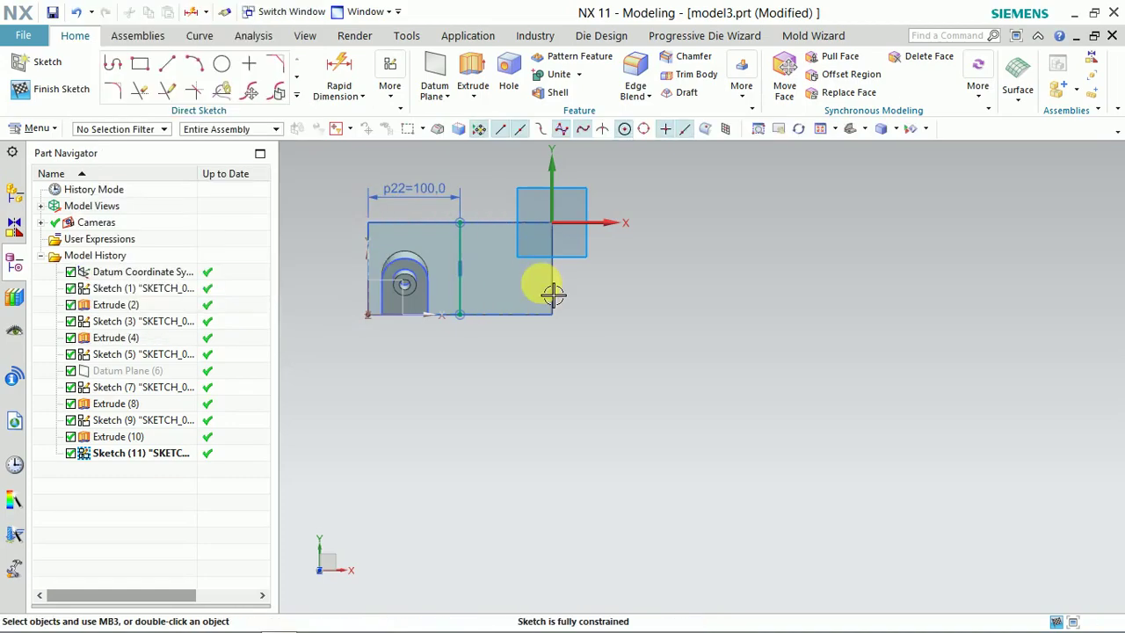
pyautogui.scroll(3, 469, 294)
pyautogui.scroll(-3, 469, 294)
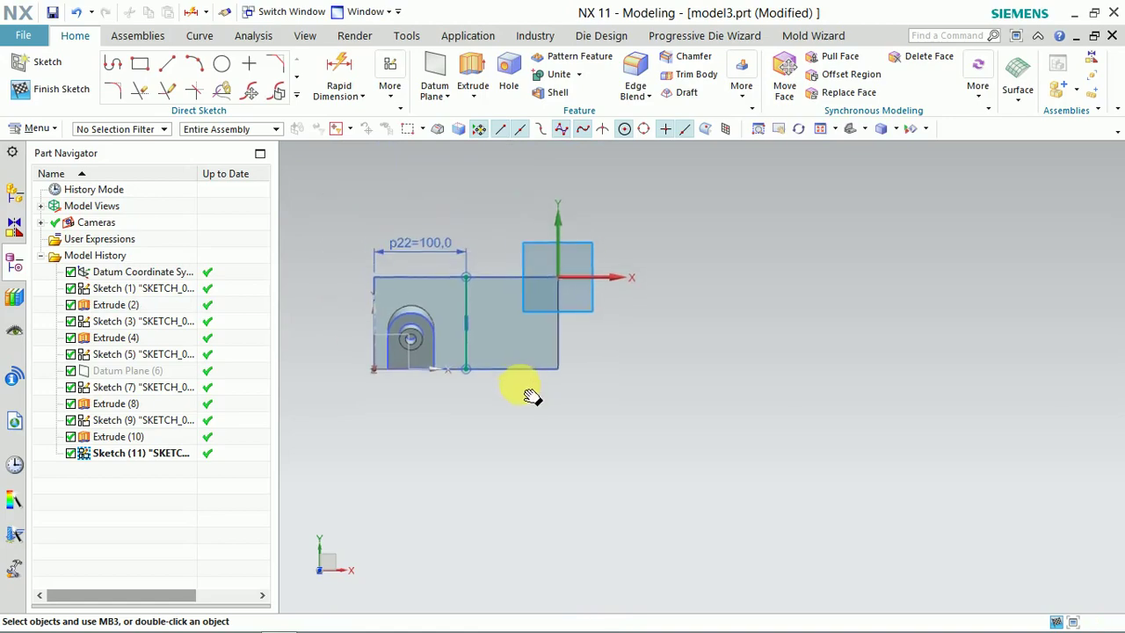
pyautogui.scroll(2, 463, 331)
pyautogui.click(48, 87)
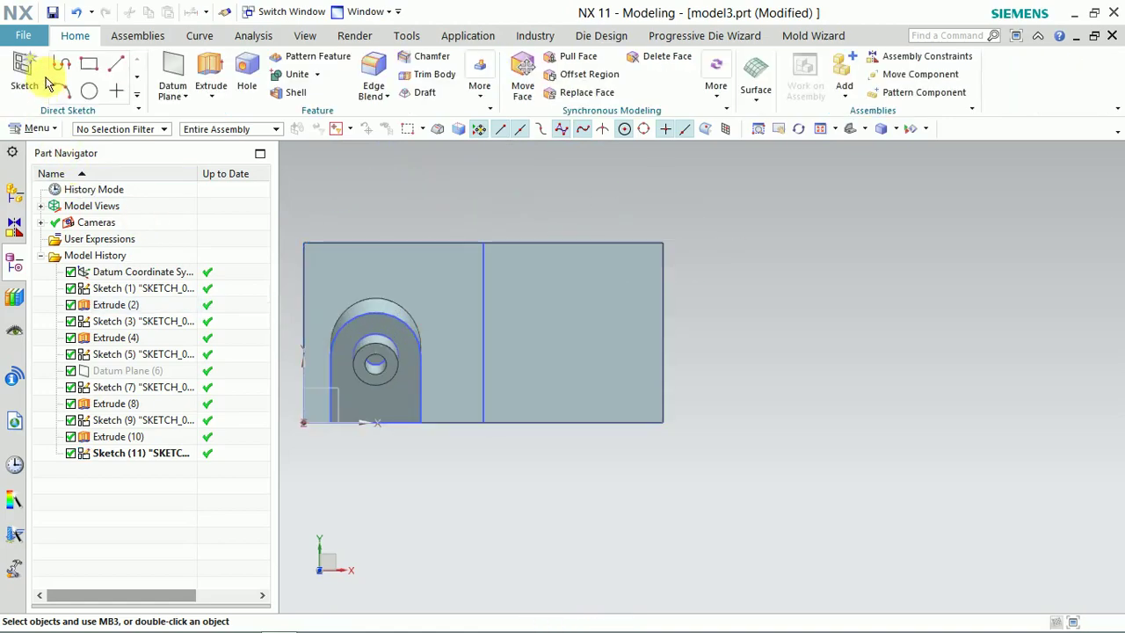
# Create an At Angle datum plane at -30° from the top face about the sketch line
pyautogui.click(182, 96)
pyautogui.click(220, 135)
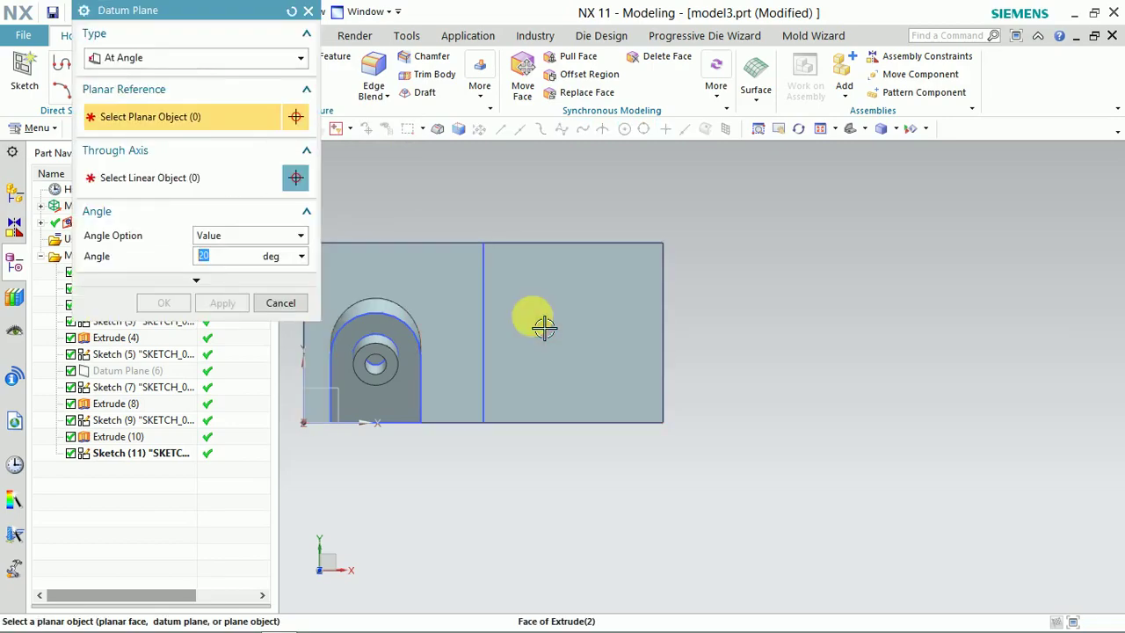
pyautogui.moveTo(544, 326); pyautogui.dragTo(544, 286, button='middle')
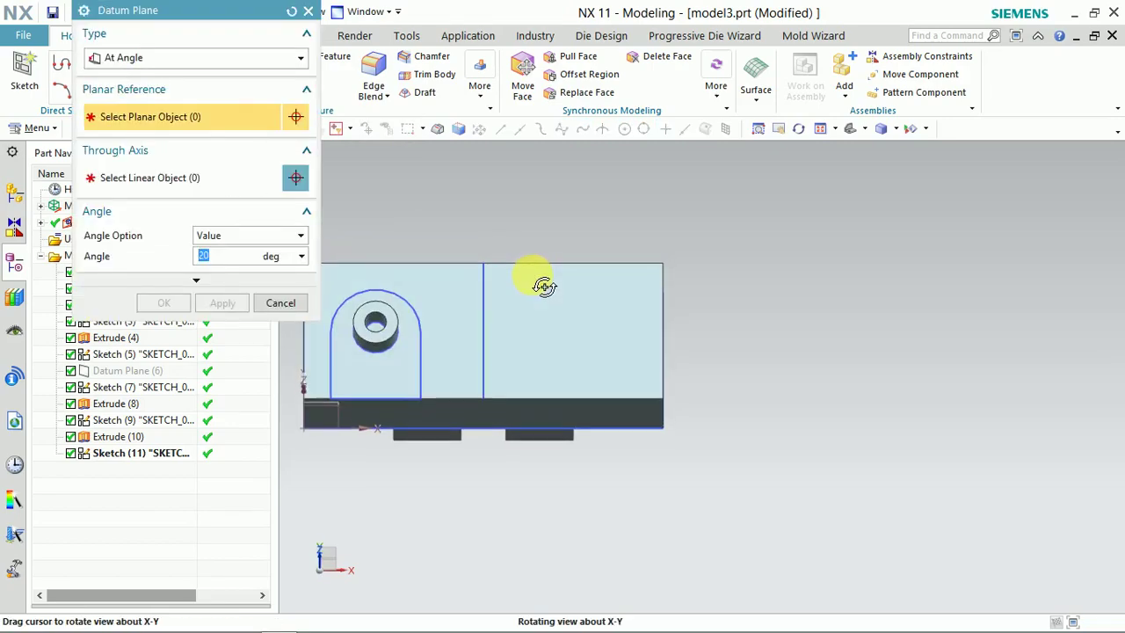
pyautogui.click(570, 337)
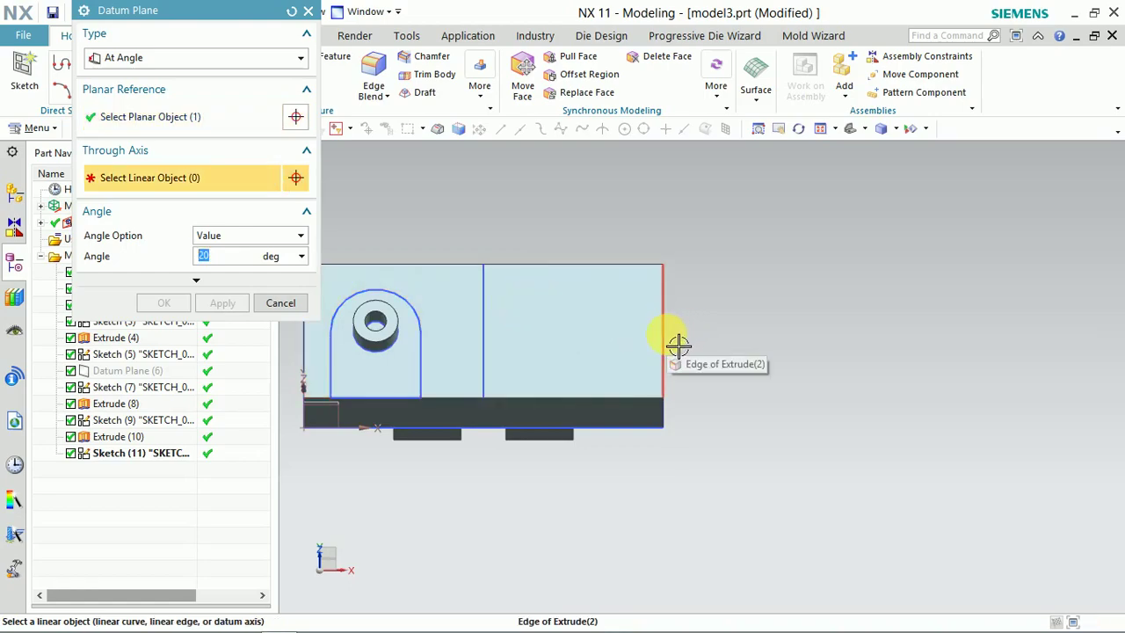
pyautogui.click(500, 342)
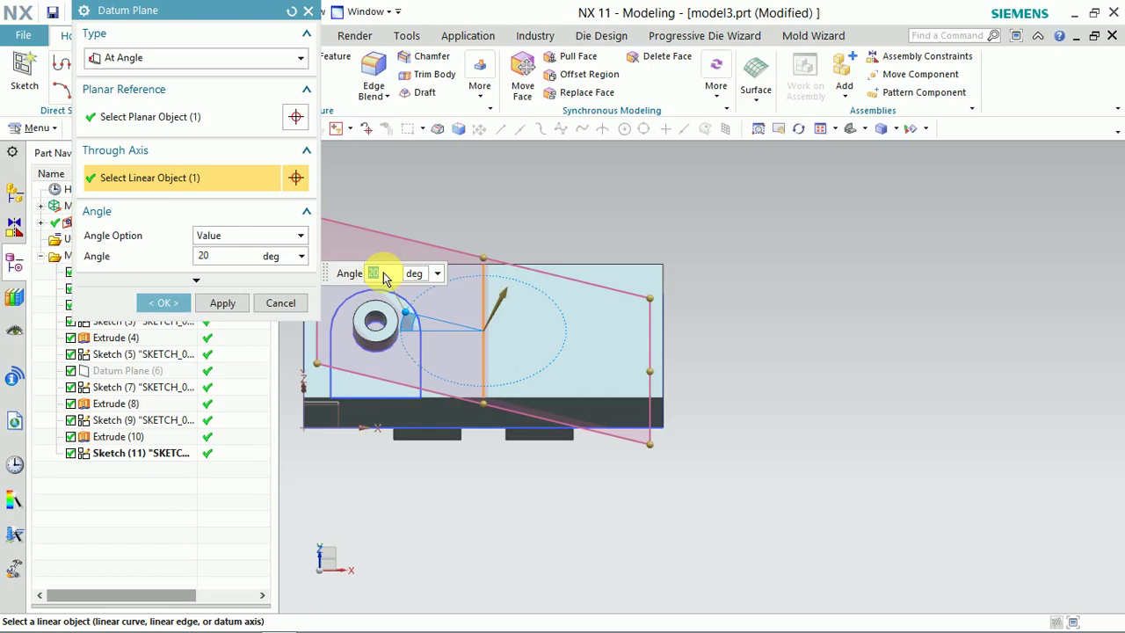
pyautogui.write('-30')
pyautogui.press('Return')
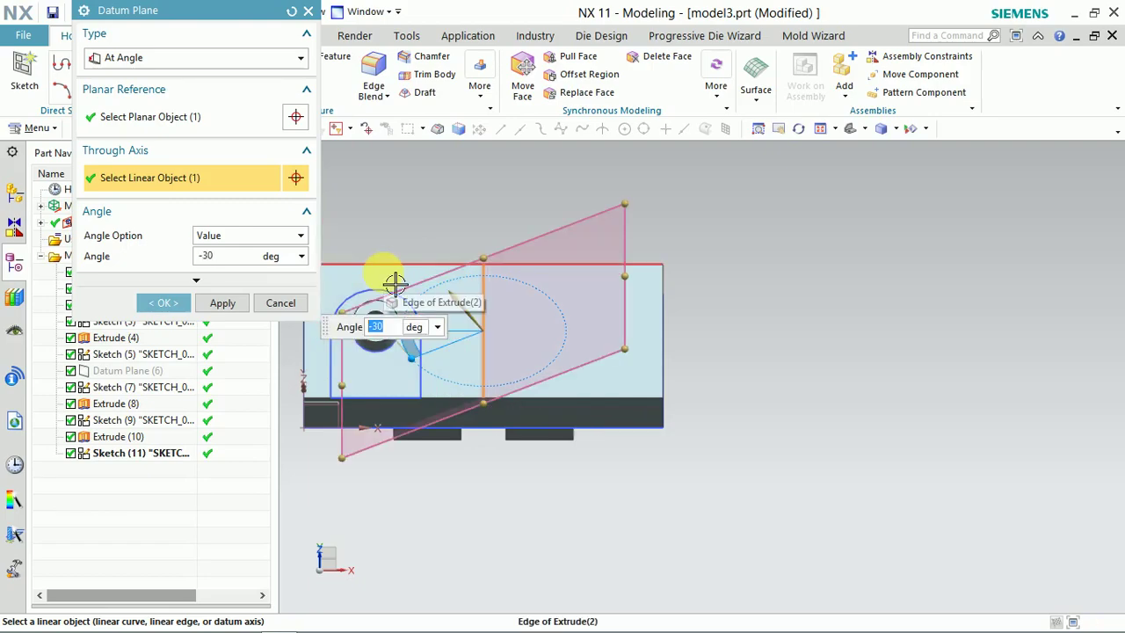
pyautogui.click(158, 303)
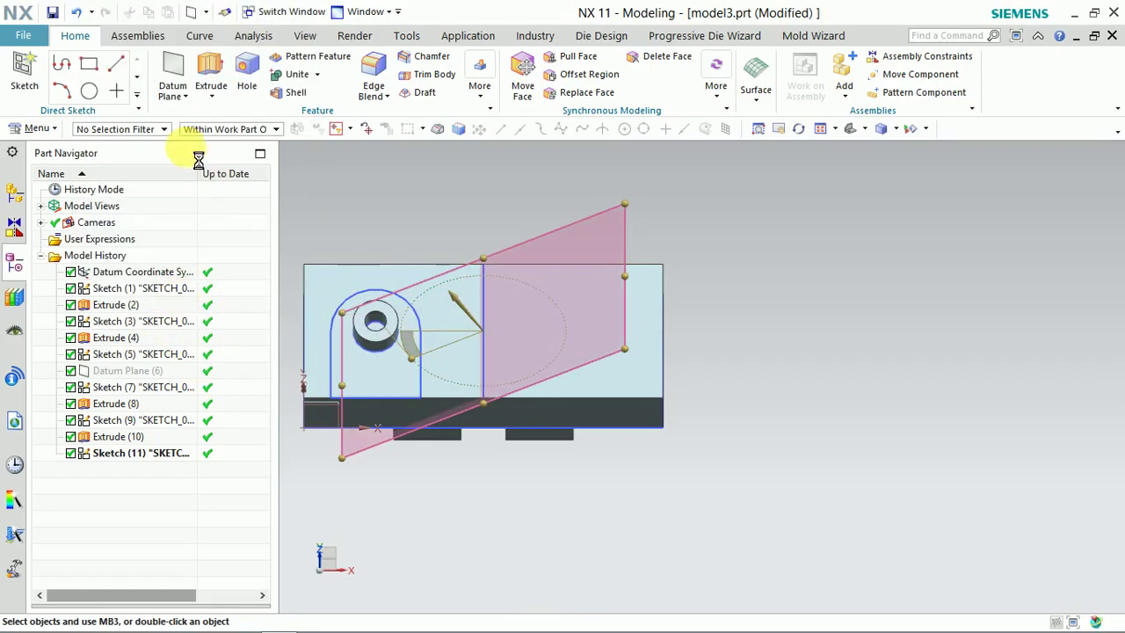
# Create a new sketch on the angled Datum Plane (12) and orbit to an oblique view
pyautogui.click(14, 67)
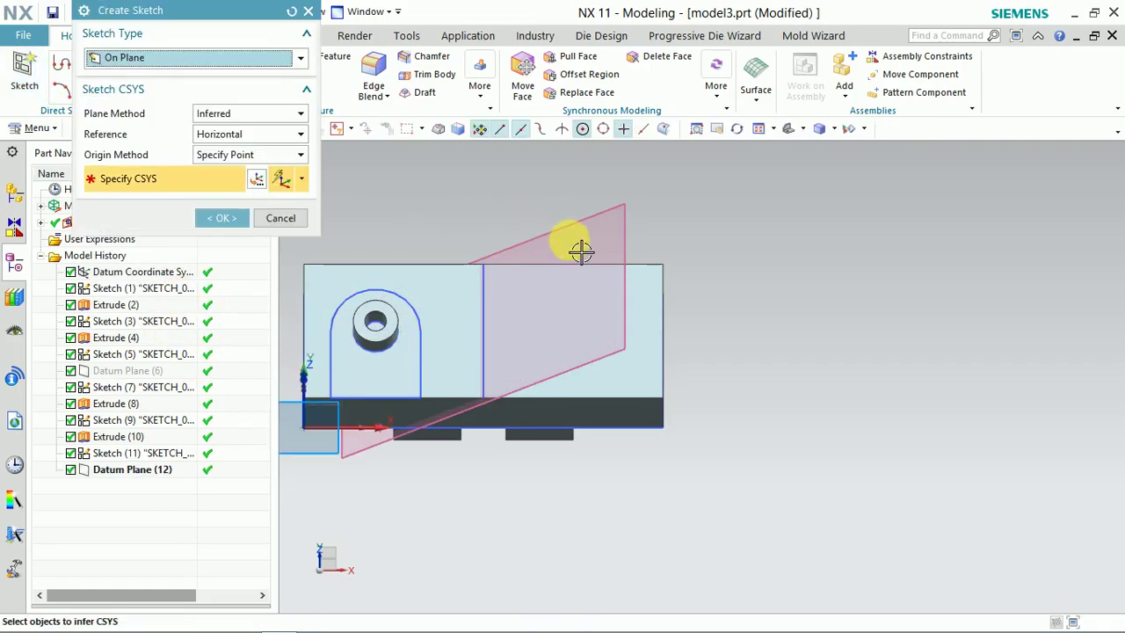
pyautogui.click(619, 145)
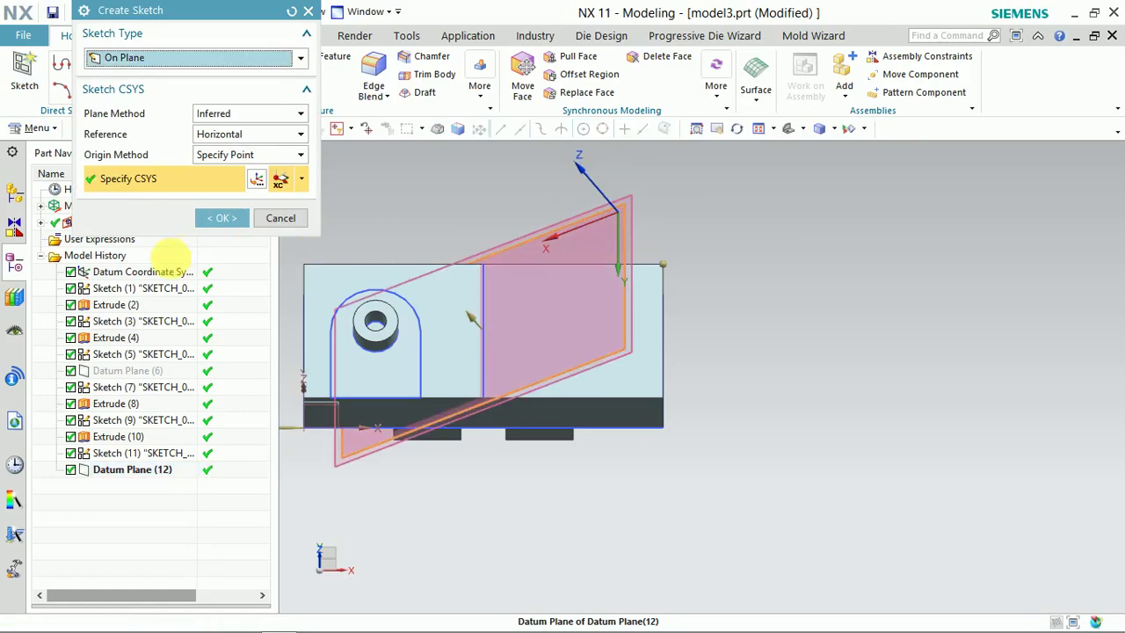
pyautogui.click(199, 221)
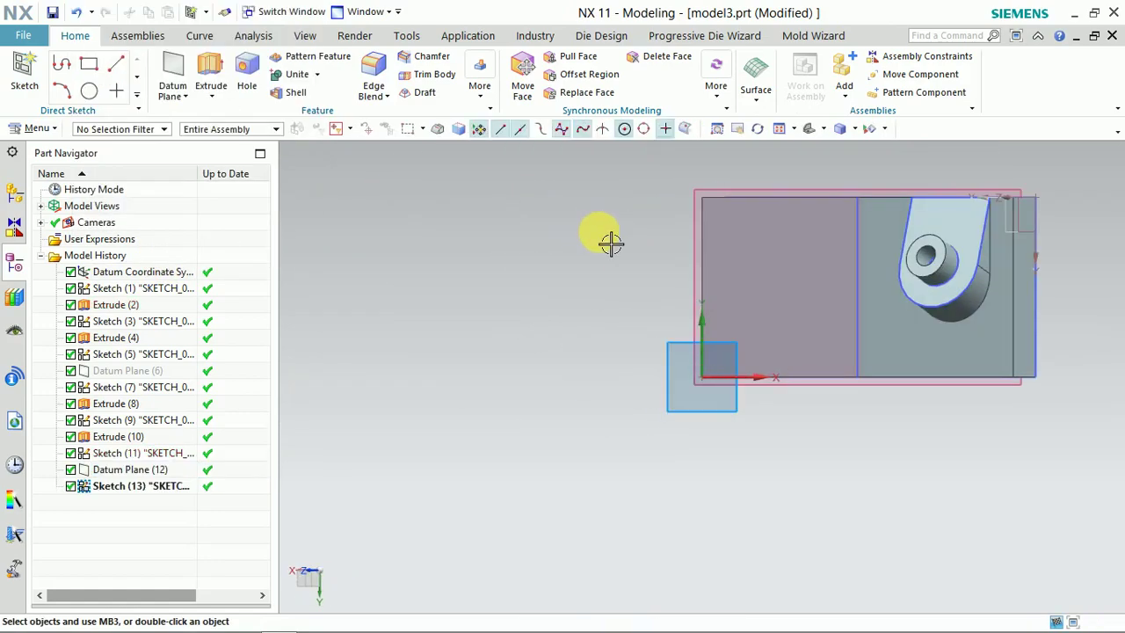
pyautogui.moveTo(612, 244)
pyautogui.mouseDown(button='middle')
pyautogui.moveTo(598, 304)
pyautogui.moveTo(718, 238)
pyautogui.mouseUp(button='middle')
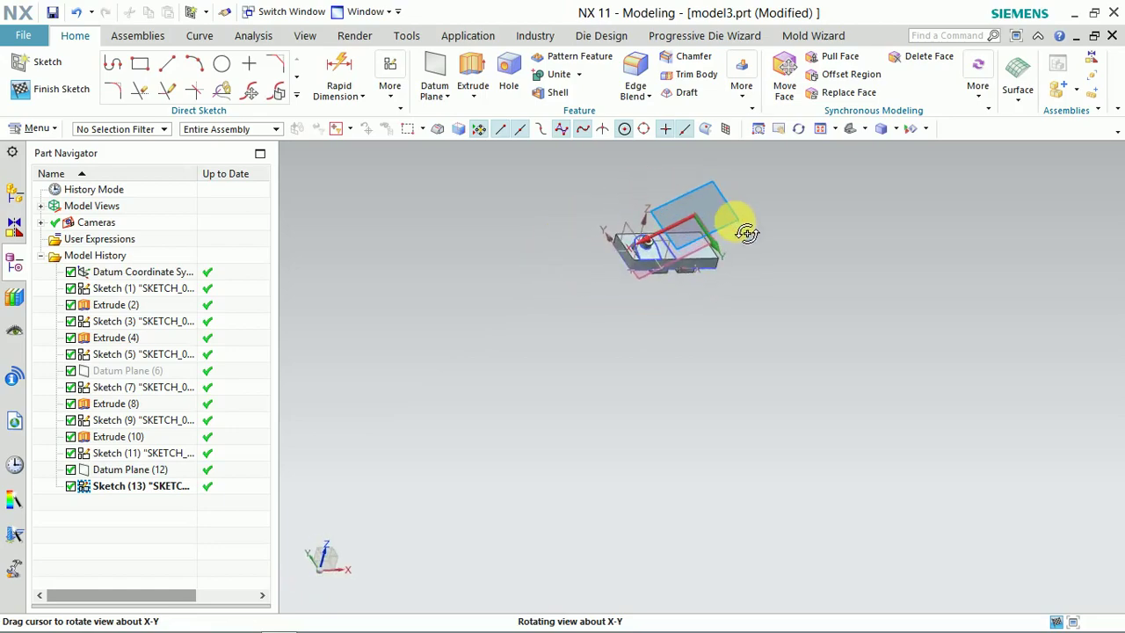
pyautogui.moveTo(712, 286); pyautogui.dragTo(740, 266, button='middle')
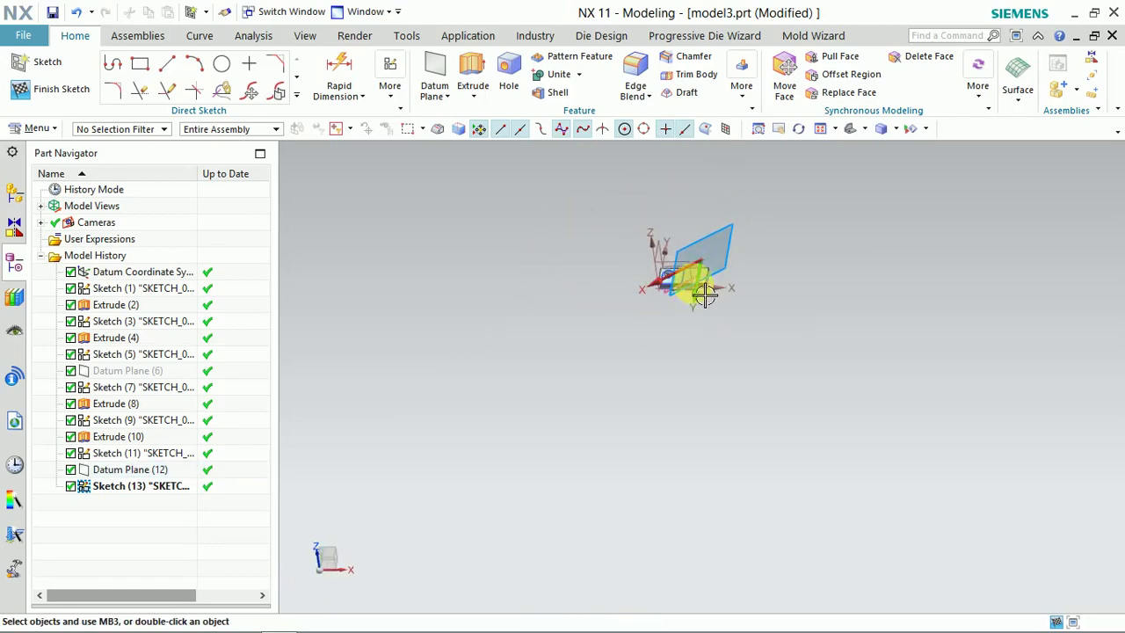
pyautogui.scroll(4, 715, 276)
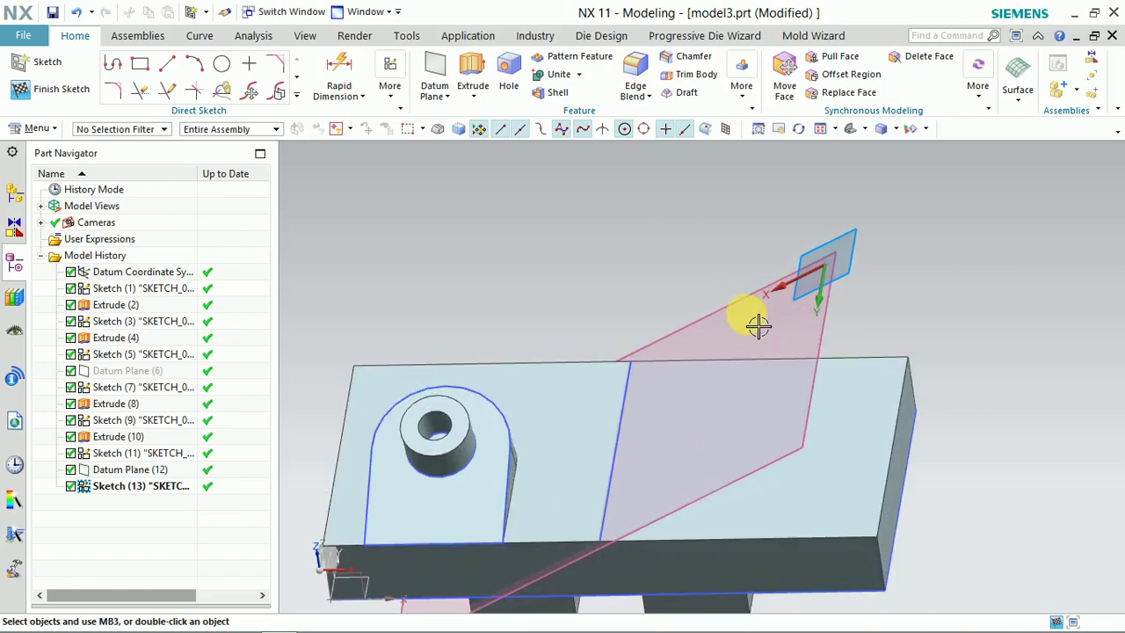
pyautogui.scroll(1, 753, 319)
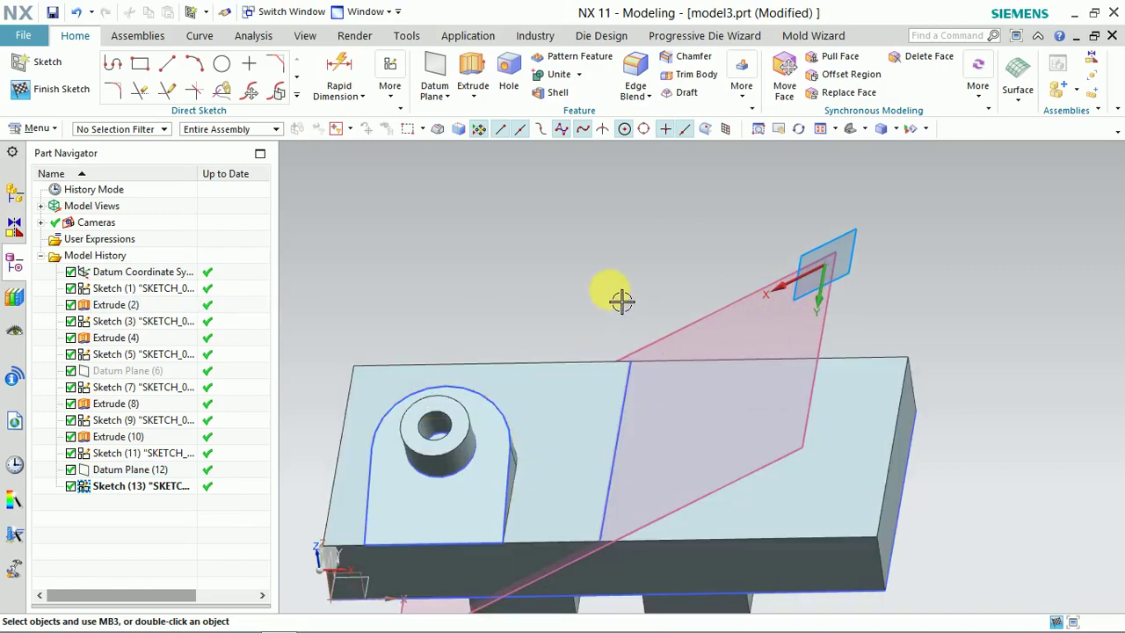
pyautogui.keyDown('shift'); pyautogui.moveTo(620, 301); pyautogui.dragTo(605, 224, button='middle'); pyautogui.keyUp('shift')
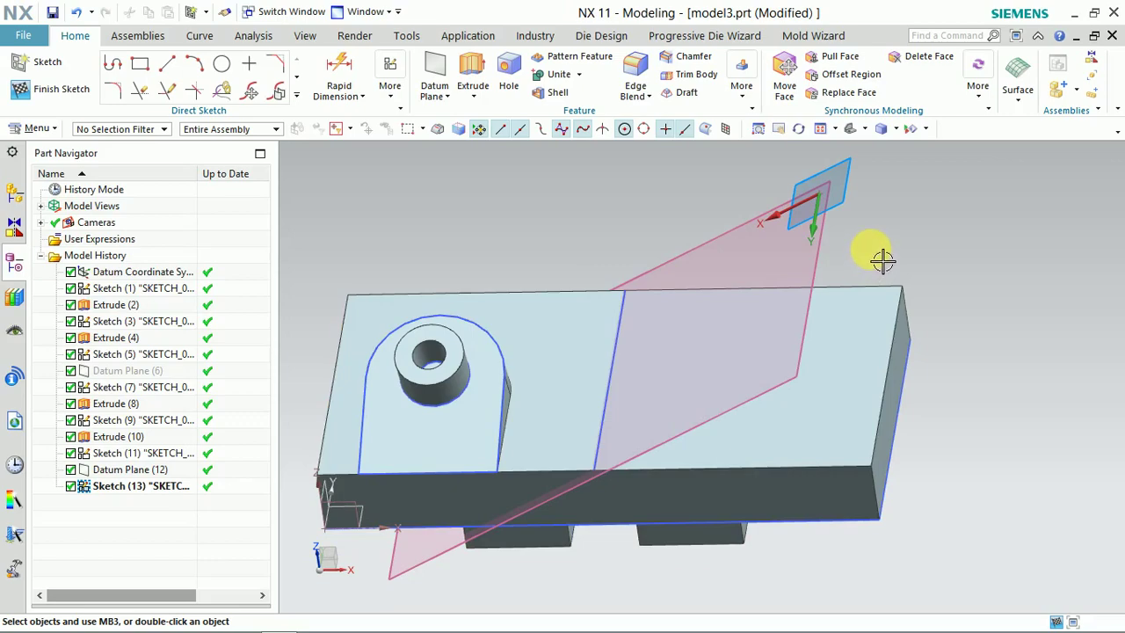
pyautogui.hotkey('ctrl', 'alt', 'f')
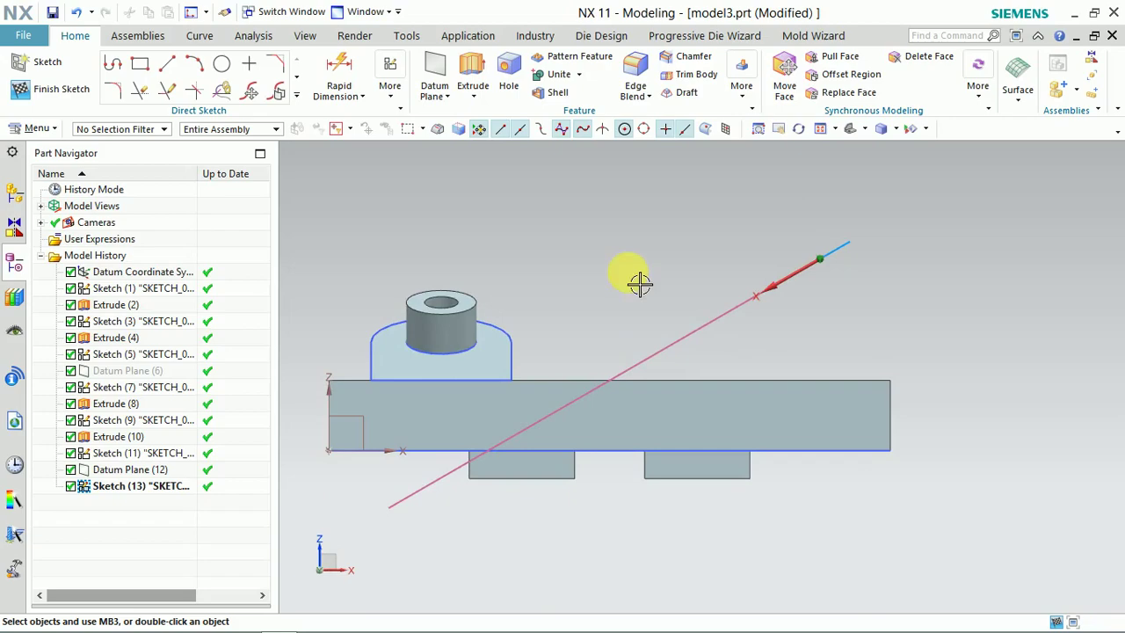
pyautogui.moveTo(640, 283); pyautogui.dragTo(682, 276, button='middle')
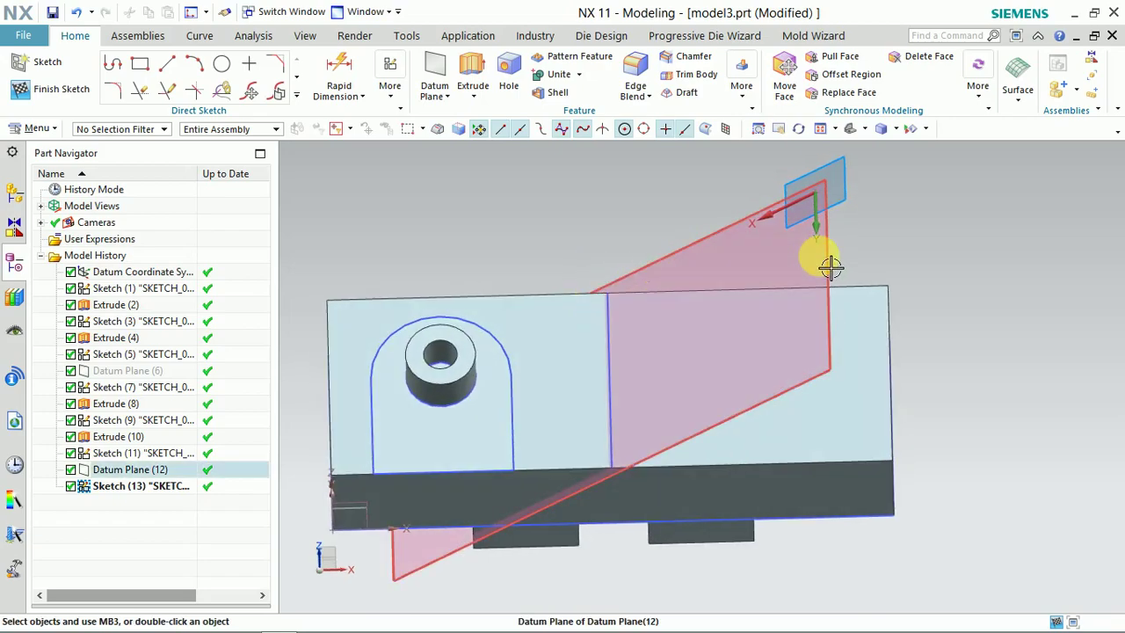
# Draw a straight line along the datum plane's top, starting at the vertical edge
pyautogui.click(50, 73)
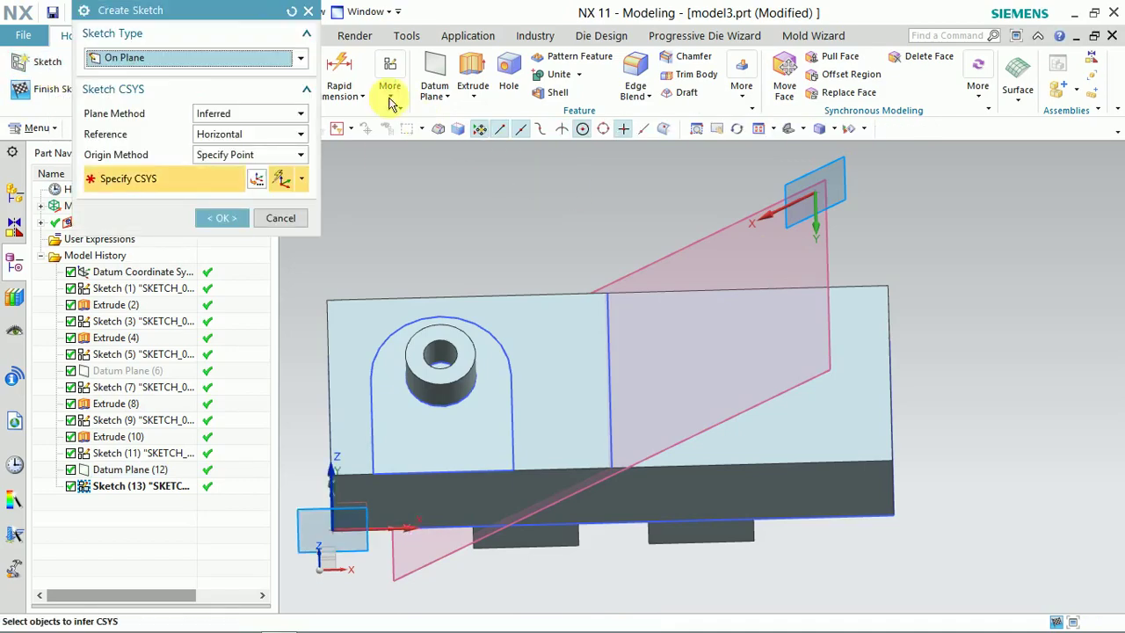
pyautogui.click(309, 15)
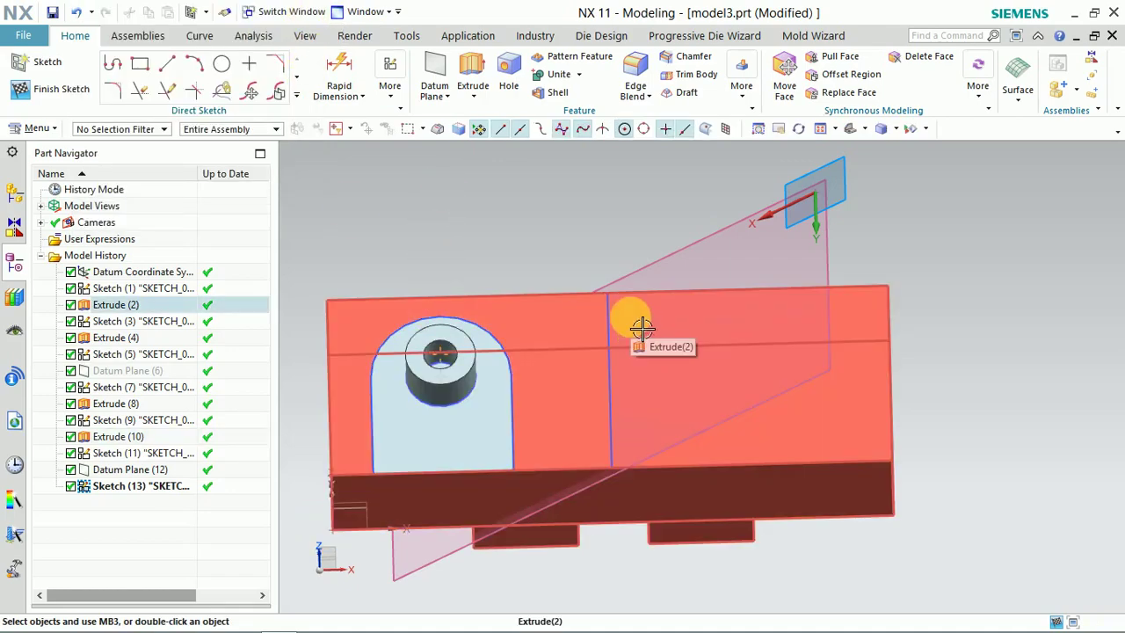
pyautogui.click(167, 64)
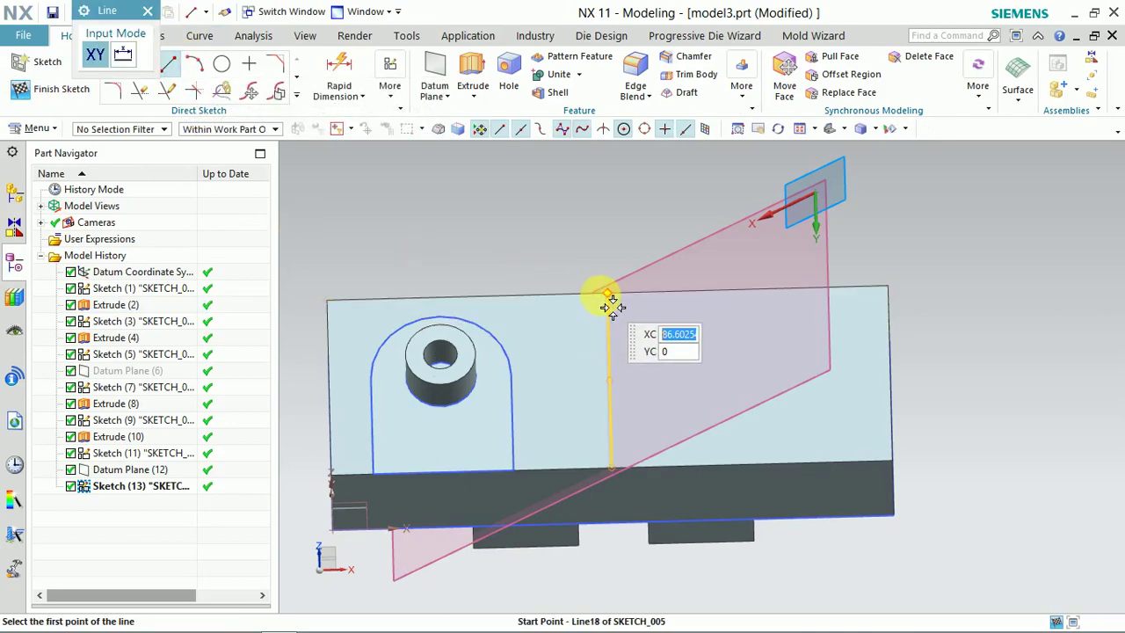
pyautogui.click(682, 294)
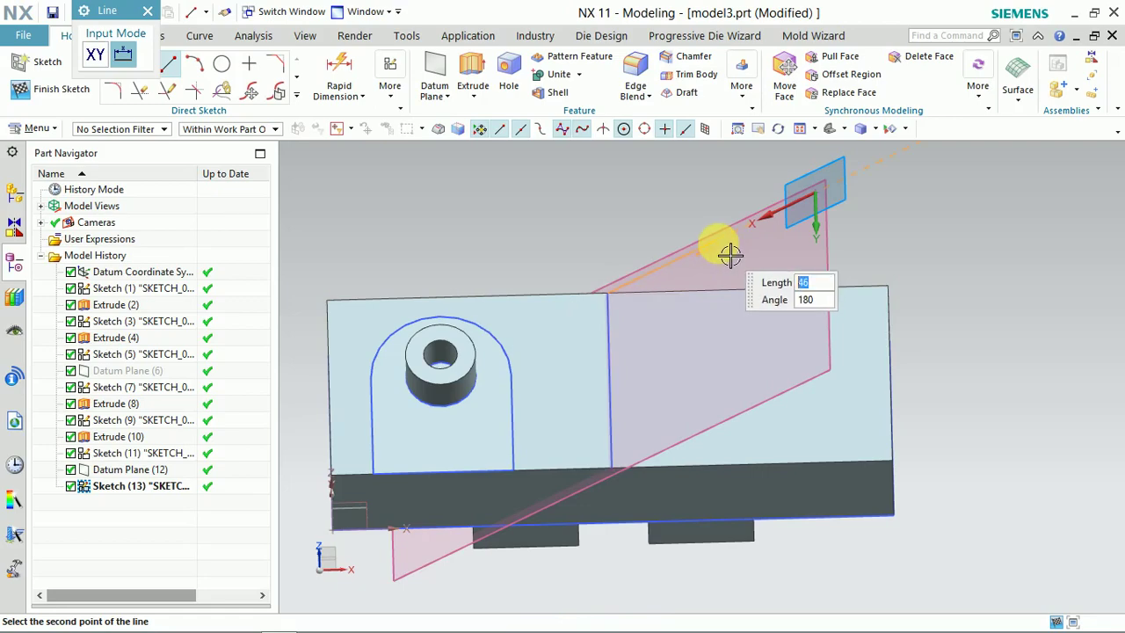
pyautogui.click(730, 255)
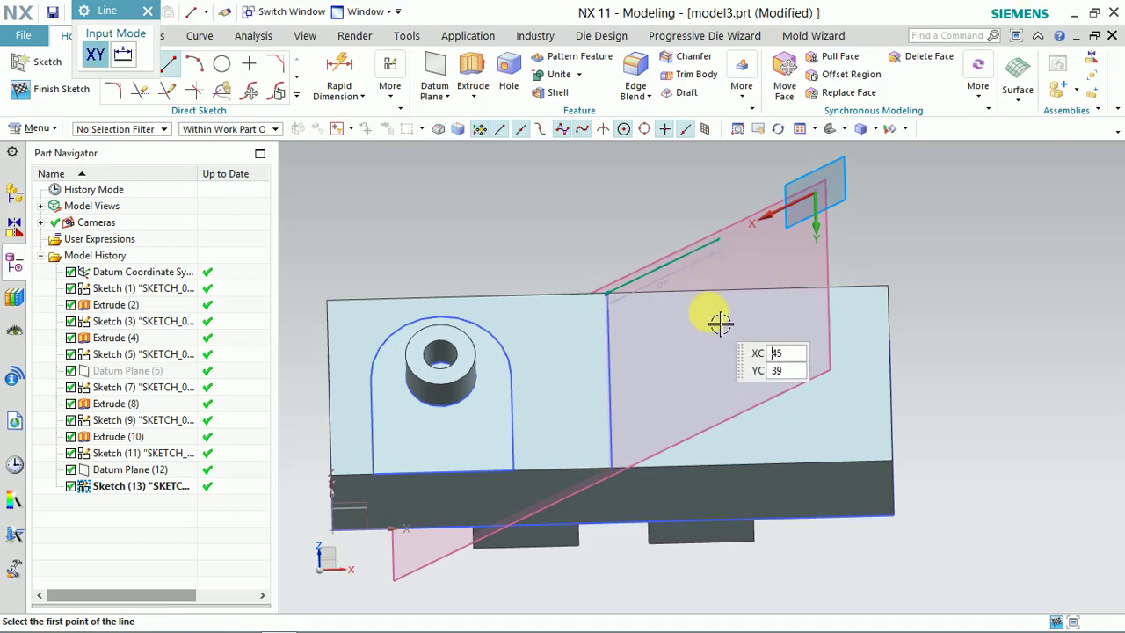
# Add an arc from the line's end, bulging outward to form the rounded far end
pyautogui.click(195, 64)
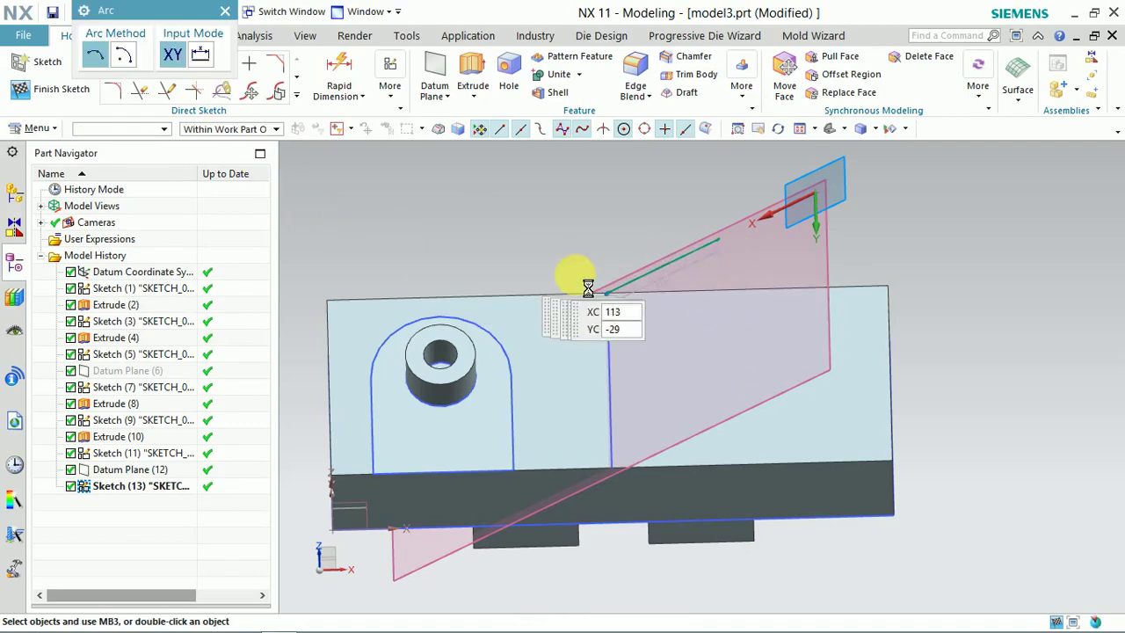
pyautogui.click(718, 234)
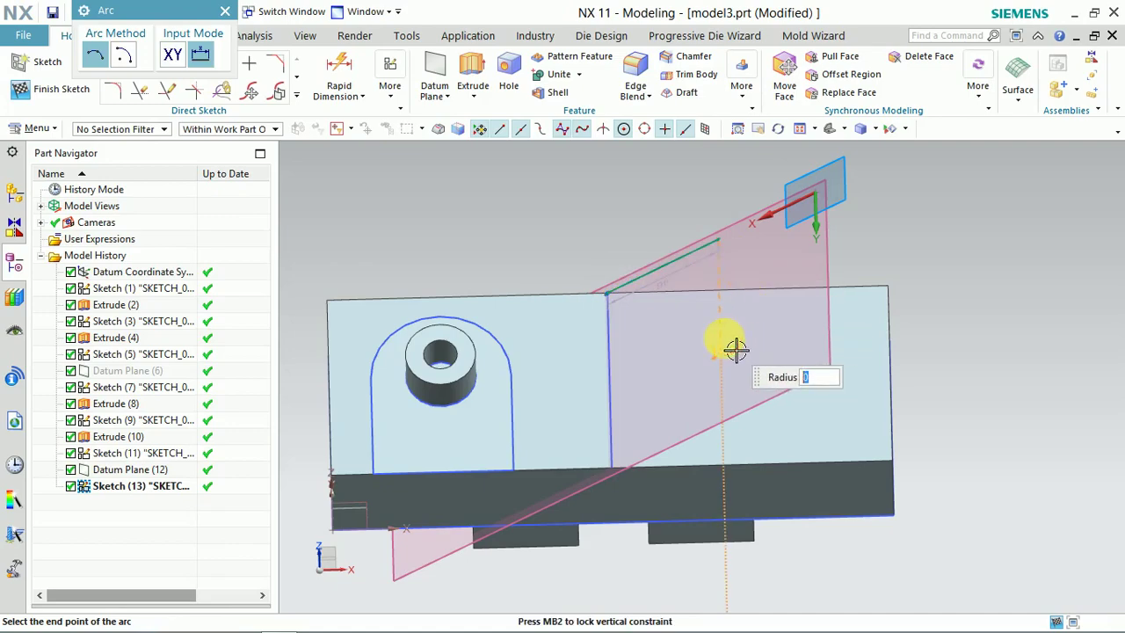
pyautogui.click(734, 346)
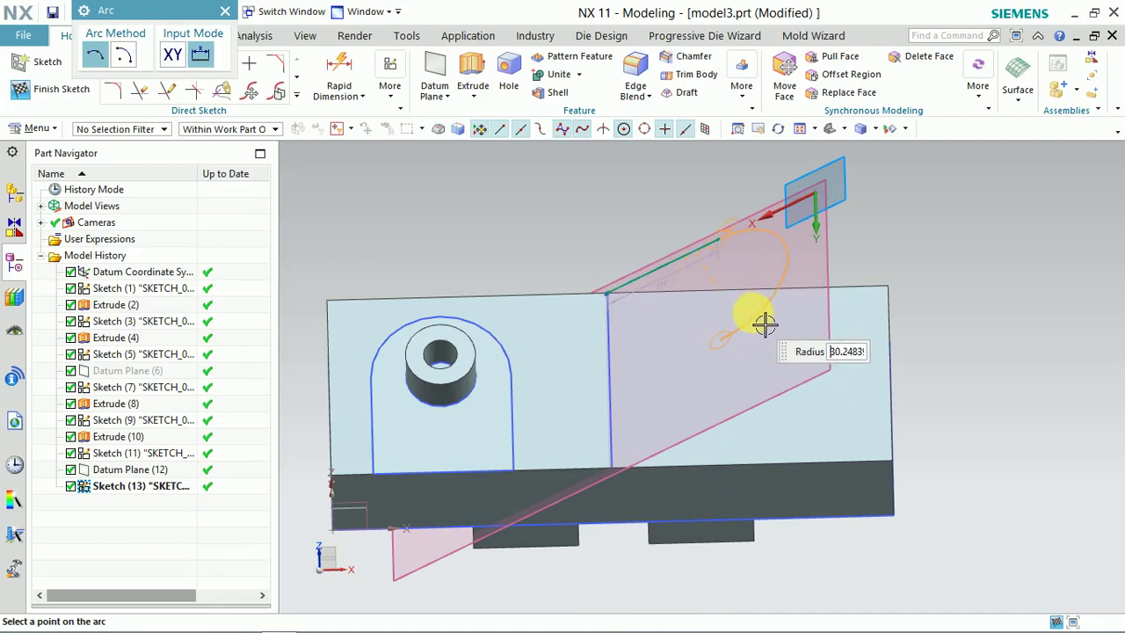
pyautogui.click(751, 313)
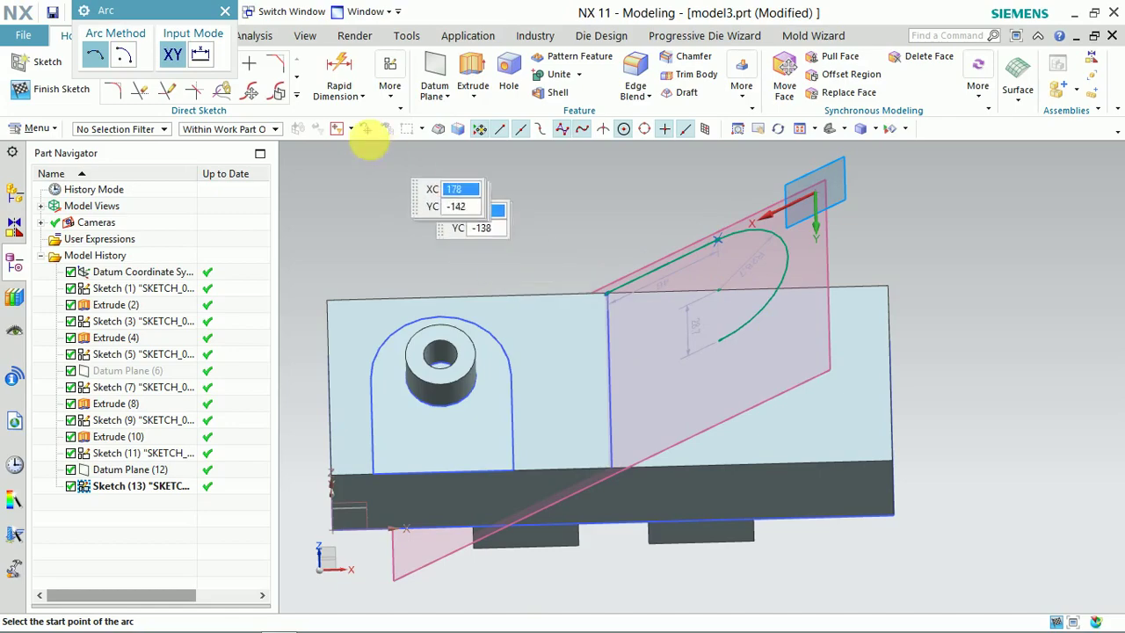
pyautogui.click(226, 11)
pyautogui.click(98, 62)
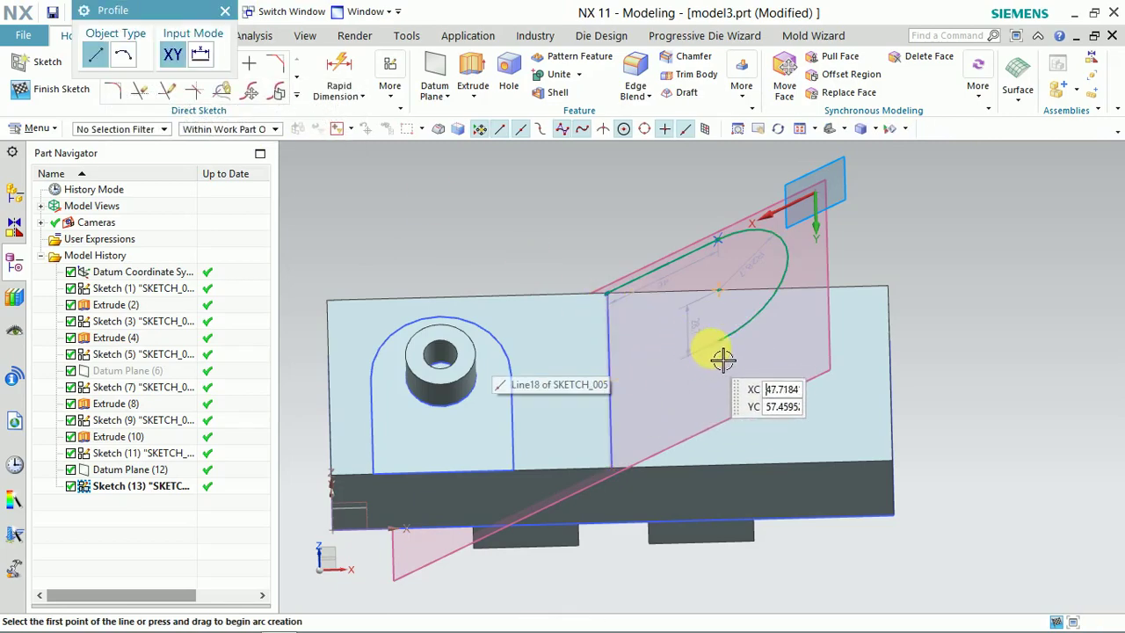
pyautogui.click(721, 341)
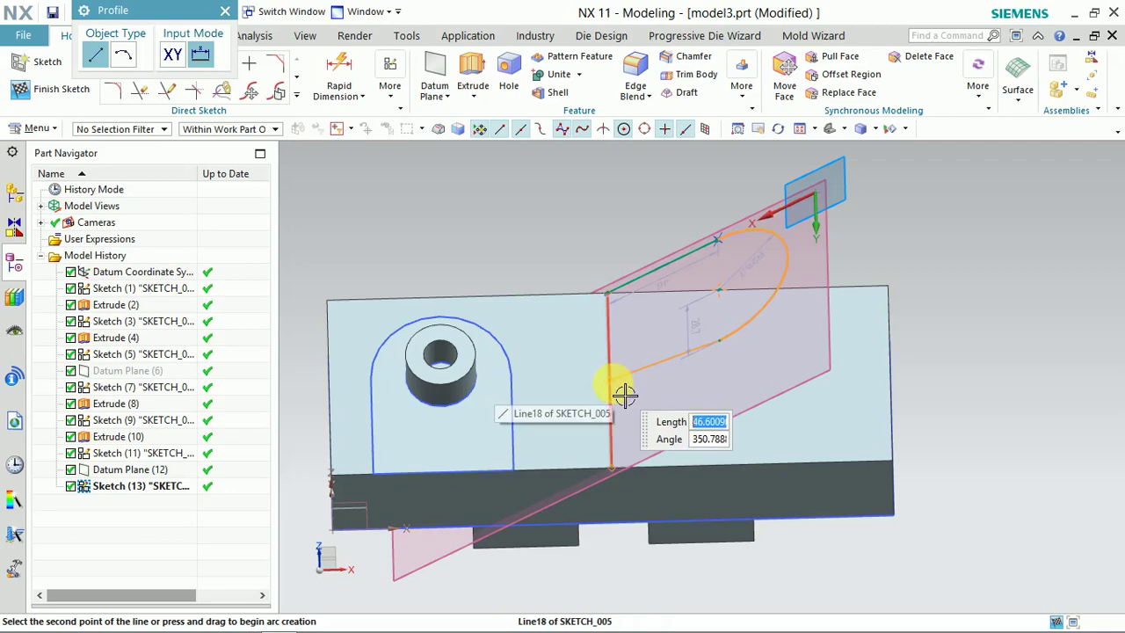
pyautogui.click(612, 382)
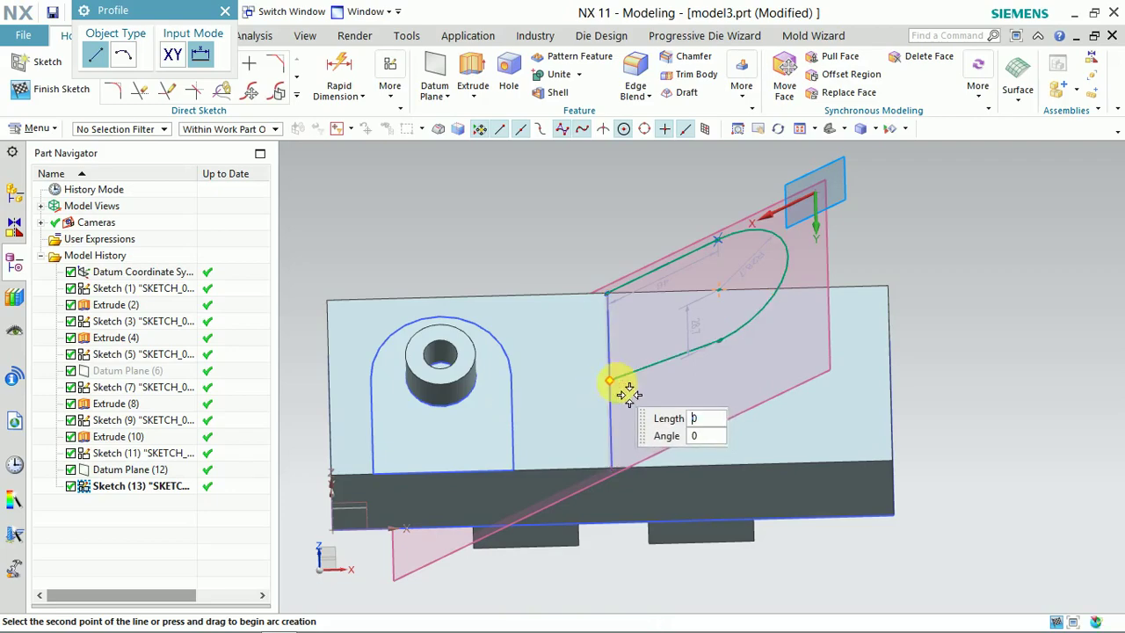
pyautogui.press('Escape')
pyautogui.scroll(2, 604, 407)
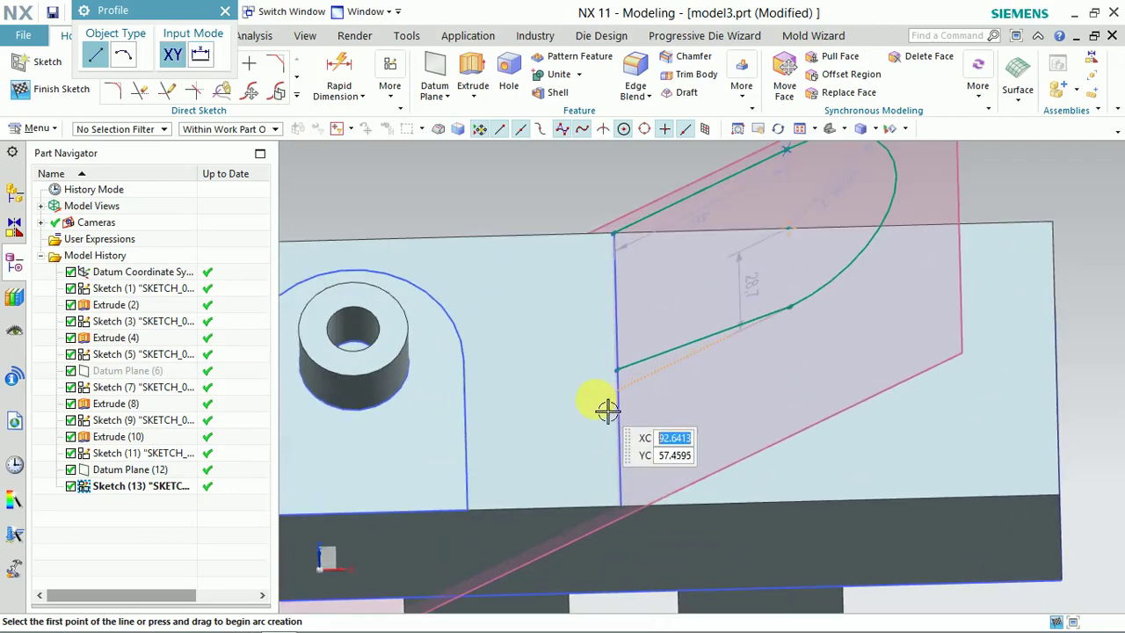
pyautogui.scroll(3, 627, 384)
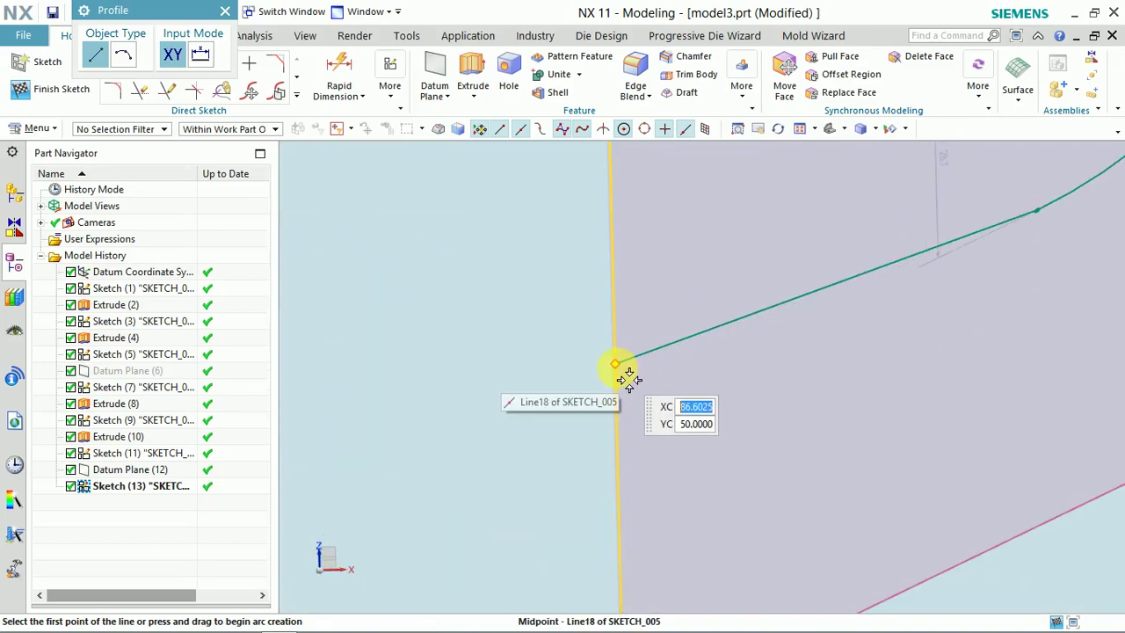
pyautogui.click(627, 376)
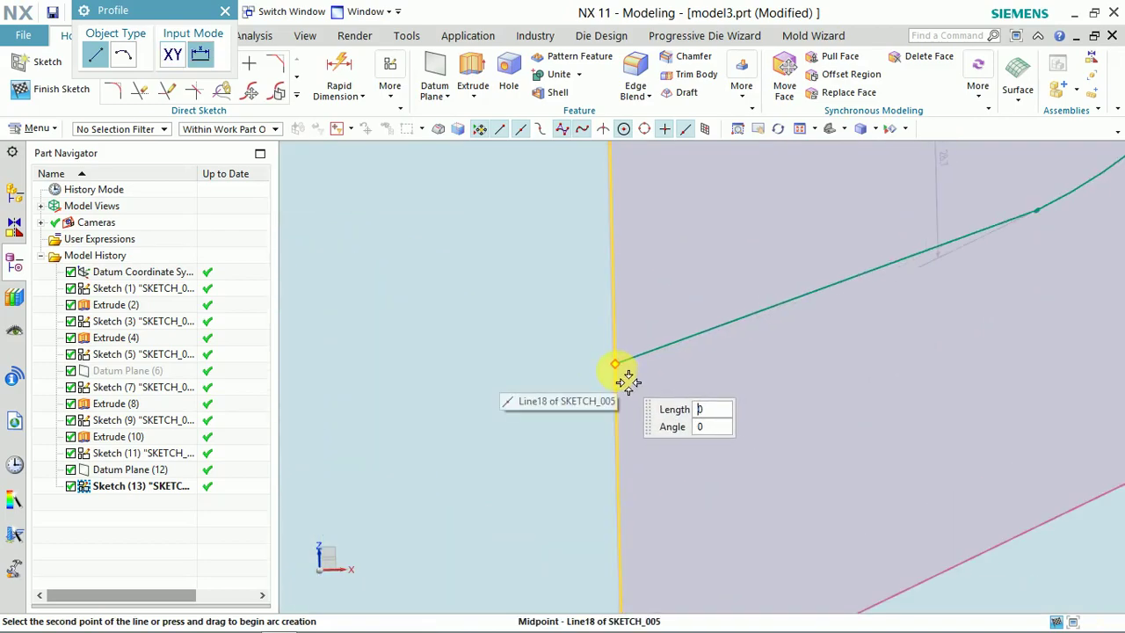
pyautogui.rightClick(552, 370)
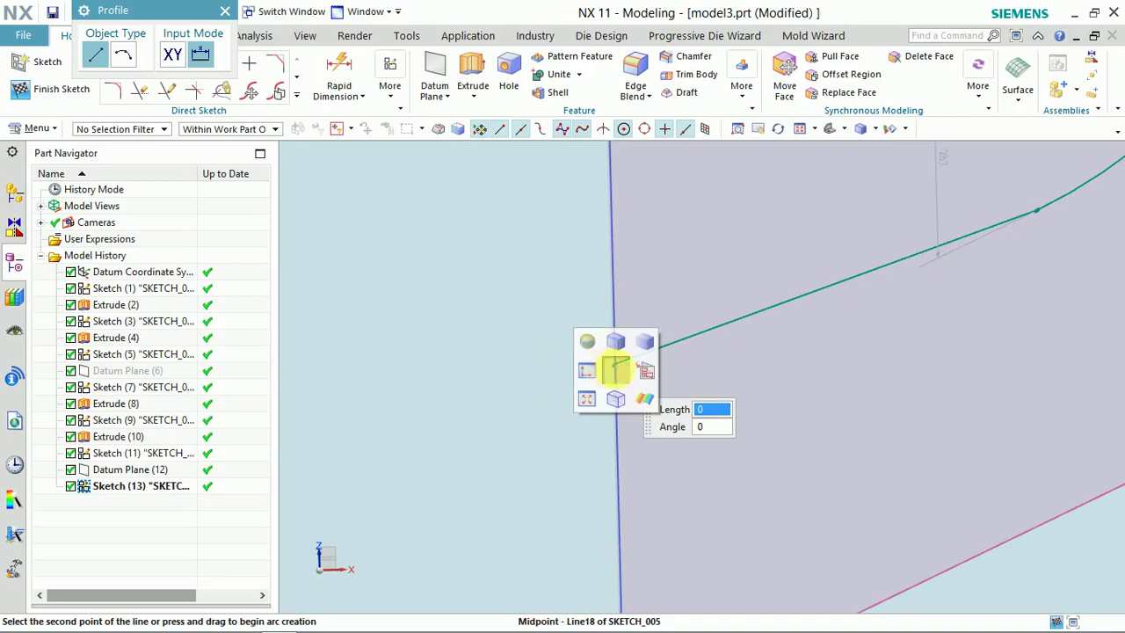
pyautogui.press('Escape')
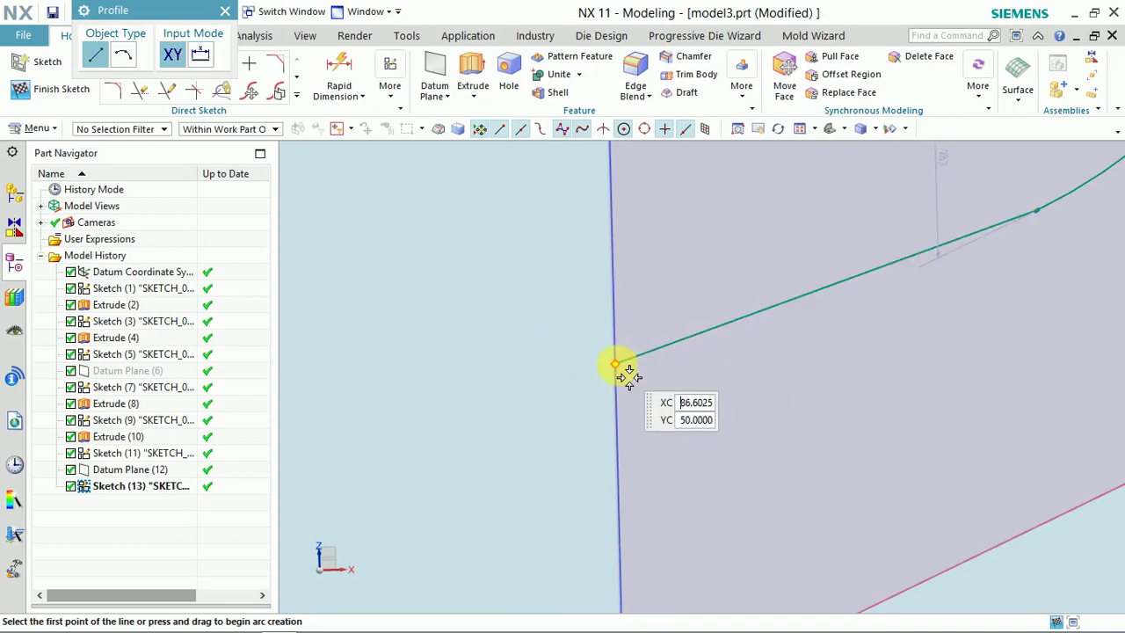
pyautogui.rightClick(586, 373)
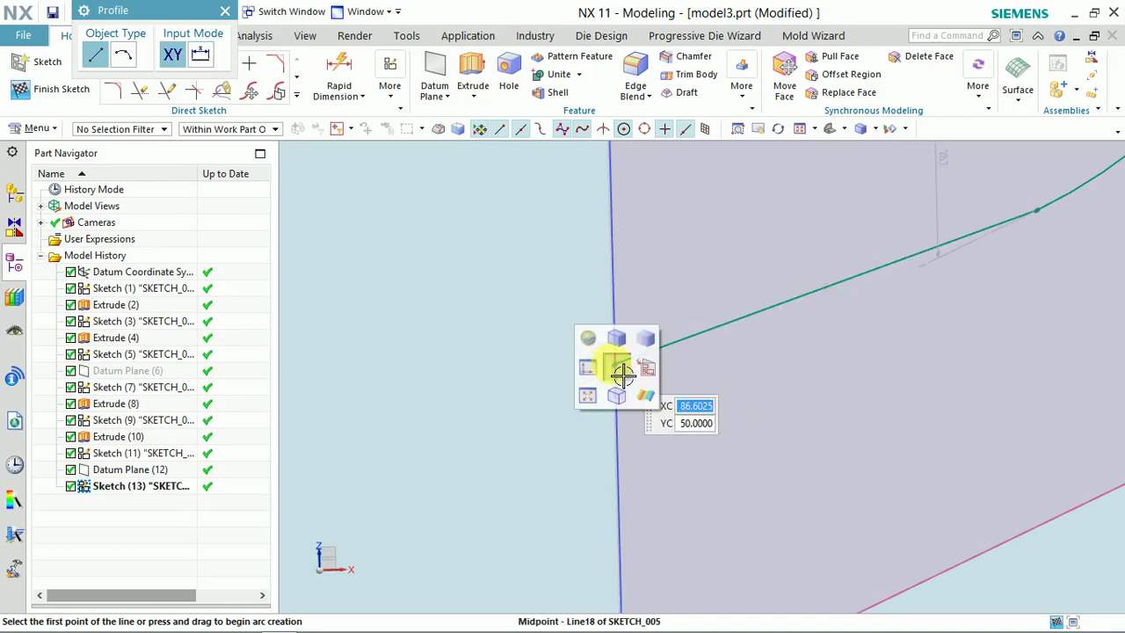
pyautogui.press('Escape')
pyautogui.press('Escape')
pyautogui.press('Escape')
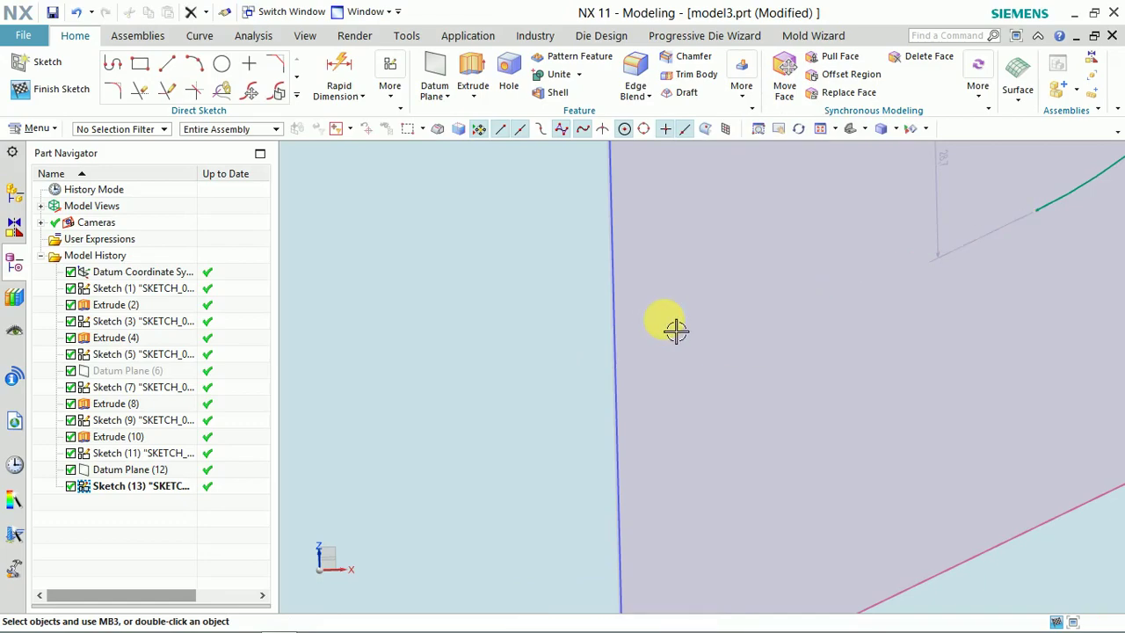
pyautogui.press('Home')
# Draw the closing line from the arc's lower end to the plane's left edge
pyautogui.click(167, 65)
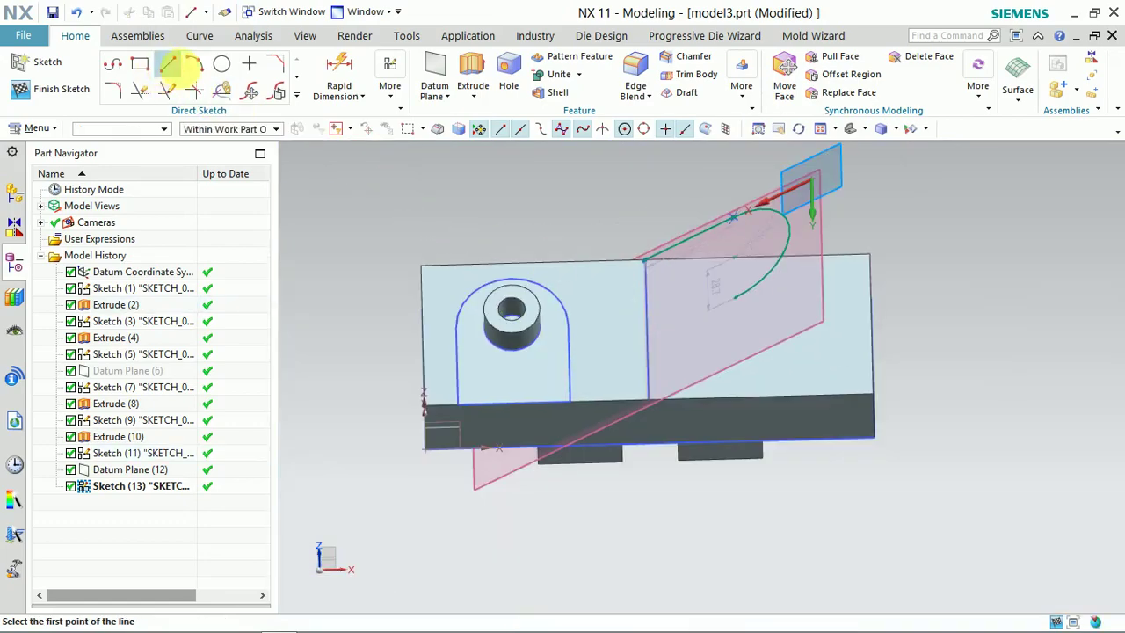
pyautogui.click(736, 298)
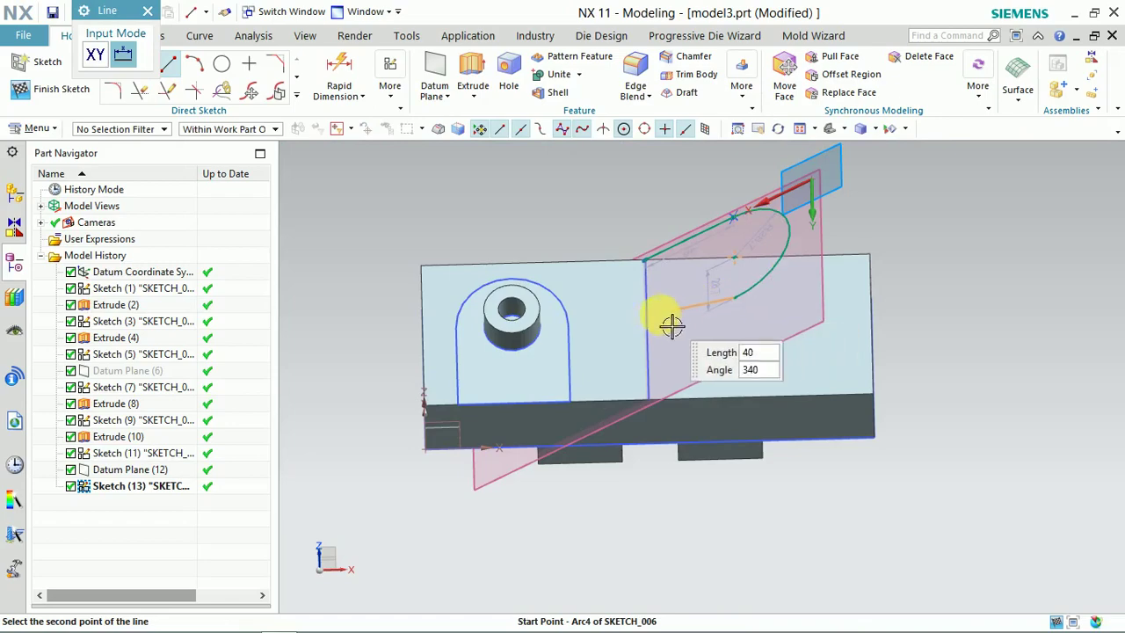
pyautogui.click(647, 323)
pyautogui.scroll(3, 771, 302)
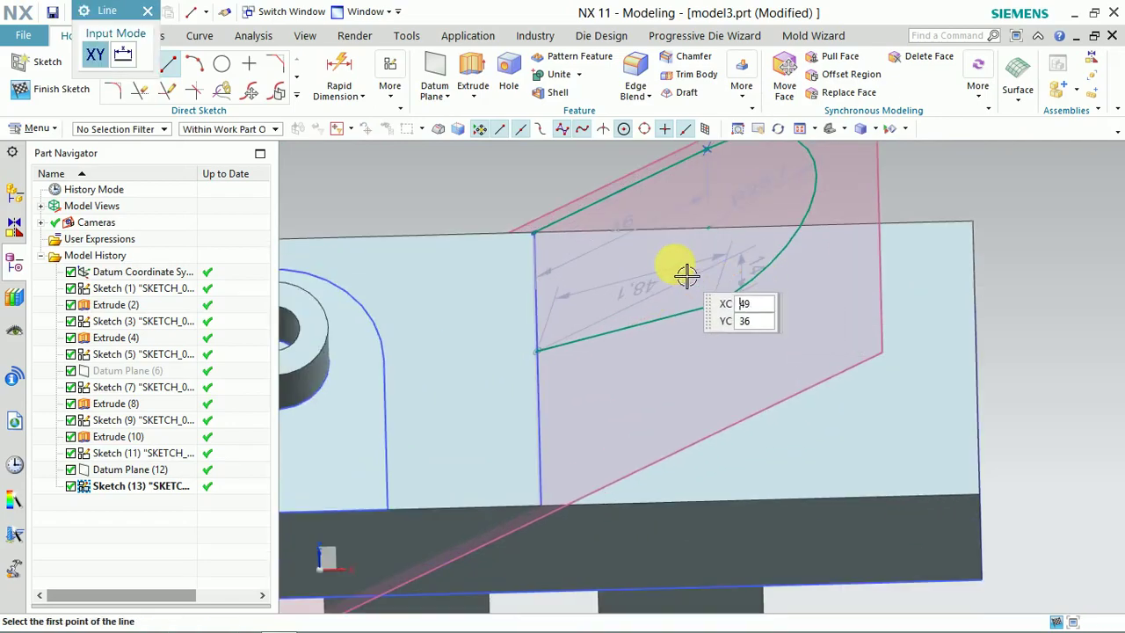
pyautogui.press('Escape')
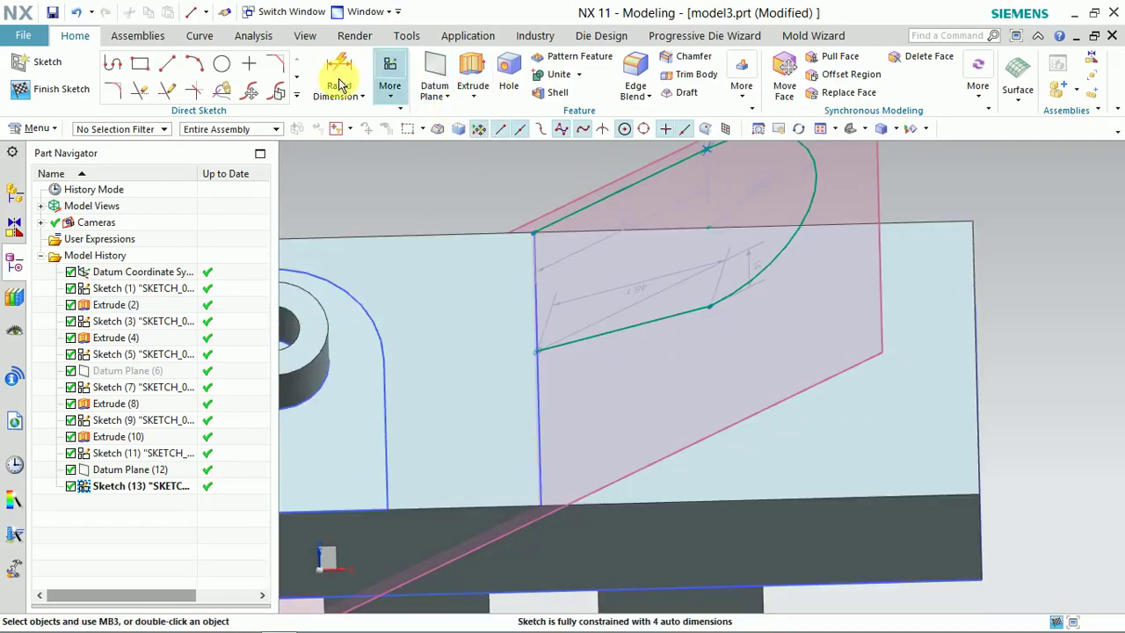
# Constrain the lower slot line to horizontal, undoing an accidental vertical constraint first
pyautogui.click(222, 89)
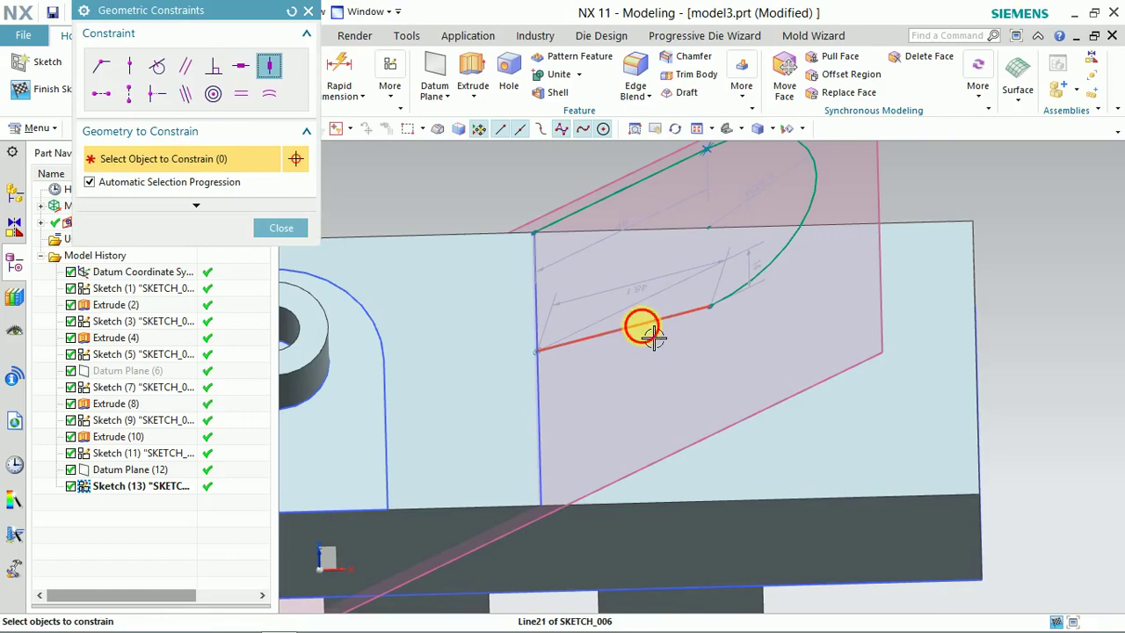
pyautogui.click(652, 333)
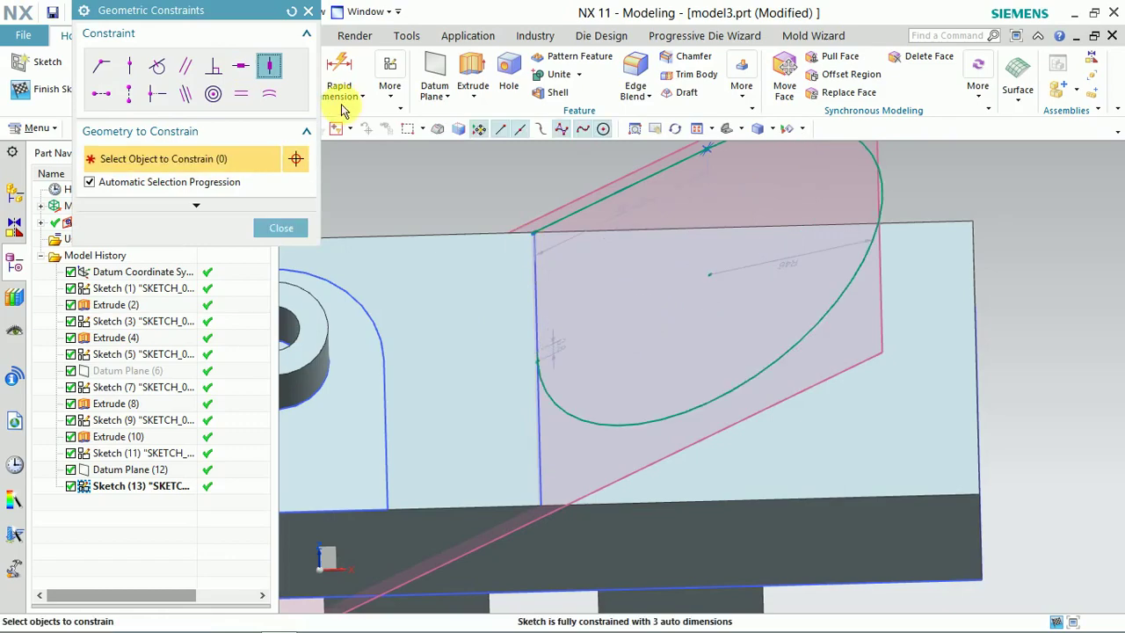
pyautogui.click(307, 10)
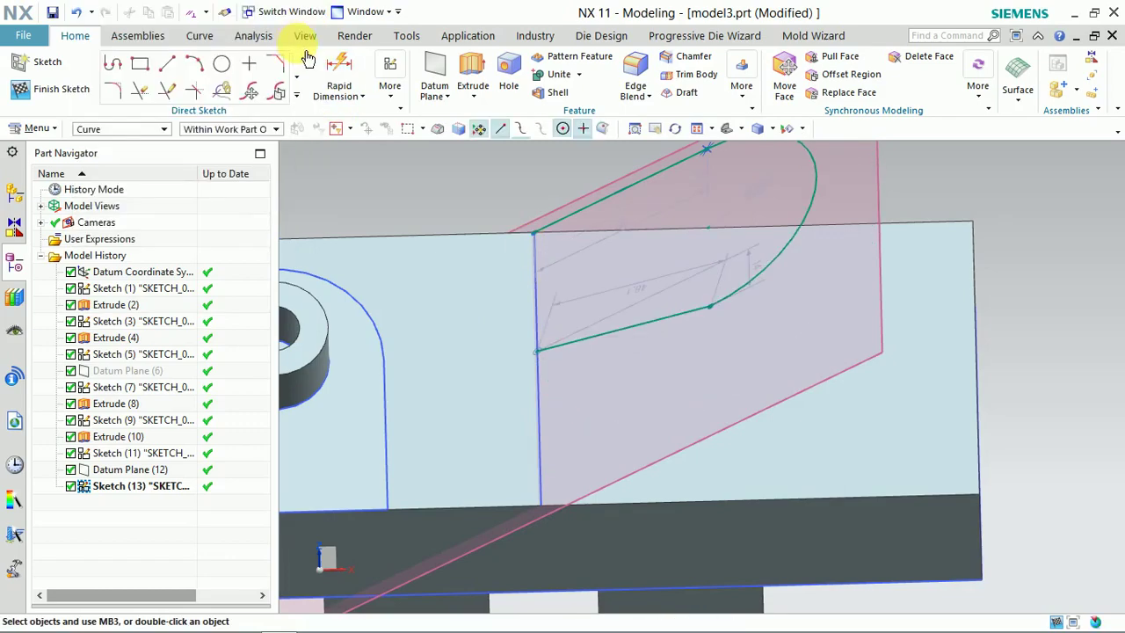
pyautogui.click(221, 91)
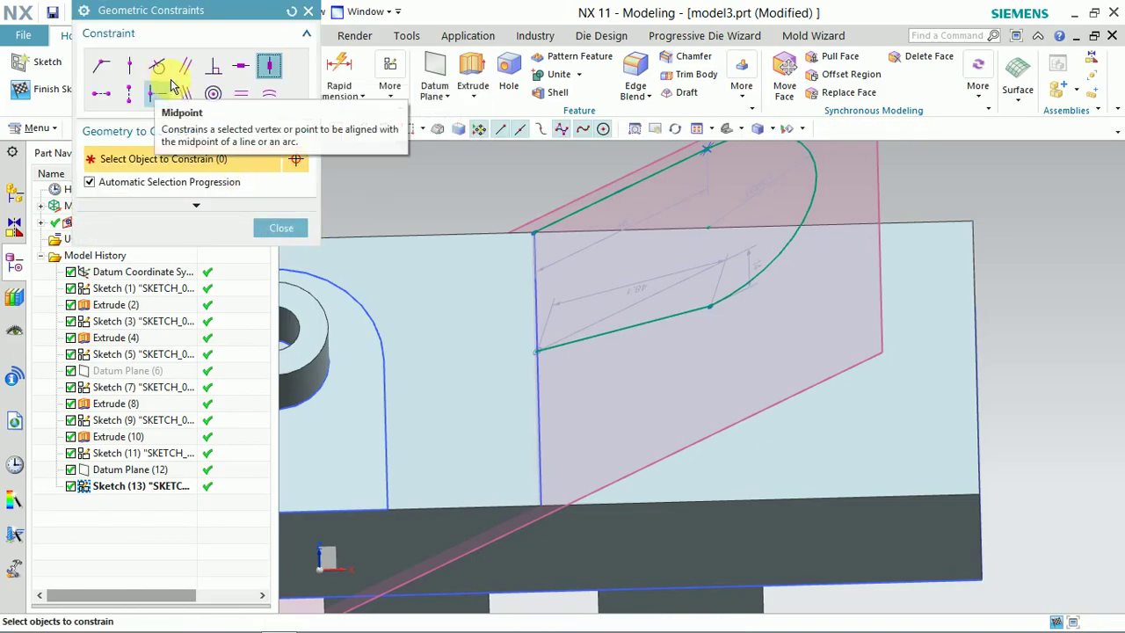
pyautogui.click(241, 65)
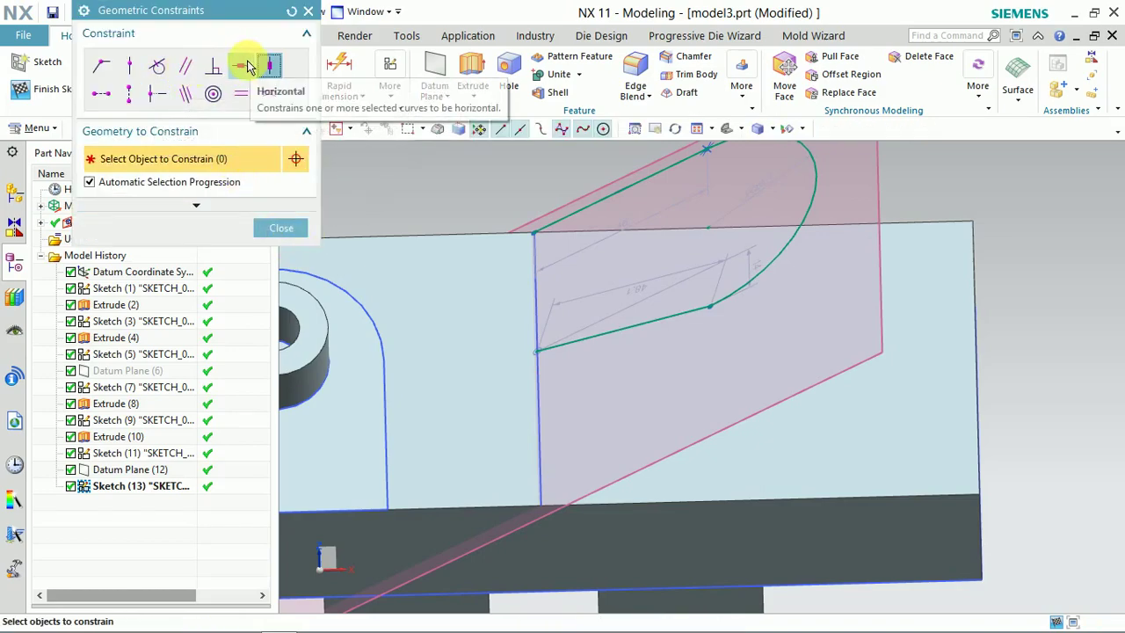
pyautogui.click(648, 332)
pyautogui.scroll(-2, 542, 378)
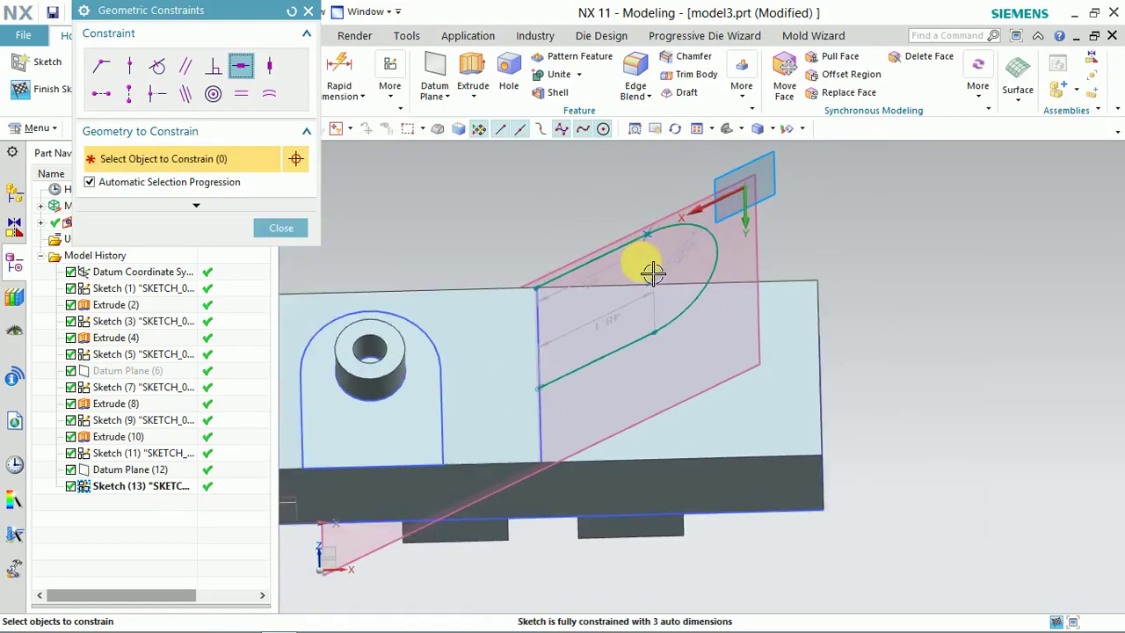
pyautogui.scroll(1, 652, 273)
pyautogui.click(308, 9)
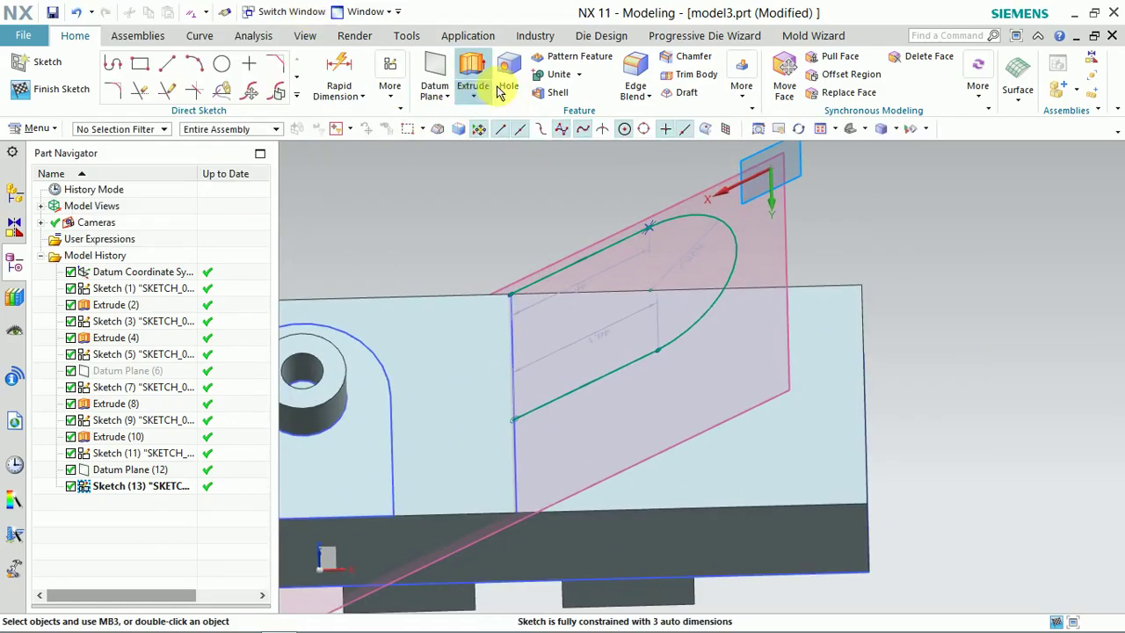
pyautogui.click(390, 77)
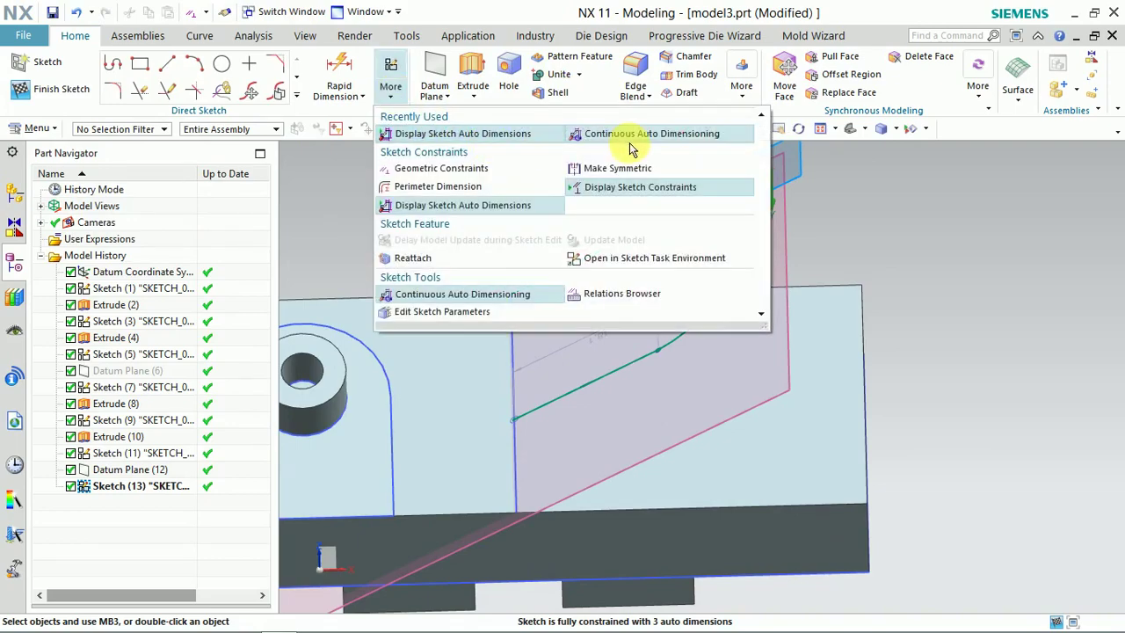
# Set line dimensions p26 and p27 to 50 mm and arc radius p28 to 35 mm
pyautogui.click(628, 133)
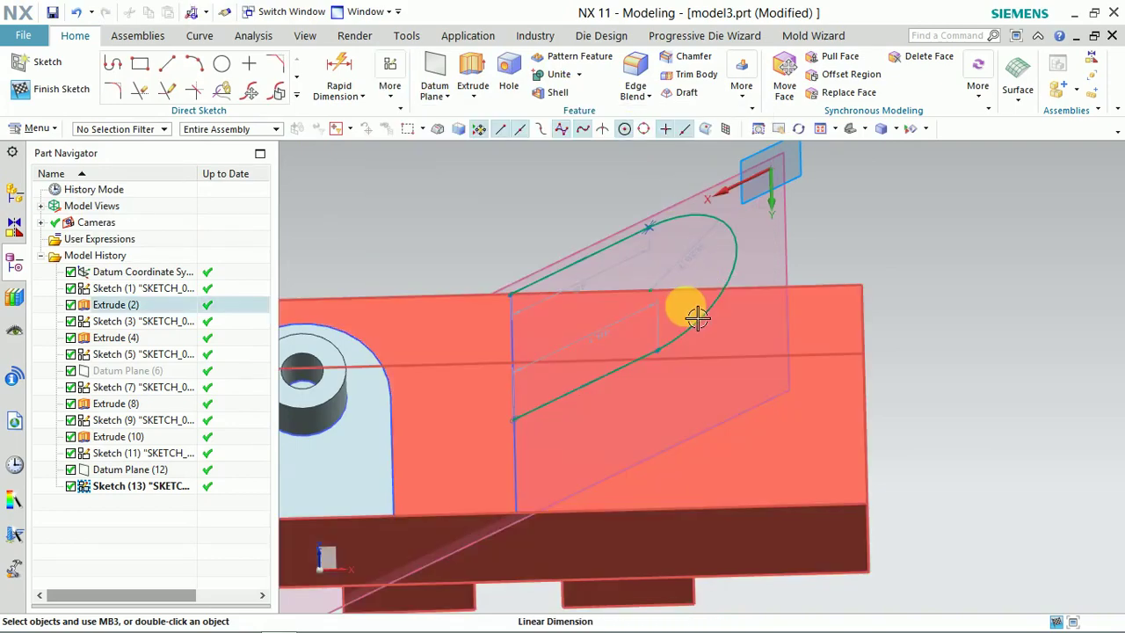
pyautogui.scroll(2, 665, 302)
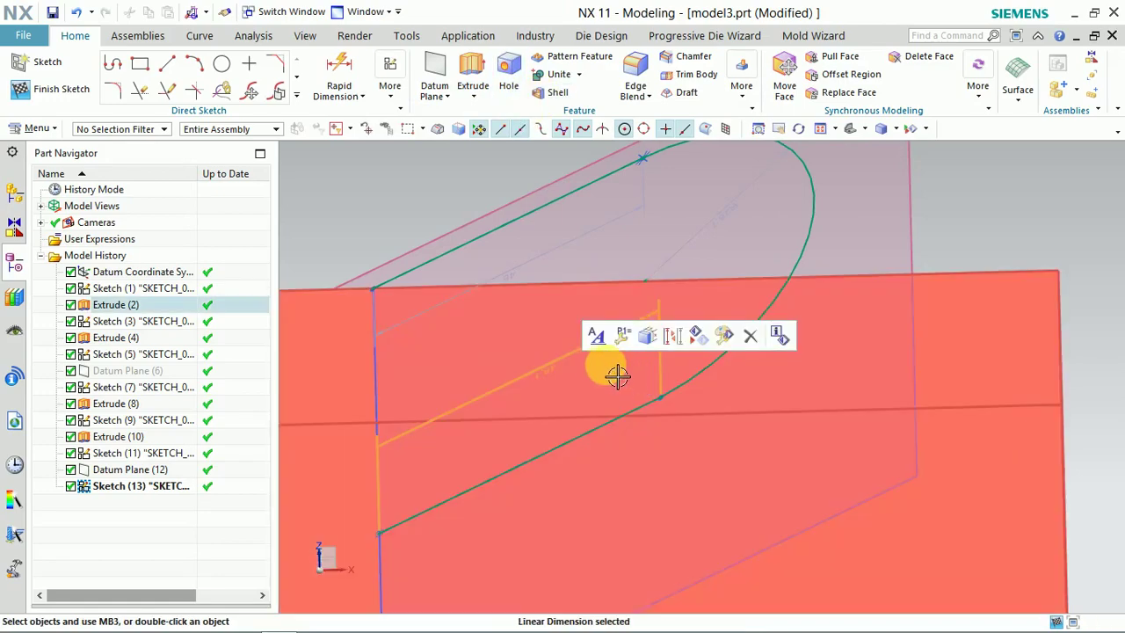
pyautogui.doubleClick(537, 367)
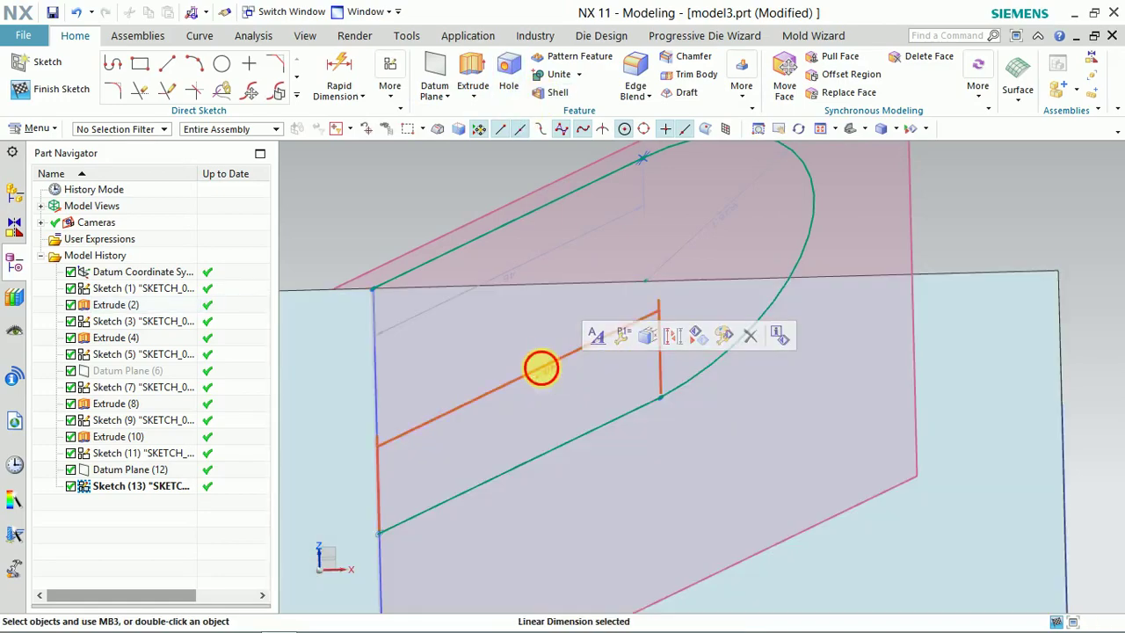
pyautogui.click(696, 398)
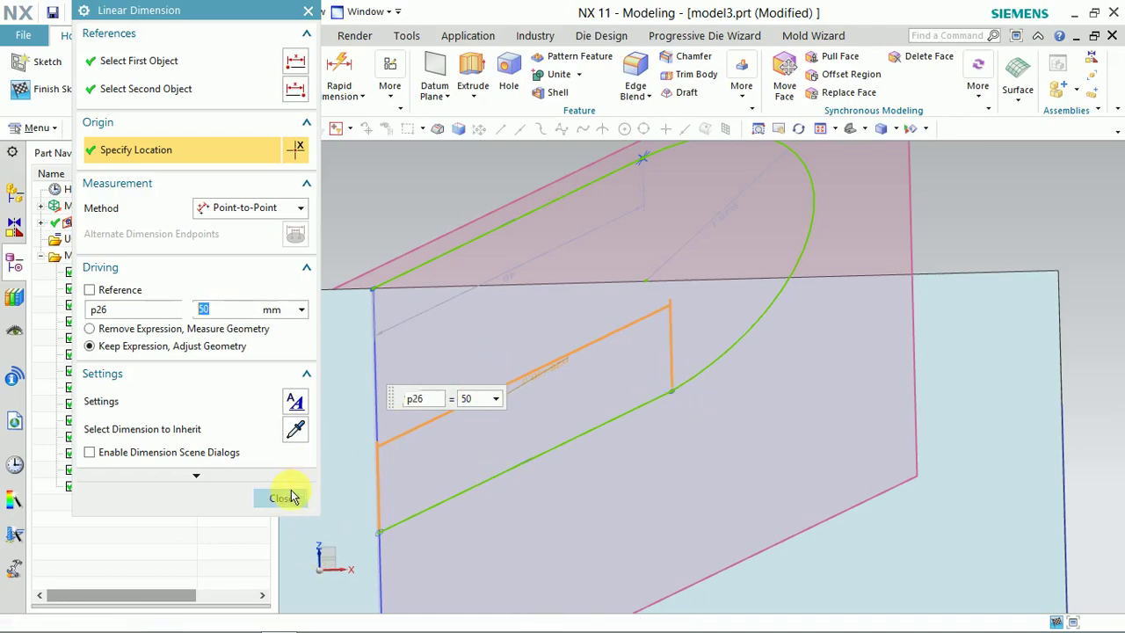
pyautogui.scroll(-3, 654, 334)
pyautogui.scroll(2, 606, 343)
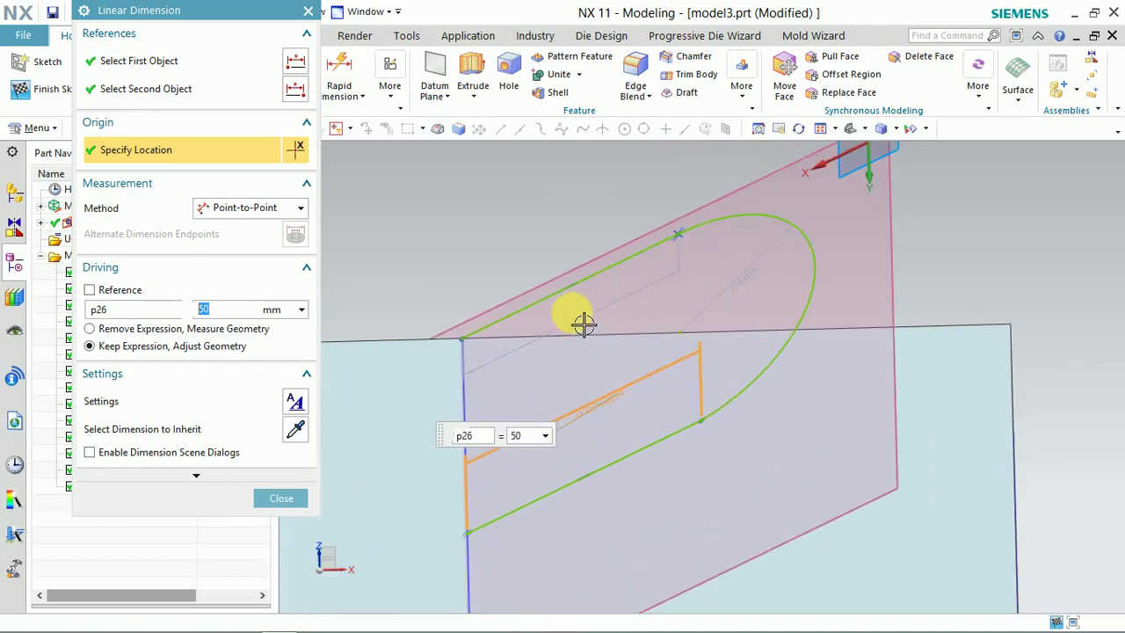
pyautogui.click(595, 324)
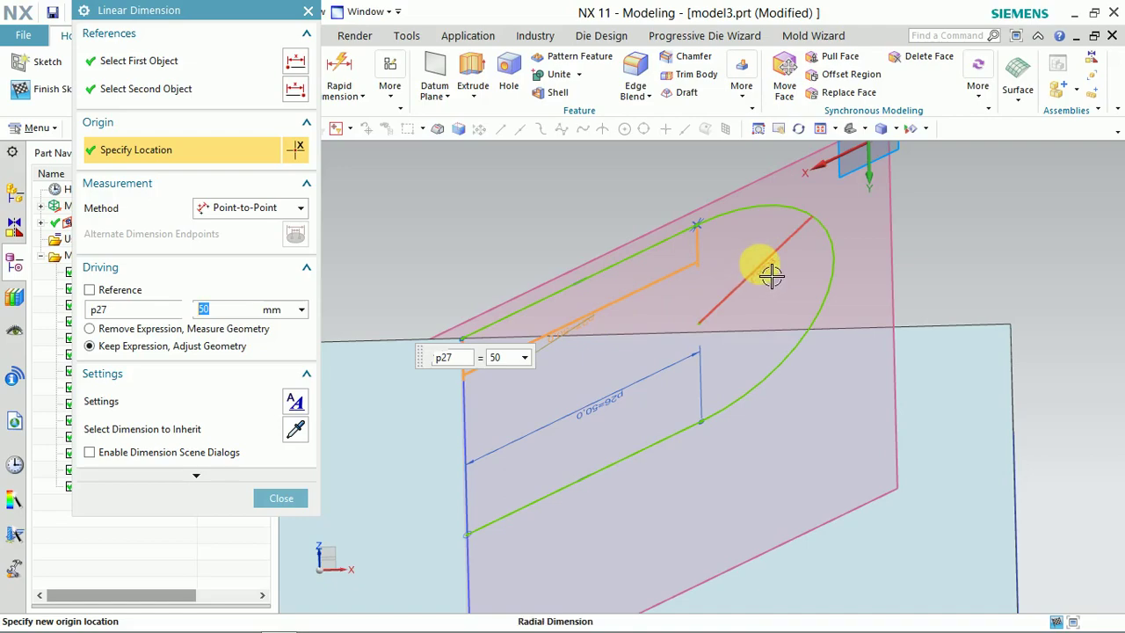
pyautogui.middleClick(778, 279)
pyautogui.write('35')
pyautogui.press('Return')
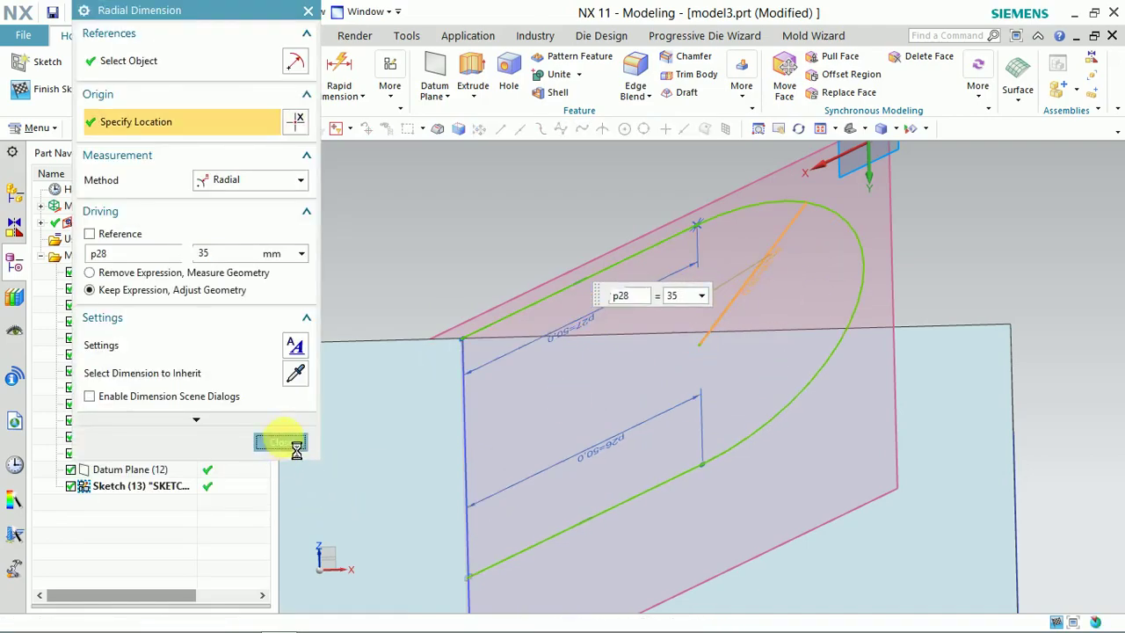
pyautogui.click(294, 441)
# Delete the tangent constraint at the upper line–arc junction, then restore the trimetric view
pyautogui.scroll(-2, 716, 250)
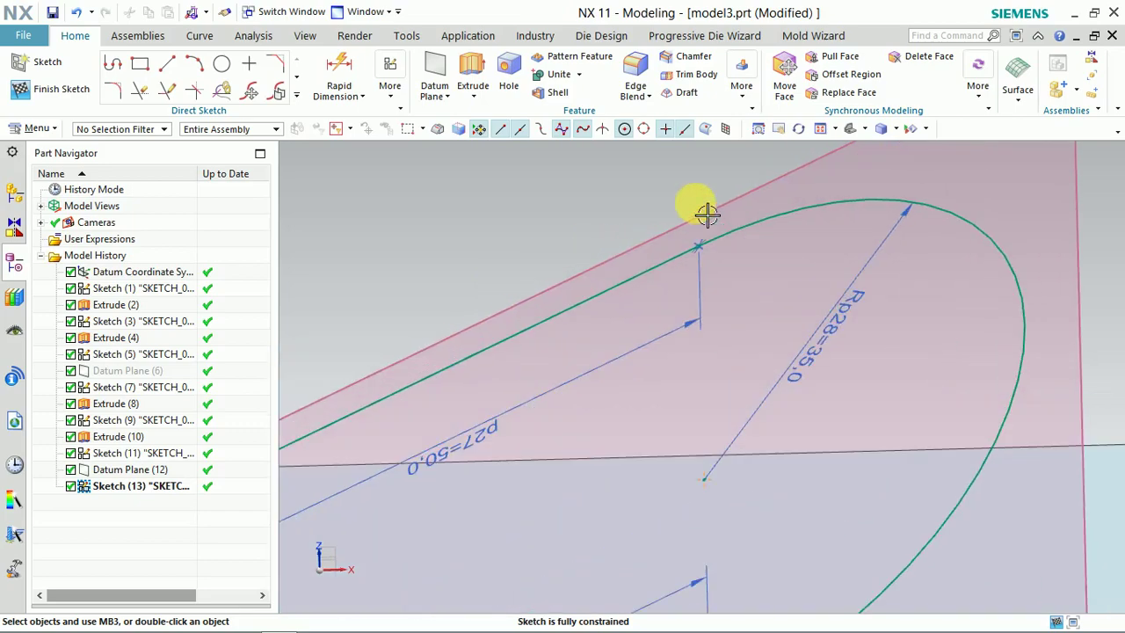
pyautogui.scroll(-2, 697, 240)
pyautogui.scroll(-1, 710, 246)
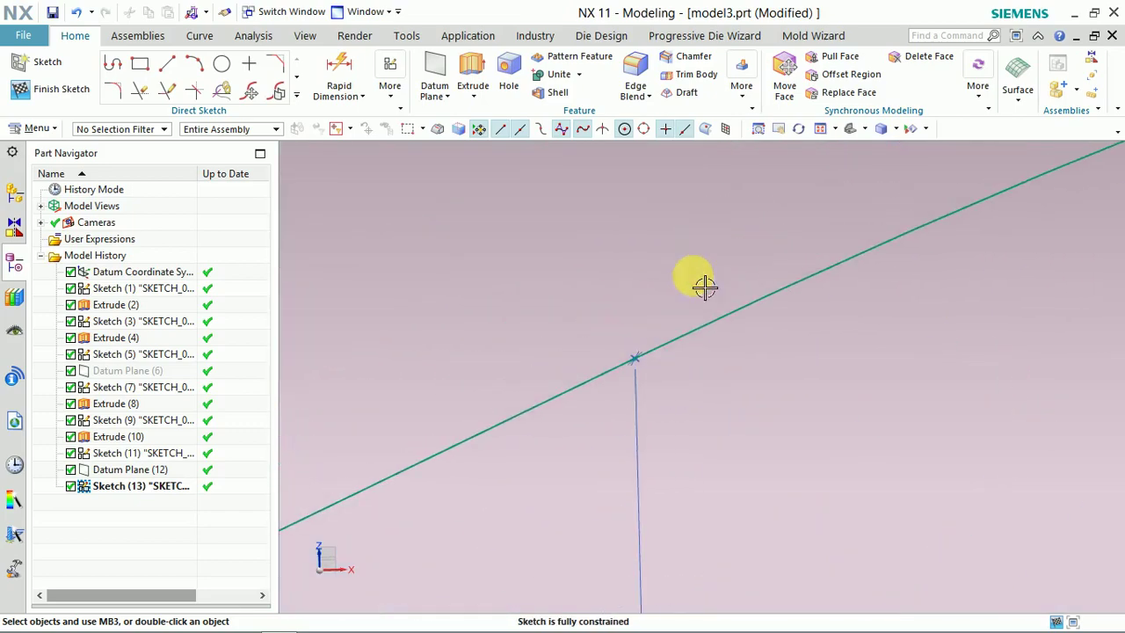
pyautogui.click(645, 373)
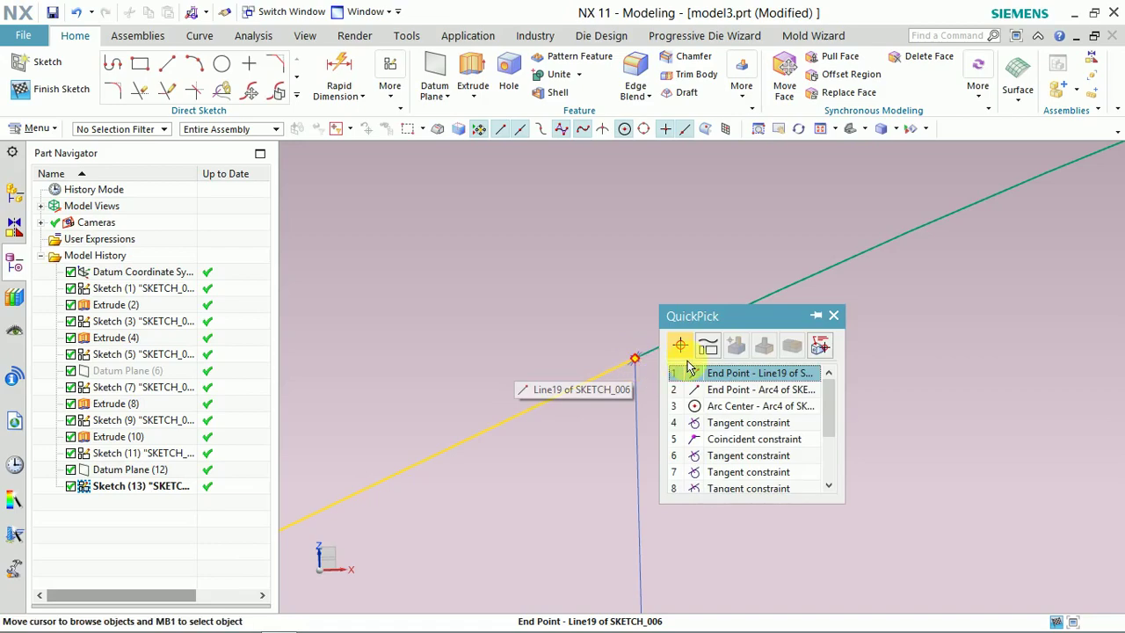
pyautogui.rightClick(725, 431)
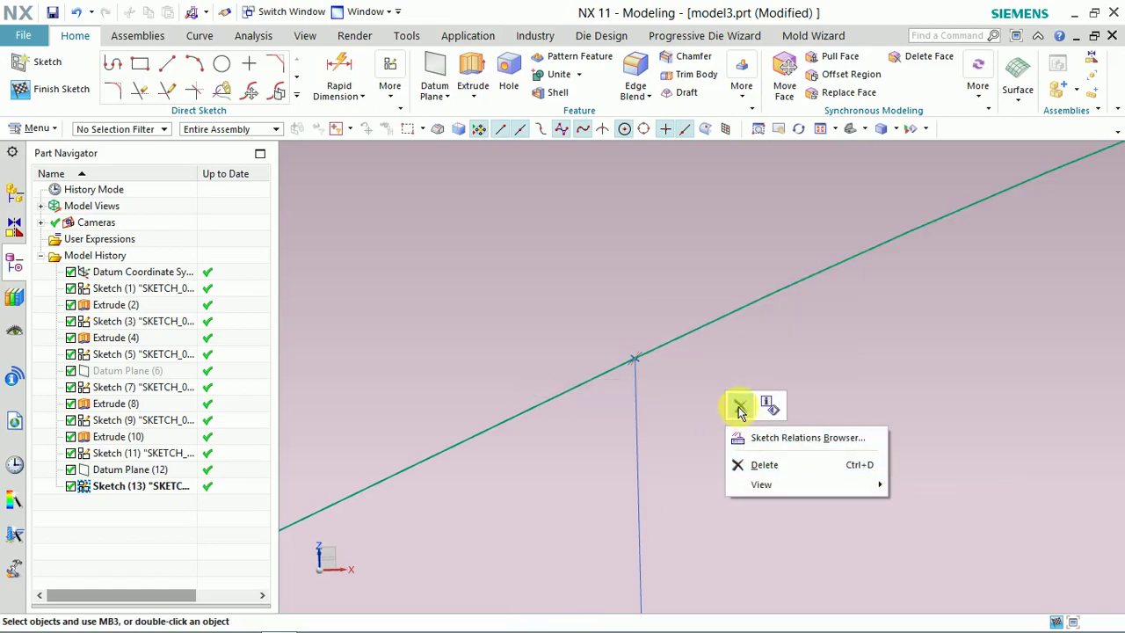
pyautogui.click(764, 470)
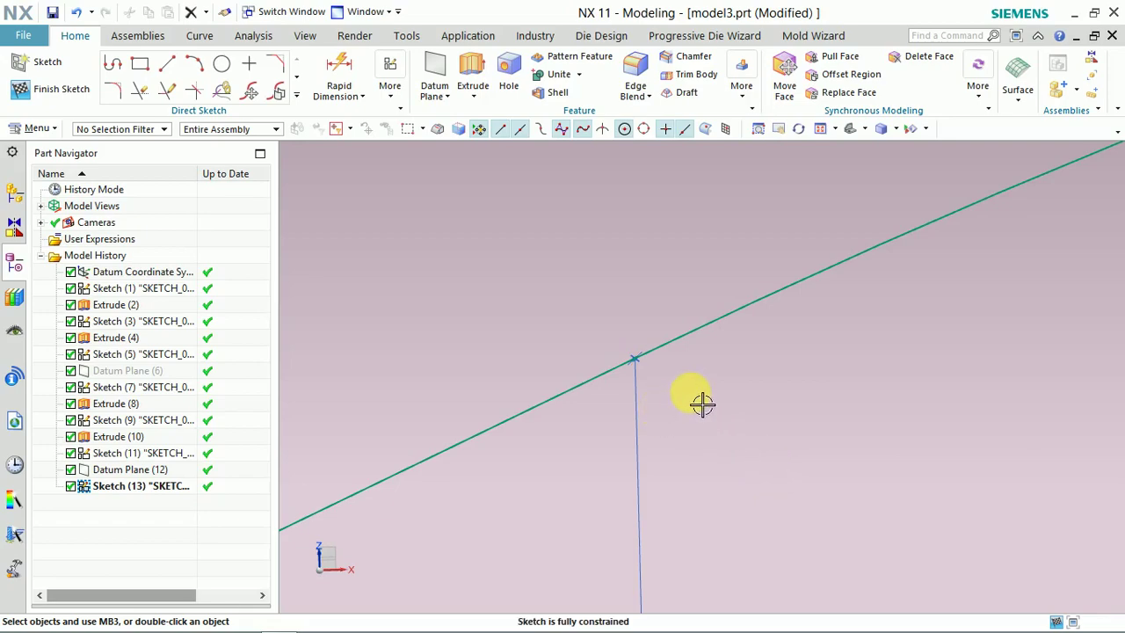
pyautogui.moveTo(702, 403); pyautogui.dragTo(603, 276, button='middle')
pyautogui.scroll(-3, 603, 276)
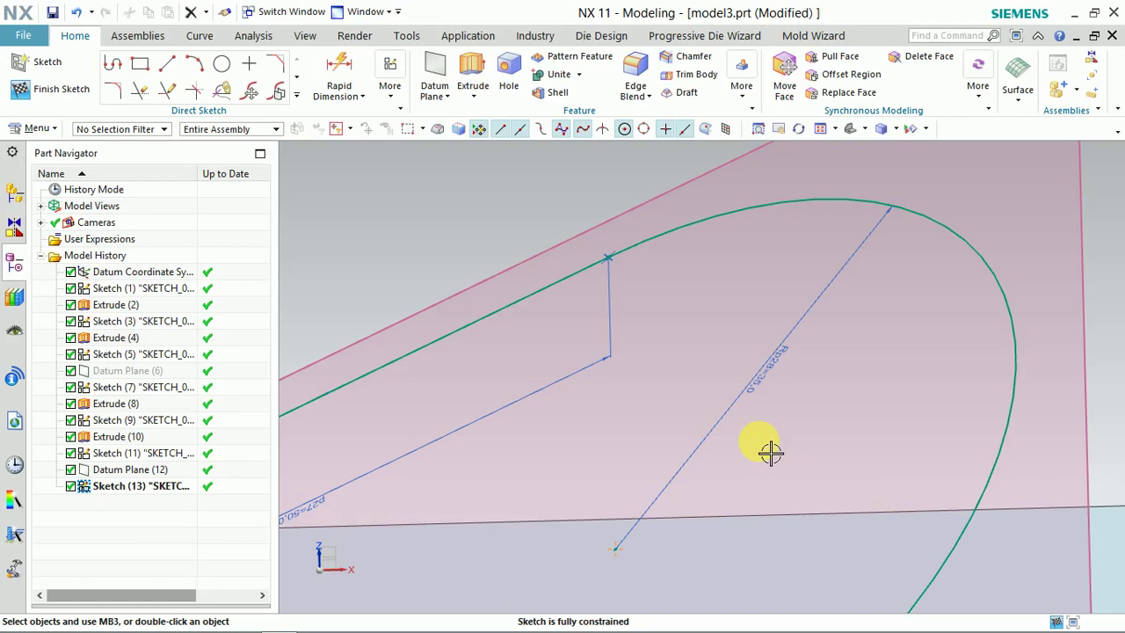
pyautogui.press('Home')
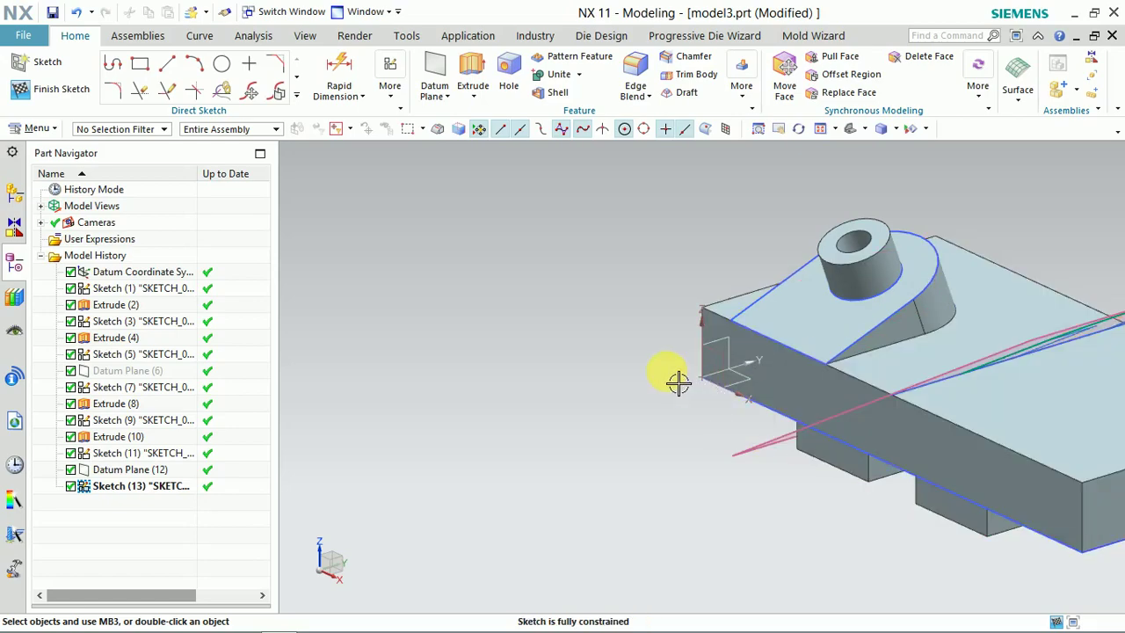
# Pan and rotate the model until the dimensioned slot sketch faces the screen
pyautogui.keyDown('shift'); pyautogui.moveTo(619, 337); pyautogui.dragTo(427, 352, button='middle'); pyautogui.keyUp('shift')
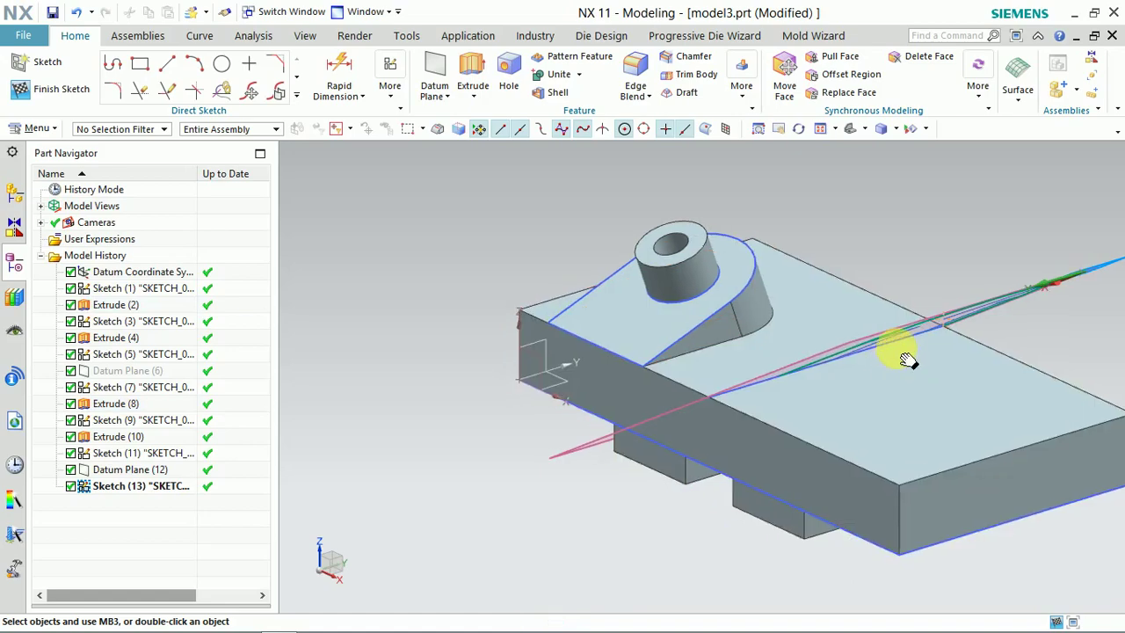
pyautogui.moveTo(891, 346)
pyautogui.keyDown('shift'); pyautogui.mouseDown(button='middle')
pyautogui.moveTo(685, 410)
pyautogui.moveTo(690, 371)
pyautogui.mouseUp(button='middle'); pyautogui.keyUp('shift')
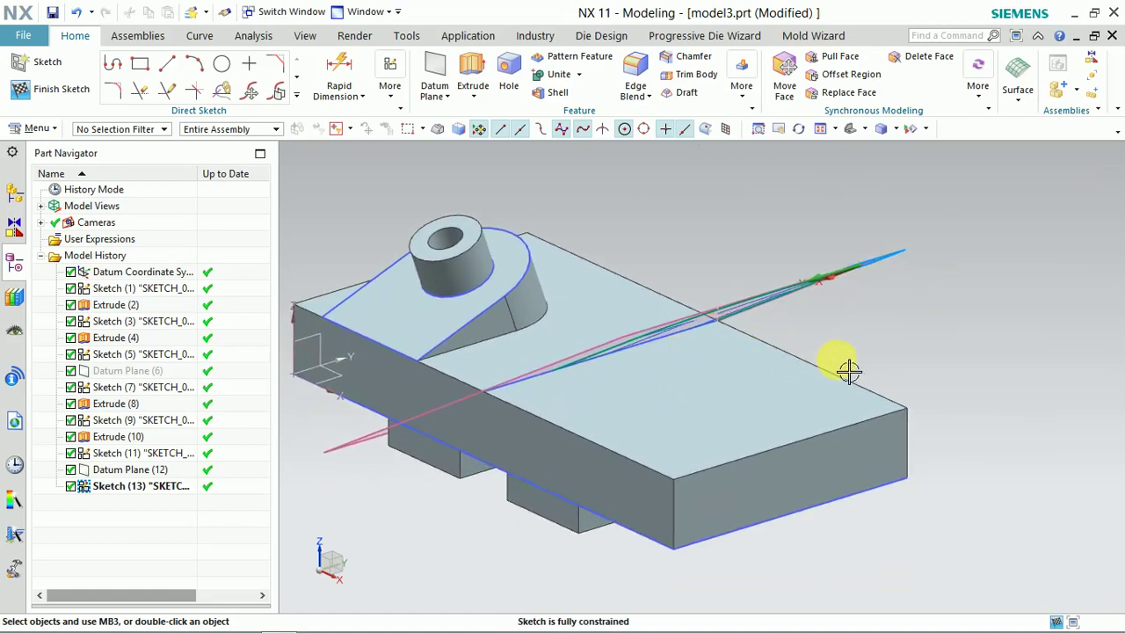
pyautogui.moveTo(816, 381)
pyautogui.mouseDown(button='middle')
pyautogui.moveTo(897, 393)
pyautogui.moveTo(918, 422)
pyautogui.mouseUp(button='middle')
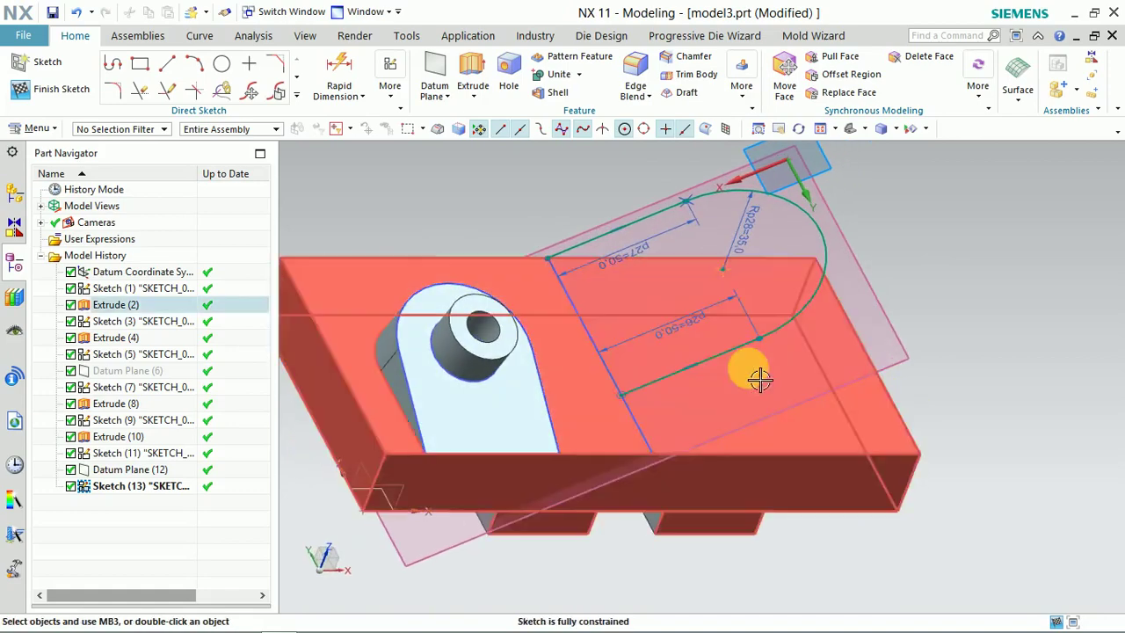
pyautogui.moveTo(753, 372)
pyautogui.mouseDown(button='middle')
pyautogui.moveTo(796, 428)
pyautogui.moveTo(736, 396)
pyautogui.moveTo(798, 377)
pyautogui.moveTo(799, 397)
pyautogui.mouseUp(button='middle')
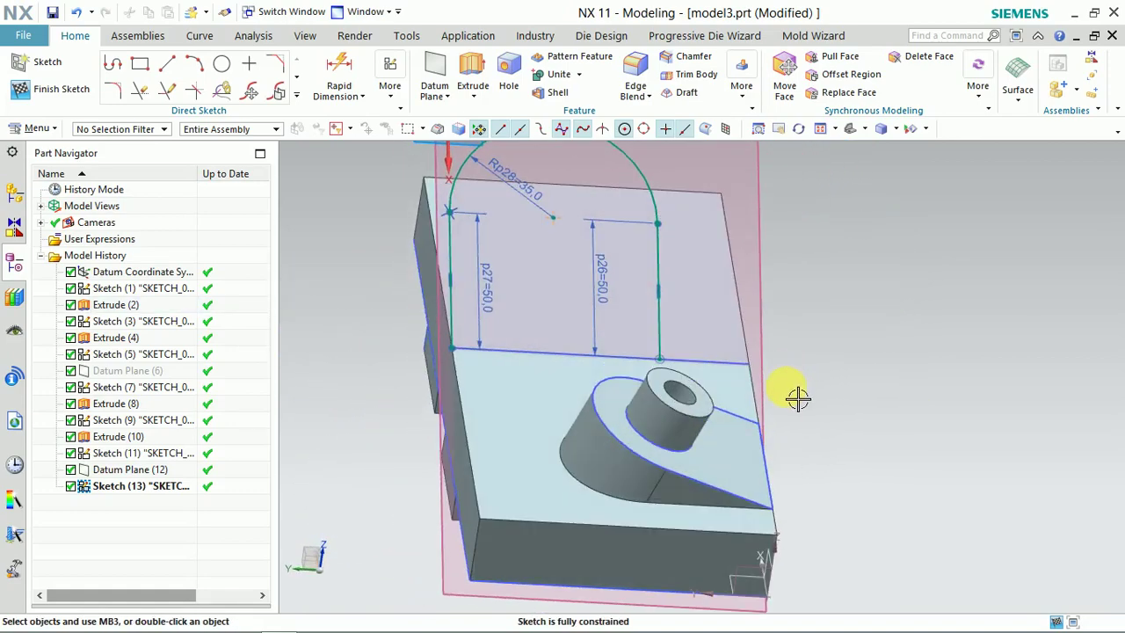
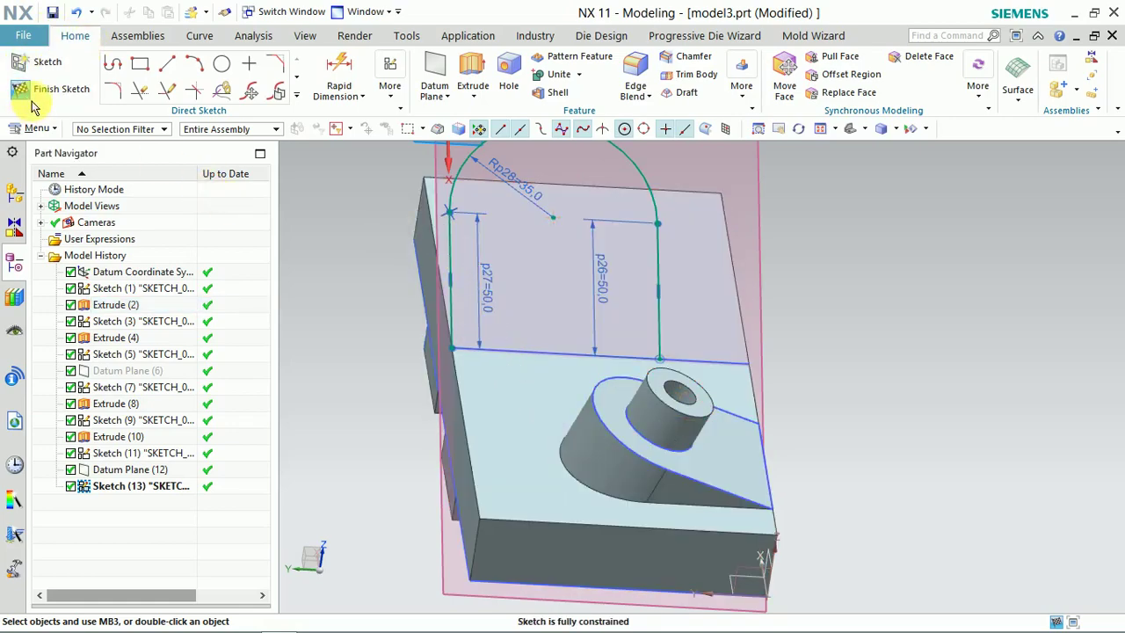
# Finish the lug sketch, abandoning an extrusion started afterwards
pyautogui.click(35, 88)
pyautogui.press('x')
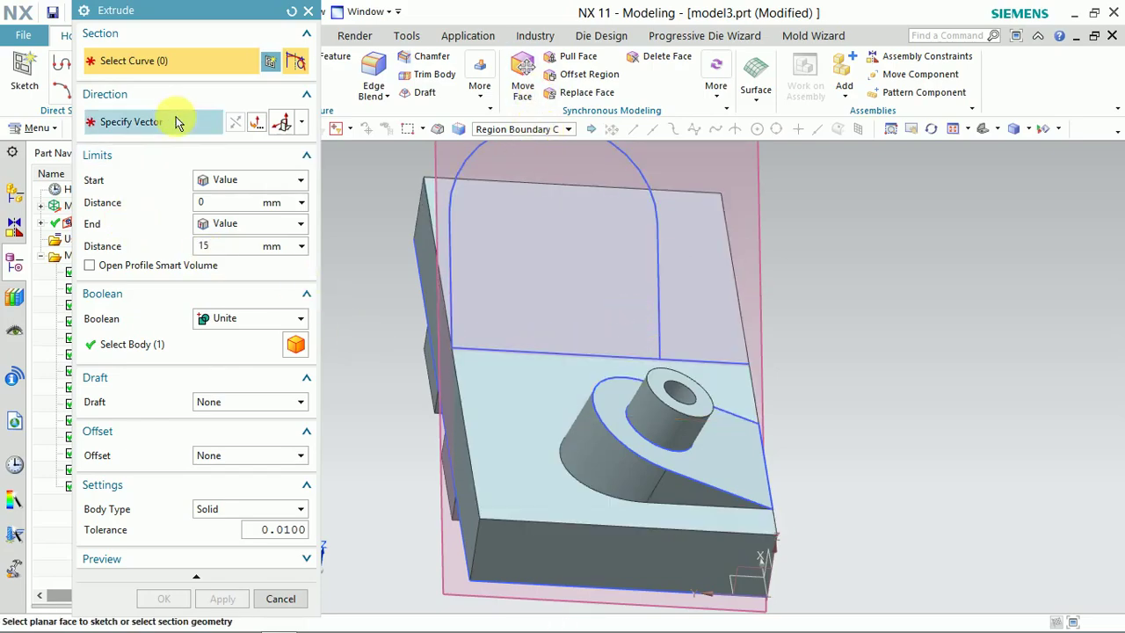
pyautogui.press('Escape')
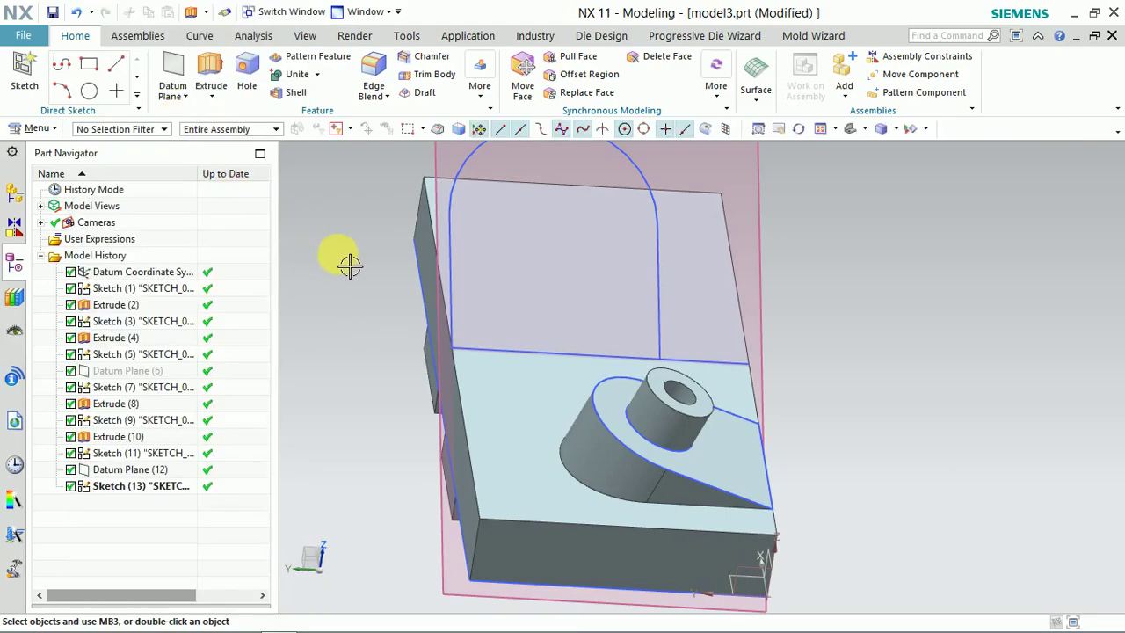
# Draw a single straight line along the edge on the angled datum plane
pyautogui.press('l')
pyautogui.click(450, 351)
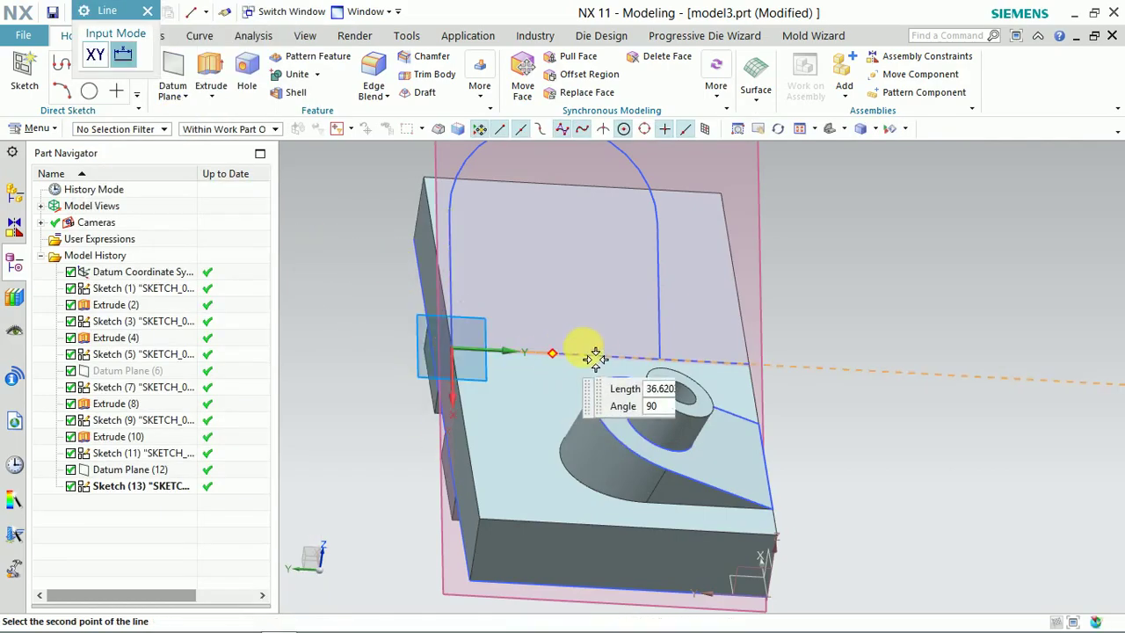
pyautogui.click(660, 360)
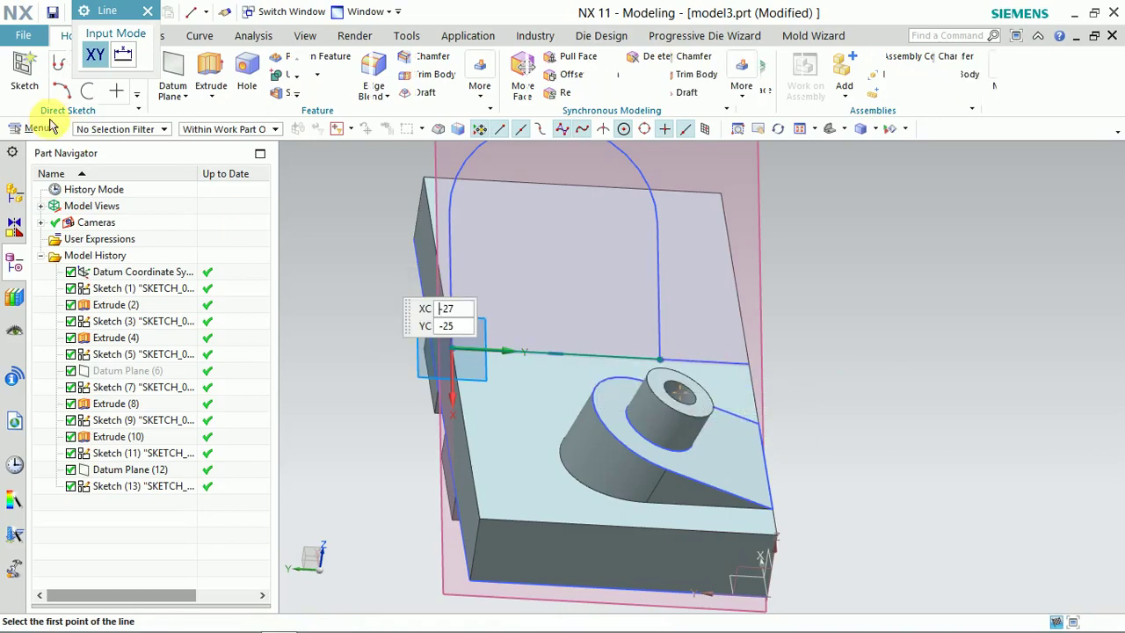
pyautogui.middleClick(360, 195)
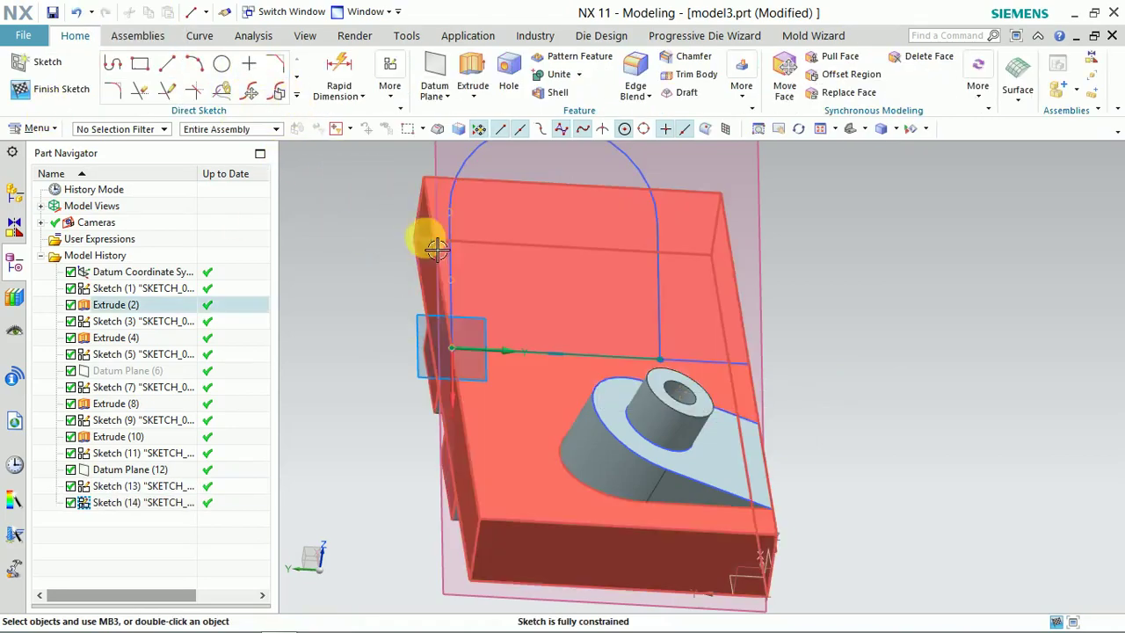
# Finish the new line sketch and orbit the model to view it from the side
pyautogui.click(50, 92)
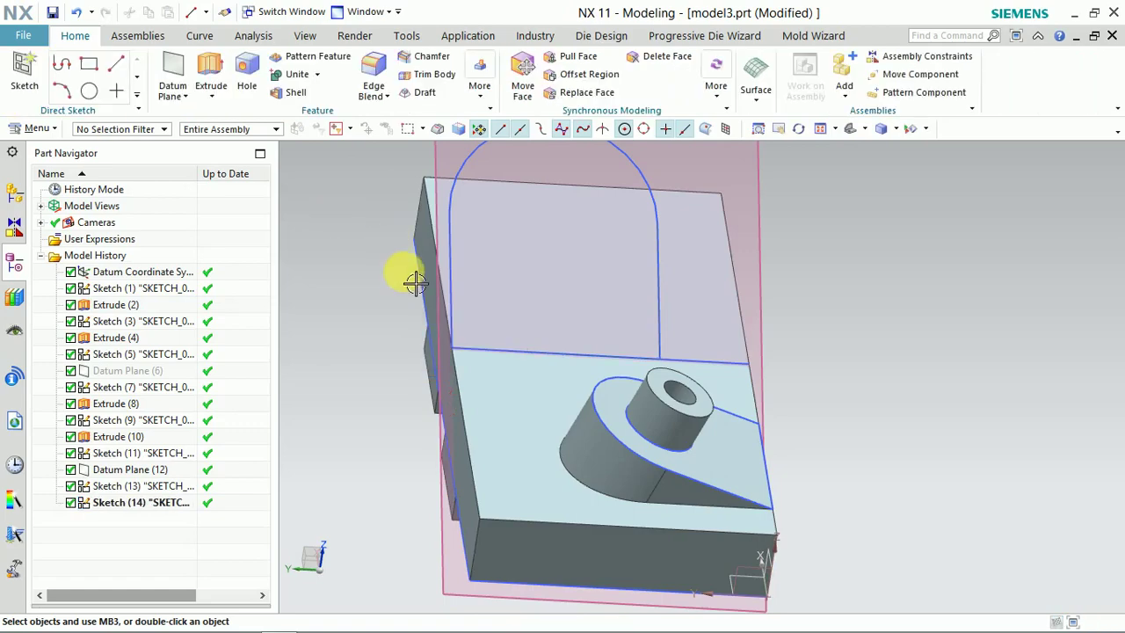
pyautogui.moveTo(391, 281); pyautogui.dragTo(364, 251, button='middle')
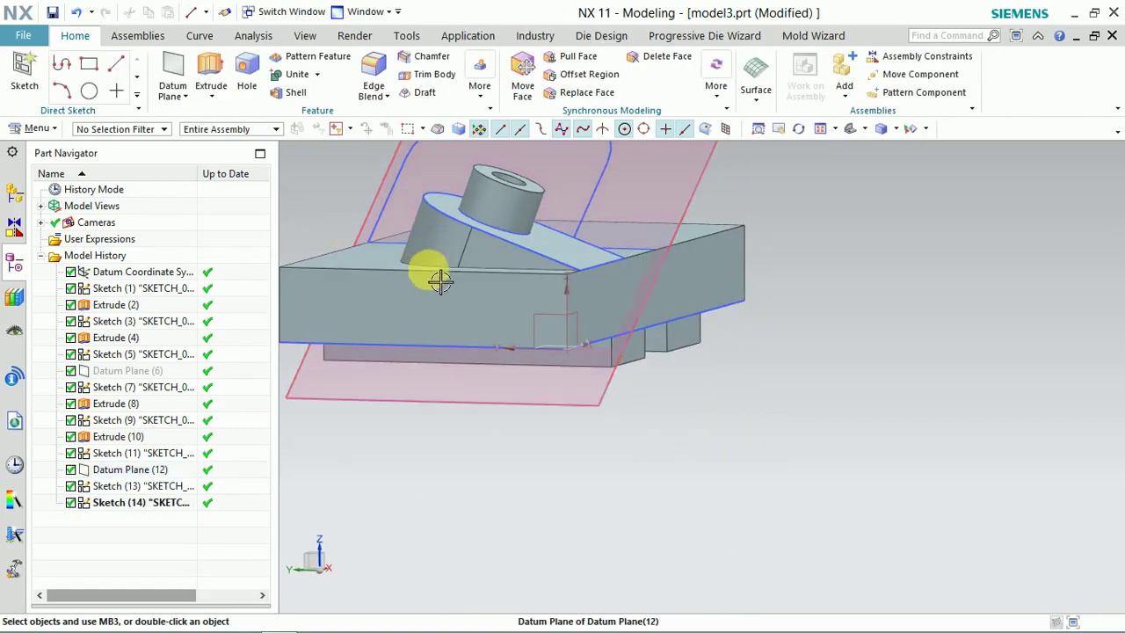
pyautogui.scroll(-5, 440, 275)
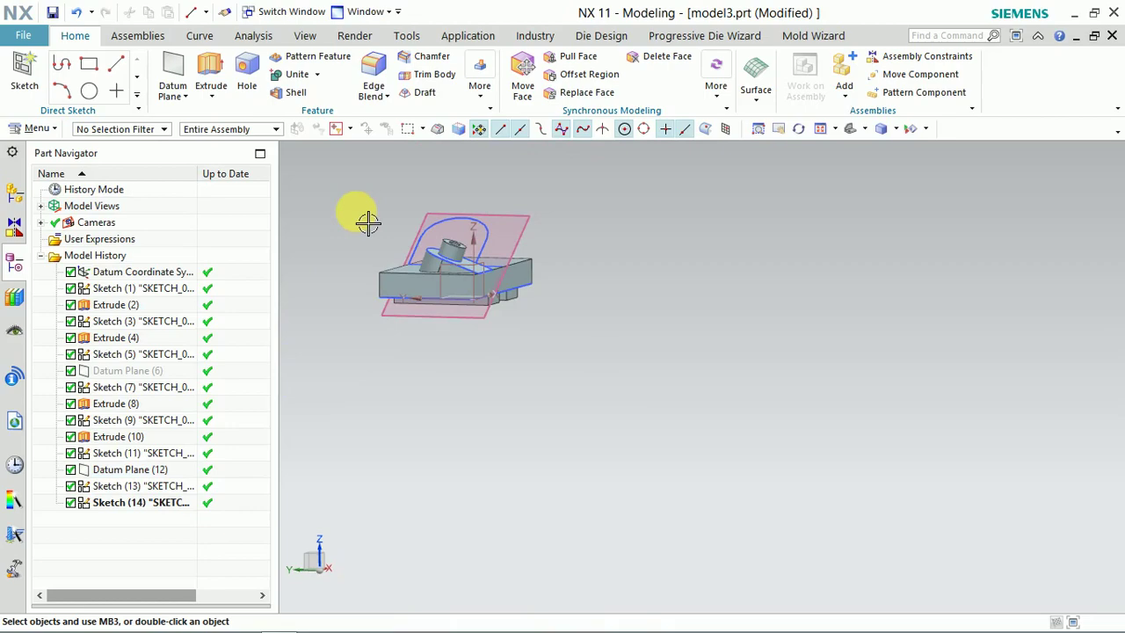
pyautogui.scroll(5, 413, 263)
pyautogui.moveTo(364, 205); pyautogui.dragTo(540, 252, button='middle')
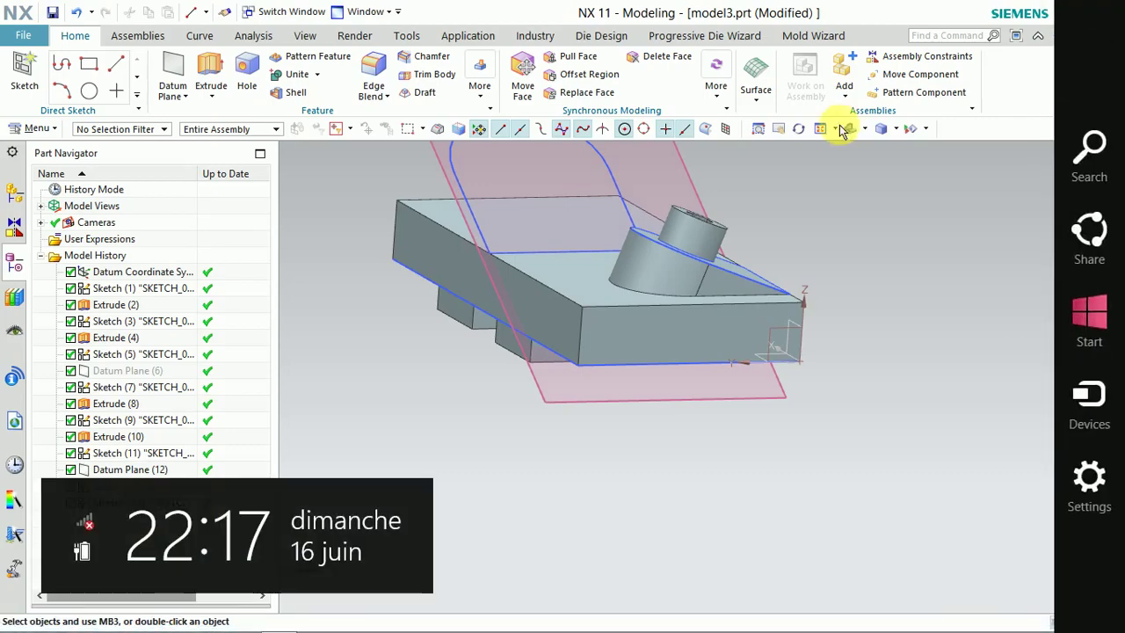
pyautogui.scroll(-3, 443, 261)
pyautogui.scroll(3, 443, 261)
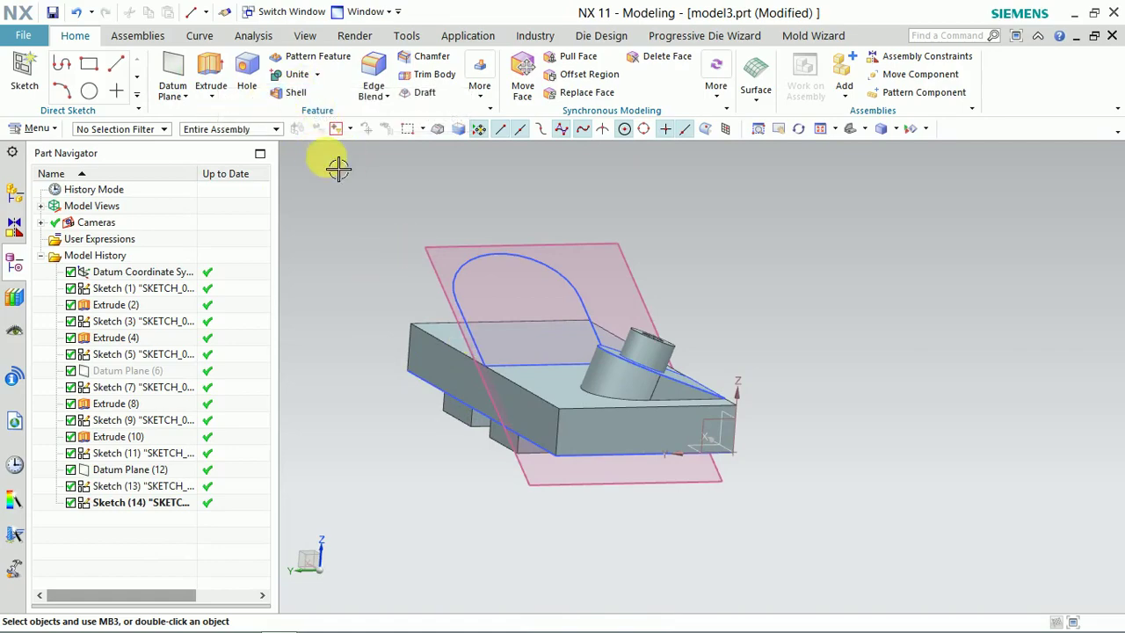
# Start an extrusion with 0 to 15 mm limits and Unite against the body
pyautogui.rightClick(74, 546)
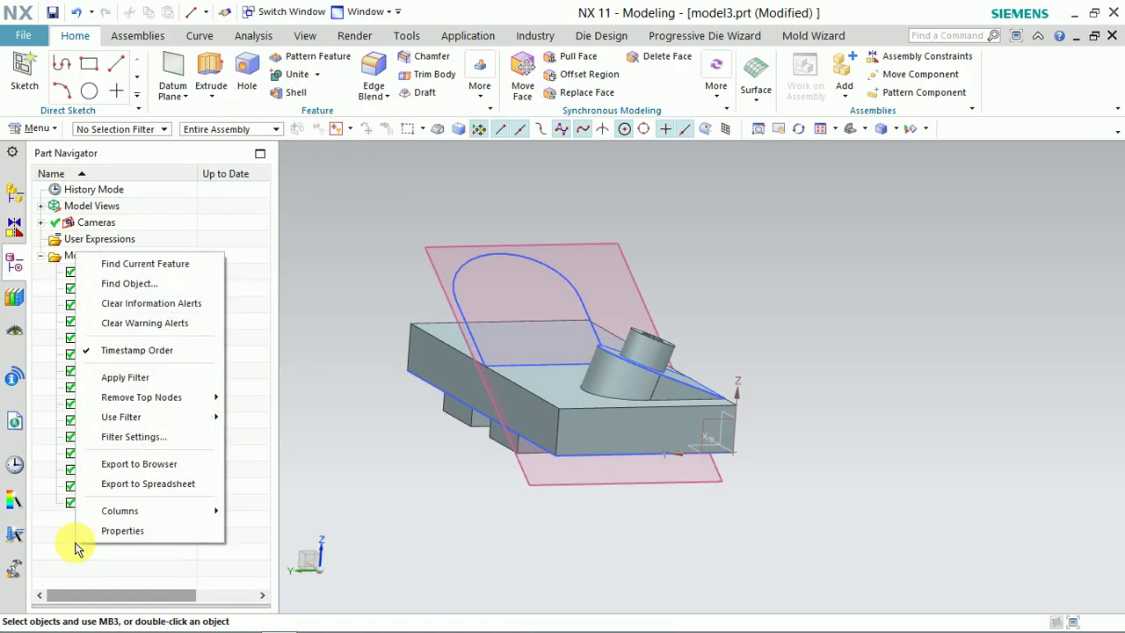
pyautogui.click(72, 549)
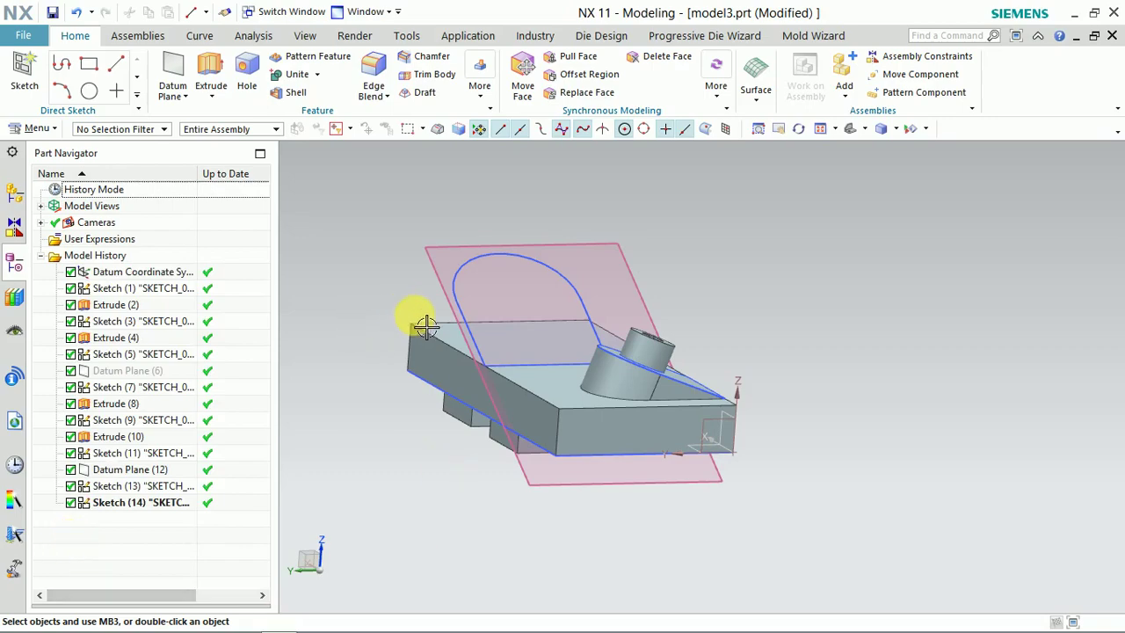
pyautogui.moveTo(421, 322)
pyautogui.mouseDown(button='middle')
pyautogui.moveTo(439, 389)
pyautogui.moveTo(477, 319)
pyautogui.mouseUp(button='middle')
pyautogui.click(211, 75)
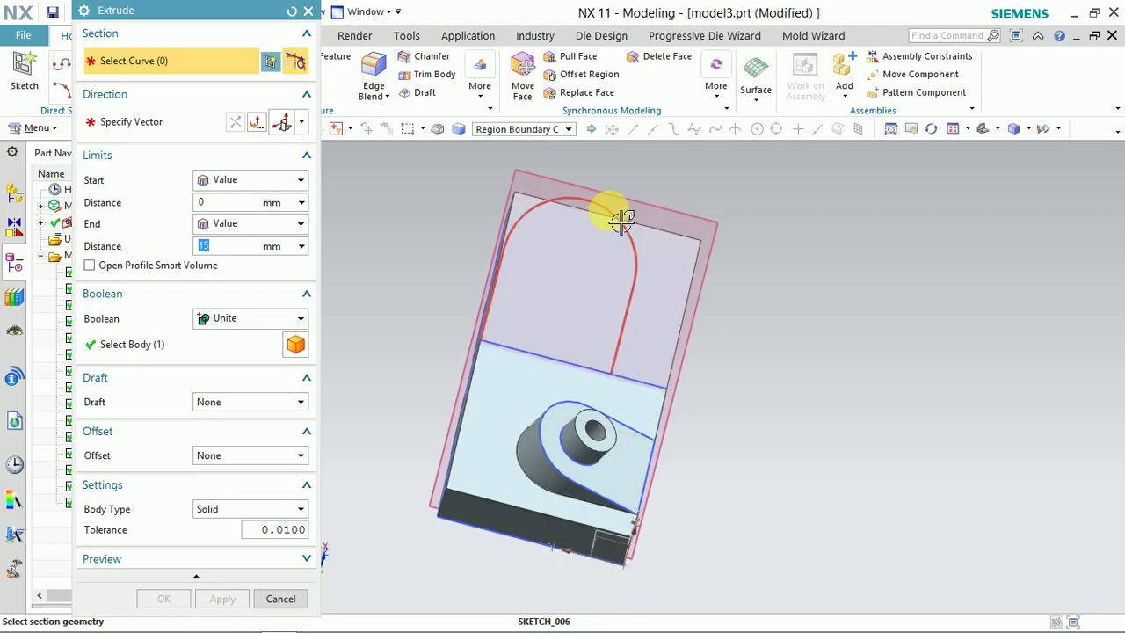
# Cancel the extrusion and reopen the rounded lug sketch for editing
pyautogui.press('Escape')
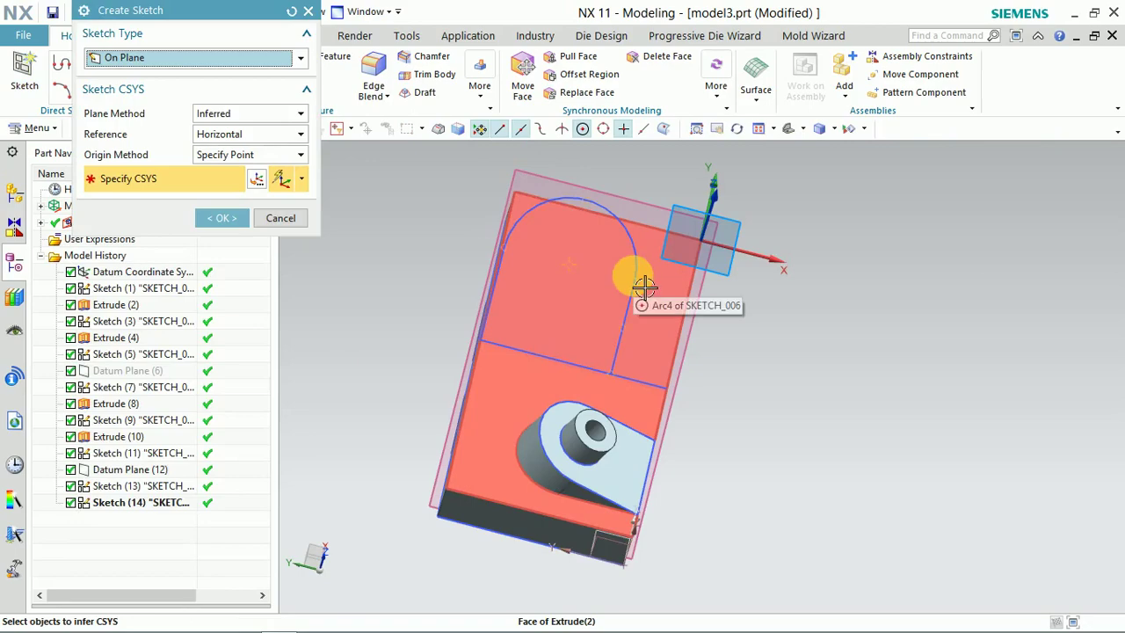
pyautogui.press('Escape')
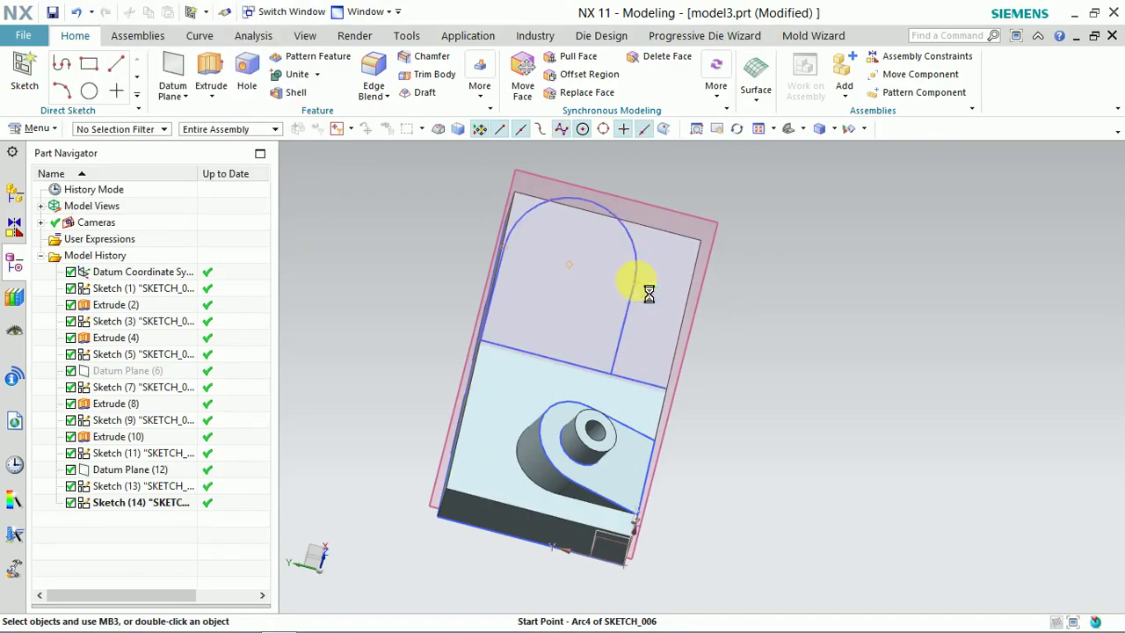
pyautogui.doubleClick(645, 300)
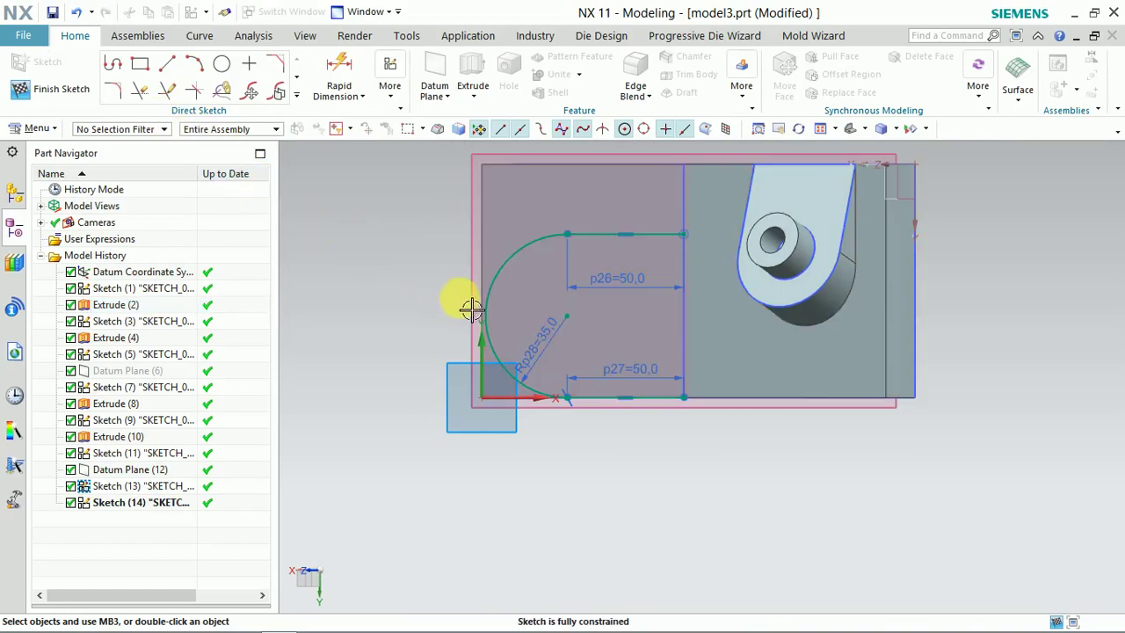
# Draw a vertical line joining the two 50 mm lines' open ends, then finish the sketch
pyautogui.press('l')
pyautogui.click(701, 308)
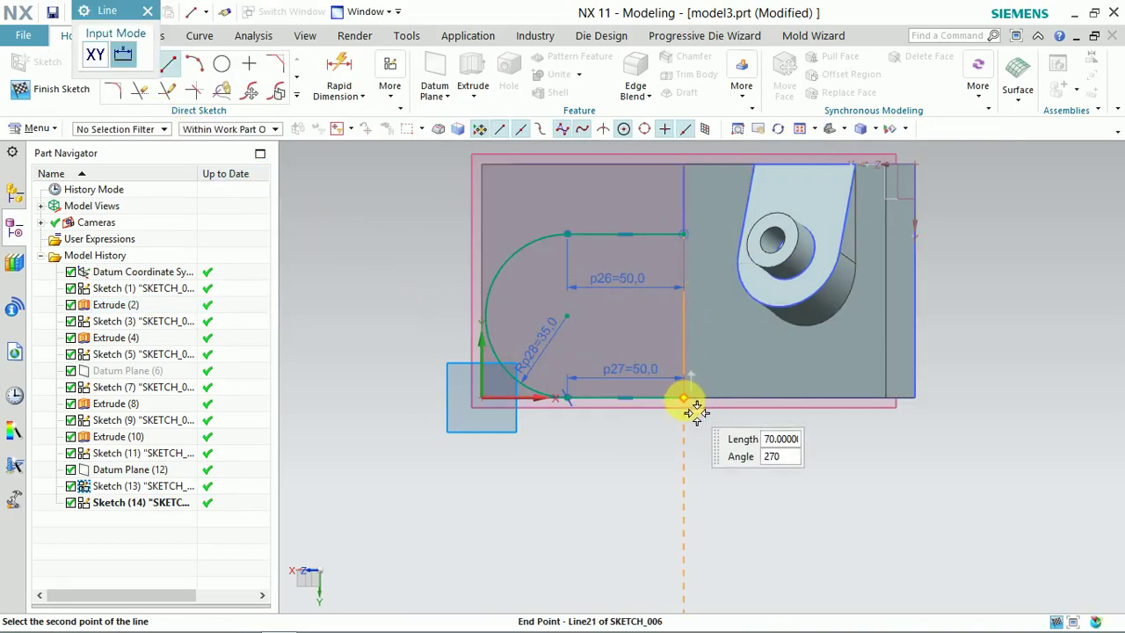
pyautogui.click(682, 458)
pyautogui.press('Escape')
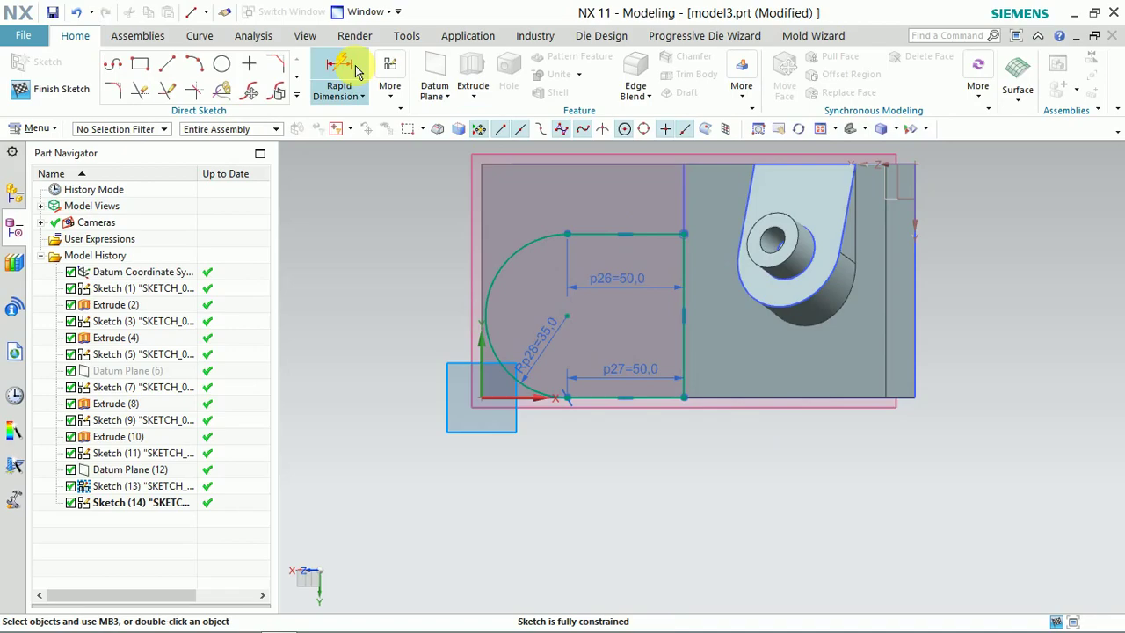
pyautogui.click(48, 87)
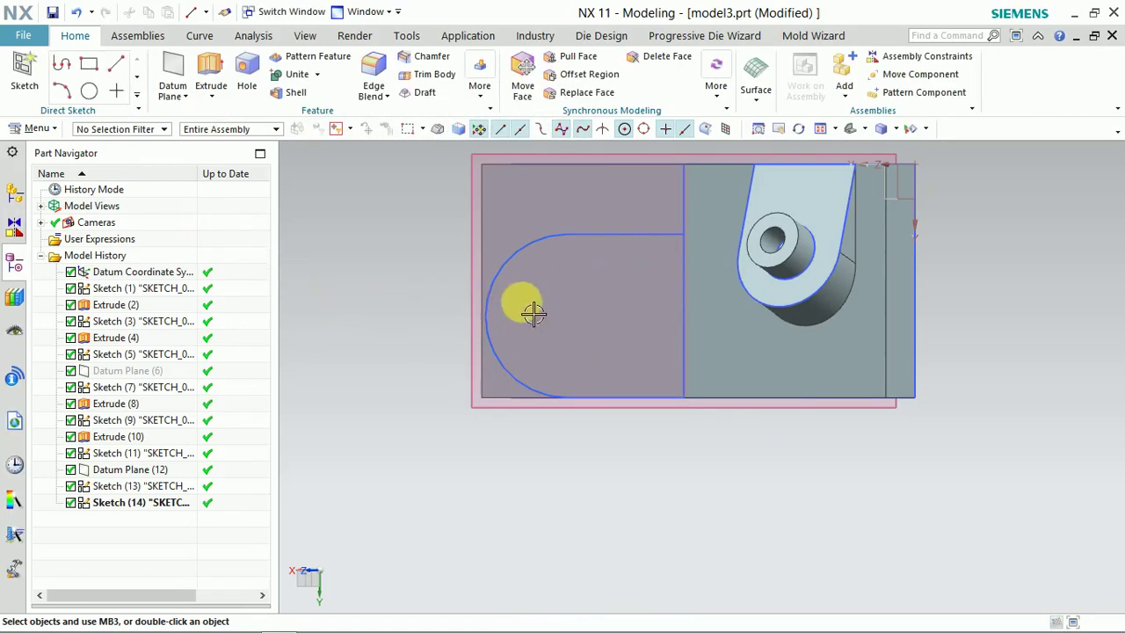
# Extrude the closed rounded lug profile to a 50 mm end with Boolean Unite
pyautogui.press('x')
pyautogui.click(557, 254)
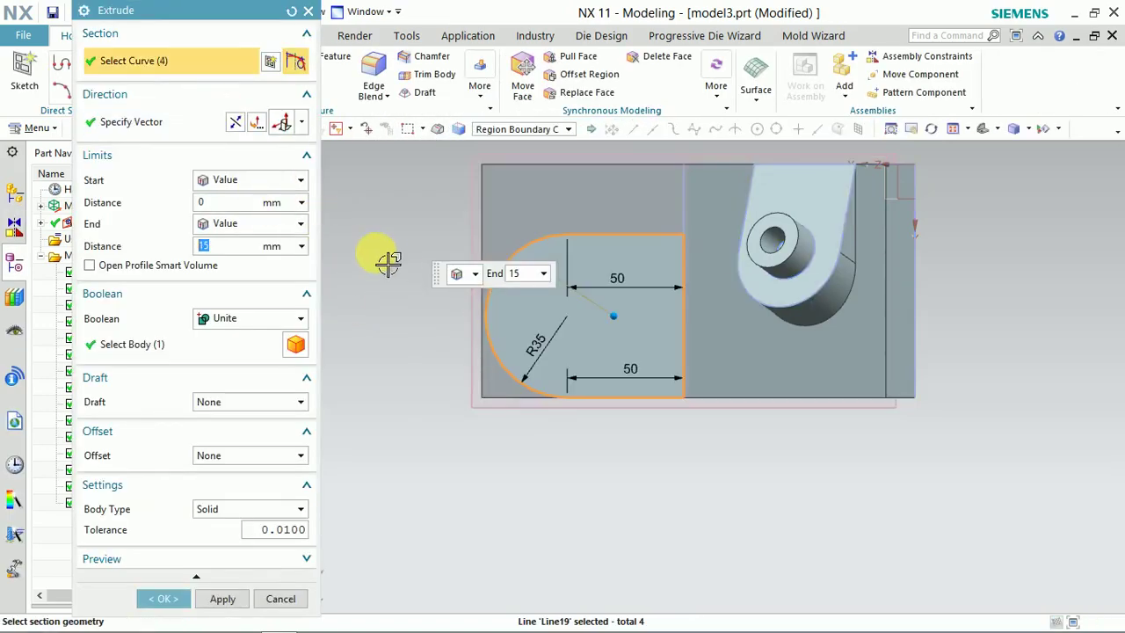
pyautogui.moveTo(406, 267); pyautogui.dragTo(407, 210, button='middle')
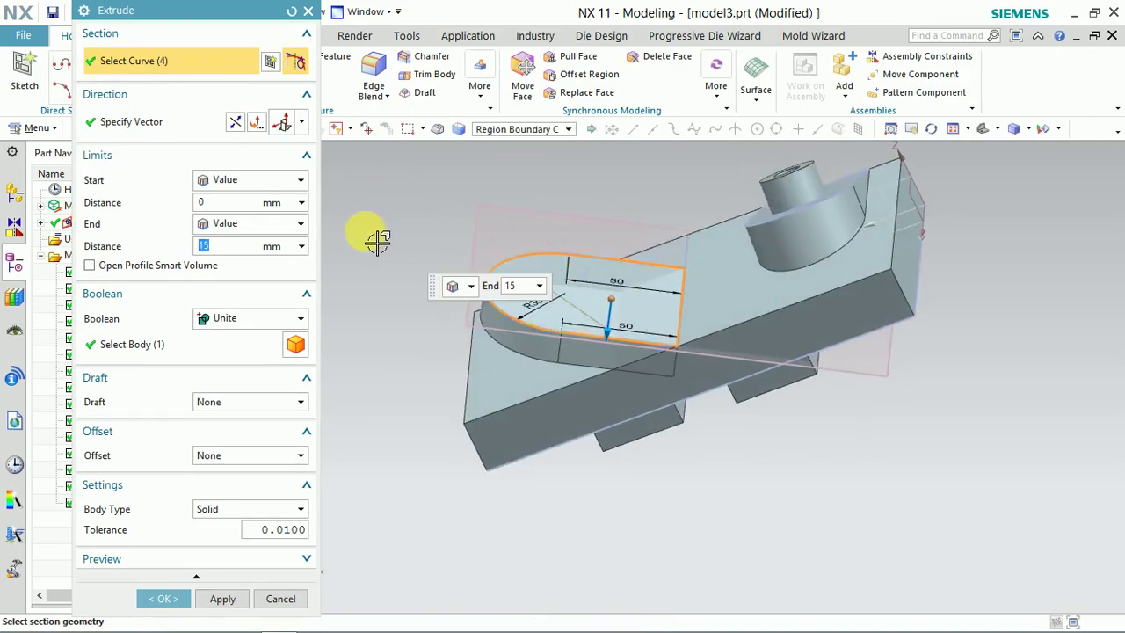
pyautogui.moveTo(371, 238); pyautogui.dragTo(394, 196, button='middle')
pyautogui.moveTo(615, 296); pyautogui.dragTo(606, 347)
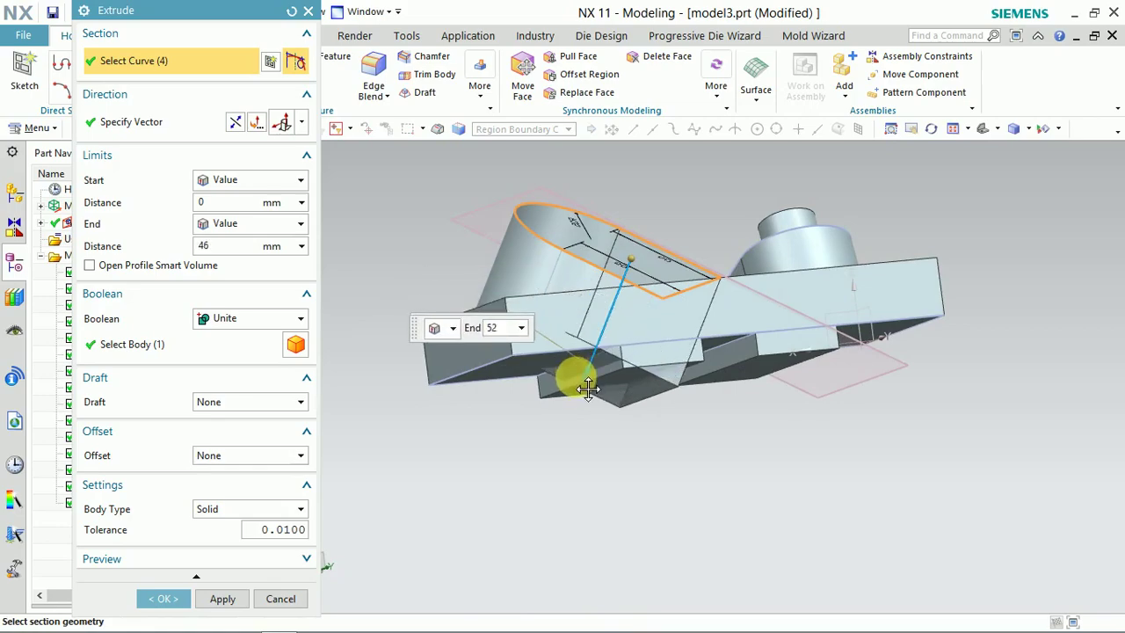
pyautogui.moveTo(583, 400)
pyautogui.mouseDown()
pyautogui.moveTo(572, 427)
pyautogui.moveTo(605, 371)
pyautogui.mouseUp()
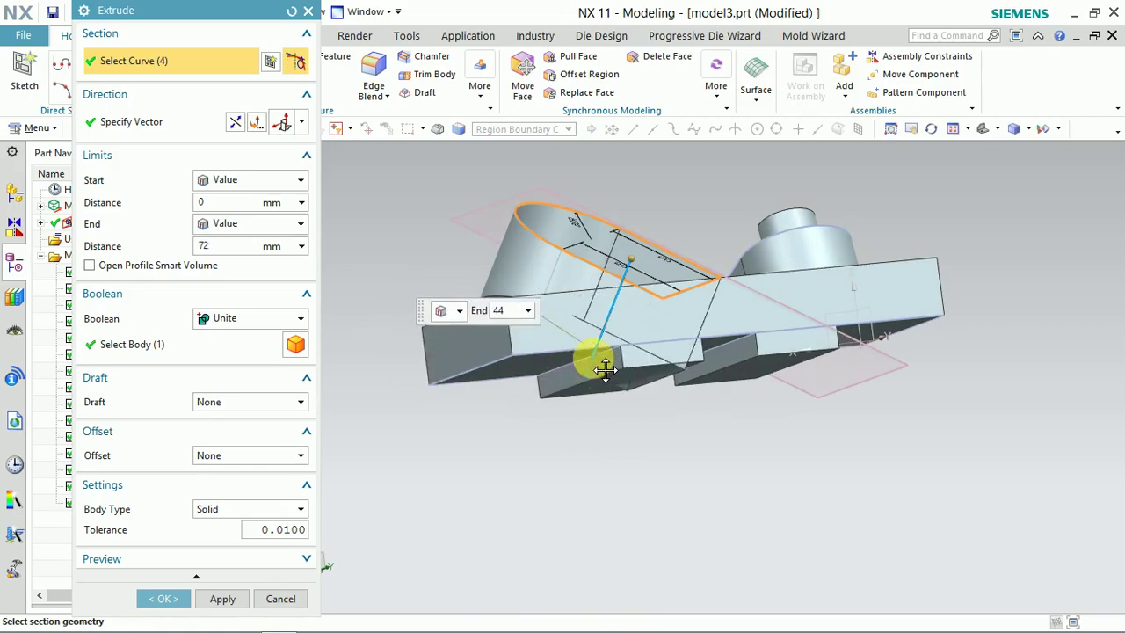
pyautogui.moveTo(684, 347); pyautogui.dragTo(688, 345, button='middle')
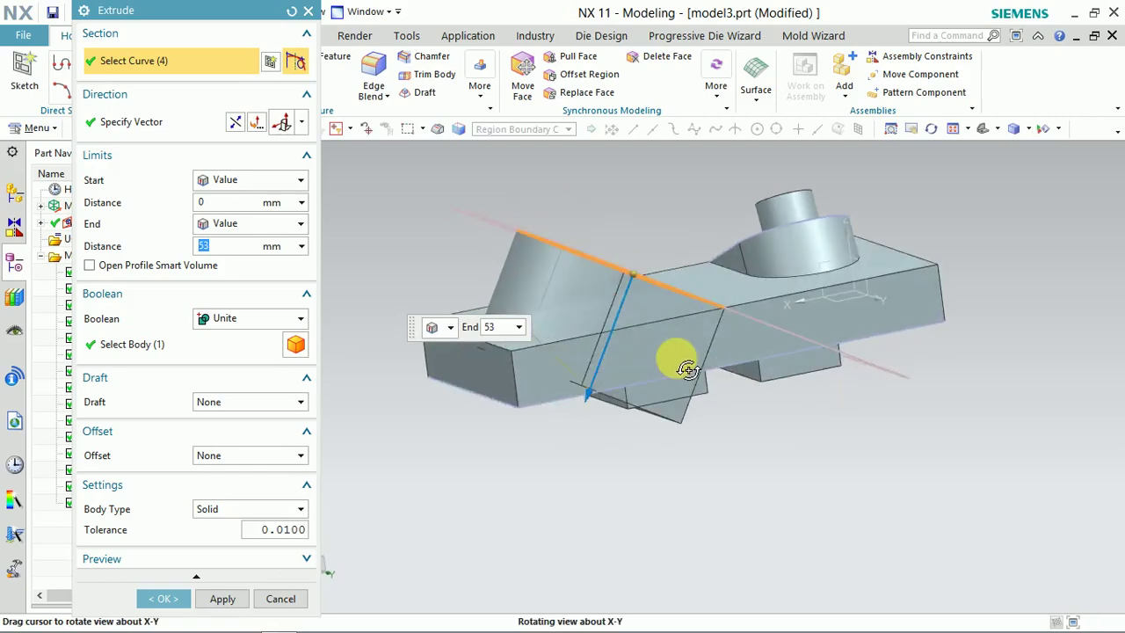
pyautogui.scroll(1, 688, 345)
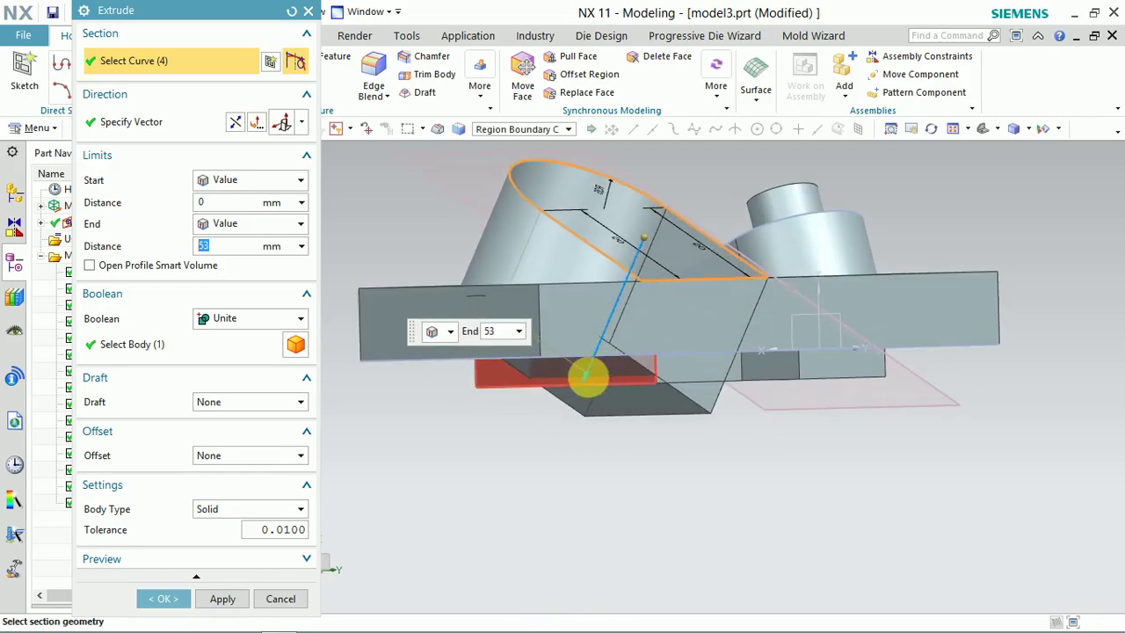
pyautogui.moveTo(604, 382); pyautogui.dragTo(606, 380)
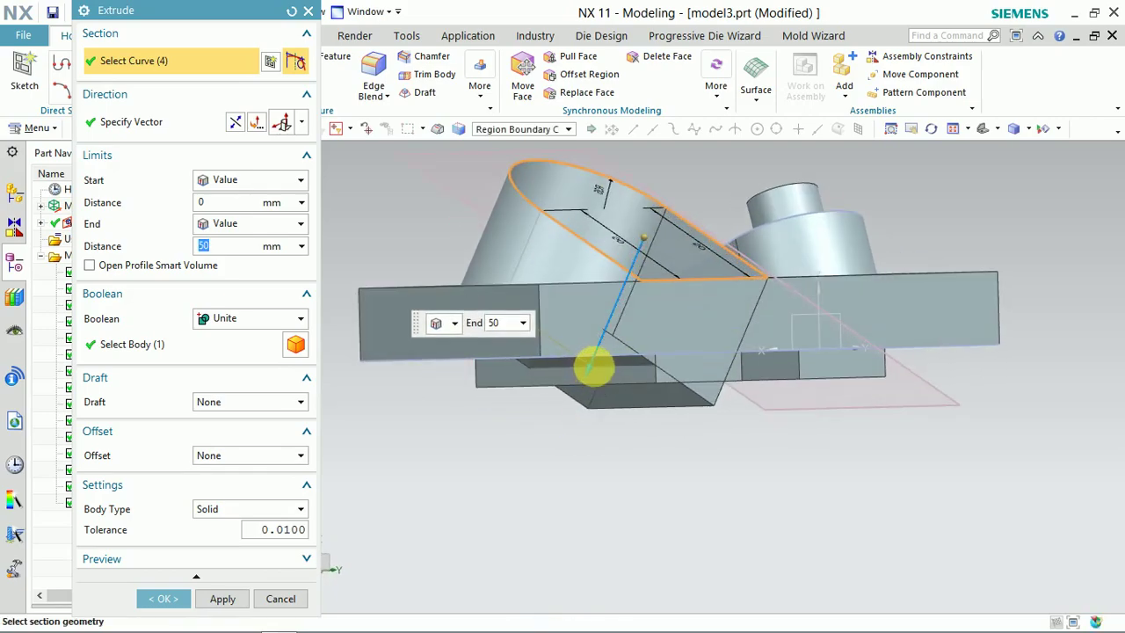
pyautogui.moveTo(691, 296); pyautogui.dragTo(590, 318, button='middle')
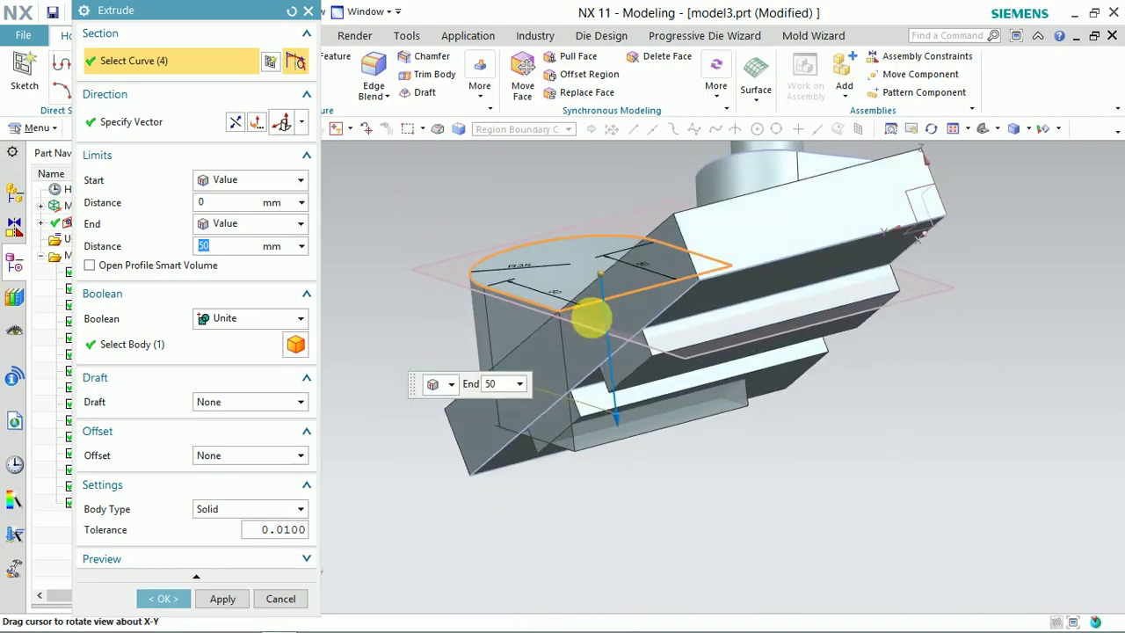
pyautogui.click(151, 599)
pyautogui.moveTo(439, 296)
pyautogui.mouseDown(button='middle')
pyautogui.moveTo(483, 280)
pyautogui.moveTo(389, 289)
pyautogui.moveTo(369, 319)
pyautogui.moveTo(361, 258)
pyautogui.moveTo(380, 271)
pyautogui.moveTo(440, 263)
pyautogui.moveTo(381, 263)
pyautogui.moveTo(355, 214)
pyautogui.mouseUp(button='middle')
# Create a Through Body counterbored hole (25 mm x 5 mm counterbore, 15 mm bore) at the lug's arc centre
pyautogui.click(16, 87)
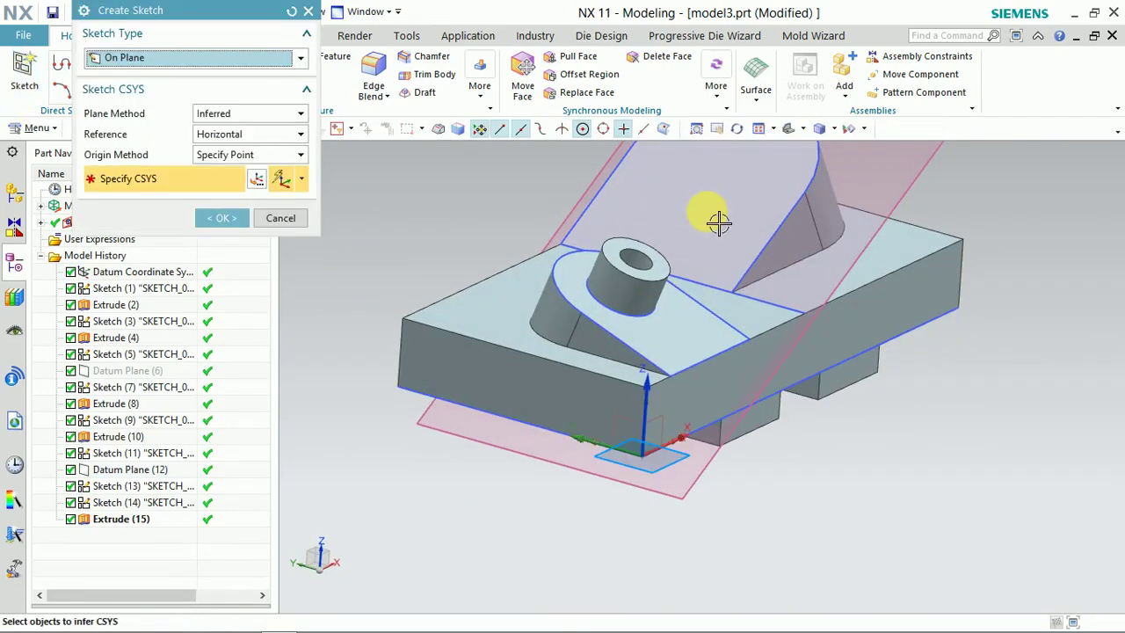
pyautogui.press('Escape')
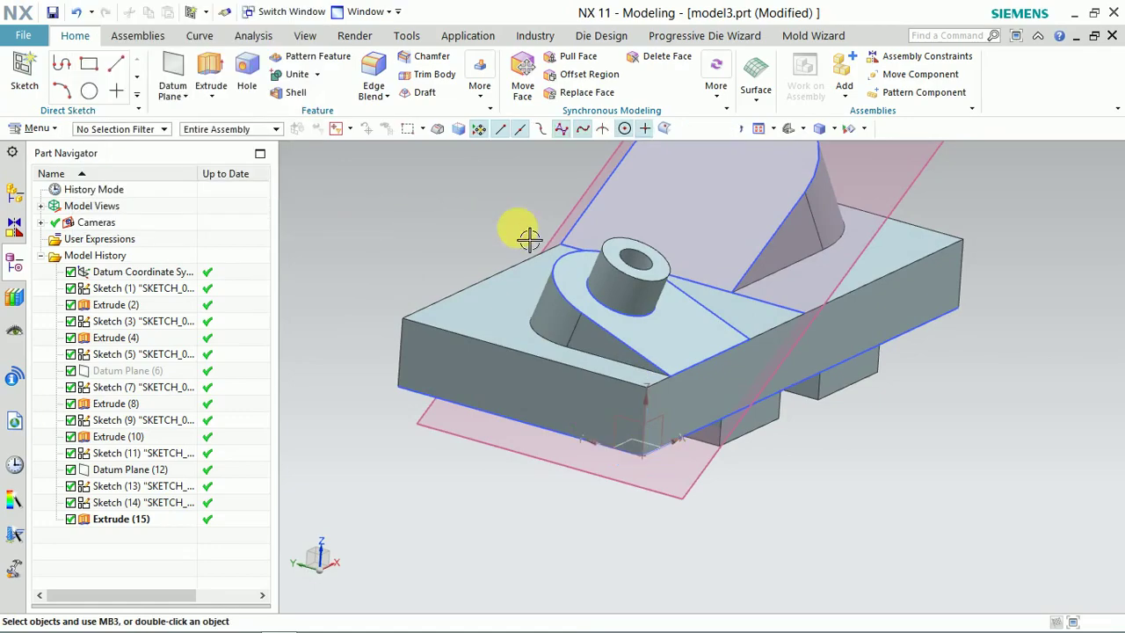
pyautogui.scroll(-1, 497, 246)
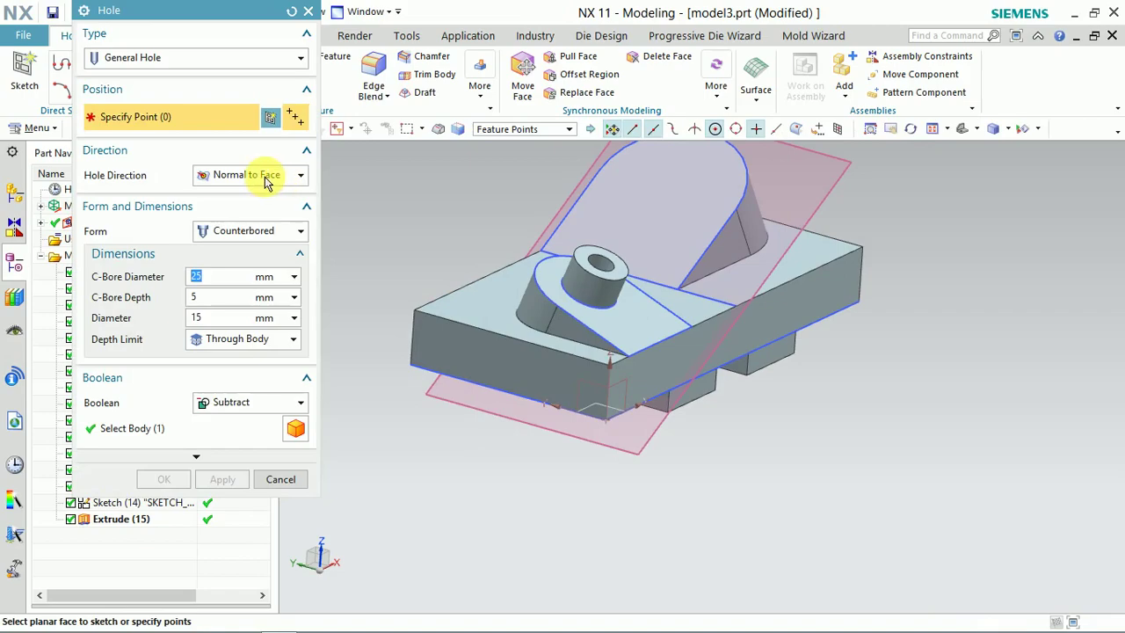
pyautogui.click(260, 345)
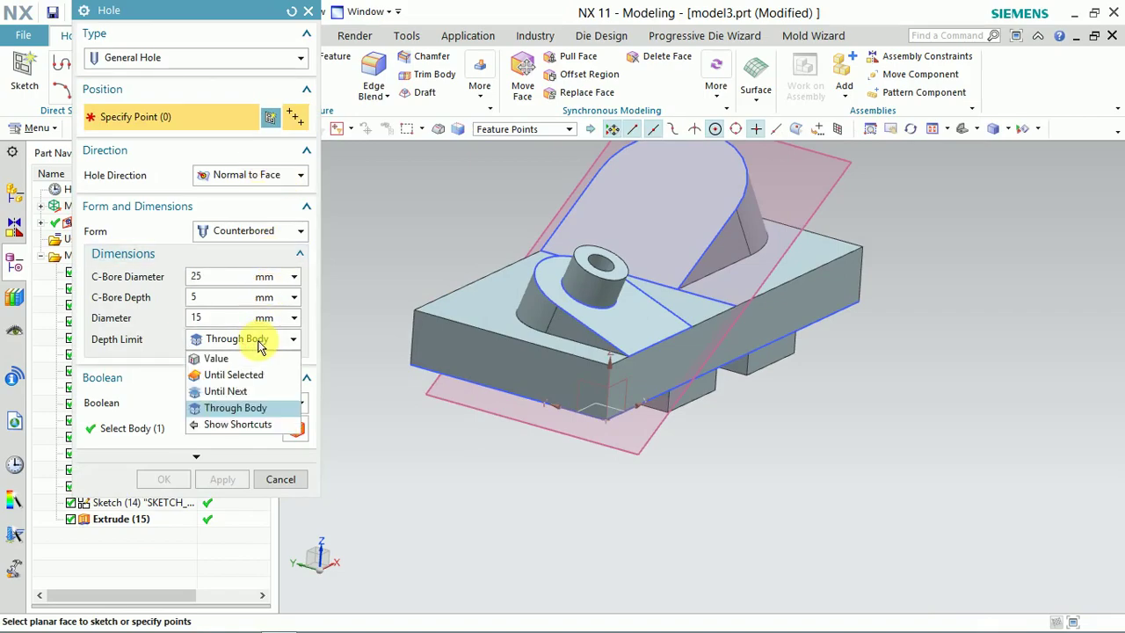
pyautogui.click(225, 406)
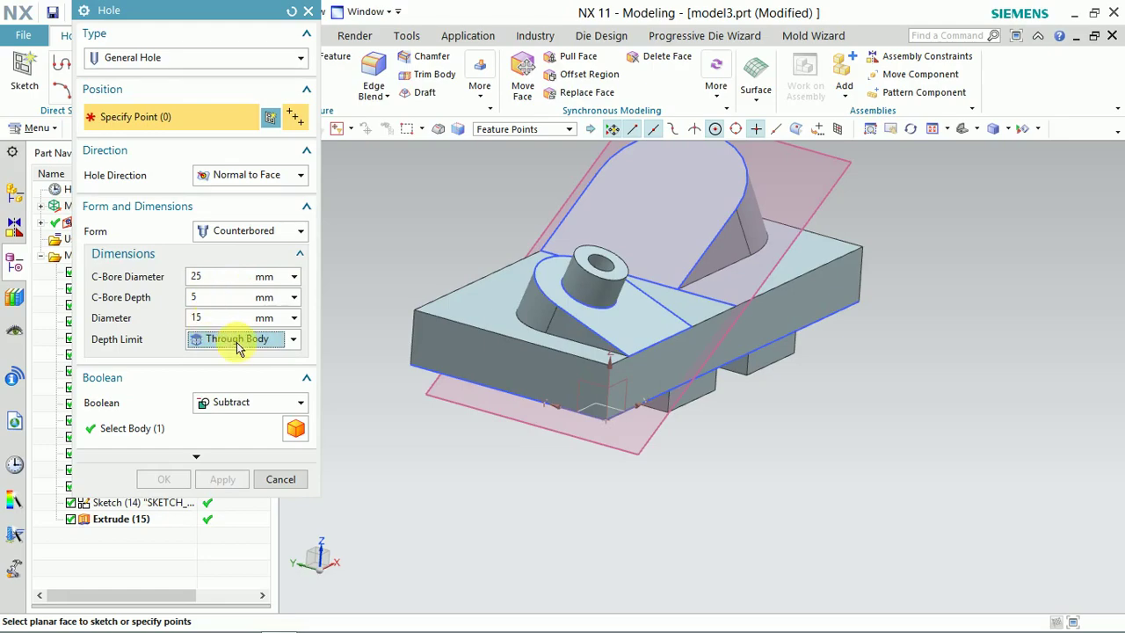
pyautogui.scroll(-2, 515, 237)
pyautogui.scroll(3, 606, 209)
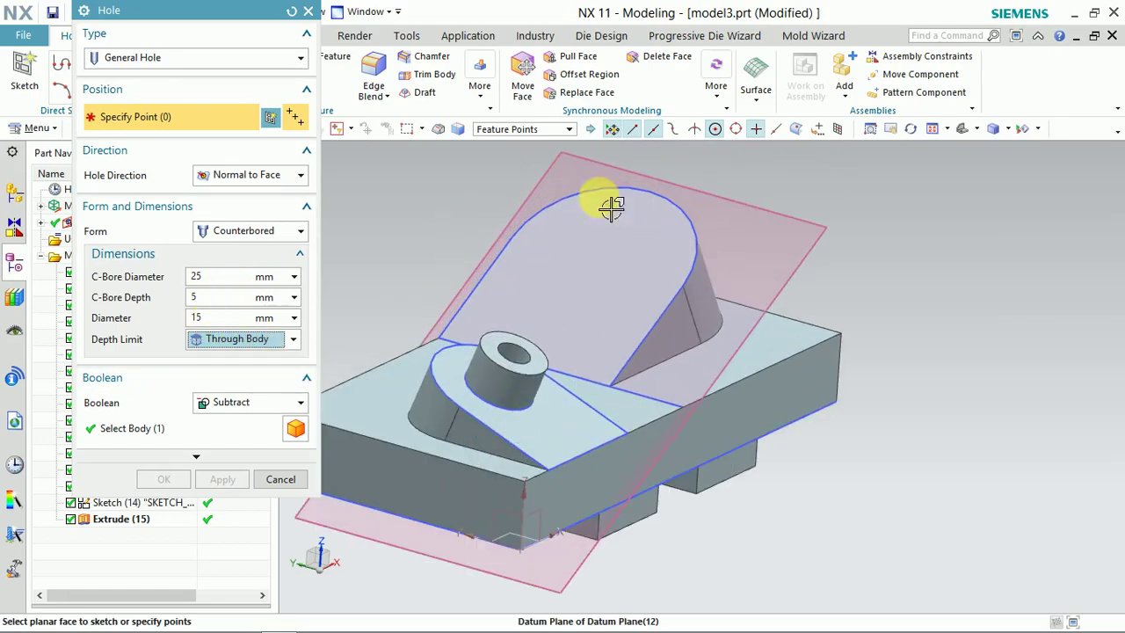
pyautogui.click(659, 197)
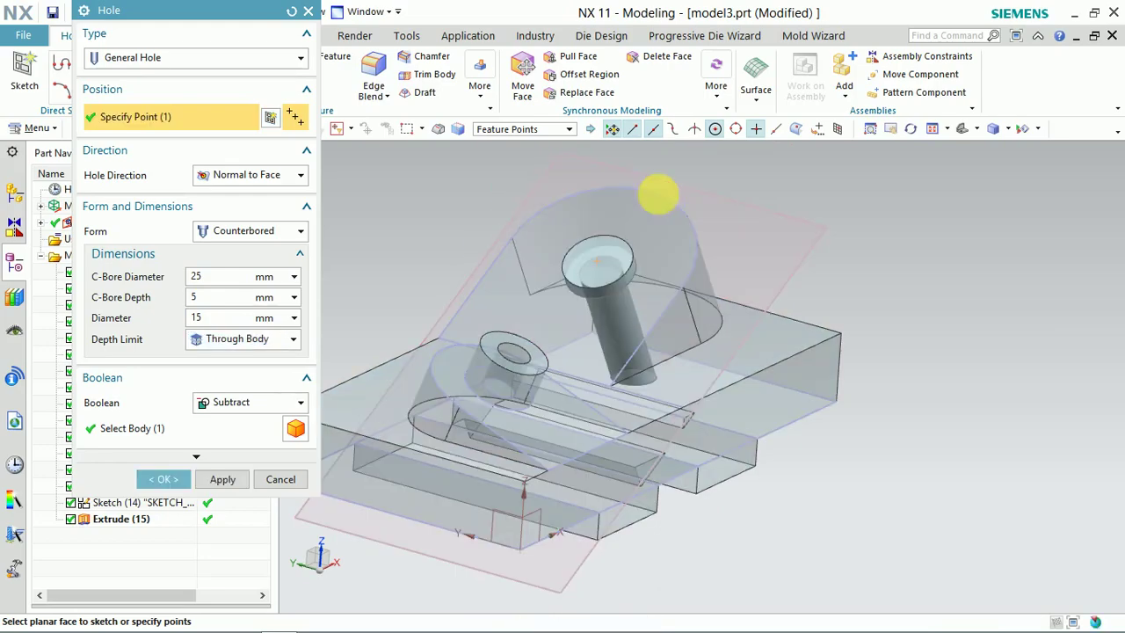
pyautogui.moveTo(631, 218)
pyautogui.mouseDown(button='middle')
pyautogui.moveTo(594, 193)
pyautogui.moveTo(583, 168)
pyautogui.moveTo(409, 351)
pyautogui.mouseUp(button='middle')
pyautogui.click(169, 481)
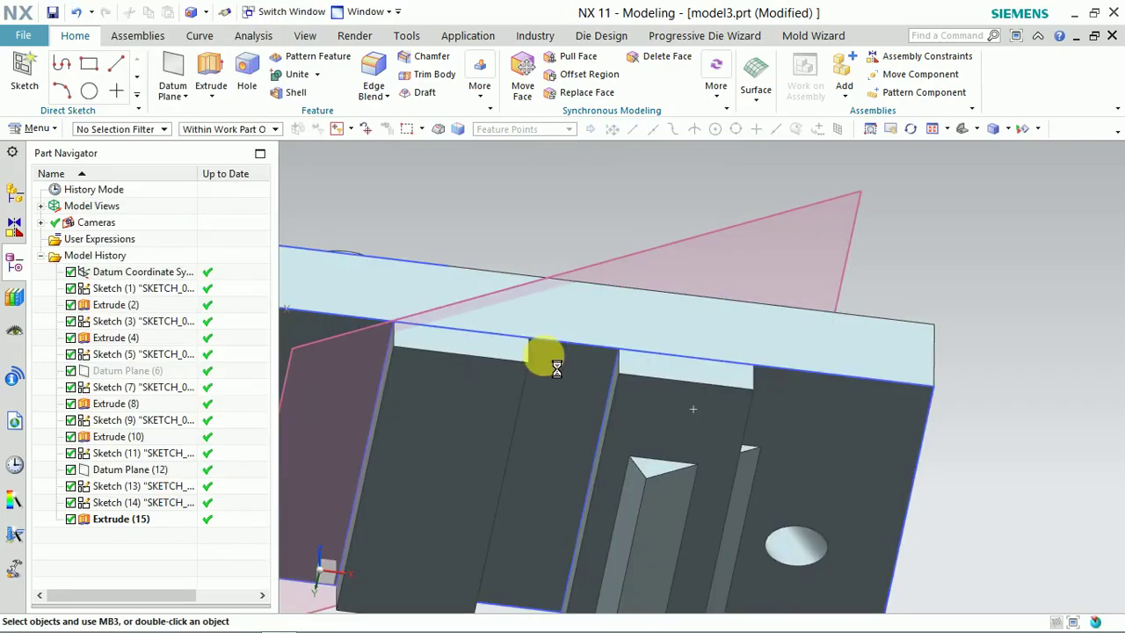
pyautogui.moveTo(589, 240)
pyautogui.mouseDown(button='middle')
pyautogui.moveTo(659, 307)
pyautogui.moveTo(610, 300)
pyautogui.mouseUp(button='middle')
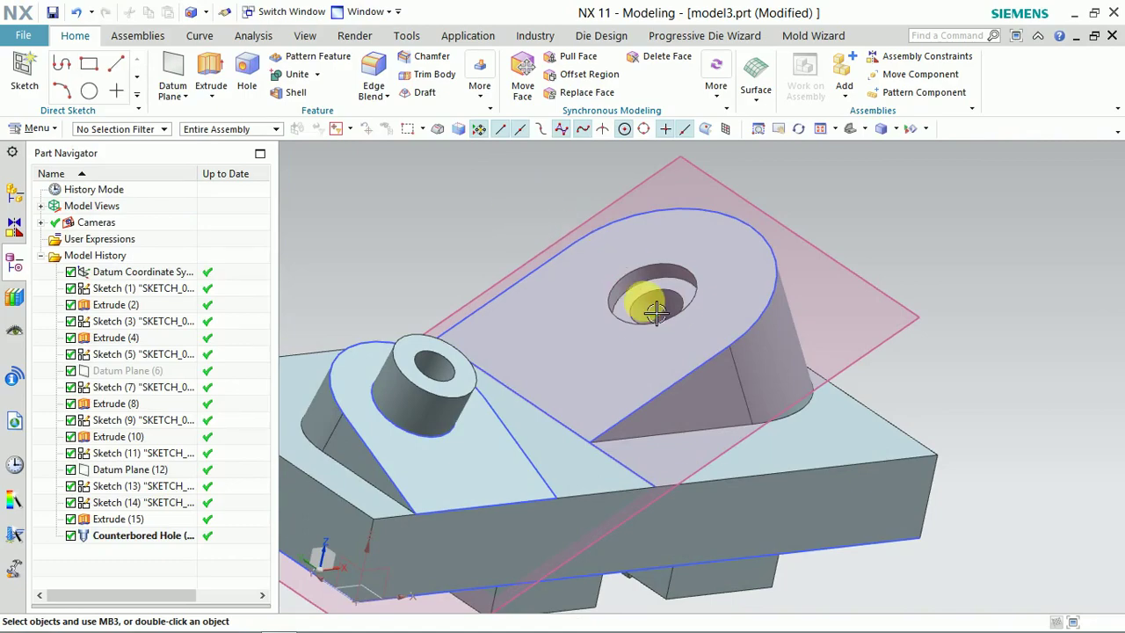
# Start a new sketch on the angled lug face
pyautogui.moveTo(654, 312)
pyautogui.mouseDown(button='middle')
pyautogui.moveTo(646, 180)
pyautogui.moveTo(615, 220)
pyautogui.moveTo(640, 281)
pyautogui.moveTo(553, 359)
pyautogui.mouseUp(button='middle')
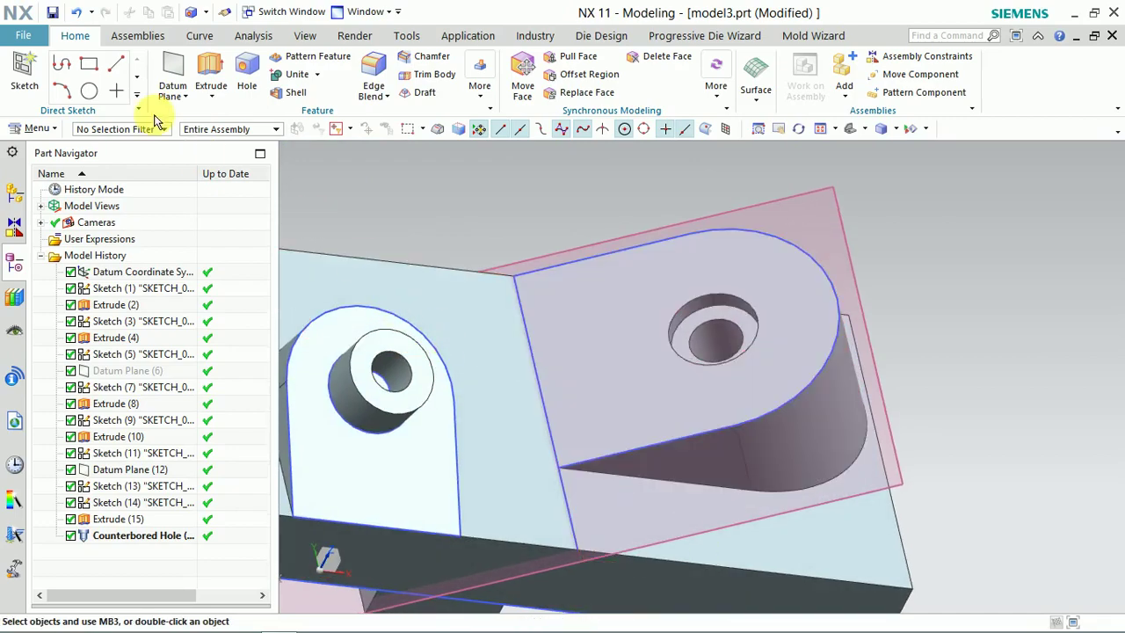
pyautogui.scroll(-3, 472, 206)
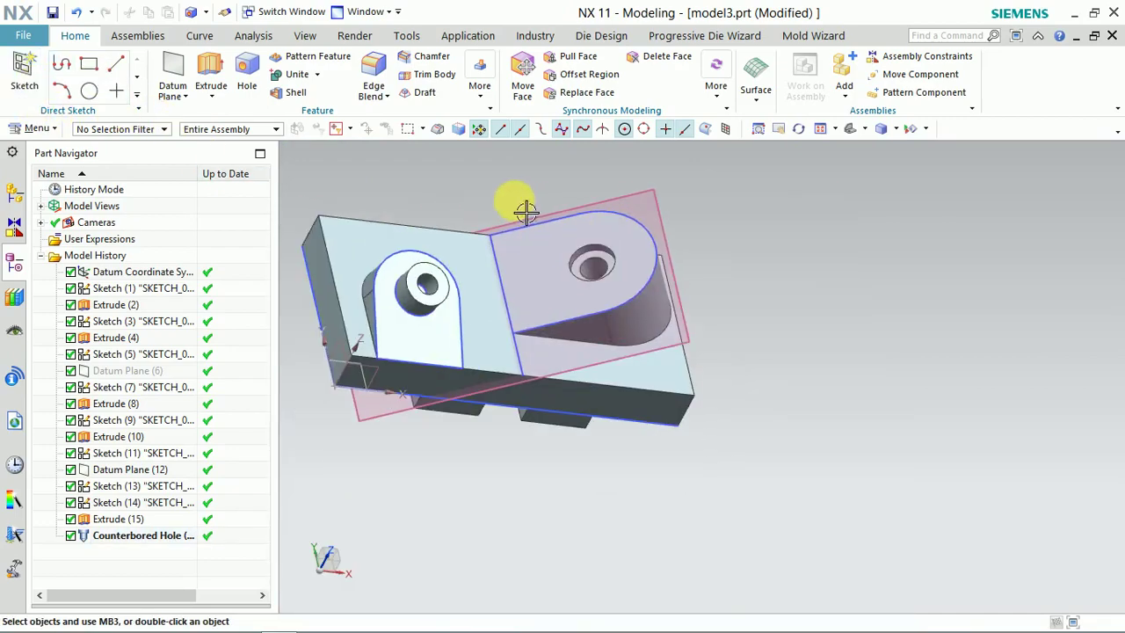
pyautogui.moveTo(756, 387)
pyautogui.mouseDown(button='middle')
pyautogui.moveTo(728, 363)
pyautogui.moveTo(478, 302)
pyautogui.mouseUp(button='middle')
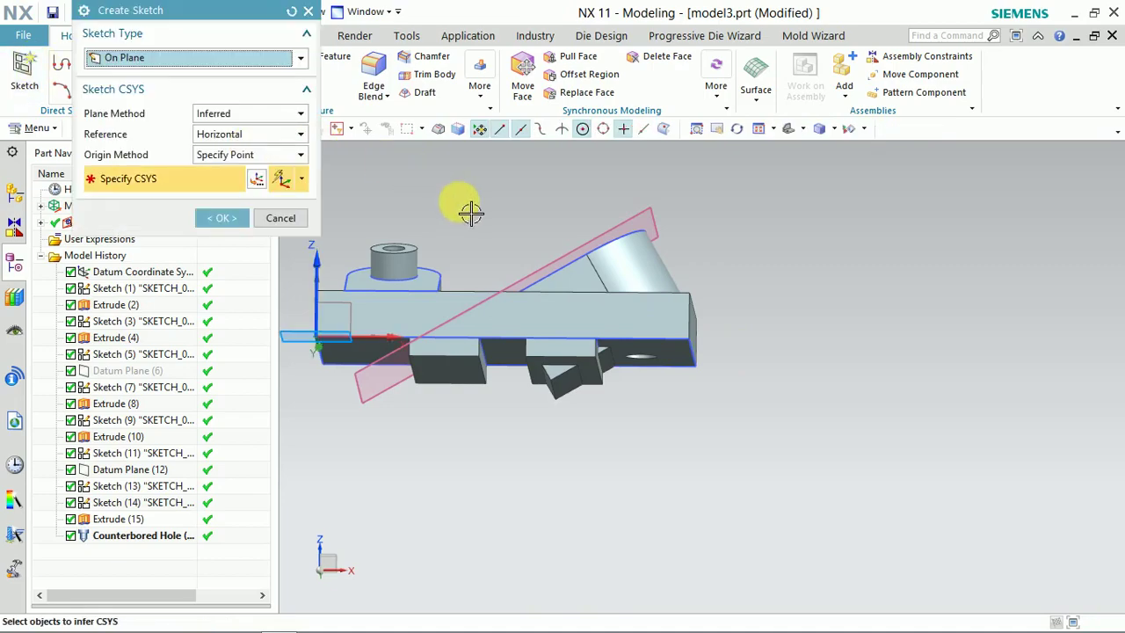
pyautogui.moveTo(527, 218)
pyautogui.mouseDown(button='middle')
pyautogui.moveTo(519, 252)
pyautogui.moveTo(592, 261)
pyautogui.mouseUp(button='middle')
pyautogui.scroll(-4, 578, 216)
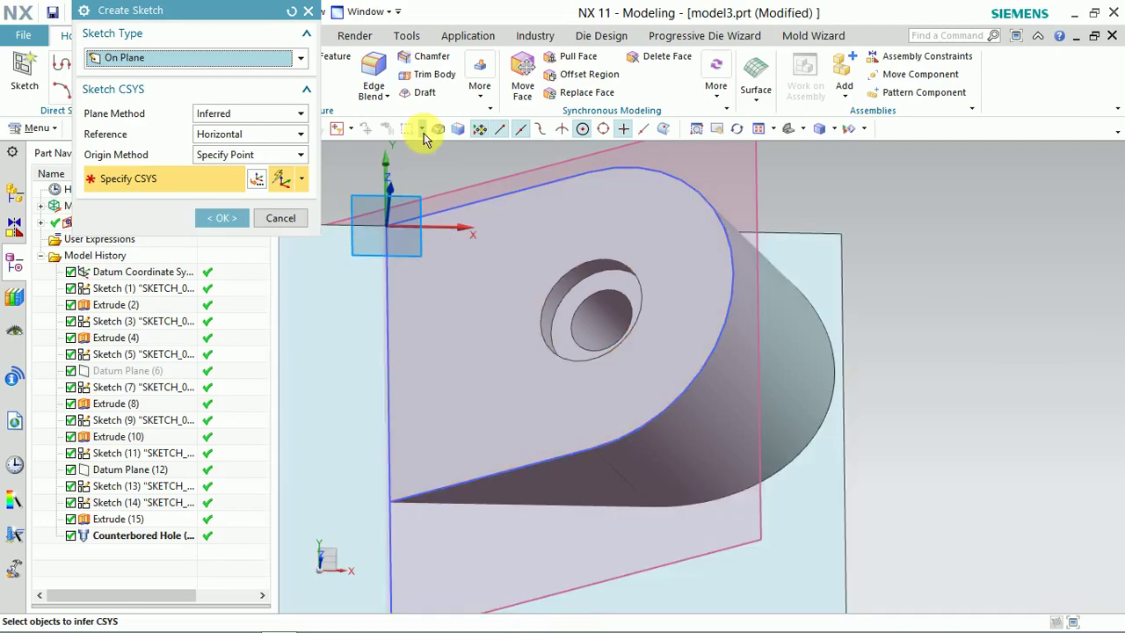
pyautogui.press('Escape')
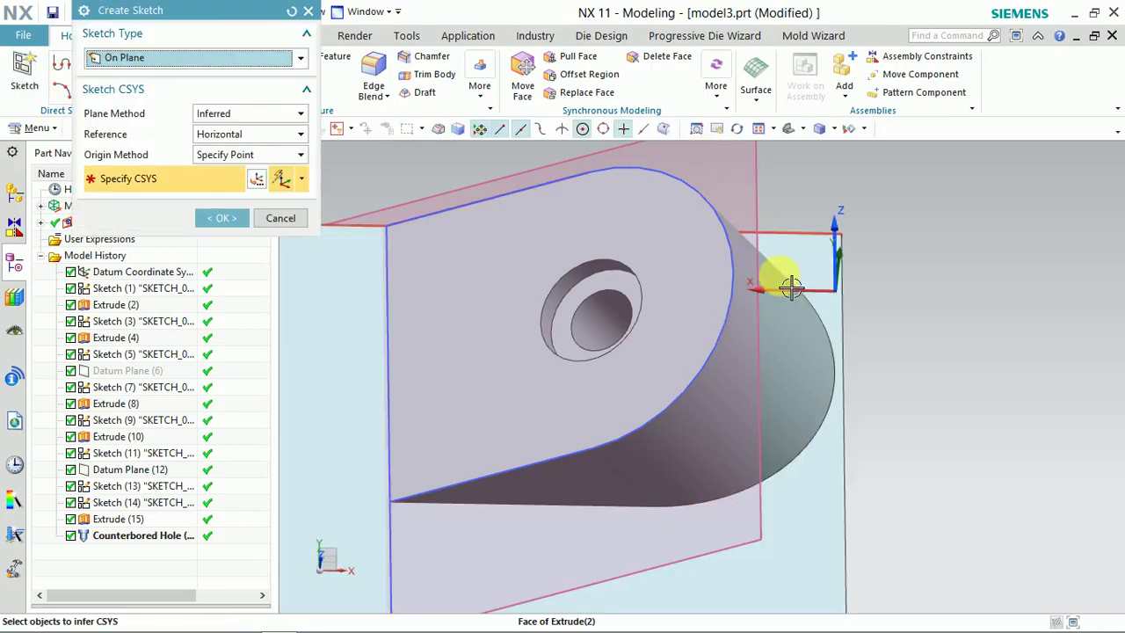
pyautogui.click(672, 294)
pyautogui.click(221, 218)
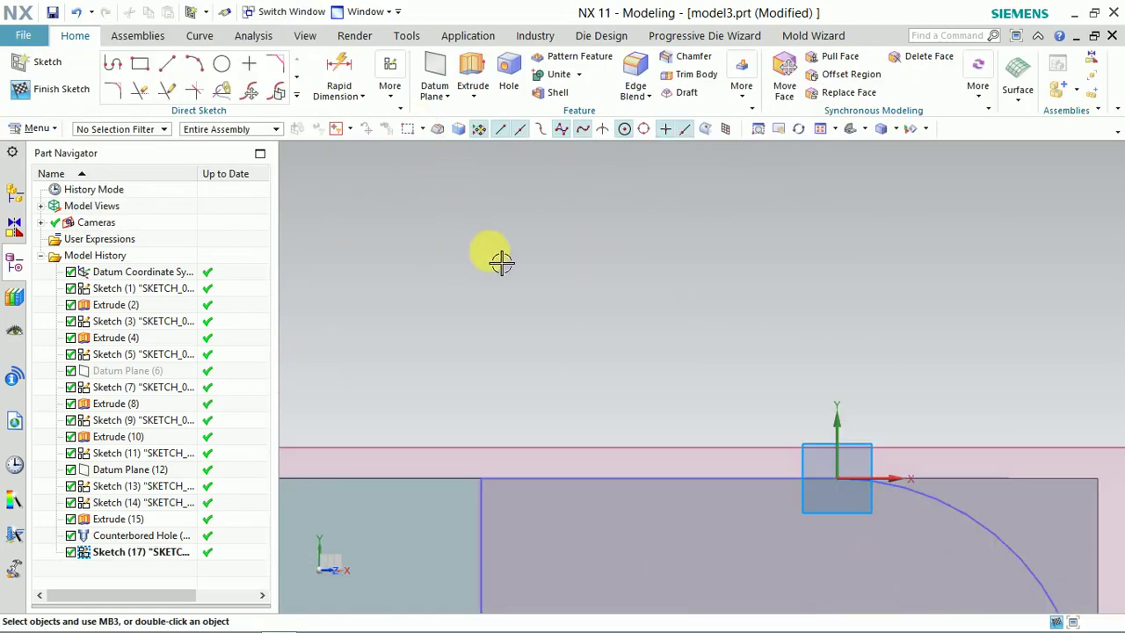
# Draw a horizontal line from the edge midpoint and a vertical line from the origin to the arc, then finish
pyautogui.scroll(-3, 610, 401)
pyautogui.scroll(-3, 609, 401)
pyautogui.keyDown('shift'); pyautogui.moveTo(682, 509); pyautogui.dragTo(630, 347, button='middle'); pyautogui.keyUp('shift')
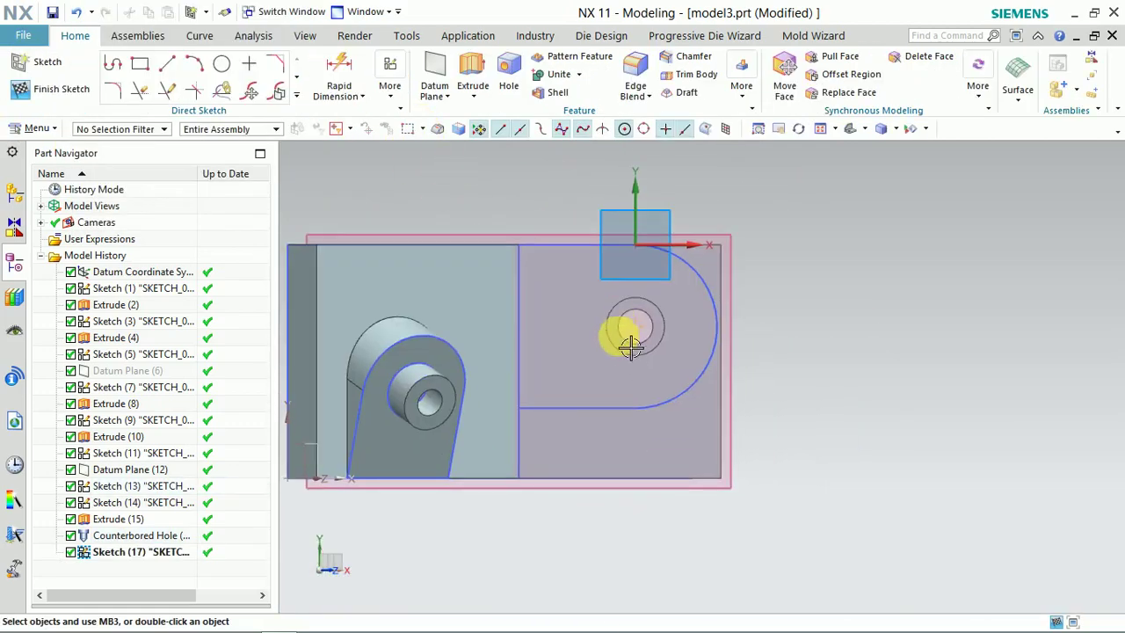
pyautogui.scroll(3, 630, 347)
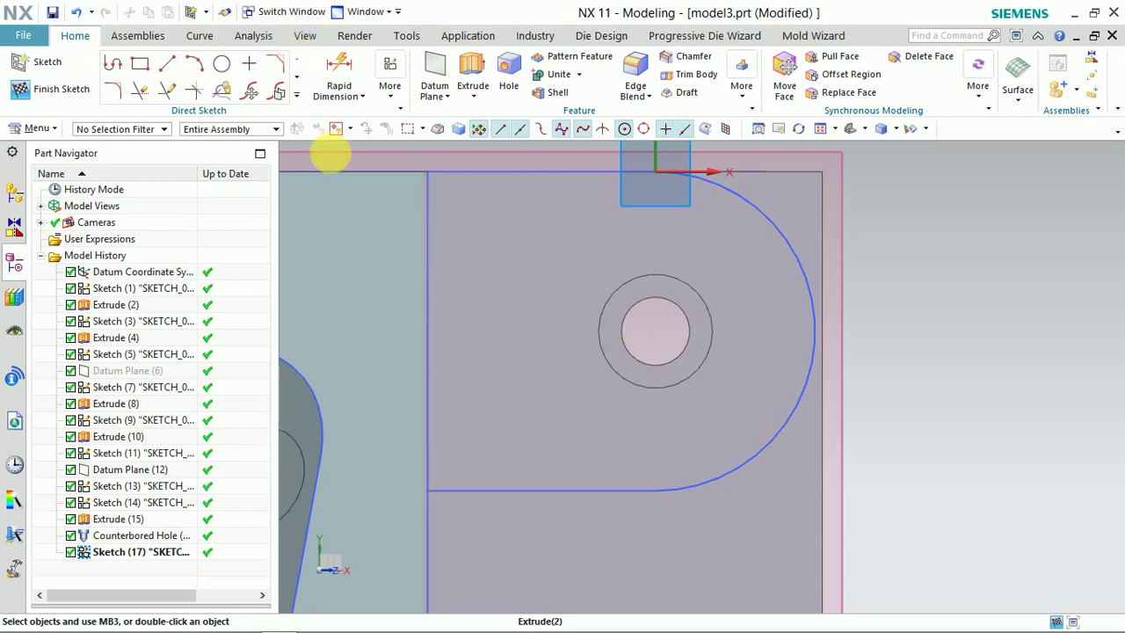
pyautogui.press('l')
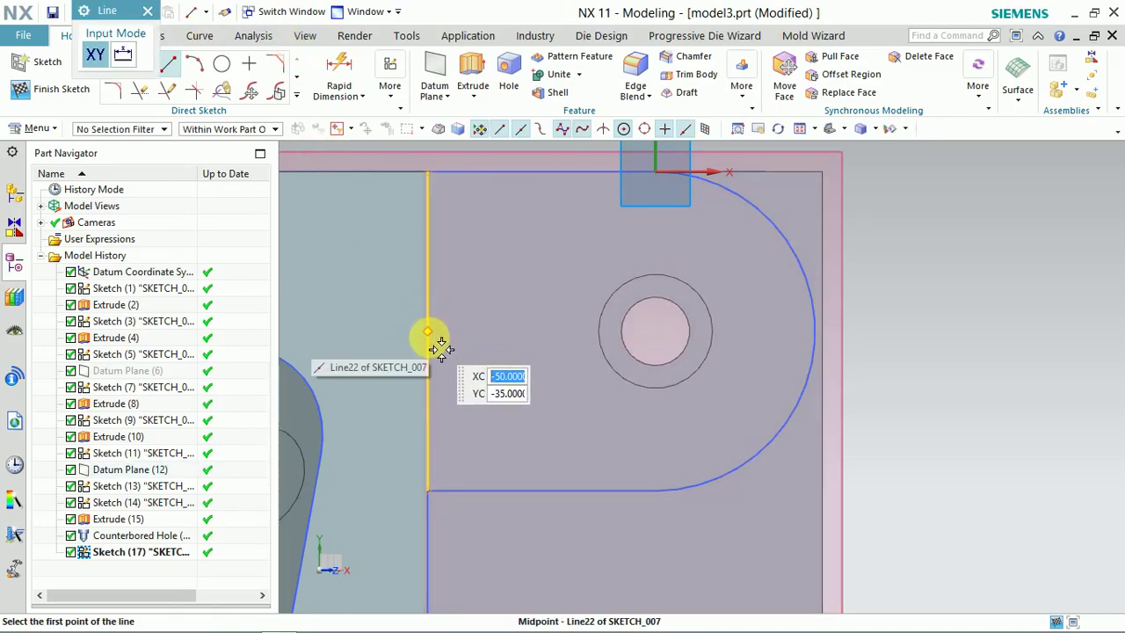
pyautogui.click(433, 342)
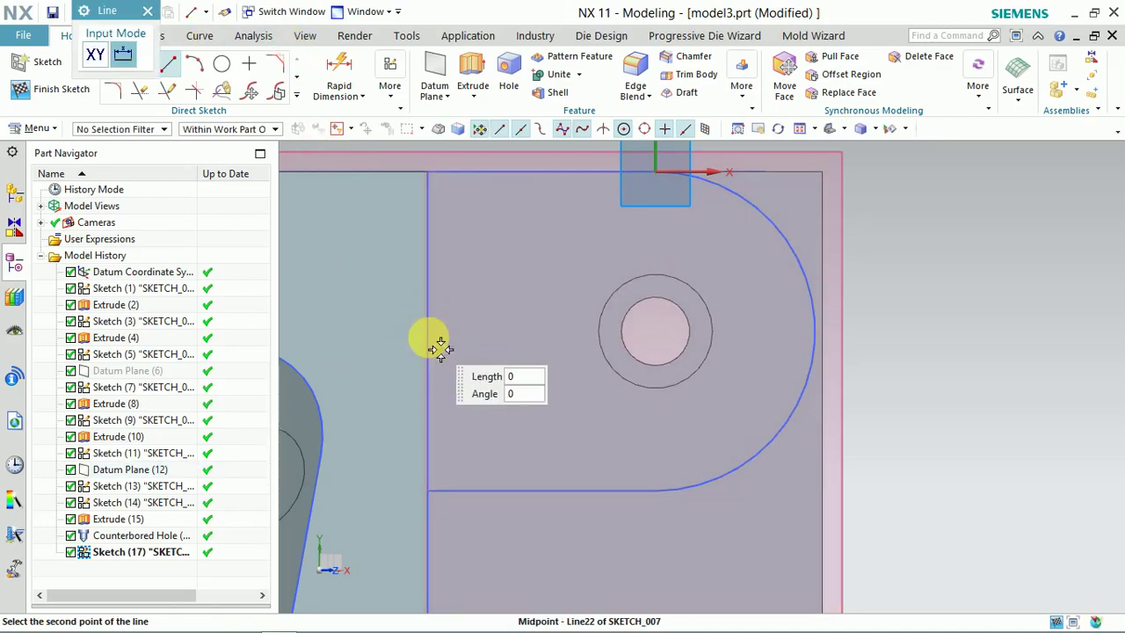
pyautogui.click(815, 331)
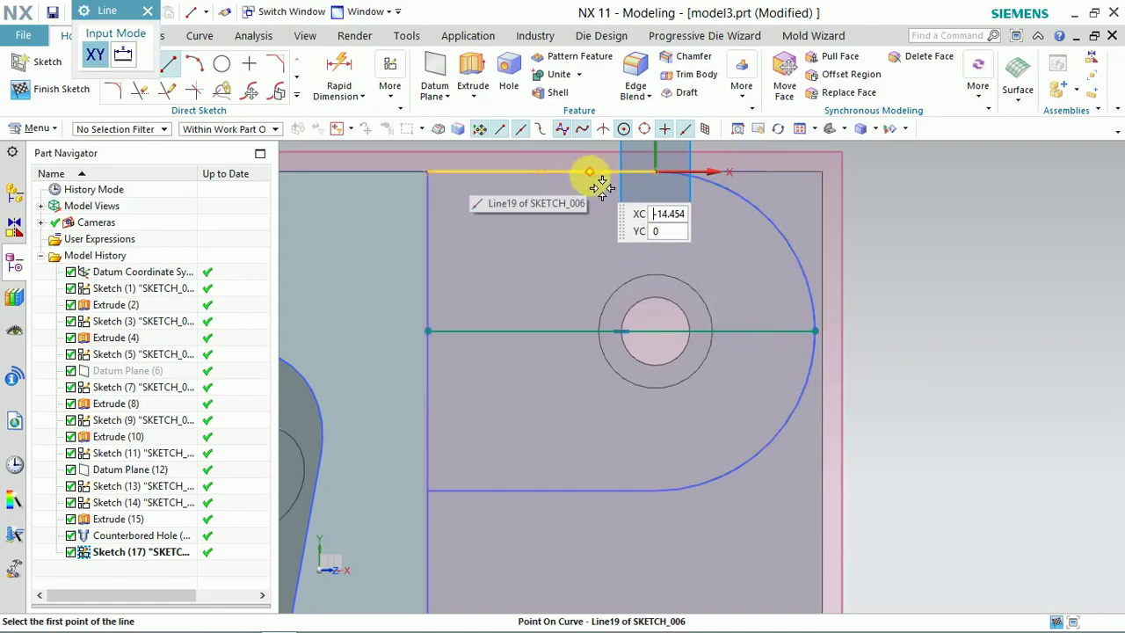
pyautogui.click(657, 179)
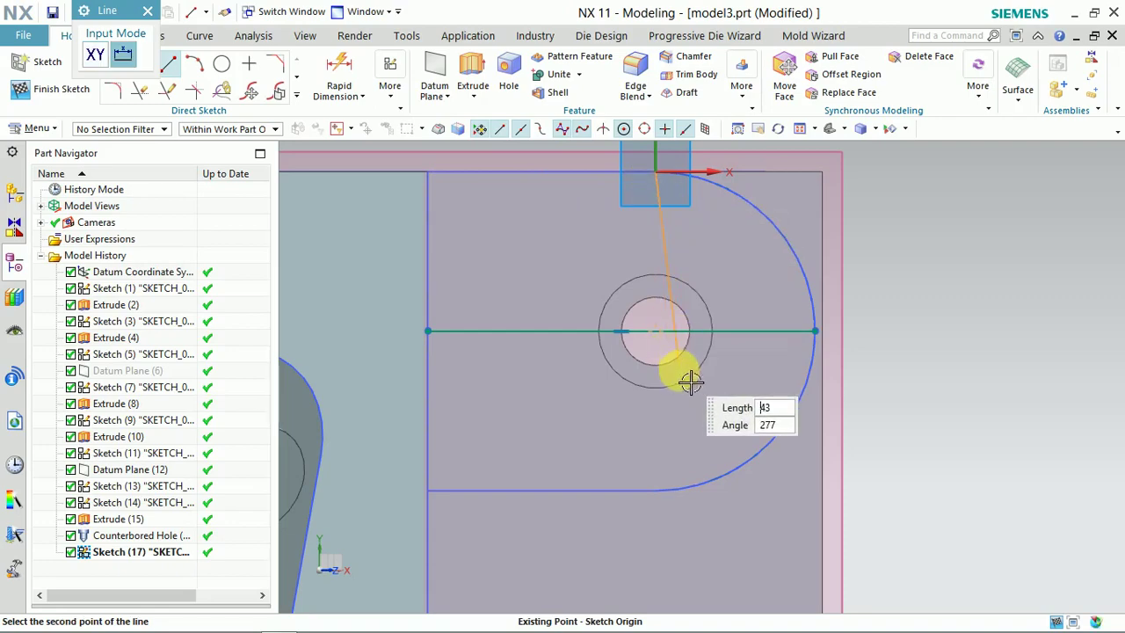
pyautogui.click(668, 502)
pyautogui.press('Escape')
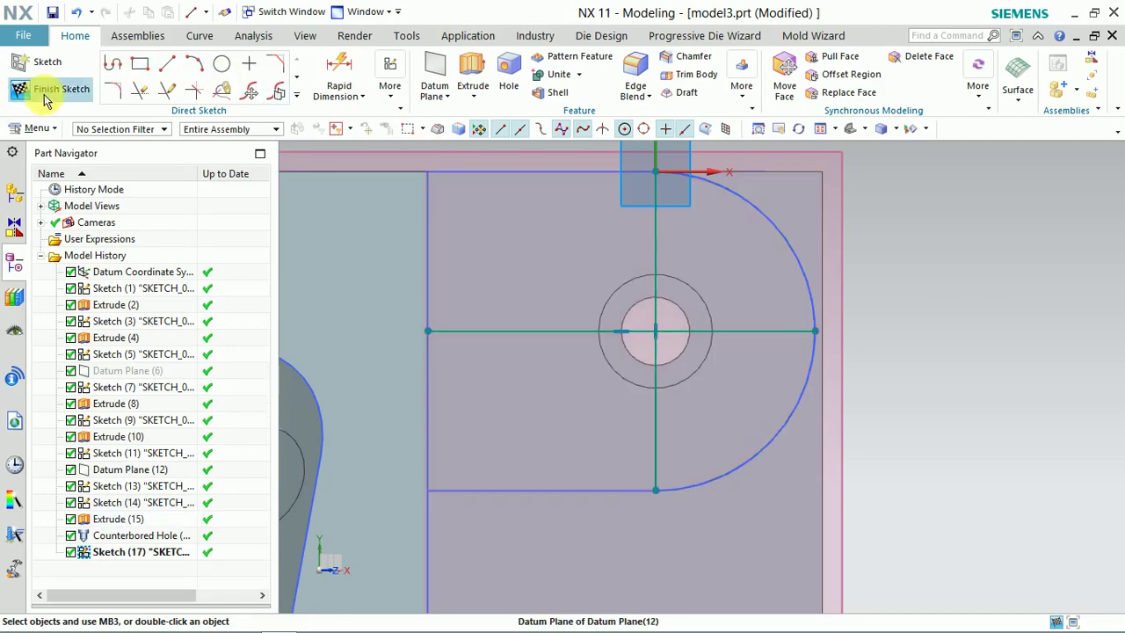
pyautogui.click(46, 95)
# Start an extrude of the two sketch lines as Single Curve sections with Boolean Subtract
pyautogui.click(220, 102)
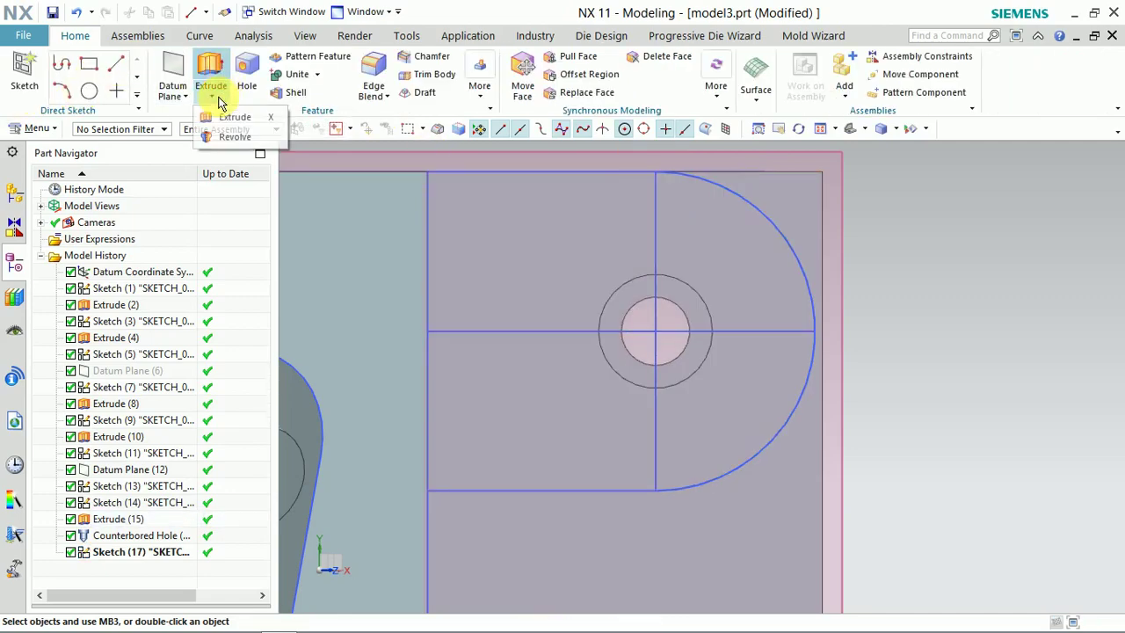
pyautogui.click(220, 86)
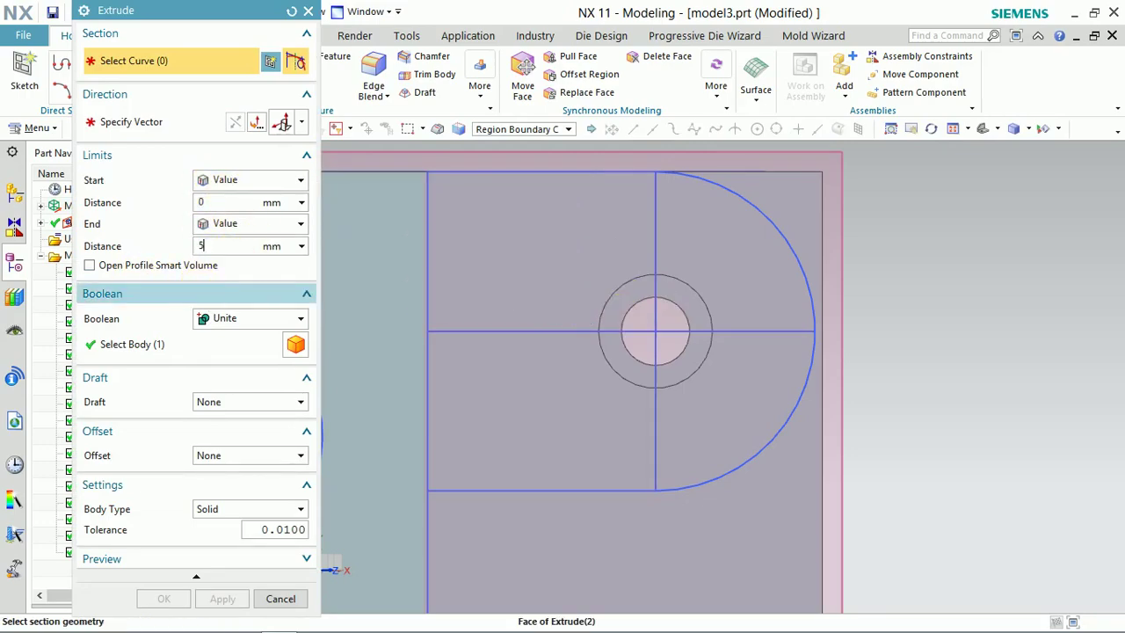
pyautogui.click(235, 455)
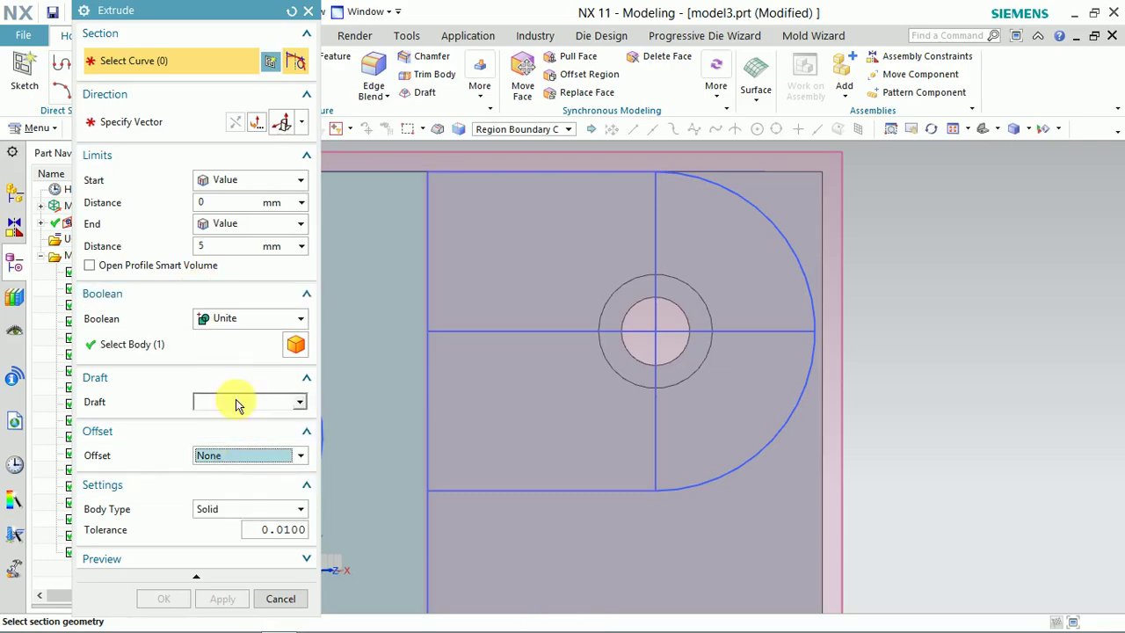
pyautogui.click(499, 130)
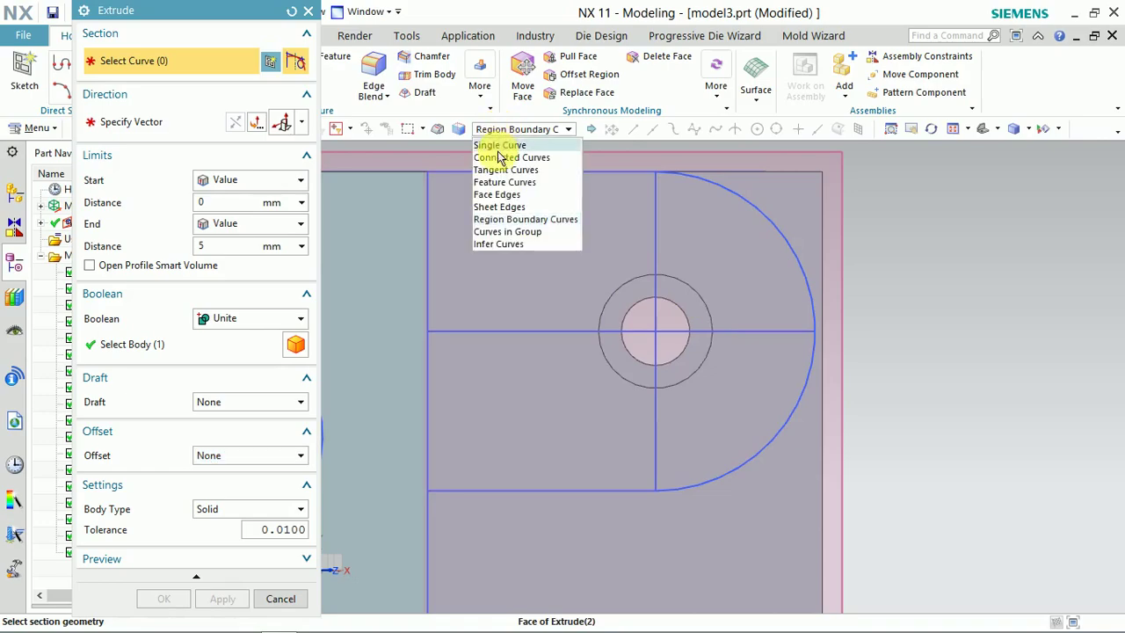
pyautogui.click(499, 146)
pyautogui.click(654, 260)
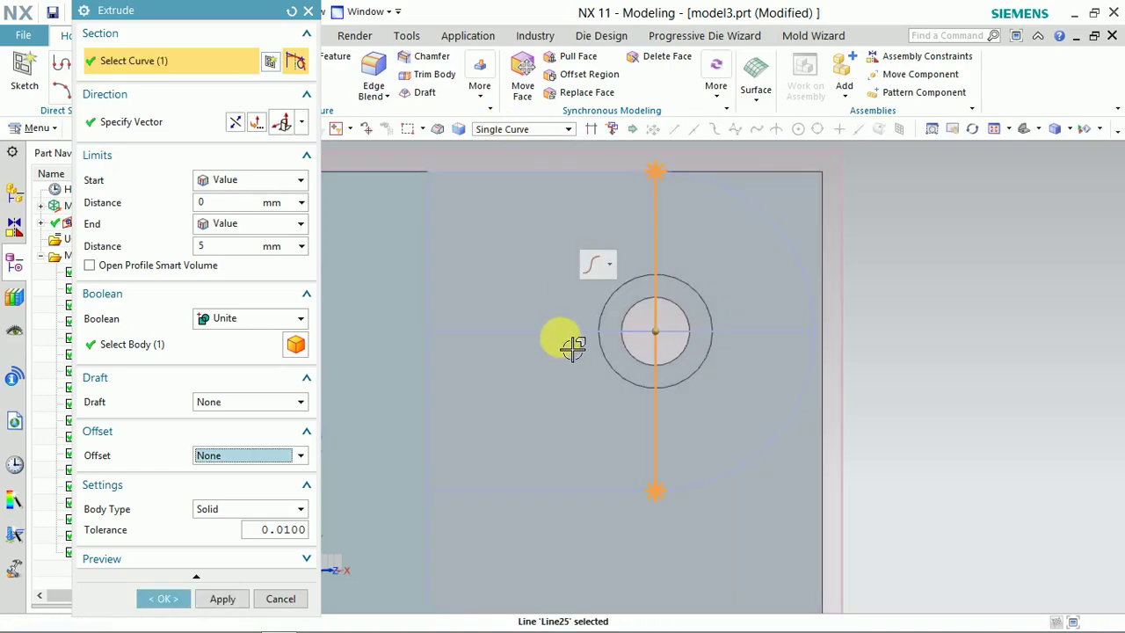
pyautogui.click(559, 327)
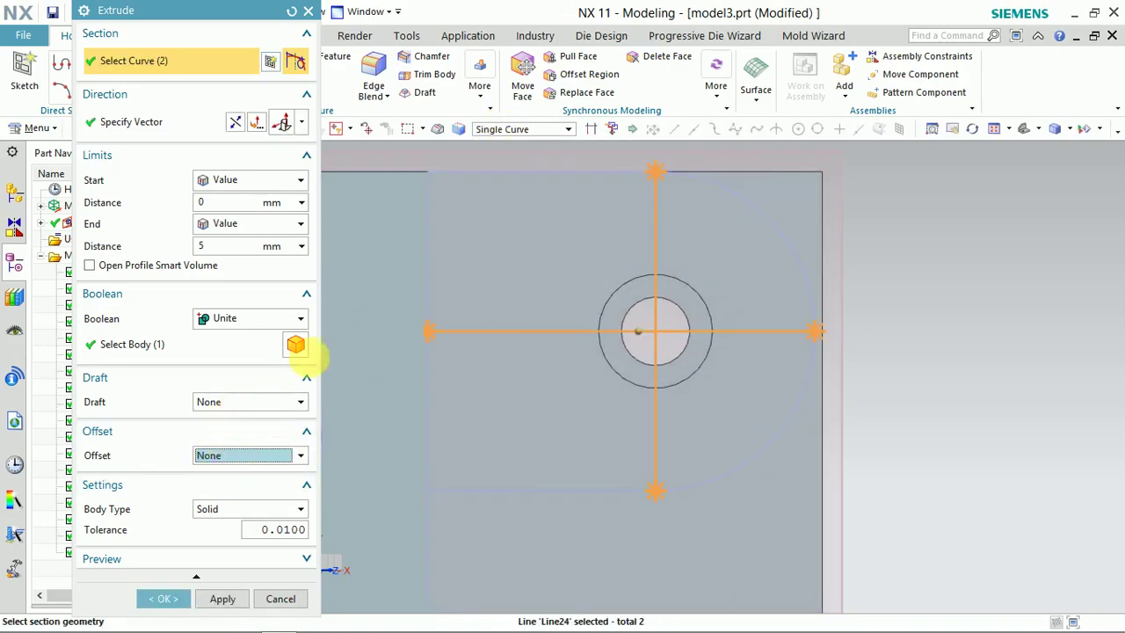
pyautogui.click(288, 325)
pyautogui.click(238, 367)
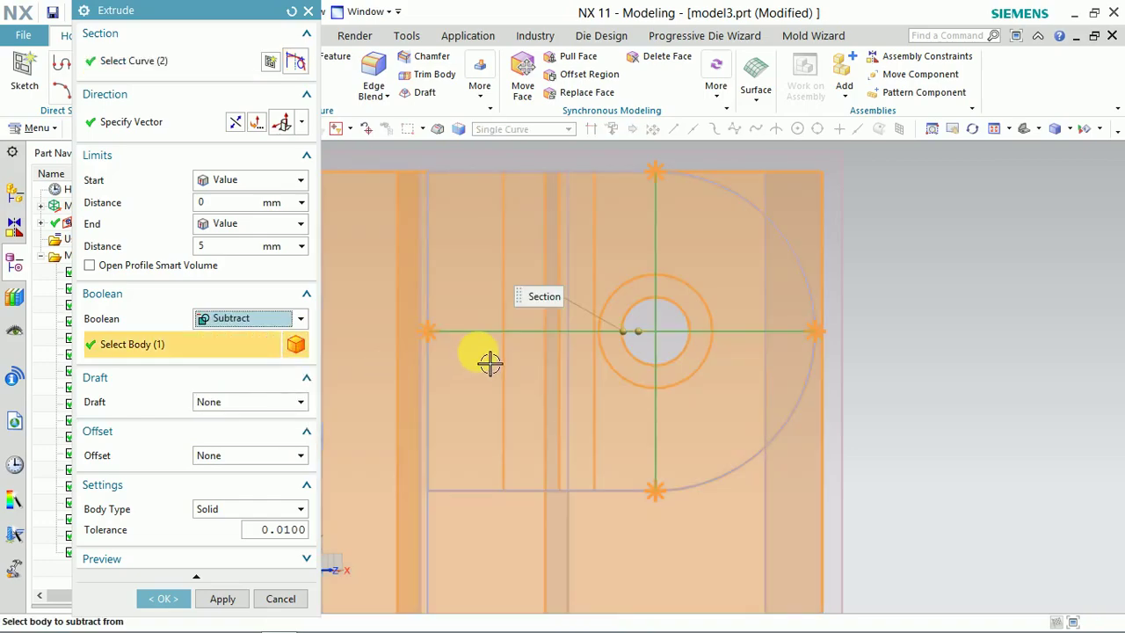
# Apply a symmetric 5 mm offset, reverse the direction into the lug, and create the 5 mm cut
pyautogui.moveTo(490, 360); pyautogui.dragTo(477, 291, button='middle')
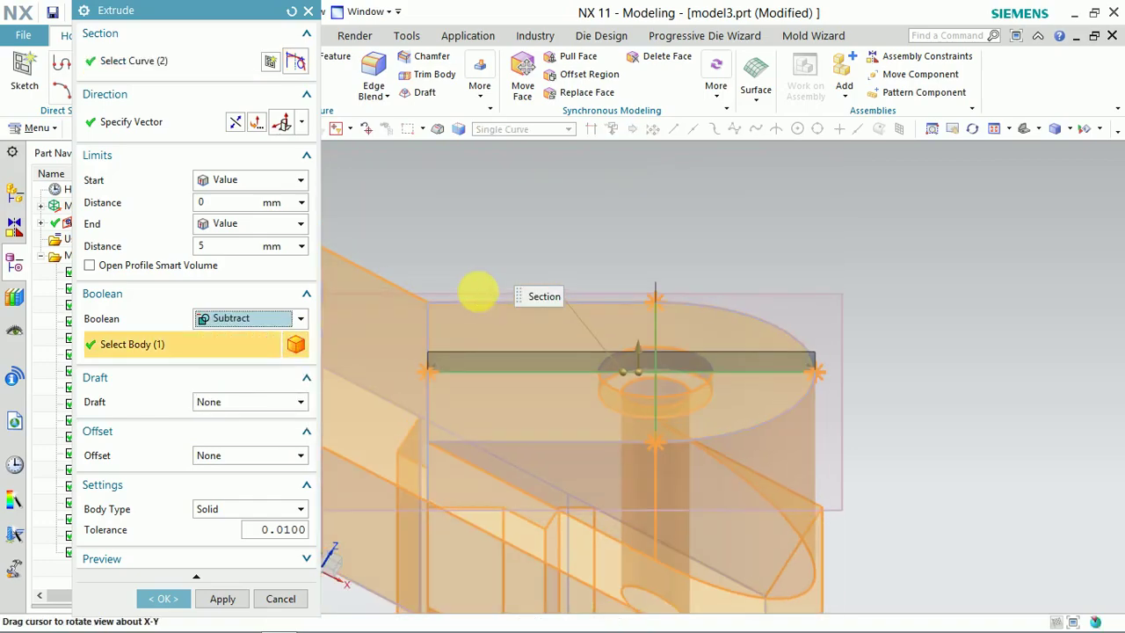
pyautogui.click(244, 457)
pyautogui.click(235, 501)
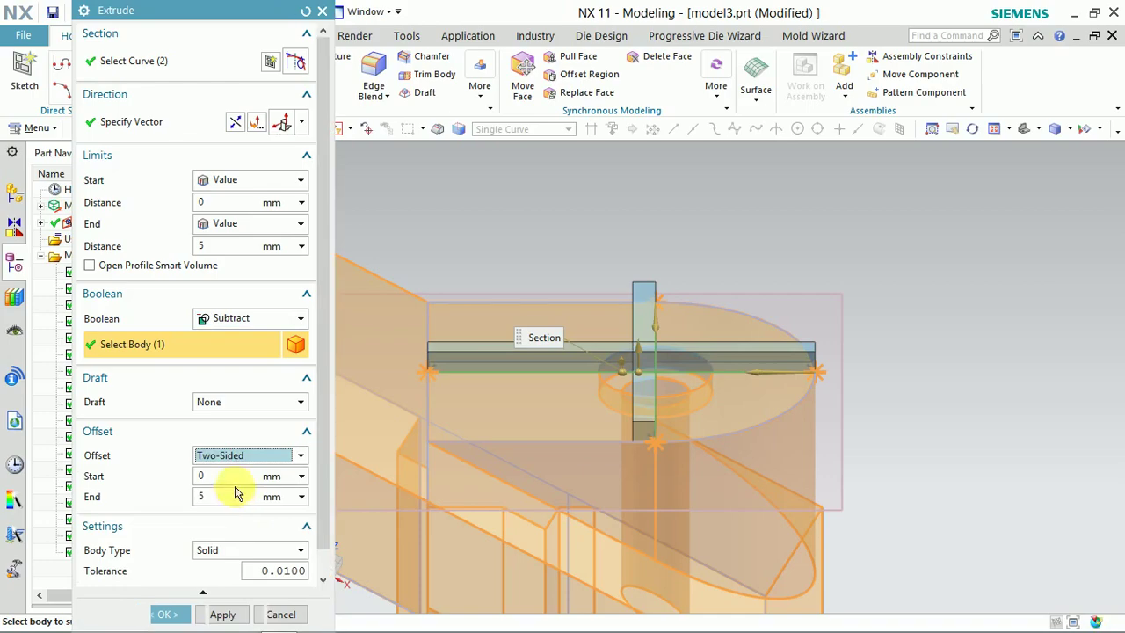
pyautogui.click(246, 455)
pyautogui.click(230, 513)
pyautogui.click(224, 474)
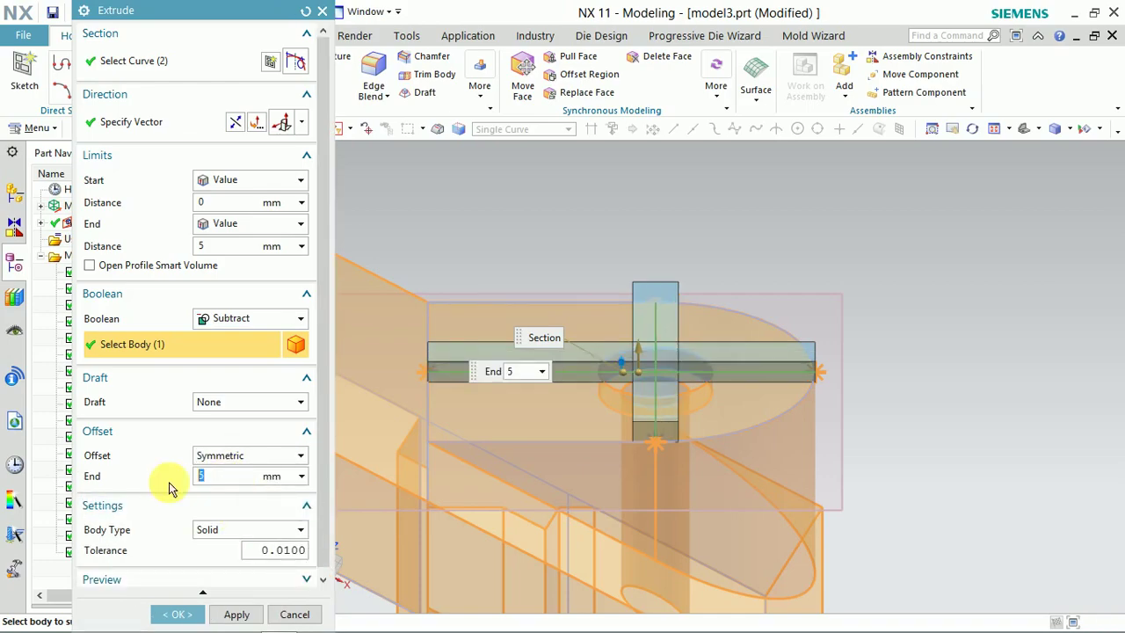
pyautogui.moveTo(597, 264)
pyautogui.mouseDown(button='middle')
pyautogui.moveTo(644, 314)
pyautogui.moveTo(640, 303)
pyautogui.mouseUp(button='middle')
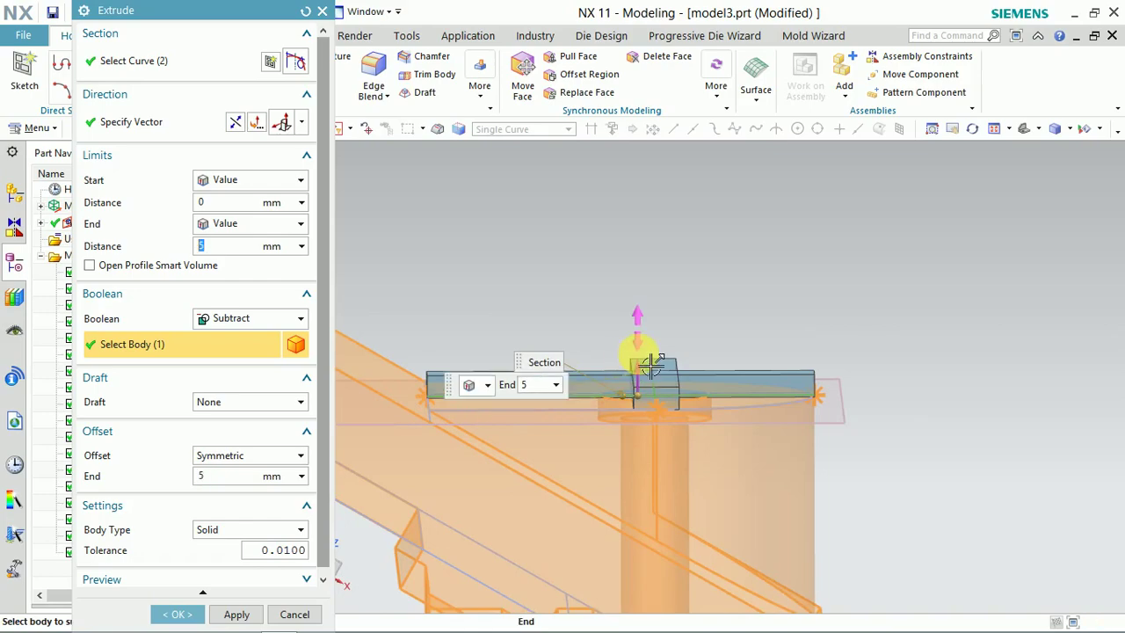
pyautogui.doubleClick(651, 365)
pyautogui.moveTo(687, 347); pyautogui.dragTo(673, 381, button='middle')
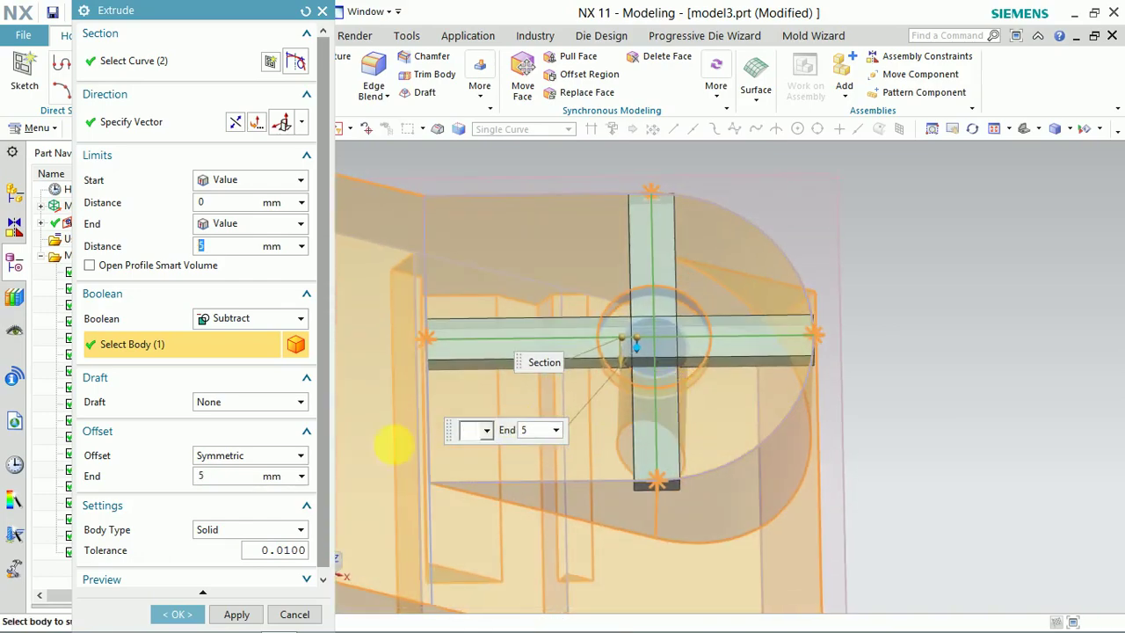
pyautogui.click(192, 618)
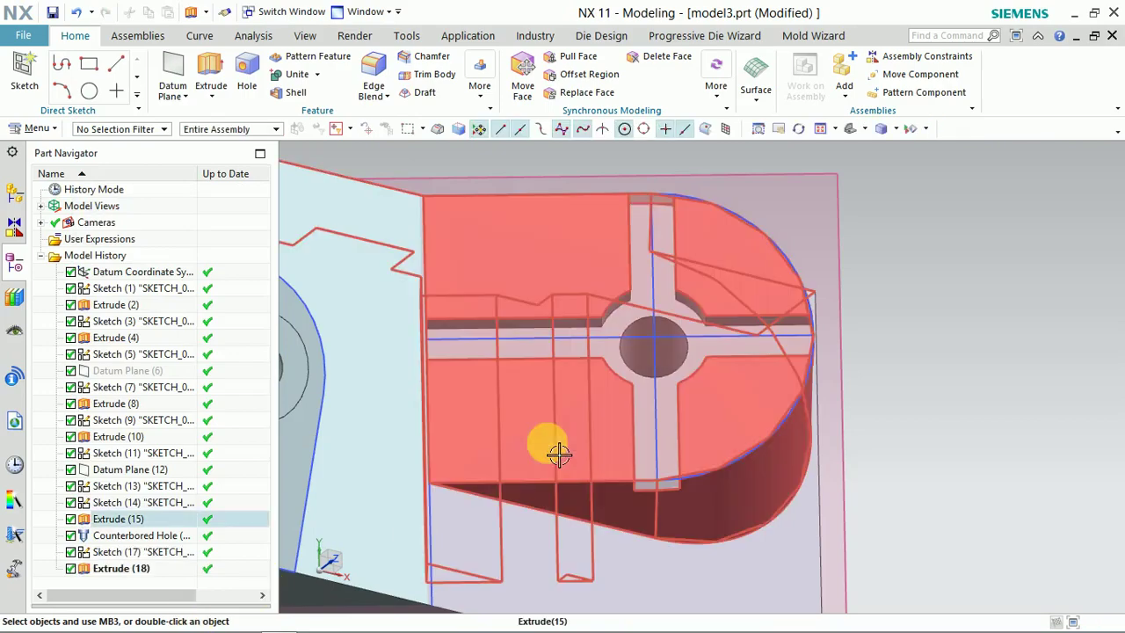
# Create a sketch on the bracket body's top face, accepting the inferred plane
pyautogui.moveTo(557, 321)
pyautogui.mouseDown(button='middle')
pyautogui.moveTo(567, 387)
pyautogui.moveTo(565, 356)
pyautogui.moveTo(497, 326)
pyautogui.moveTo(547, 284)
pyautogui.mouseUp(button='middle')
pyautogui.scroll(-5, 515, 326)
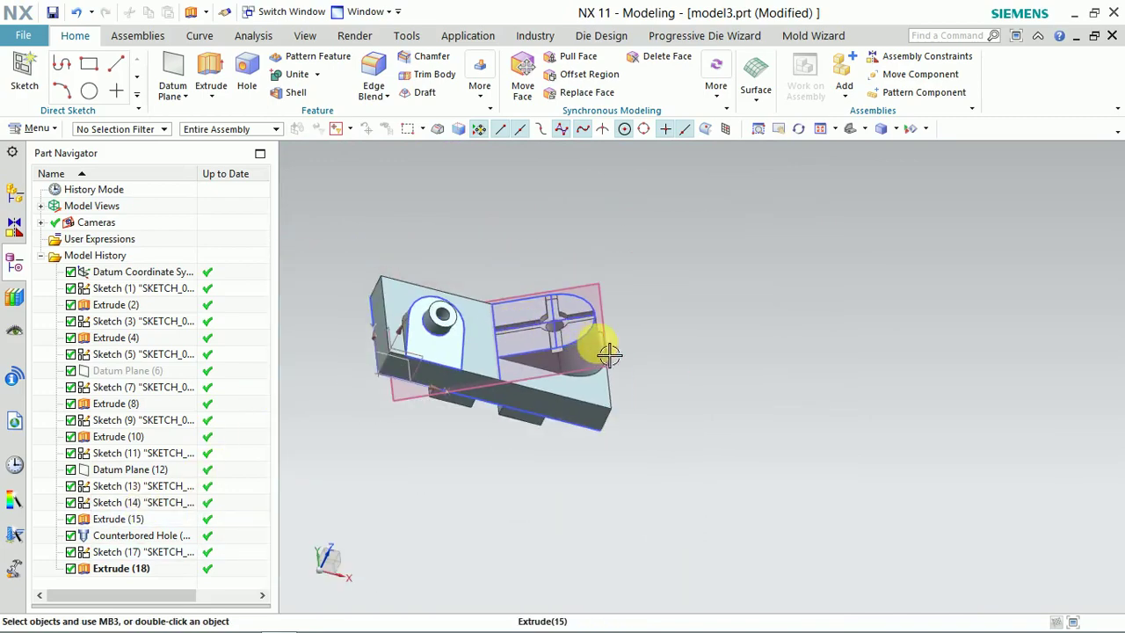
pyautogui.moveTo(761, 343)
pyautogui.mouseDown(button='middle')
pyautogui.moveTo(744, 346)
pyautogui.moveTo(736, 319)
pyautogui.moveTo(748, 298)
pyautogui.moveTo(632, 398)
pyautogui.mouseUp(button='middle')
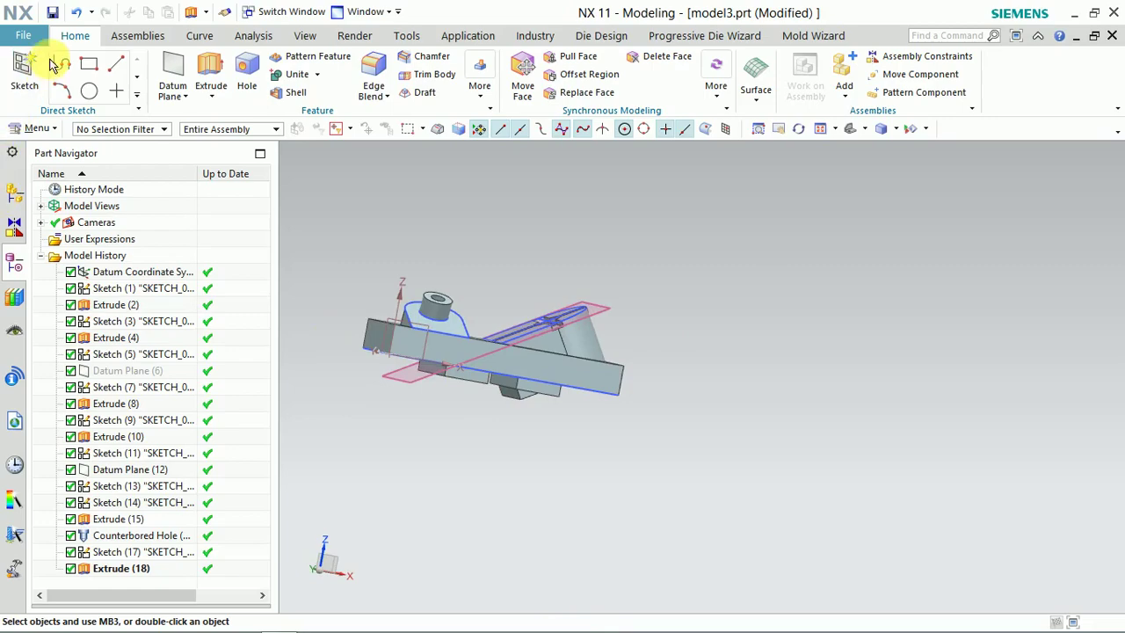
pyautogui.click(506, 367)
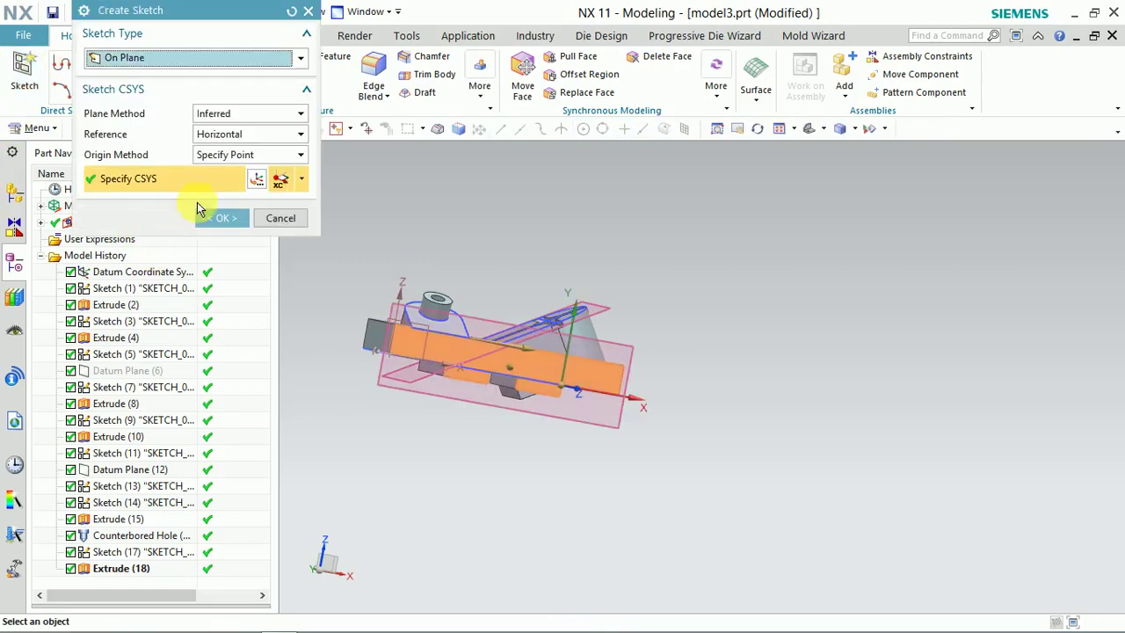
pyautogui.click(220, 219)
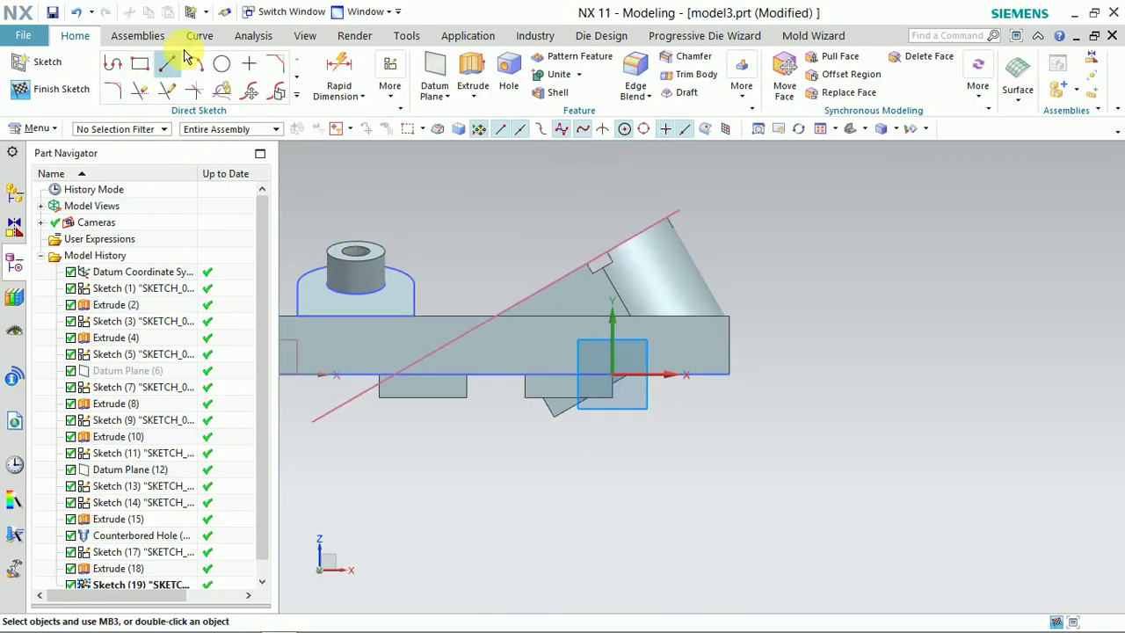
# Draw a large circle above the bracket
pyautogui.click(443, 211)
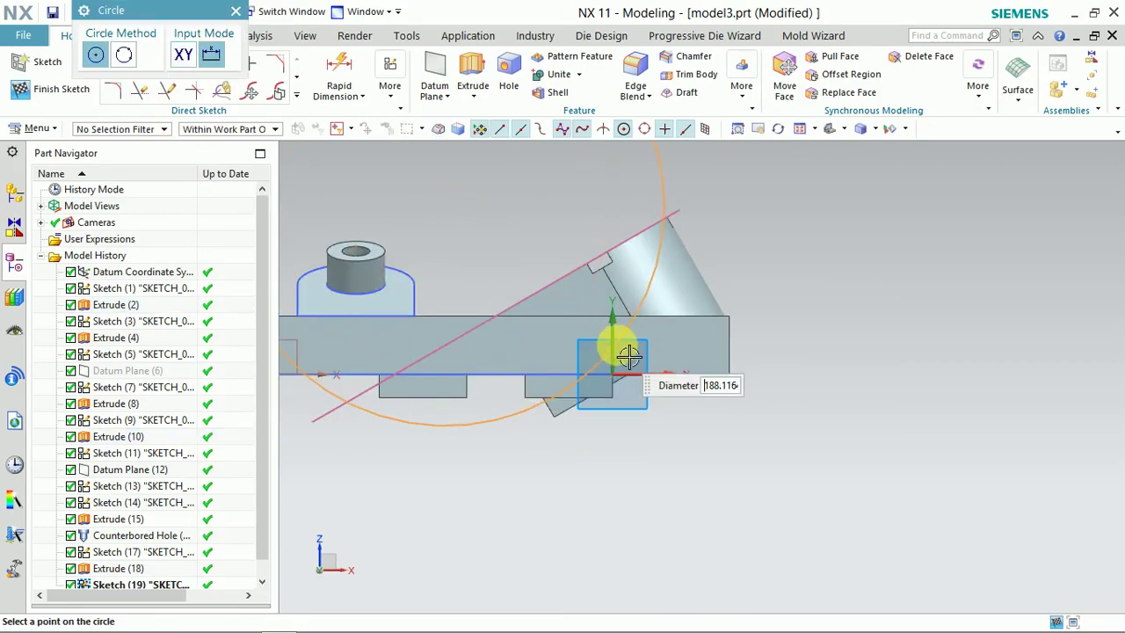
pyautogui.click(571, 274)
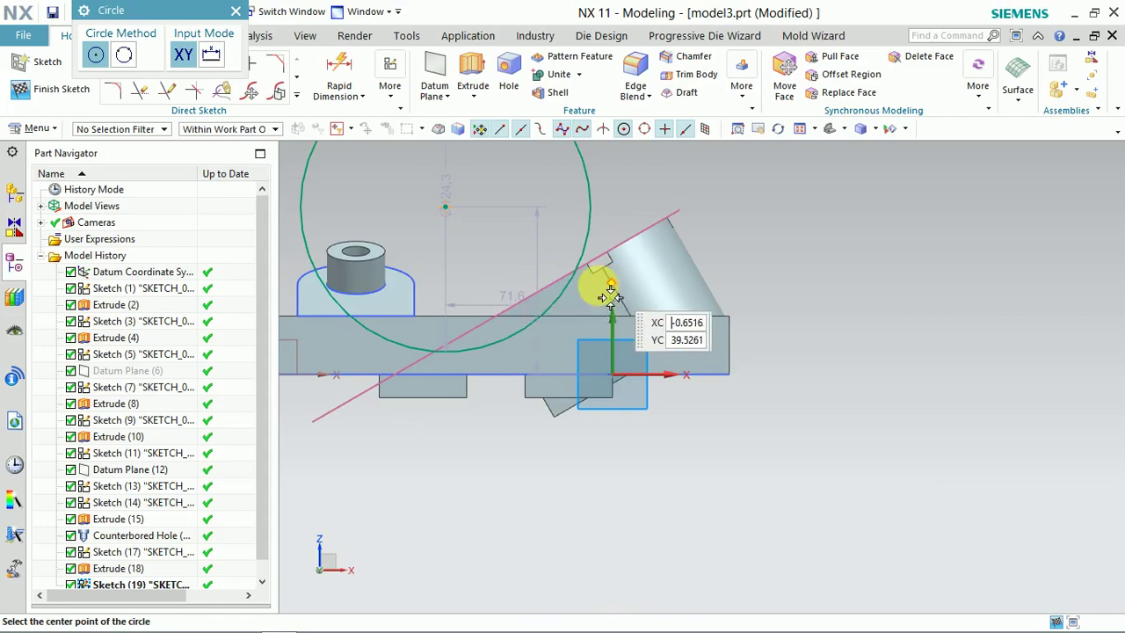
pyautogui.click(582, 303)
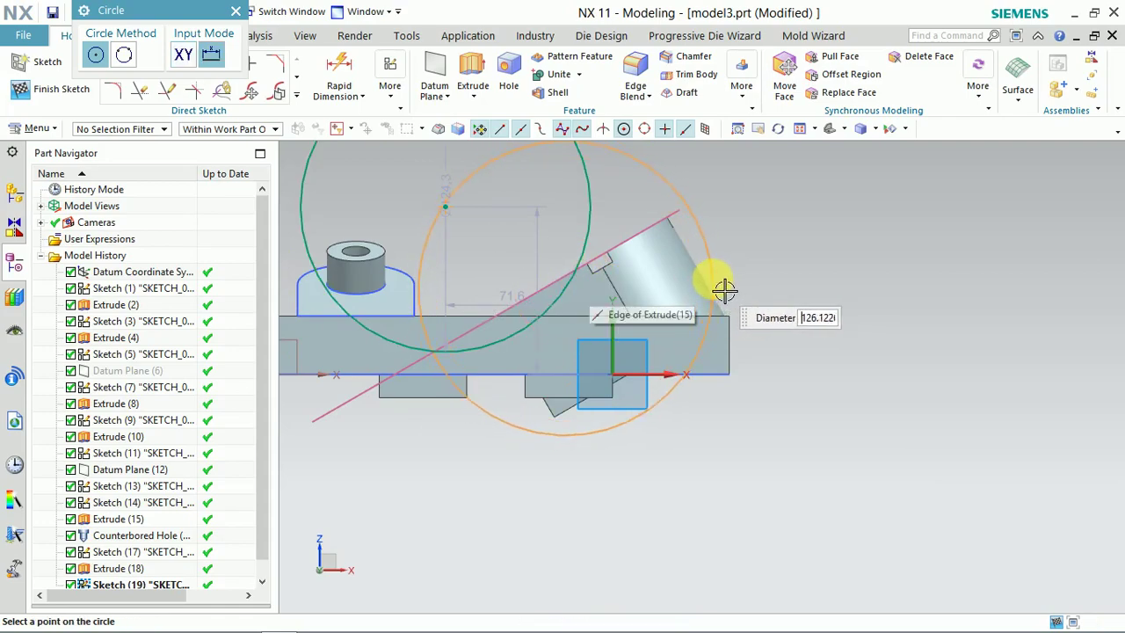
pyautogui.press('Escape')
pyautogui.press('Escape')
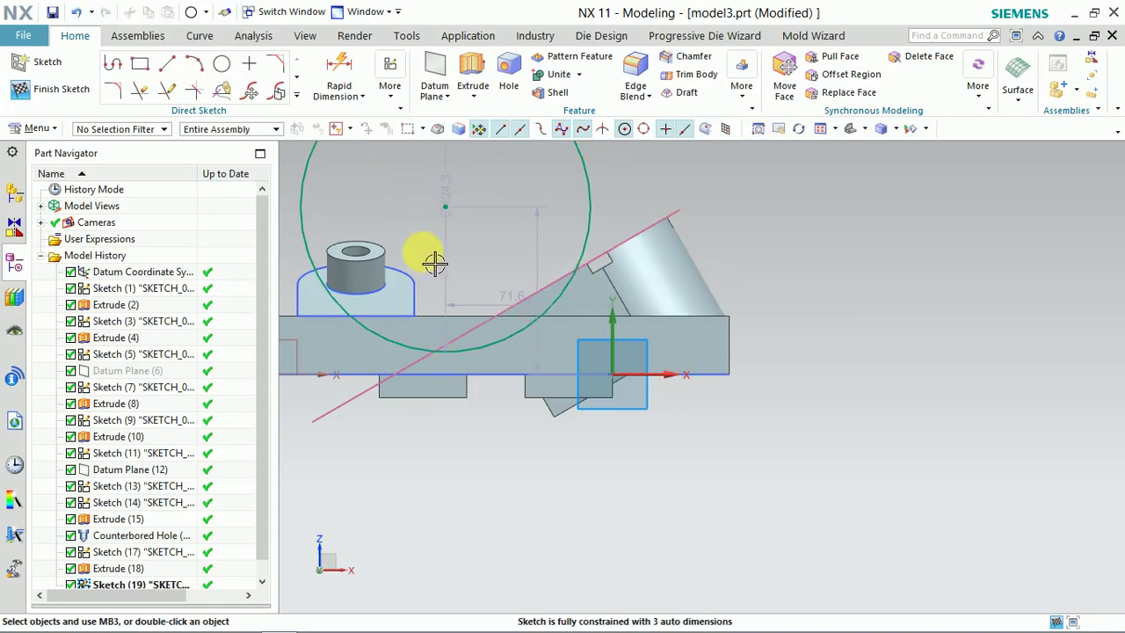
# Draw a horizontal line from the circle's arc to near the lug's right edge
pyautogui.press('l')
pyautogui.click(564, 291)
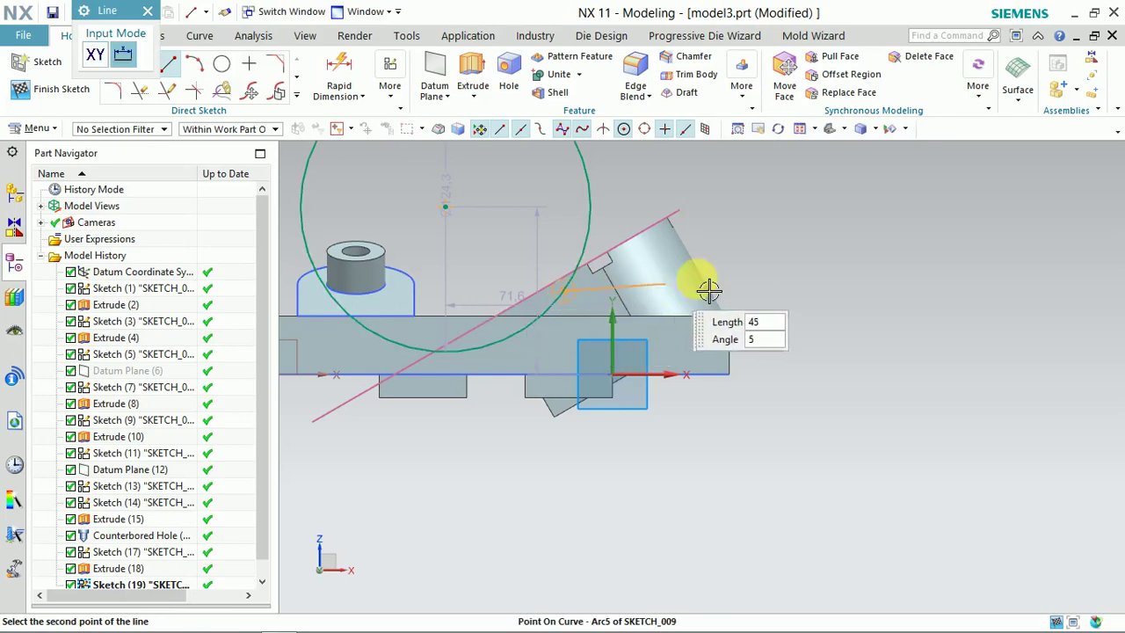
pyautogui.click(730, 297)
pyautogui.press('Escape')
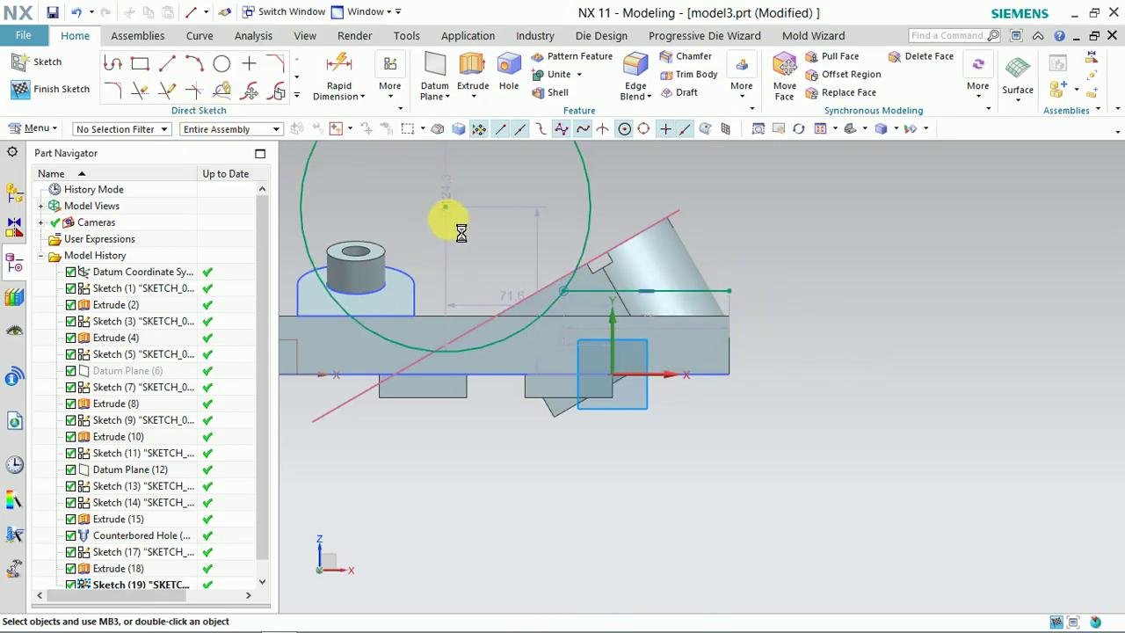
# Dimension the horizontal line 15 mm above the body's top edge
pyautogui.press('d')
pyautogui.scroll(4, 743, 311)
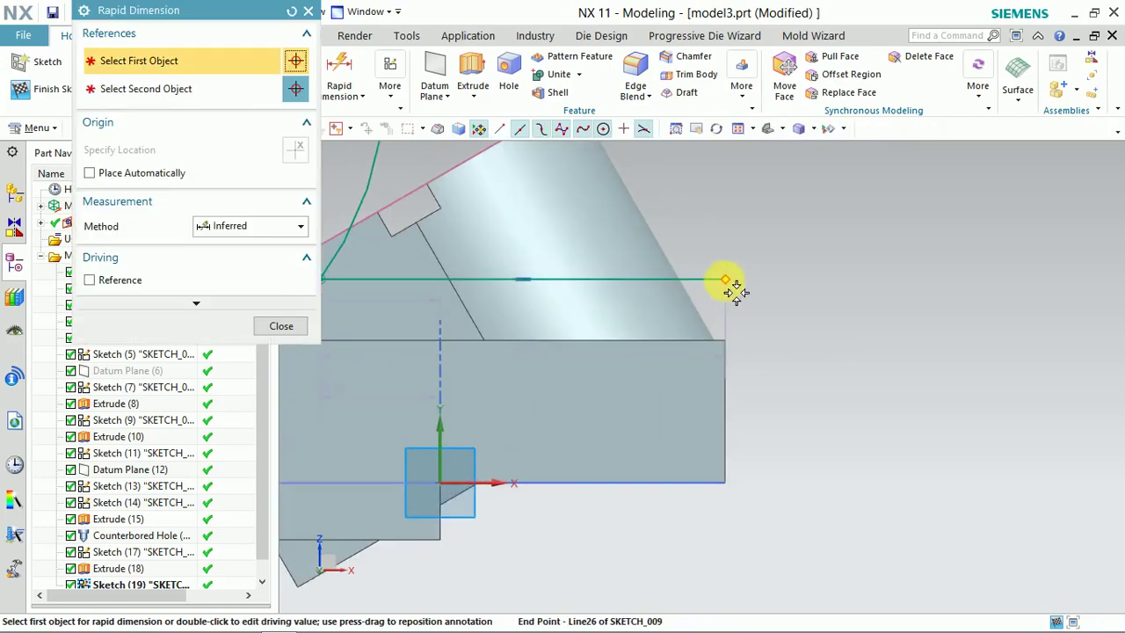
pyautogui.click(726, 281)
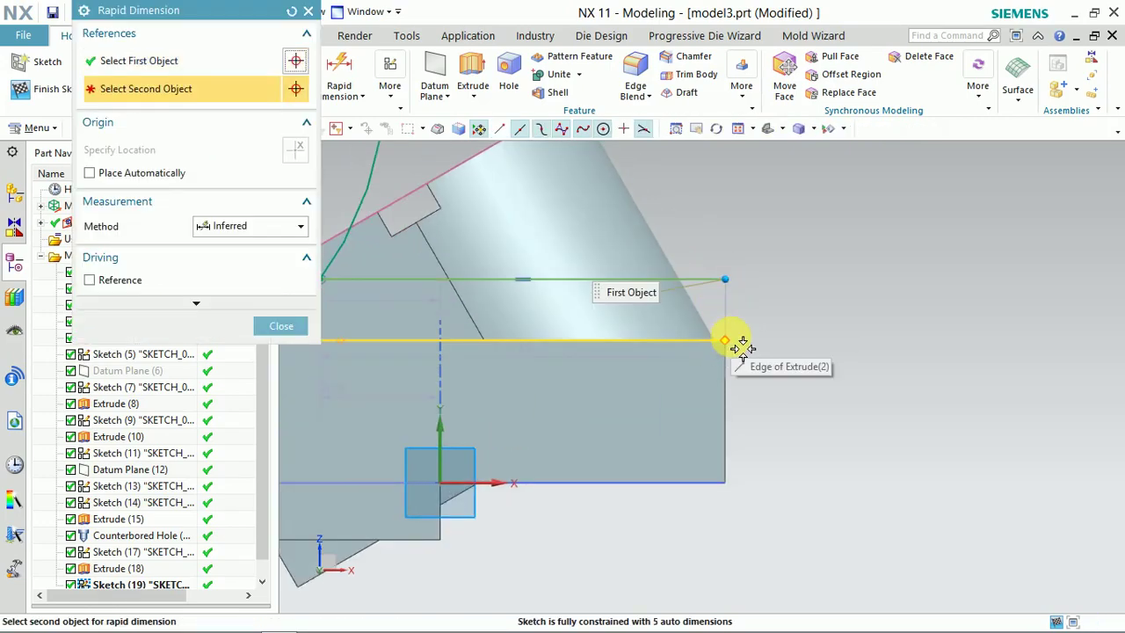
pyautogui.click(748, 350)
pyautogui.press('Escape')
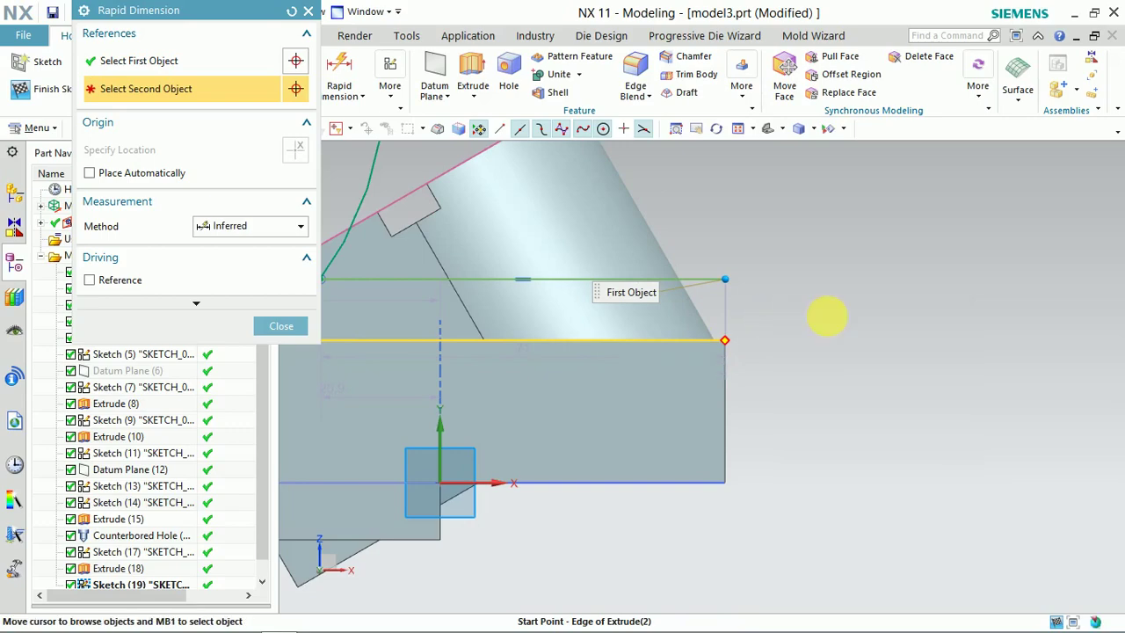
pyautogui.press('Escape')
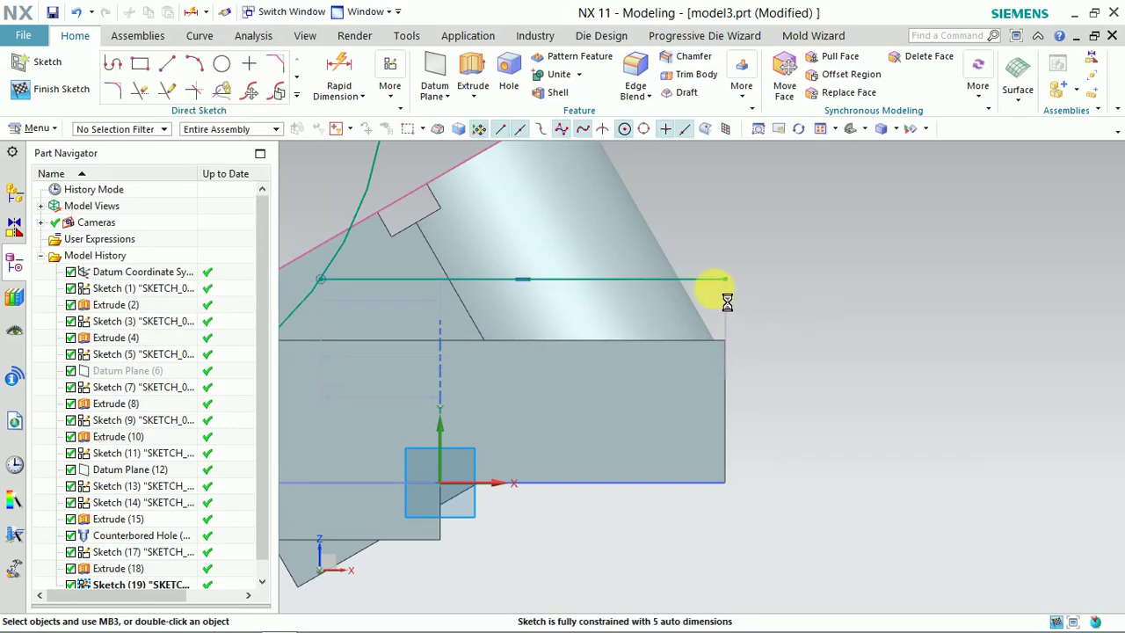
pyautogui.press('d')
pyautogui.click(735, 291)
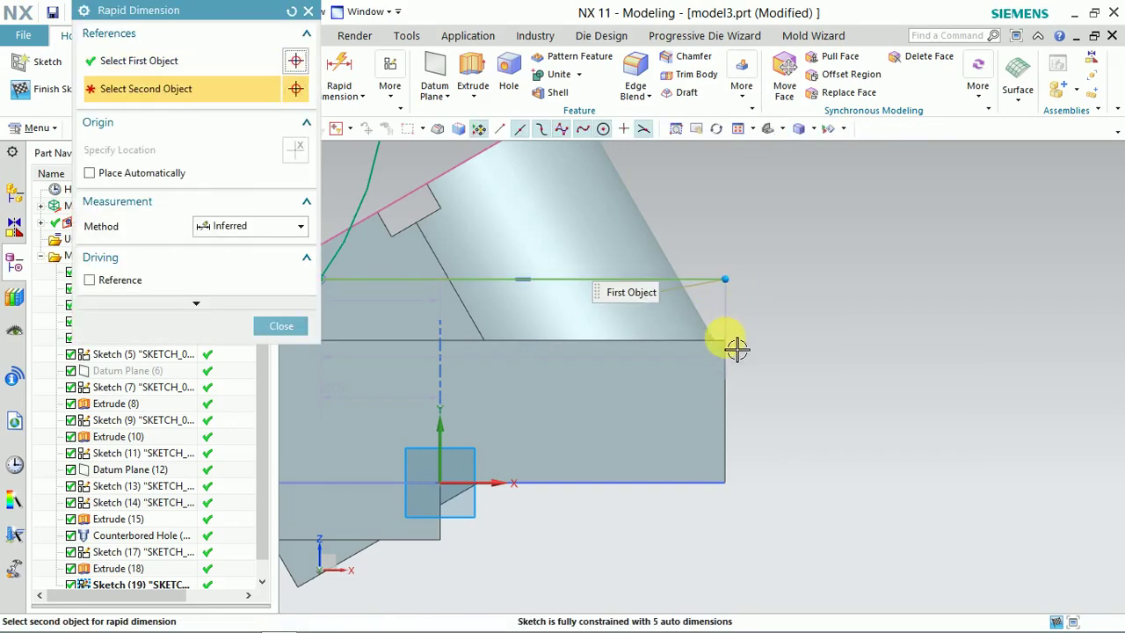
pyautogui.click(738, 339)
pyautogui.click(796, 325)
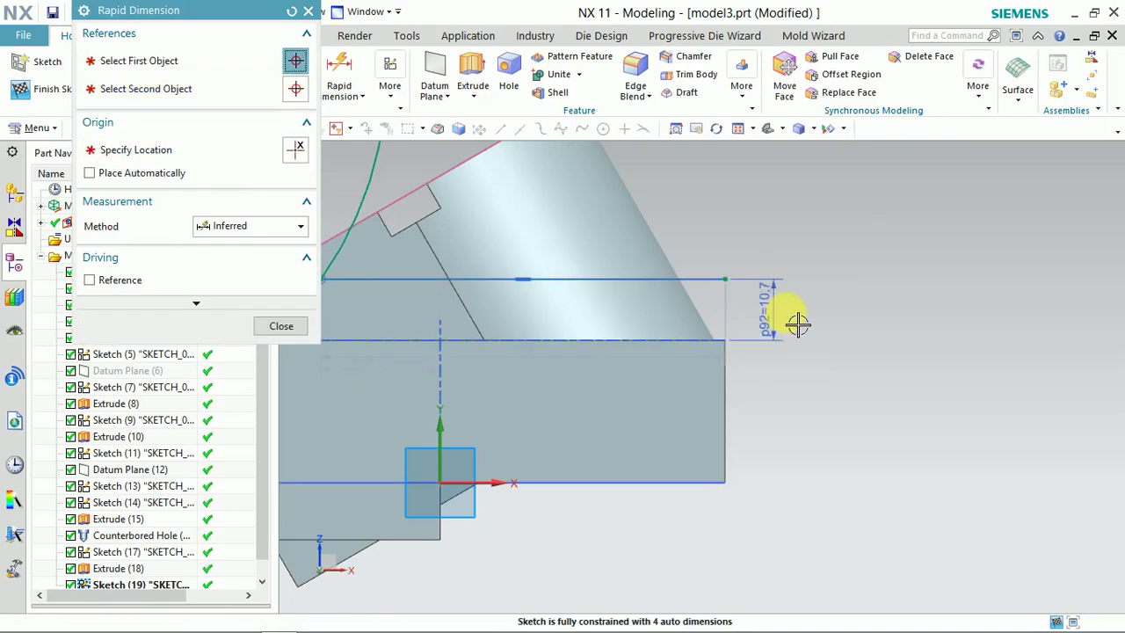
pyautogui.write('15')
pyautogui.press('Return')
pyautogui.press('Escape')
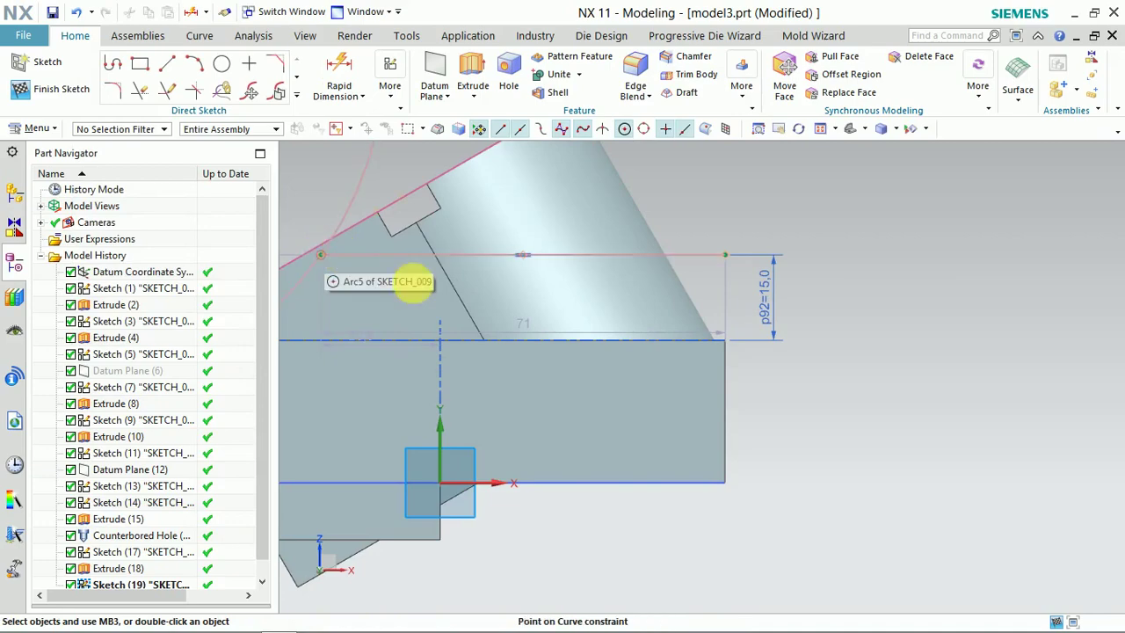
# Constrain the line's right endpoint onto the lug's vertical edge with Point on Curve
pyautogui.scroll(4, 738, 281)
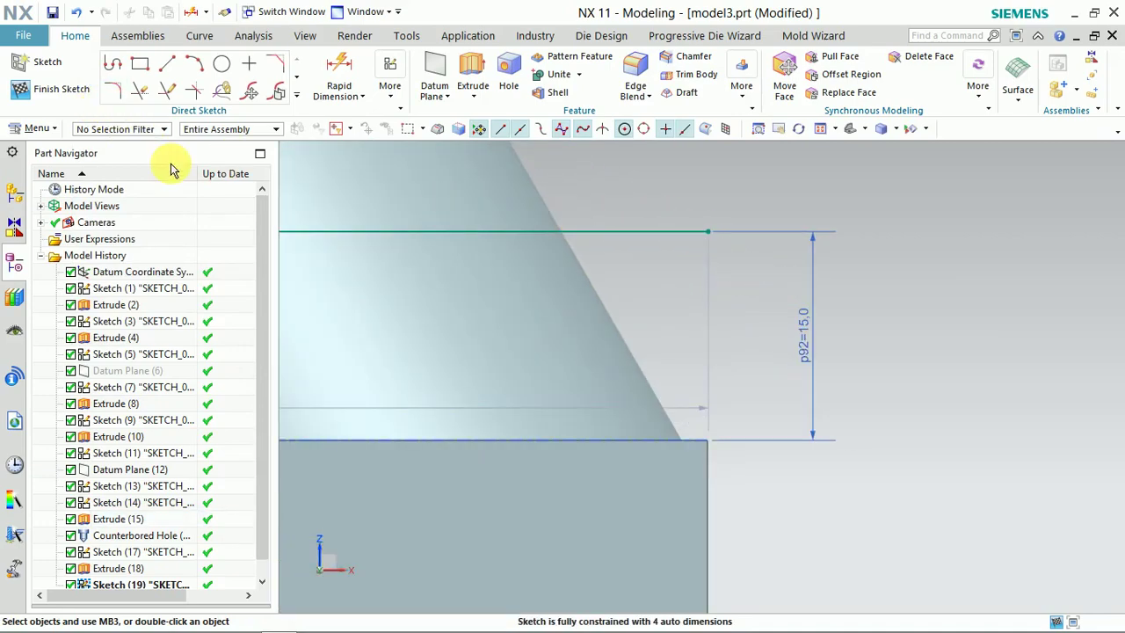
pyautogui.press('c')
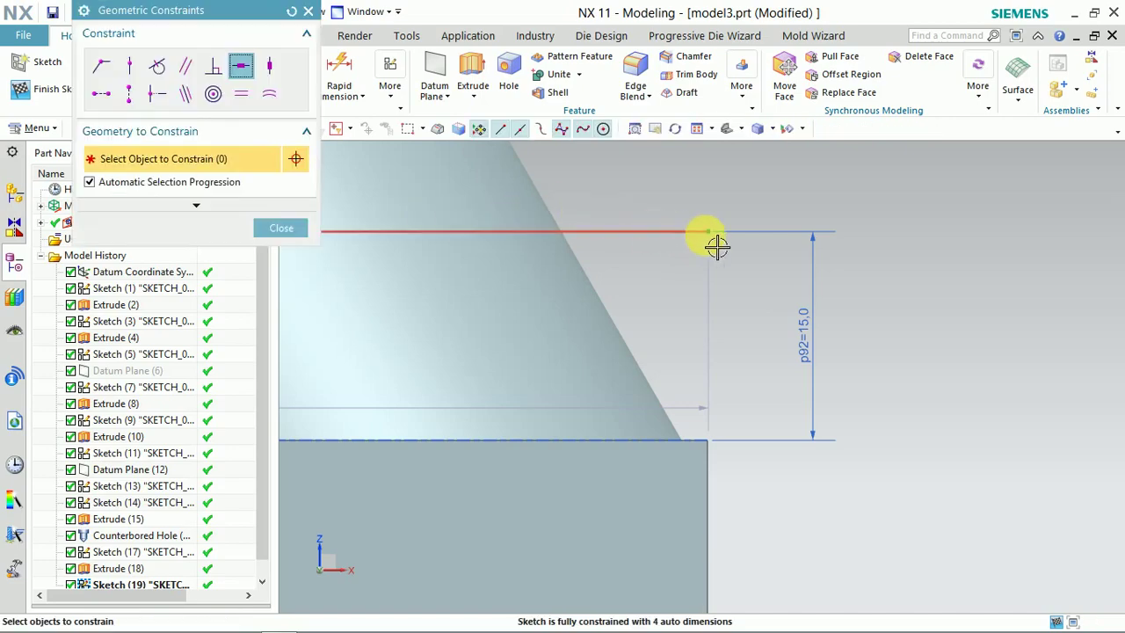
pyautogui.click(132, 66)
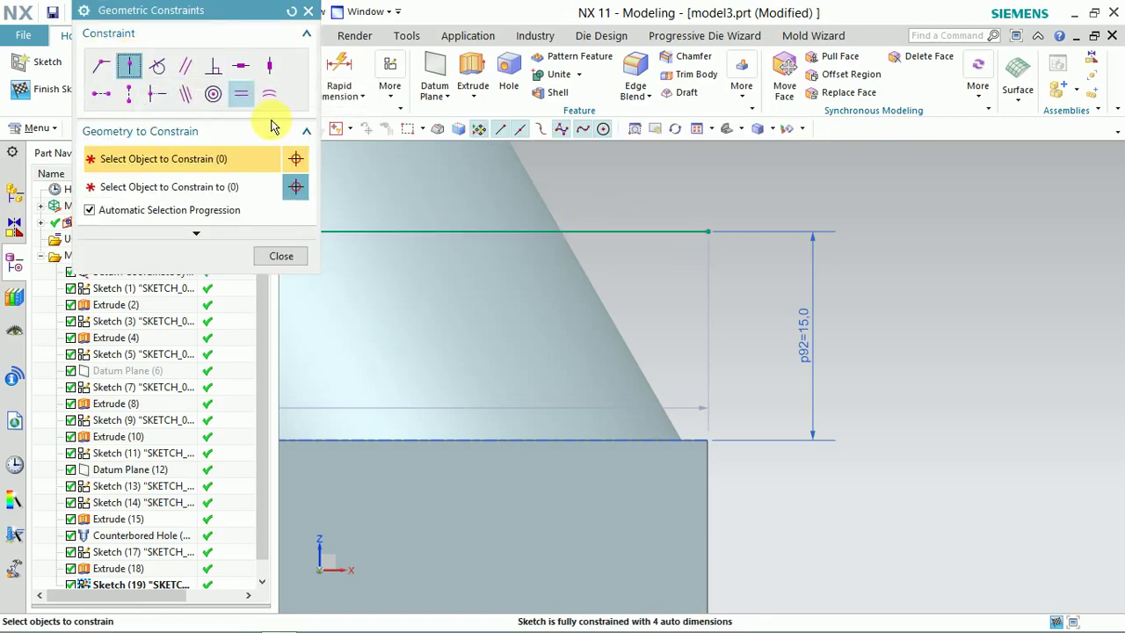
pyautogui.click(709, 233)
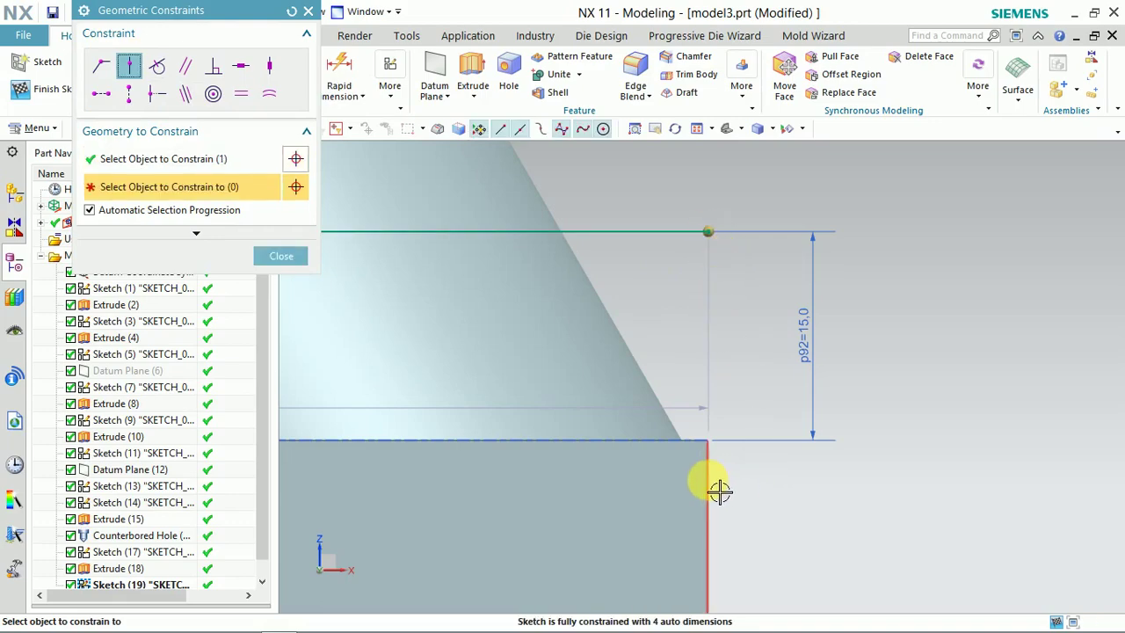
pyautogui.click(717, 492)
pyautogui.click(268, 256)
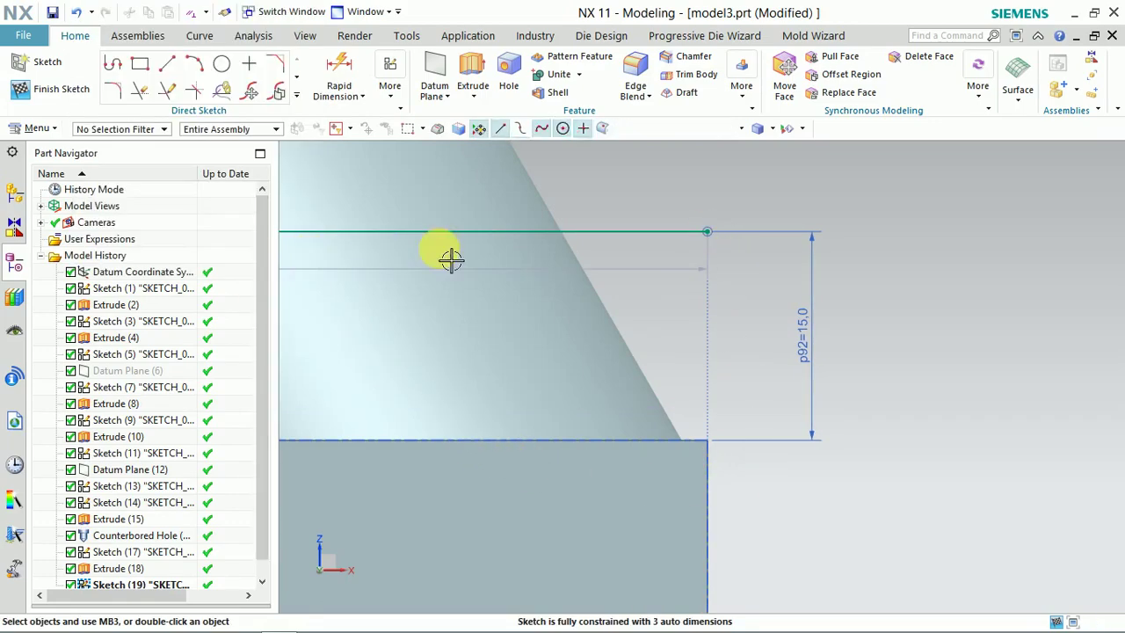
pyautogui.scroll(-2, 451, 259)
pyautogui.scroll(-1, 508, 296)
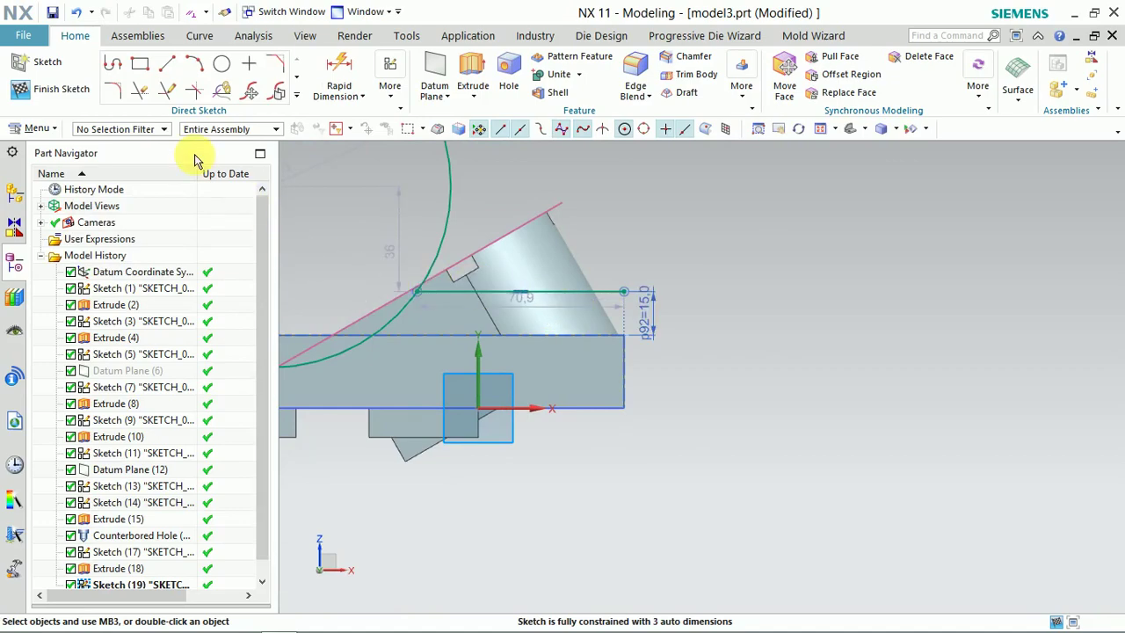
# Set the horizontal line length to 60 mm and the circle diameter to 100 mm
pyautogui.press('d')
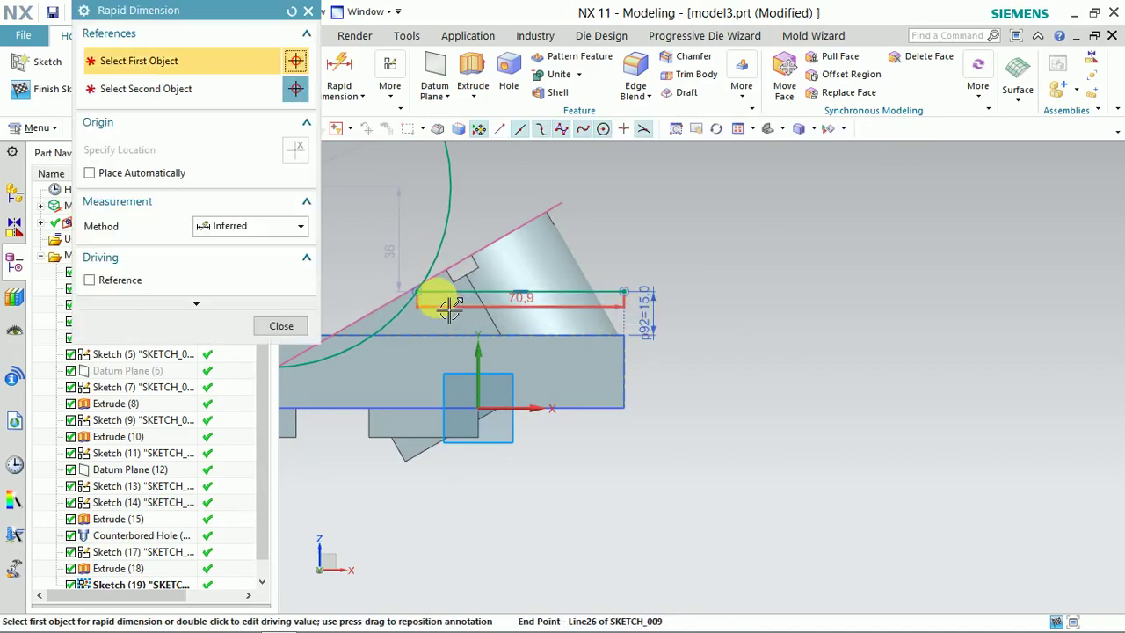
pyautogui.click(463, 295)
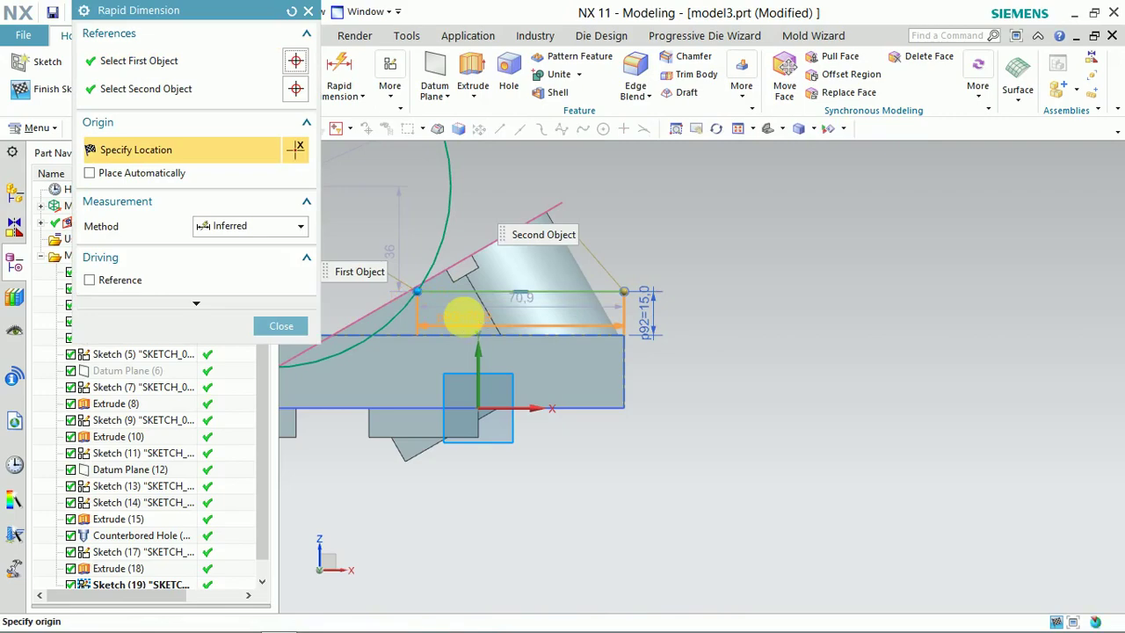
pyautogui.doubleClick(525, 304)
pyautogui.write('60')
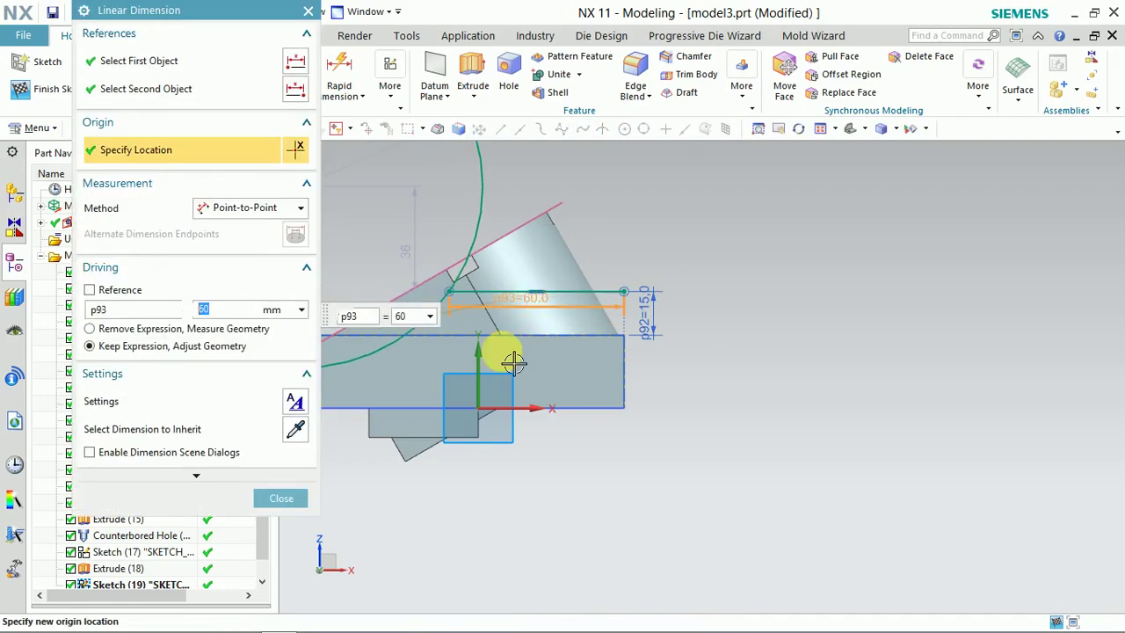
pyautogui.middleClick(513, 362)
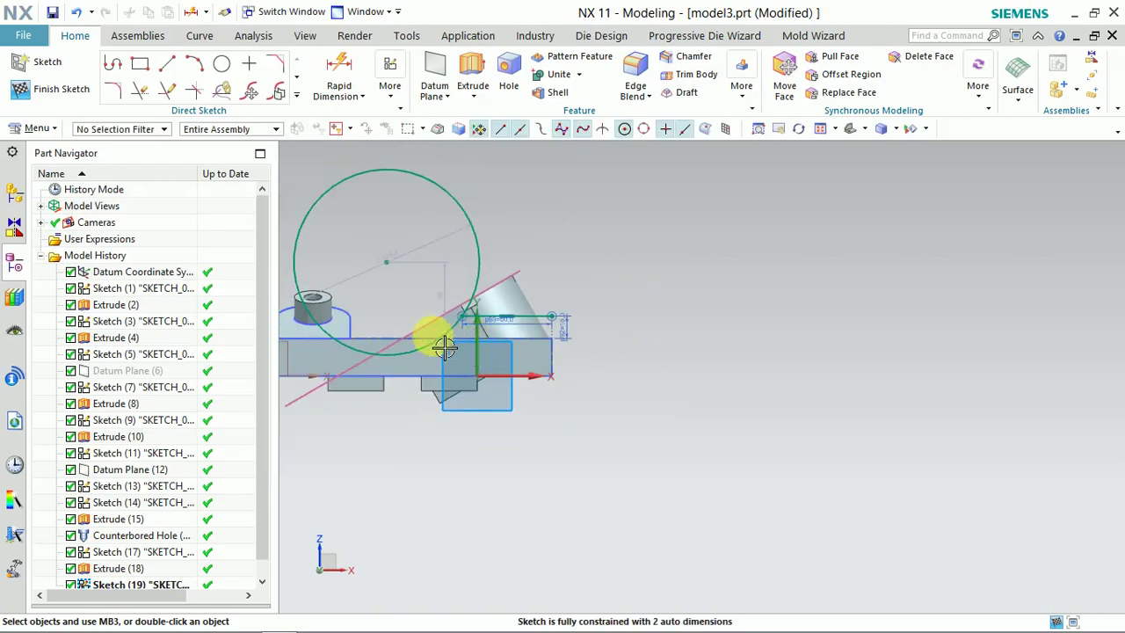
pyautogui.scroll(-3, 399, 264)
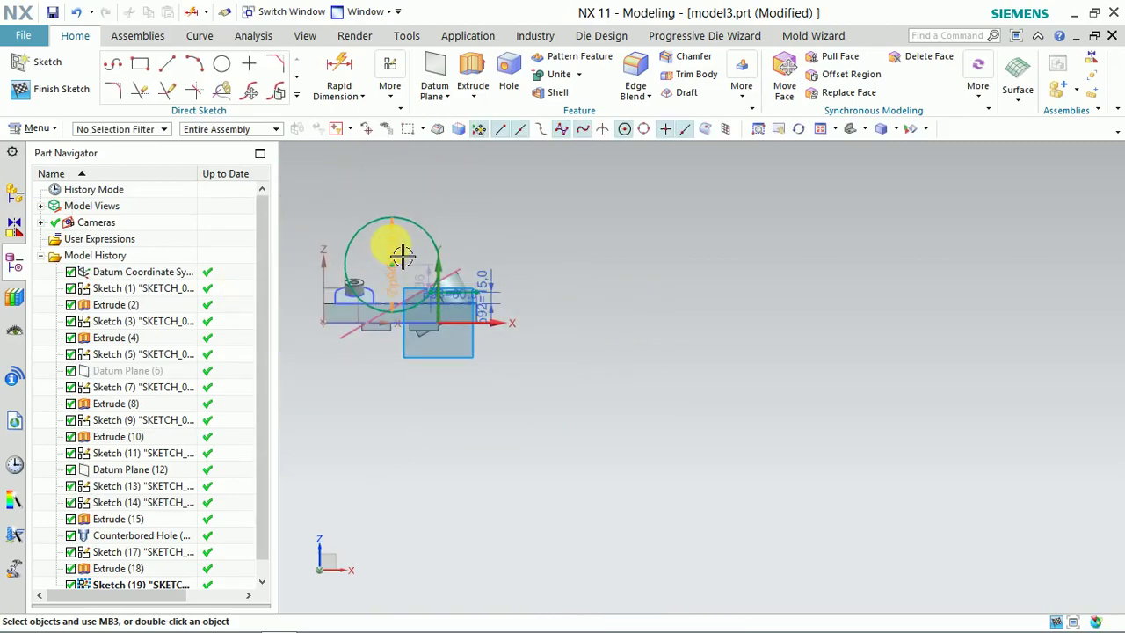
pyautogui.doubleClick(401, 254)
pyautogui.write('100')
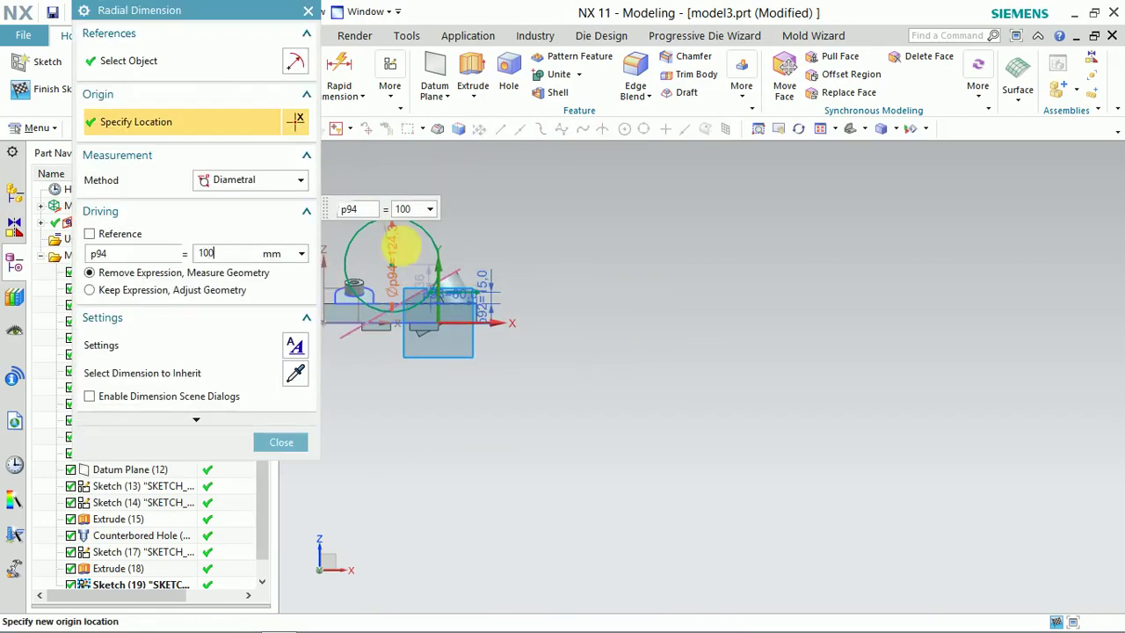
pyautogui.press('Return')
pyautogui.middleClick(389, 252)
# Add a 45 mm vertical dimension locating the circle's centre
pyautogui.scroll(3, 346, 256)
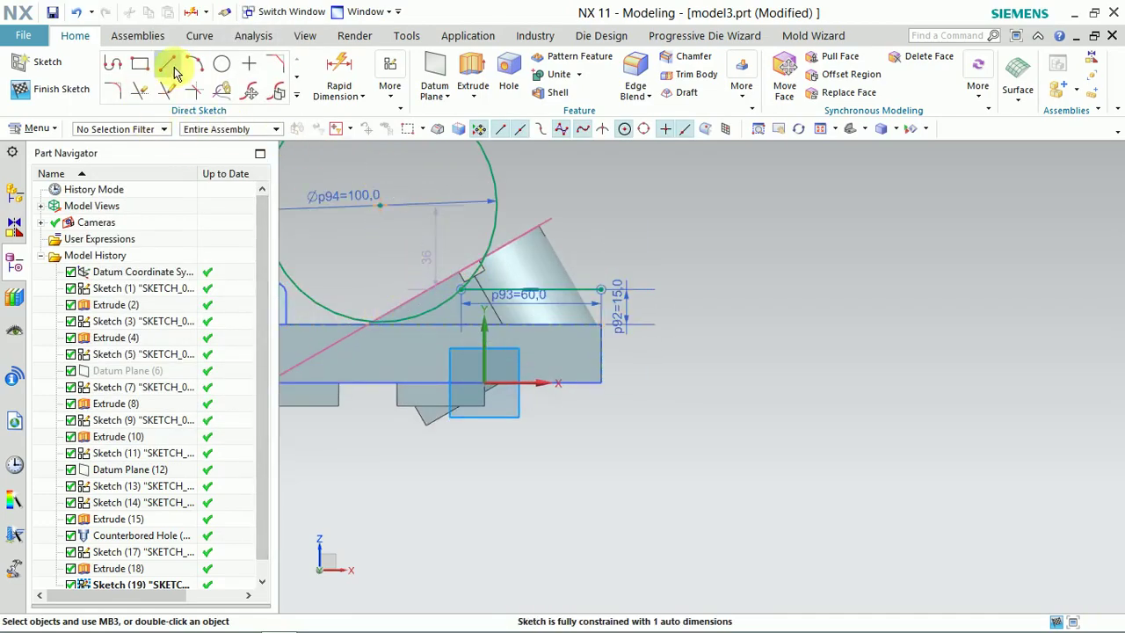
pyautogui.click(455, 334)
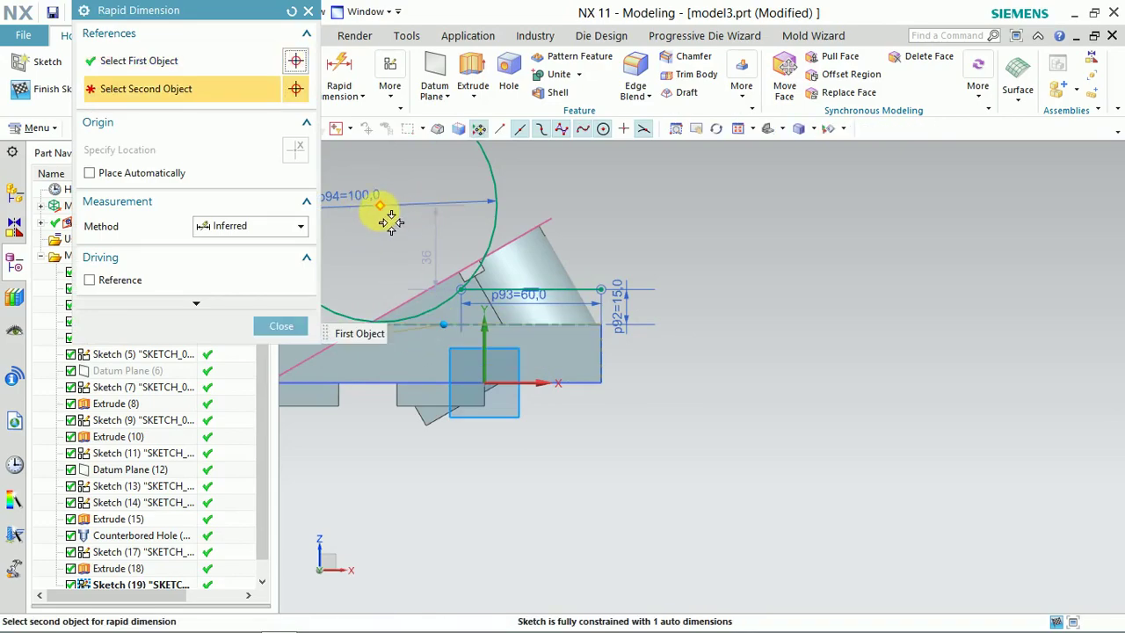
pyautogui.click(391, 219)
pyautogui.click(651, 233)
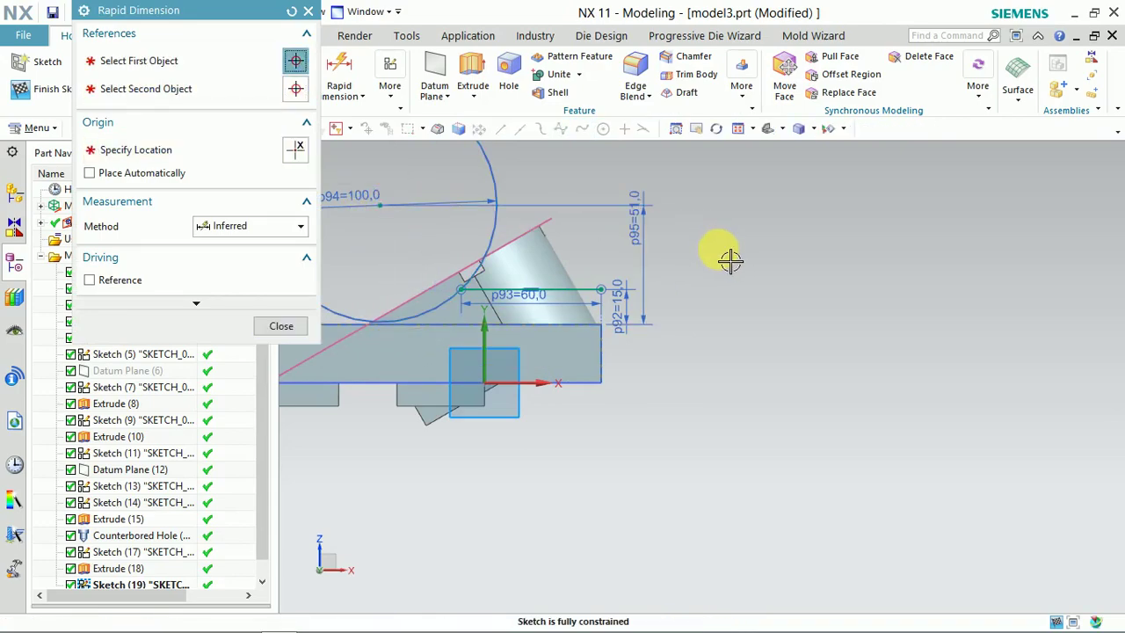
pyautogui.write('45')
pyautogui.press('Return')
pyautogui.press('Escape')
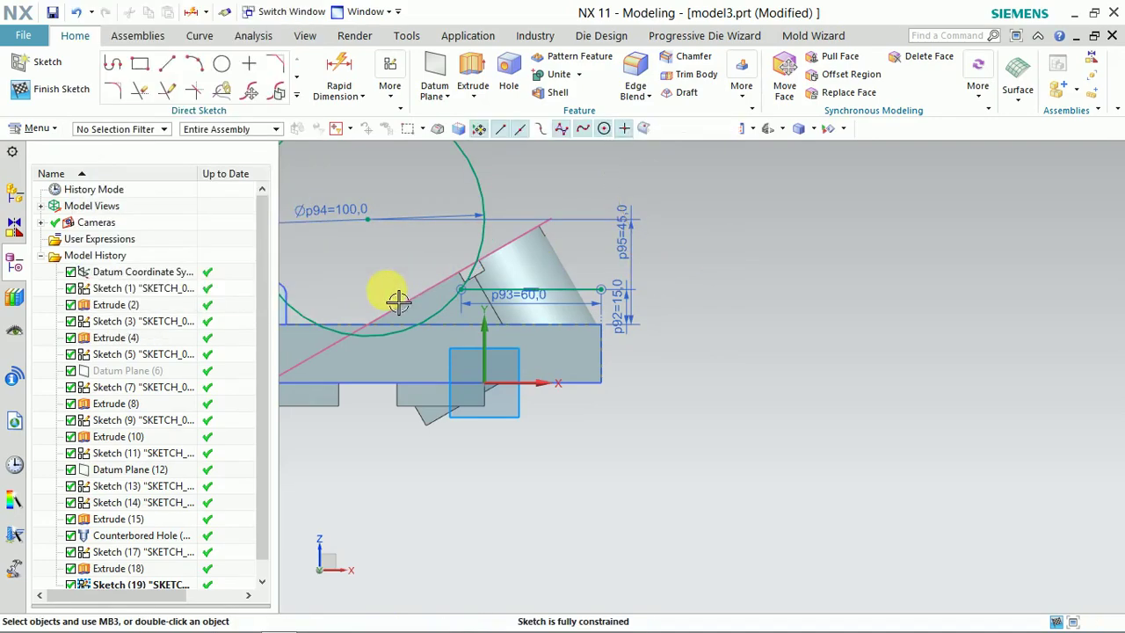
pyautogui.scroll(3, 443, 280)
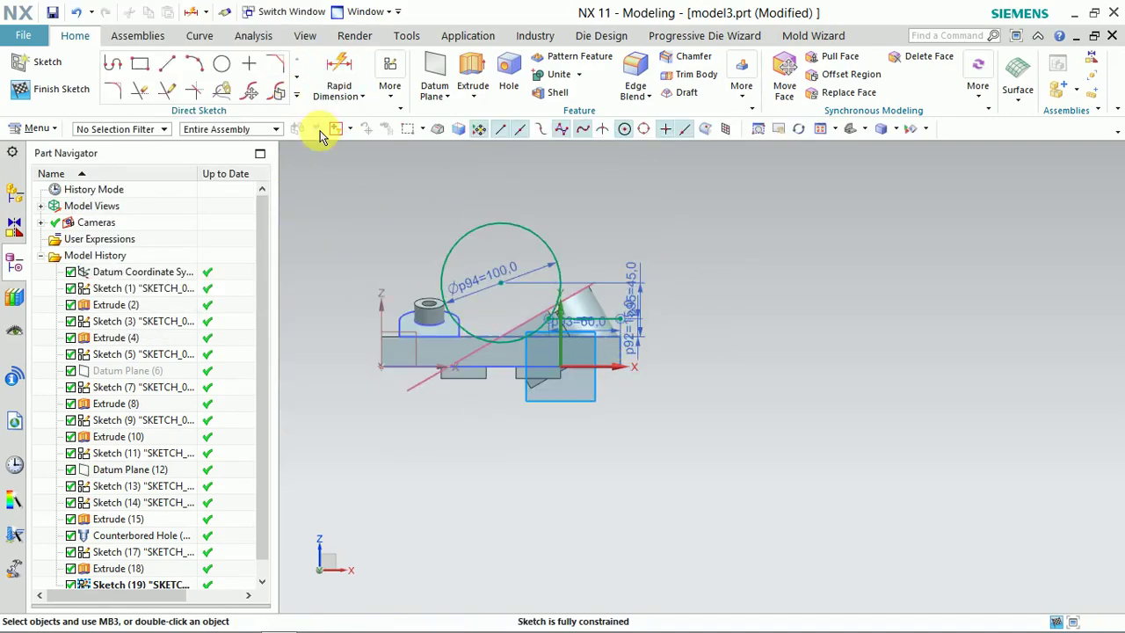
# Extrude the Ø100 mm sketch circle 0–30 mm with Boolean Subtract to cut a rounded recess into the lug
pyautogui.press('x')
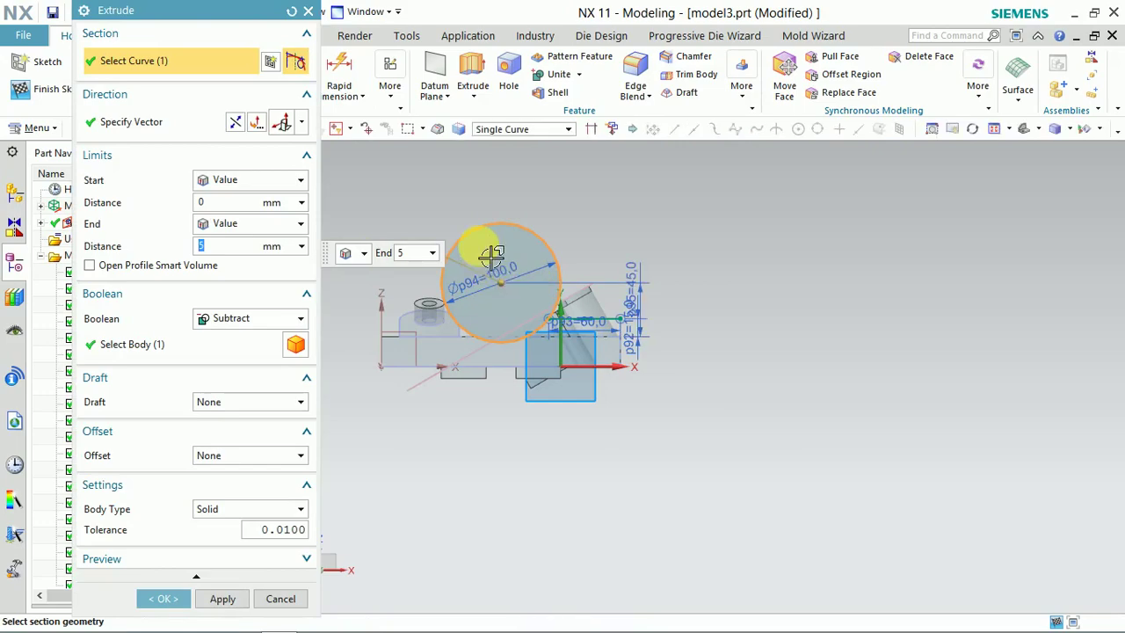
pyautogui.moveTo(604, 298)
pyautogui.mouseDown(button='middle')
pyautogui.moveTo(611, 258)
pyautogui.moveTo(631, 266)
pyautogui.moveTo(578, 327)
pyautogui.mouseUp(button='middle')
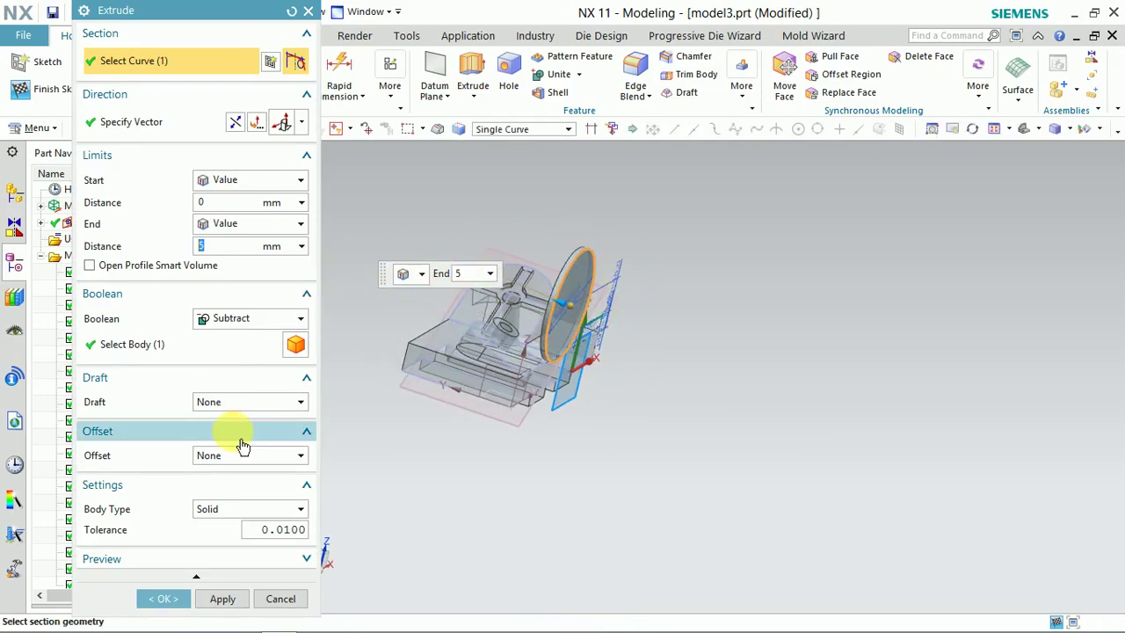
pyautogui.click(233, 251)
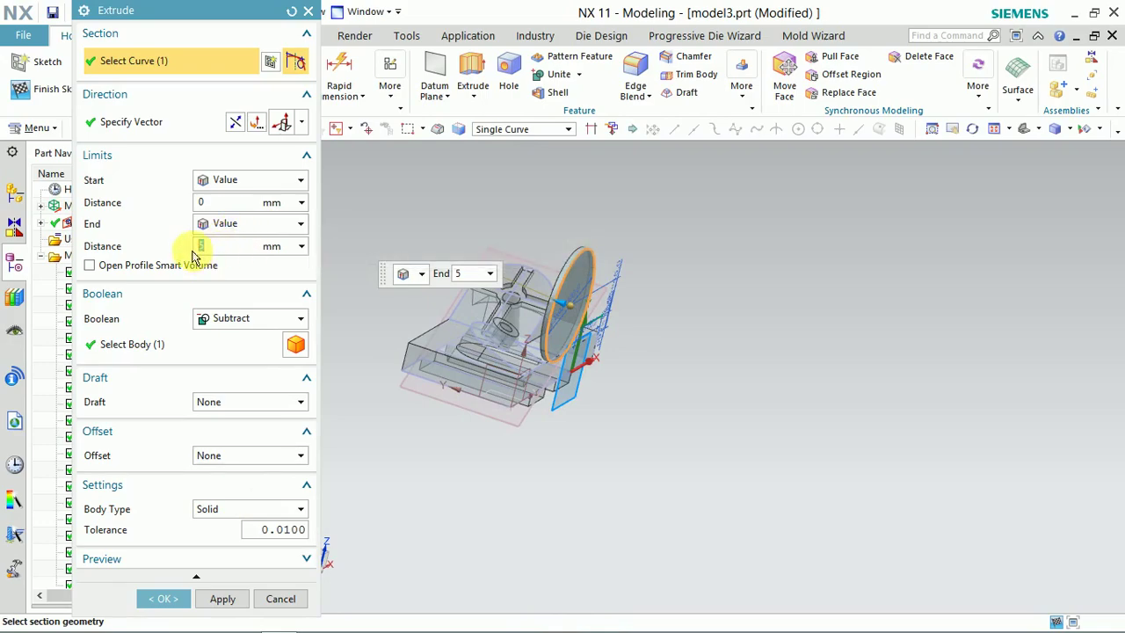
pyautogui.write('30')
pyautogui.click(139, 280)
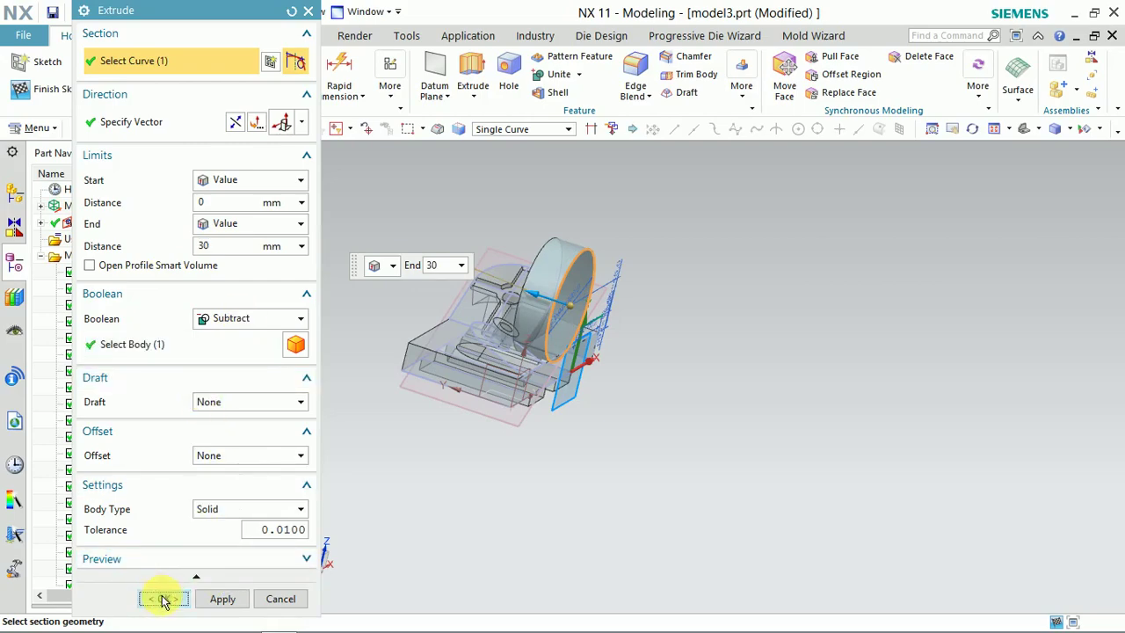
pyautogui.click(161, 597)
pyautogui.moveTo(477, 419)
pyautogui.mouseDown(button='middle')
pyautogui.moveTo(409, 395)
pyautogui.moveTo(405, 431)
pyautogui.mouseUp(button='middle')
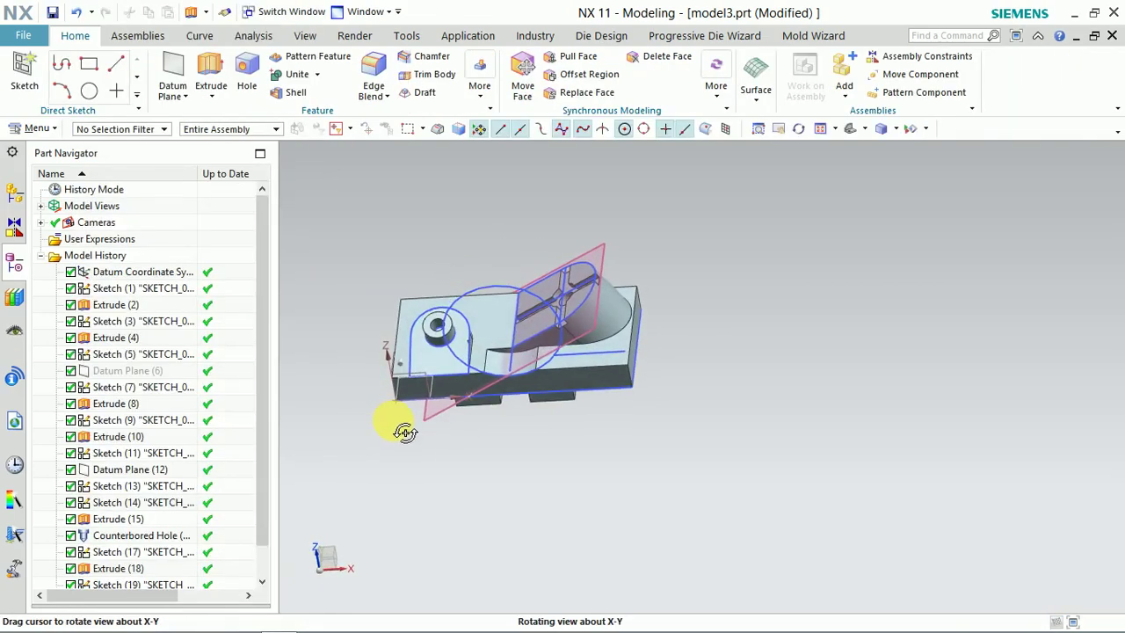
pyautogui.moveTo(636, 323); pyautogui.dragTo(411, 176, button='middle')
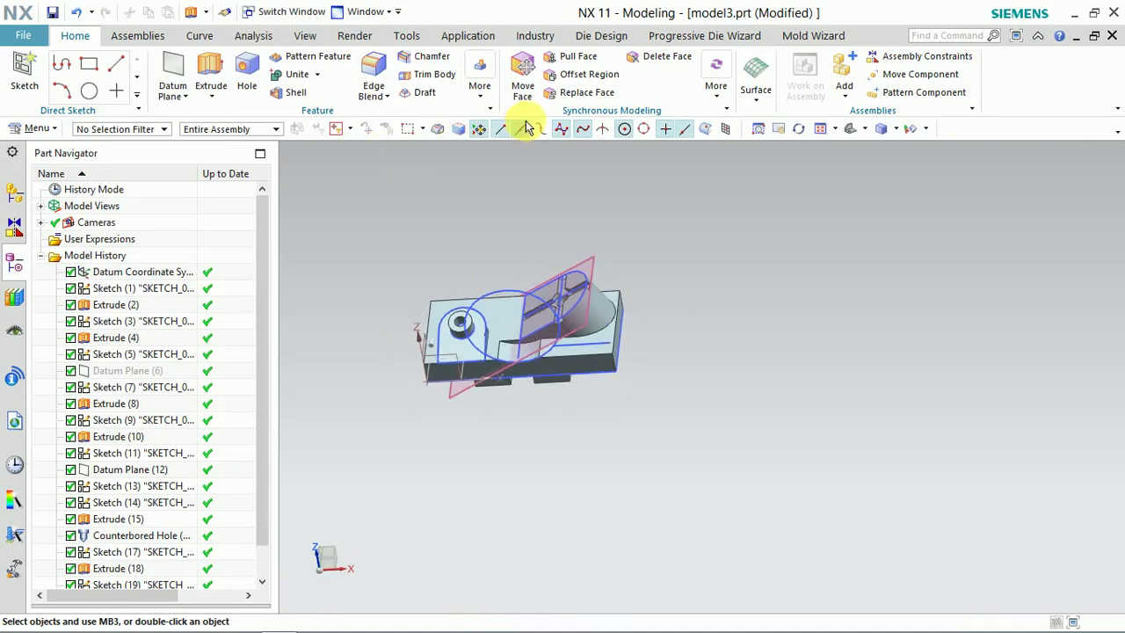
pyautogui.click(521, 77)
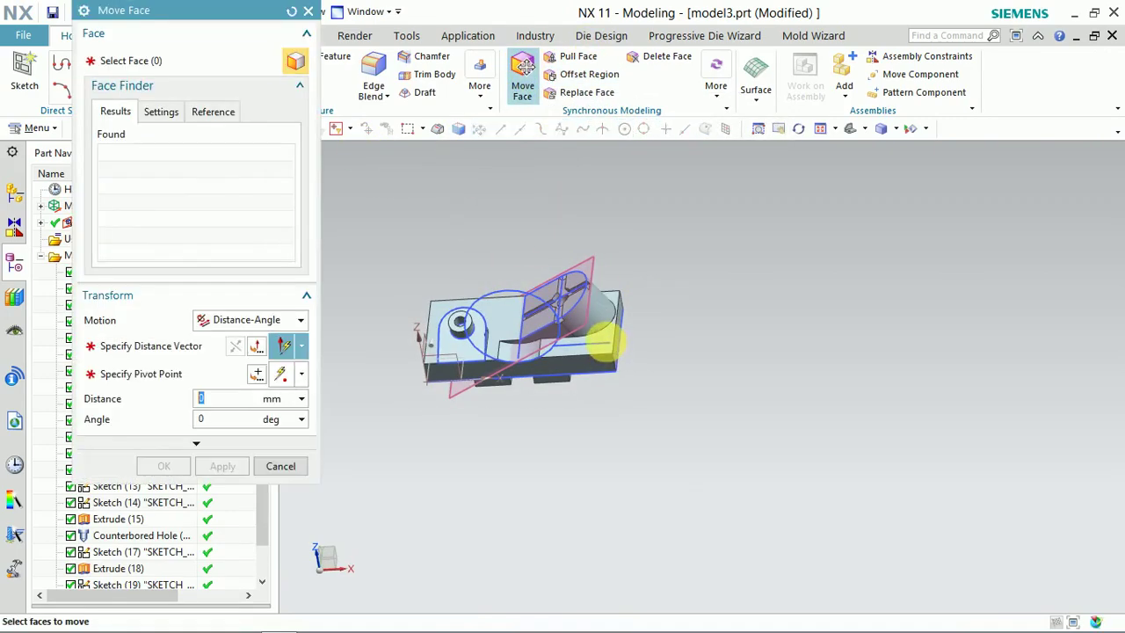
pyautogui.click(611, 353)
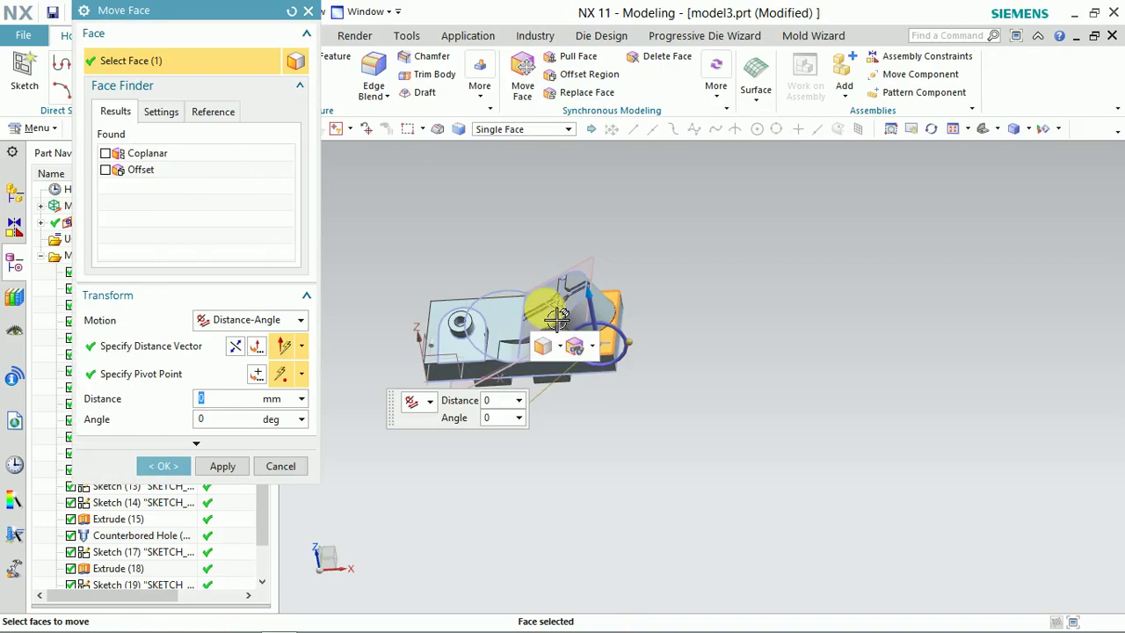
pyautogui.moveTo(547, 293); pyautogui.dragTo(534, 233, button='middle')
pyautogui.click(271, 380)
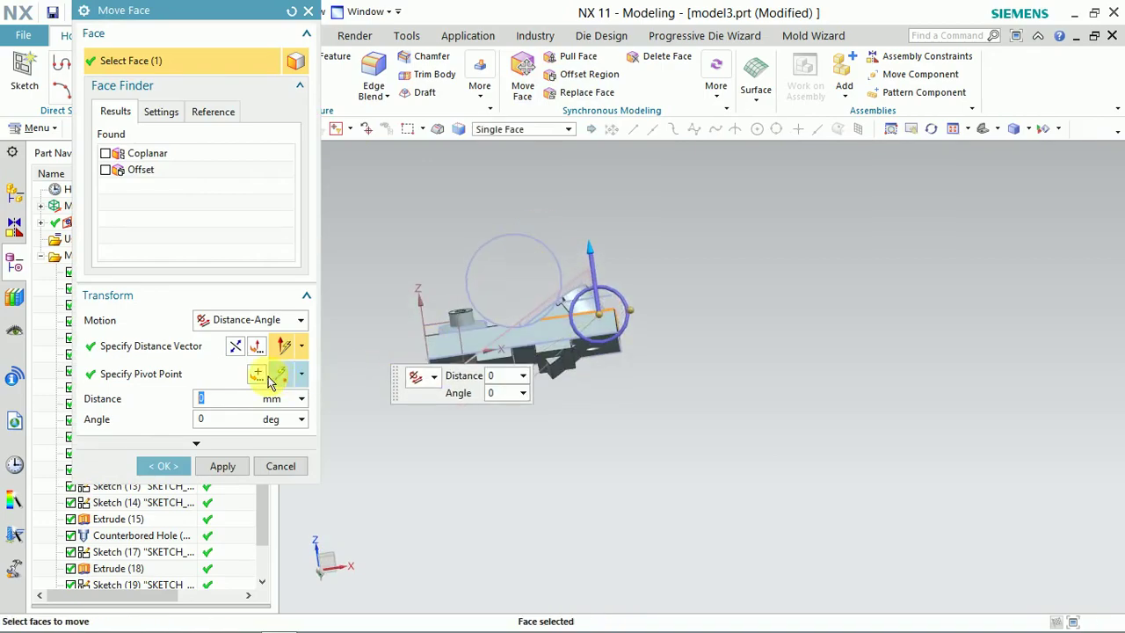
pyautogui.write('15')
pyautogui.press('Return')
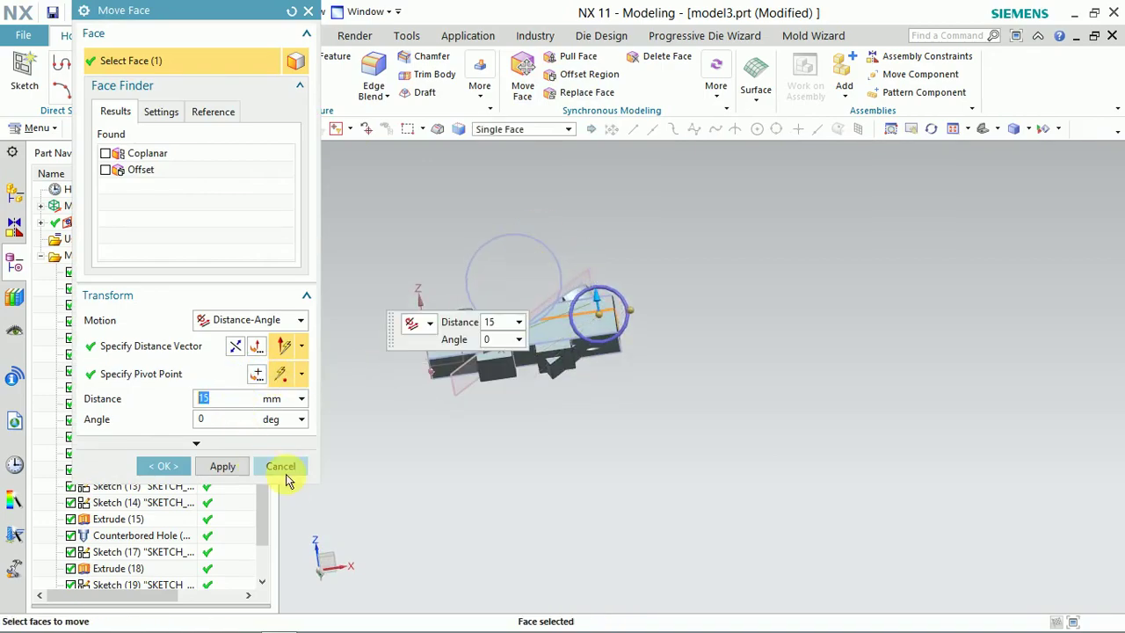
pyautogui.click(166, 465)
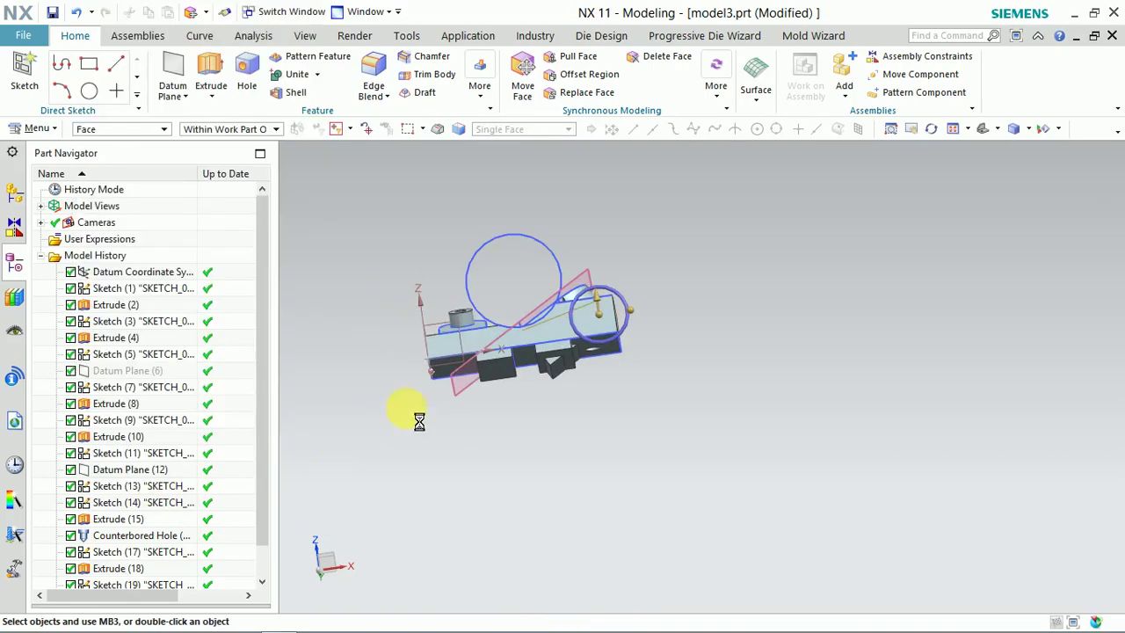
pyautogui.moveTo(466, 351); pyautogui.dragTo(521, 411, button='middle')
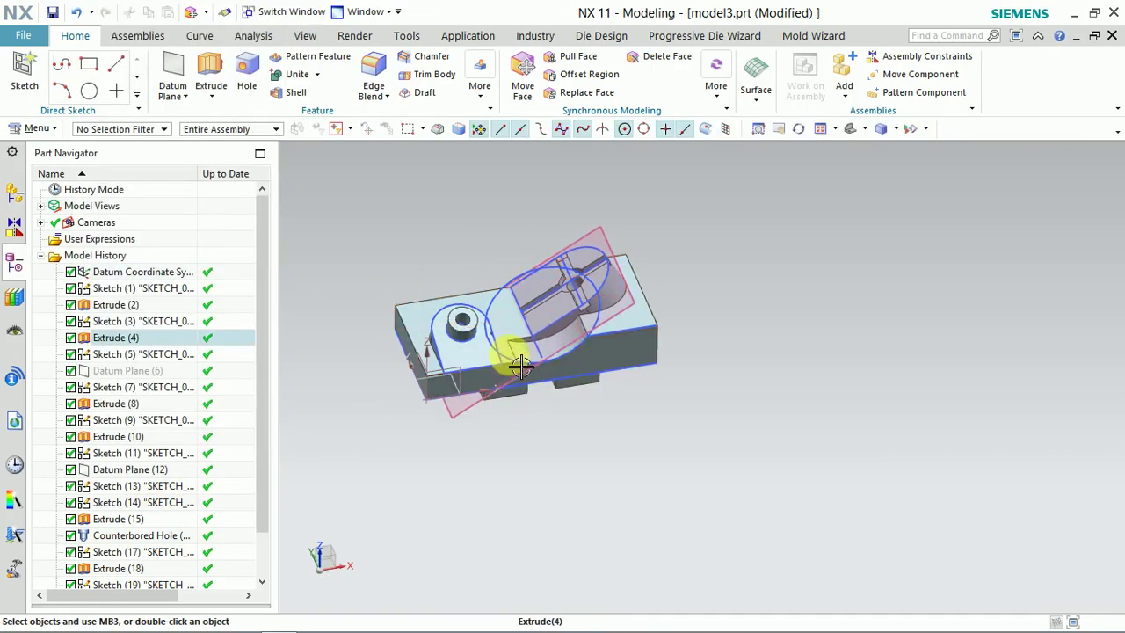
pyautogui.scroll(5, 577, 323)
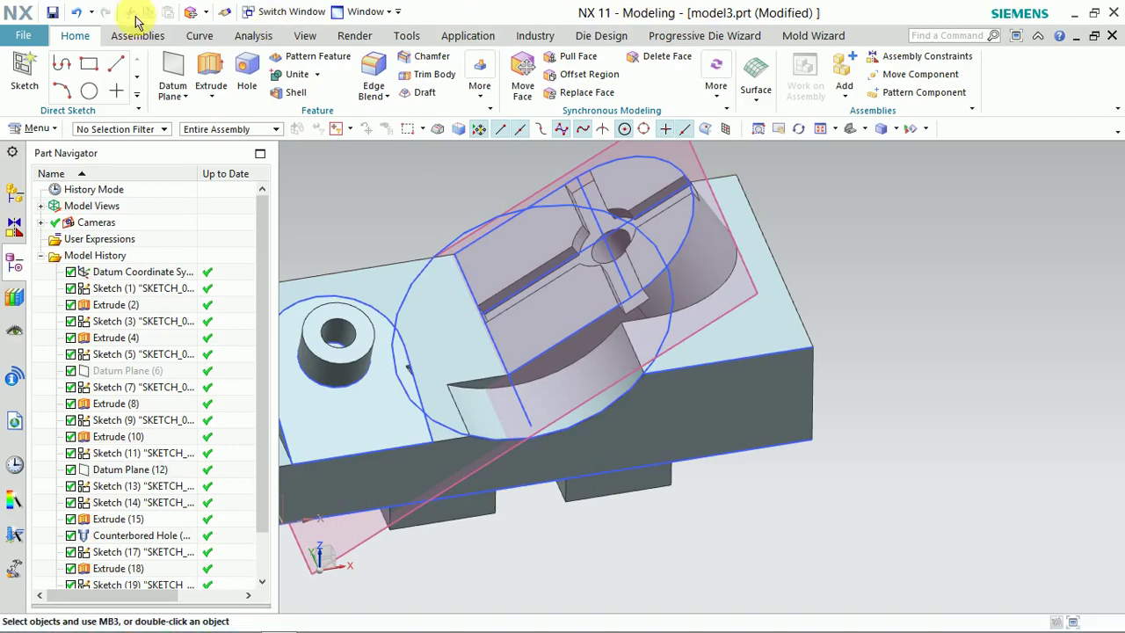
# Hide all sketch curves using the Curve type filter and Ctrl+B
pyautogui.click(131, 129)
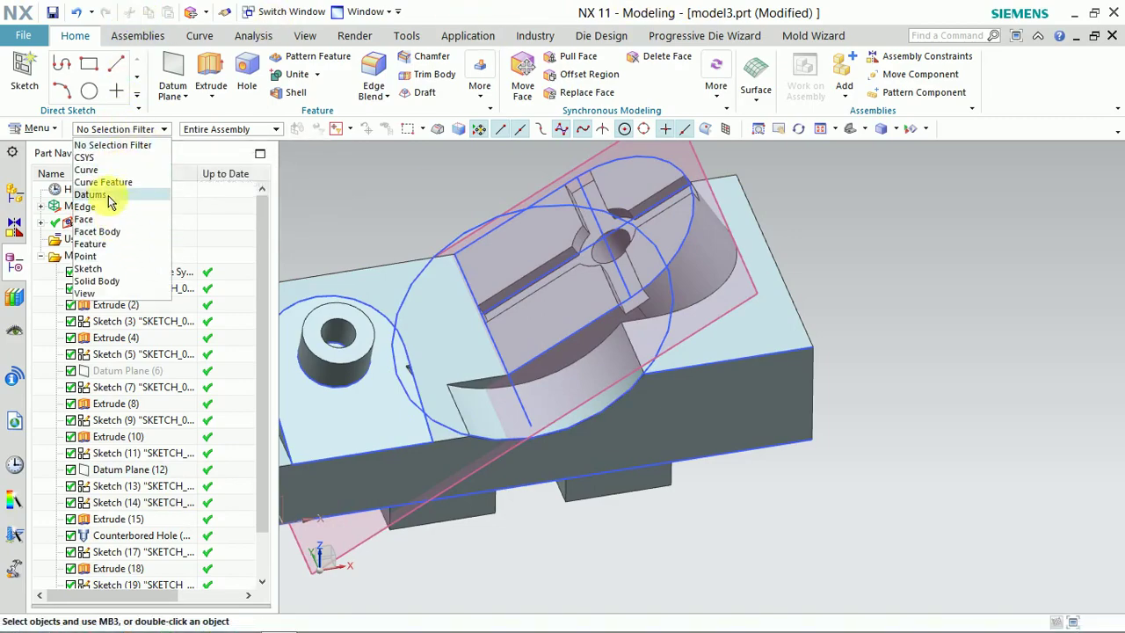
pyautogui.click(104, 171)
pyautogui.scroll(-3, 396, 231)
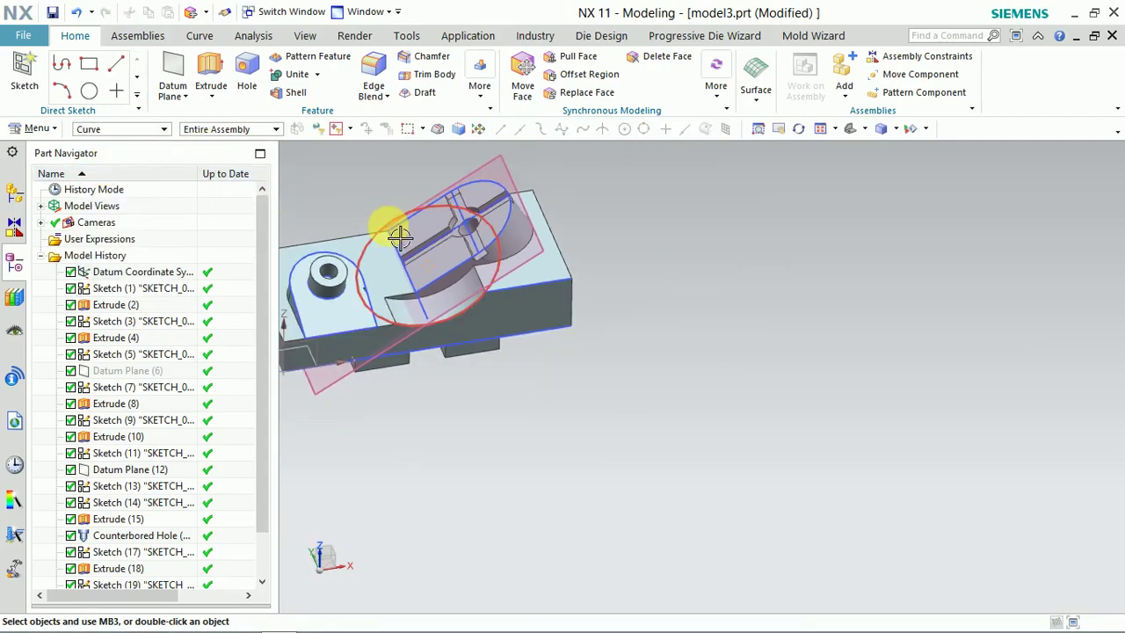
pyautogui.click(396, 225)
pyautogui.scroll(-4, 555, 258)
pyautogui.scroll(2, 523, 239)
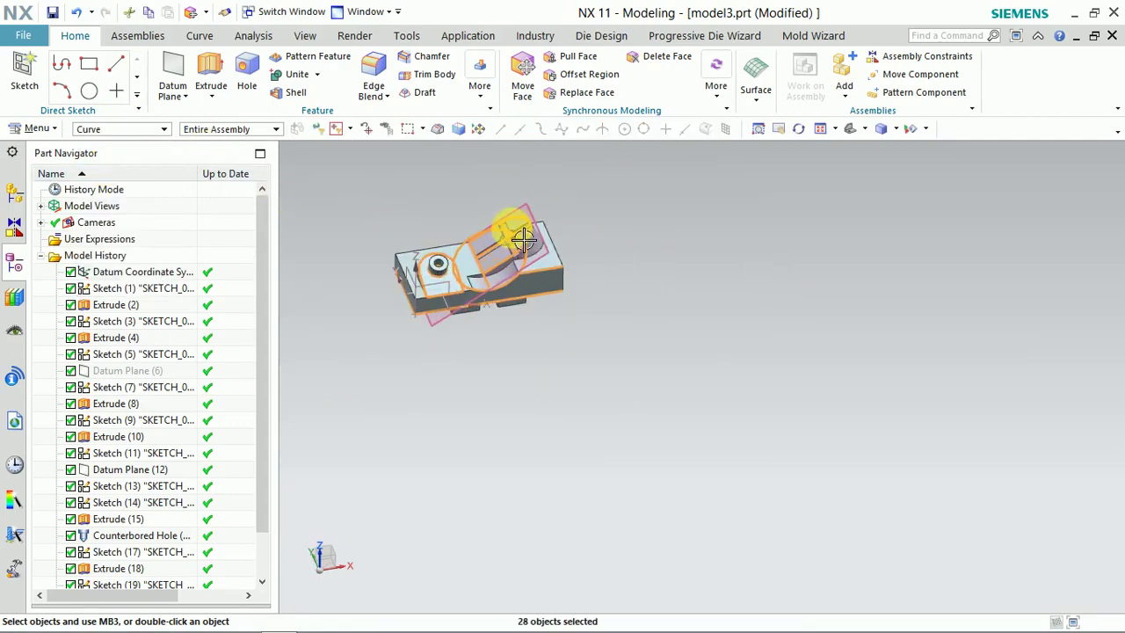
pyautogui.hotkey('ctrl', 'b')
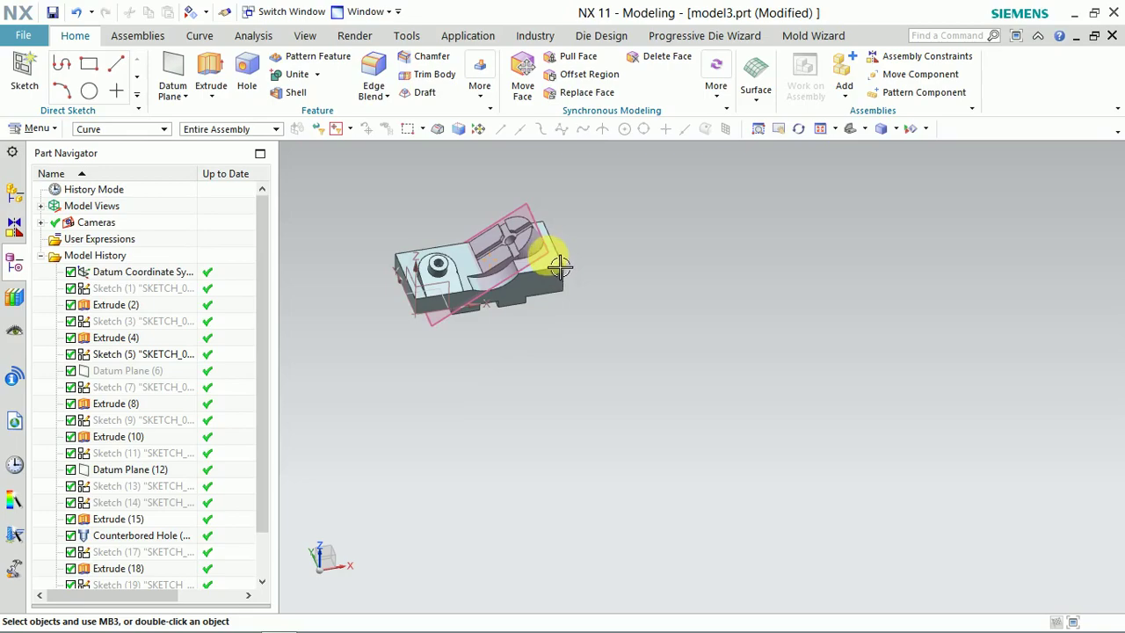
# Clear the selection filter and hide the datum plane and datum coordinate system
pyautogui.click(166, 130)
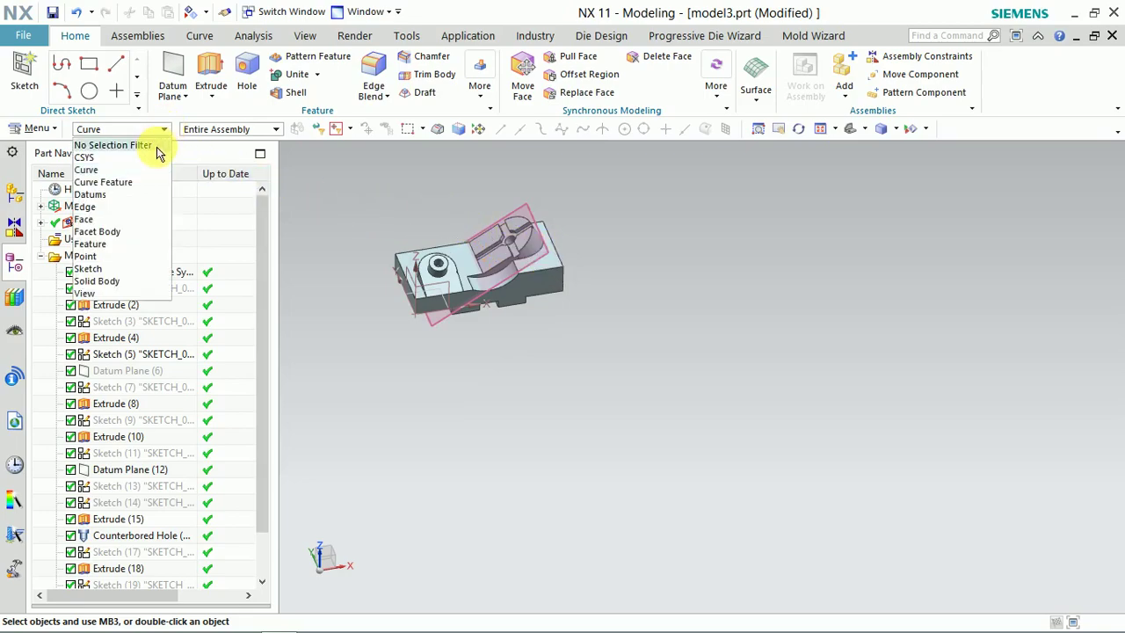
pyautogui.click(154, 144)
pyautogui.click(554, 248)
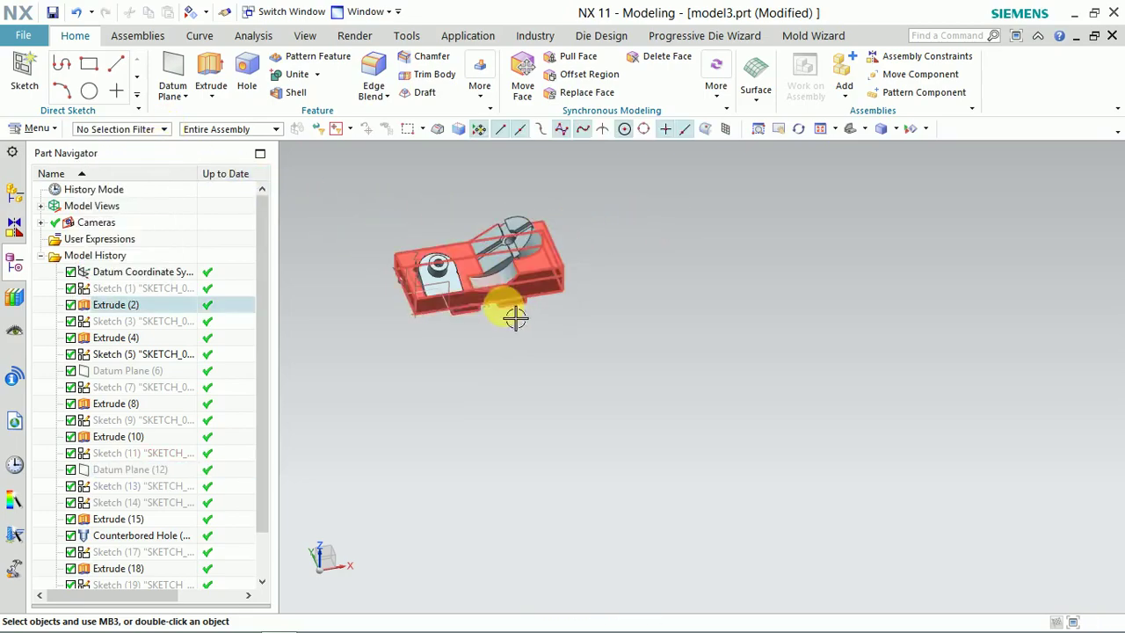
pyautogui.hotkey('ctrl', 'b')
pyautogui.click(498, 281)
pyautogui.hotkey('ctrl', 'b')
pyautogui.moveTo(498, 281); pyautogui.dragTo(475, 272, button='middle')
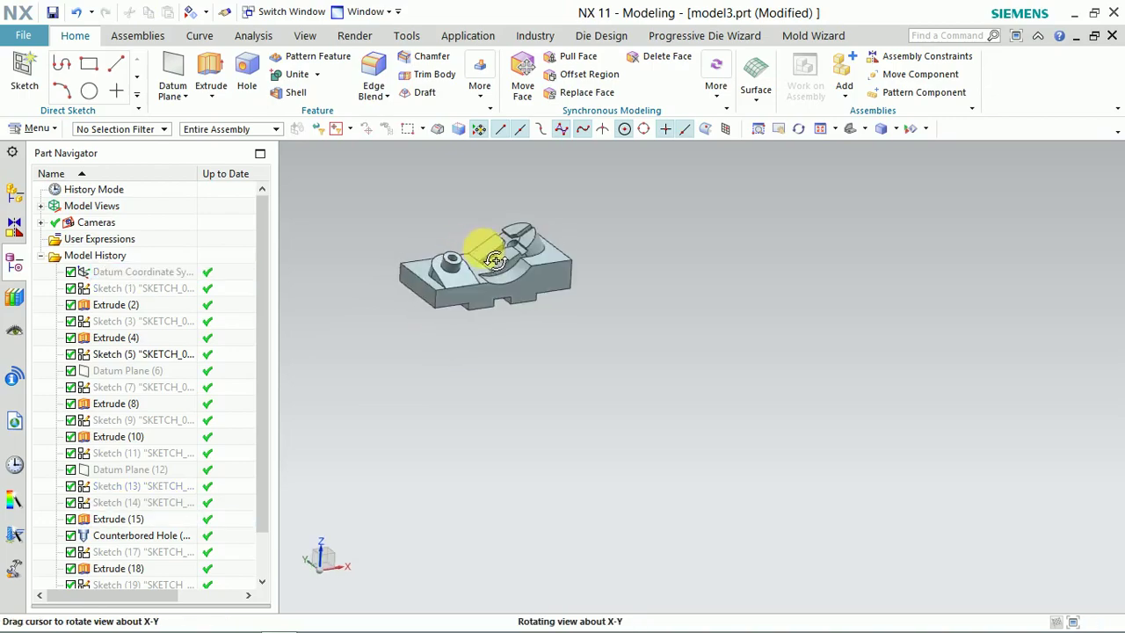
pyautogui.scroll(-2, 457, 256)
pyautogui.scroll(-2, 580, 283)
pyautogui.scroll(-2, 553, 237)
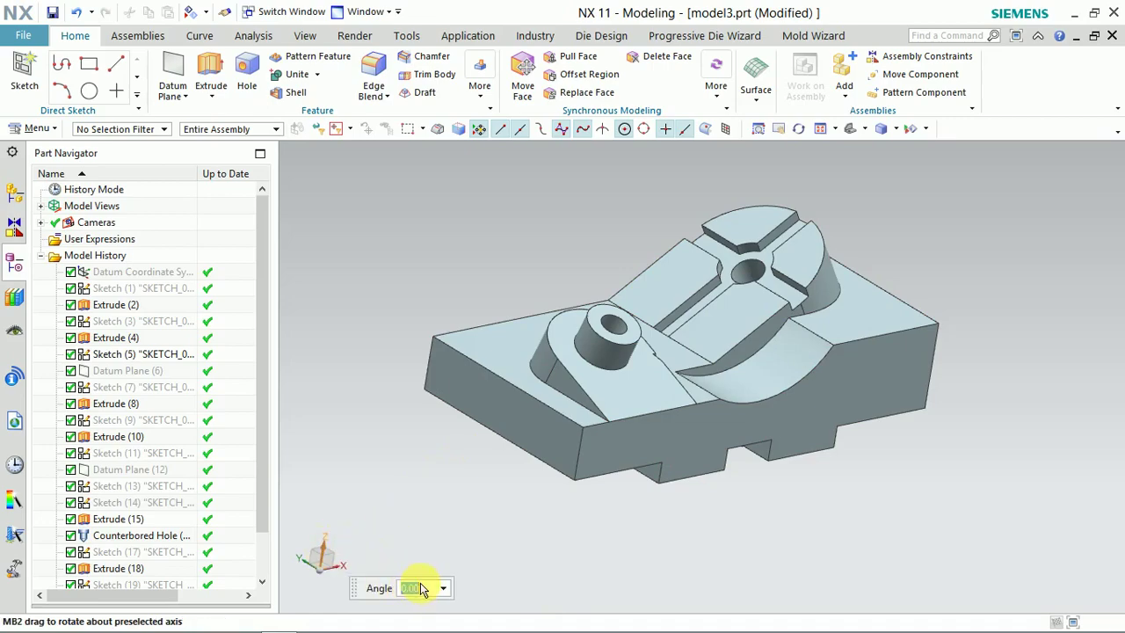
pyautogui.moveTo(398, 565)
pyautogui.mouseDown(button='middle')
pyautogui.moveTo(377, 557)
pyautogui.moveTo(499, 585)
pyautogui.moveTo(547, 427)
pyautogui.moveTo(572, 431)
pyautogui.moveTo(597, 397)
pyautogui.moveTo(449, 537)
pyautogui.mouseUp(button='middle')
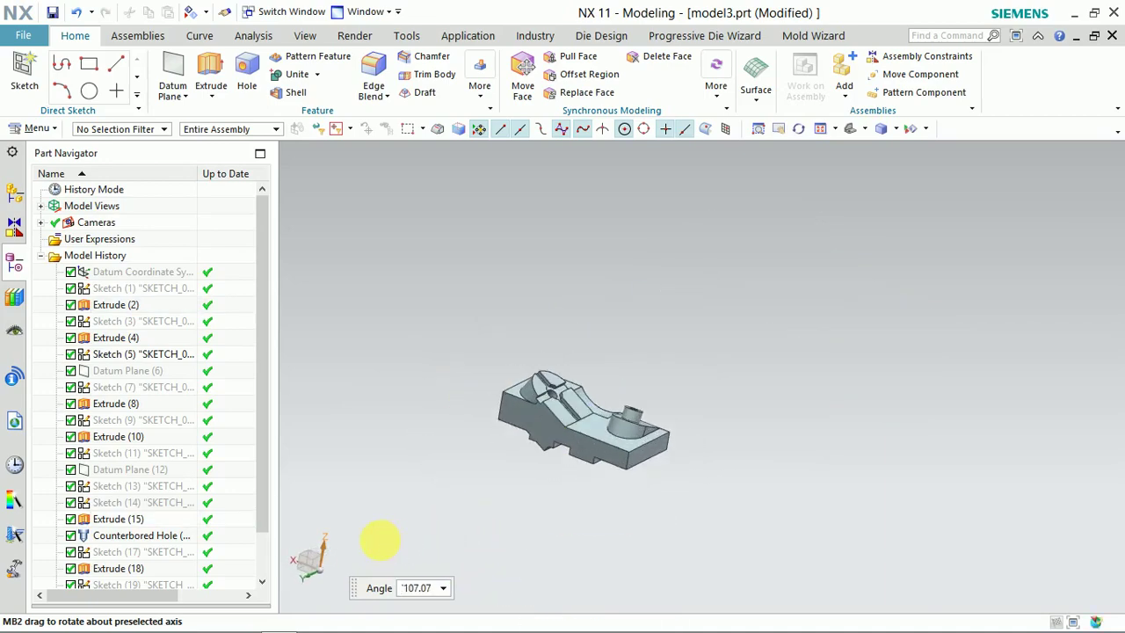
# Replace the first recessed side face with the large front face so they sit flush
pyautogui.moveTo(379, 540); pyautogui.dragTo(389, 549, button='middle')
pyautogui.moveTo(562, 482)
pyautogui.mouseDown(button='middle')
pyautogui.moveTo(559, 421)
pyautogui.moveTo(600, 413)
pyautogui.mouseUp(button='middle')
pyautogui.scroll(3, 540, 422)
pyautogui.scroll(4, 547, 432)
pyautogui.scroll(3, 560, 442)
pyautogui.scroll(-5, 567, 417)
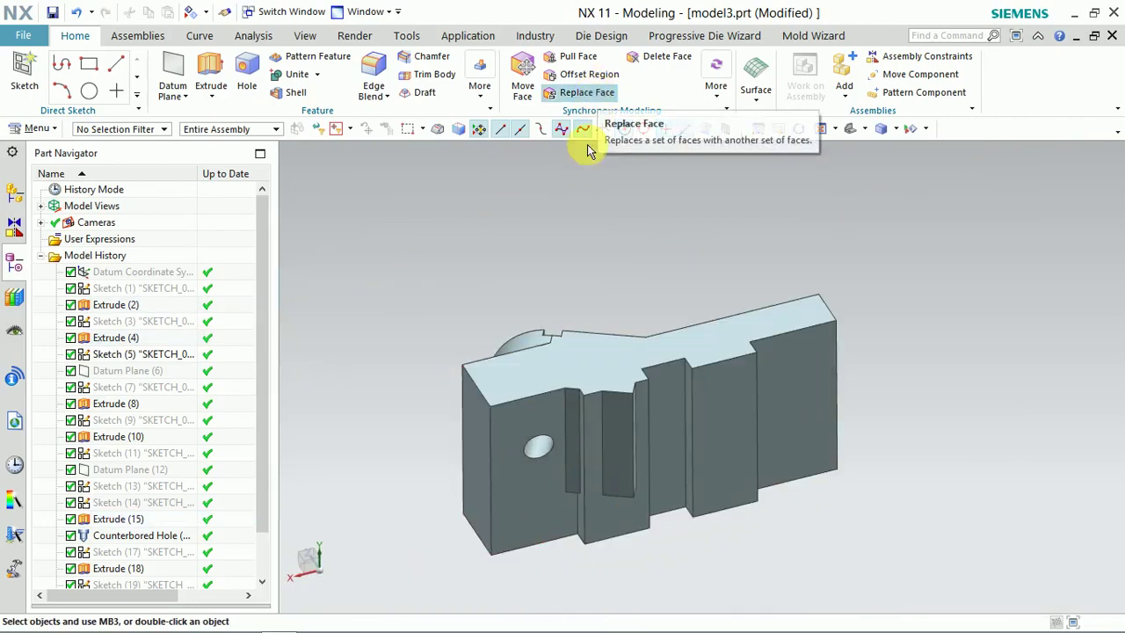
pyautogui.click(601, 91)
pyautogui.scroll(3, 580, 368)
pyautogui.scroll(2, 592, 434)
pyautogui.click(615, 413)
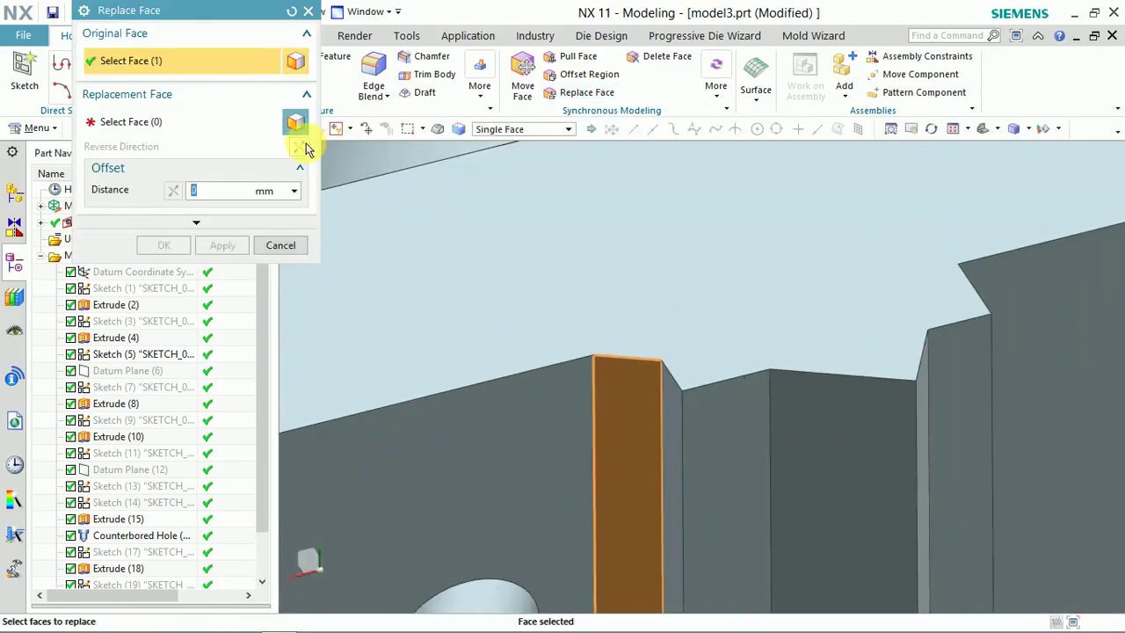
pyautogui.click(184, 133)
pyautogui.click(499, 460)
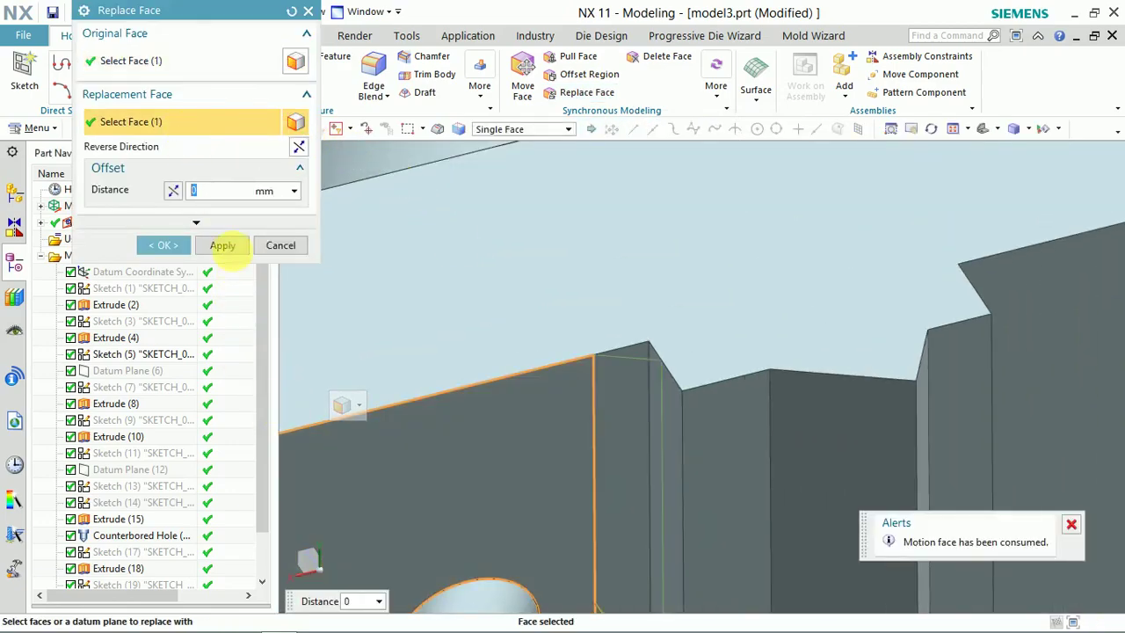
pyautogui.click(184, 249)
# Replace the second recessed side face with its neighbouring face to make it flush
pyautogui.scroll(-2, 527, 317)
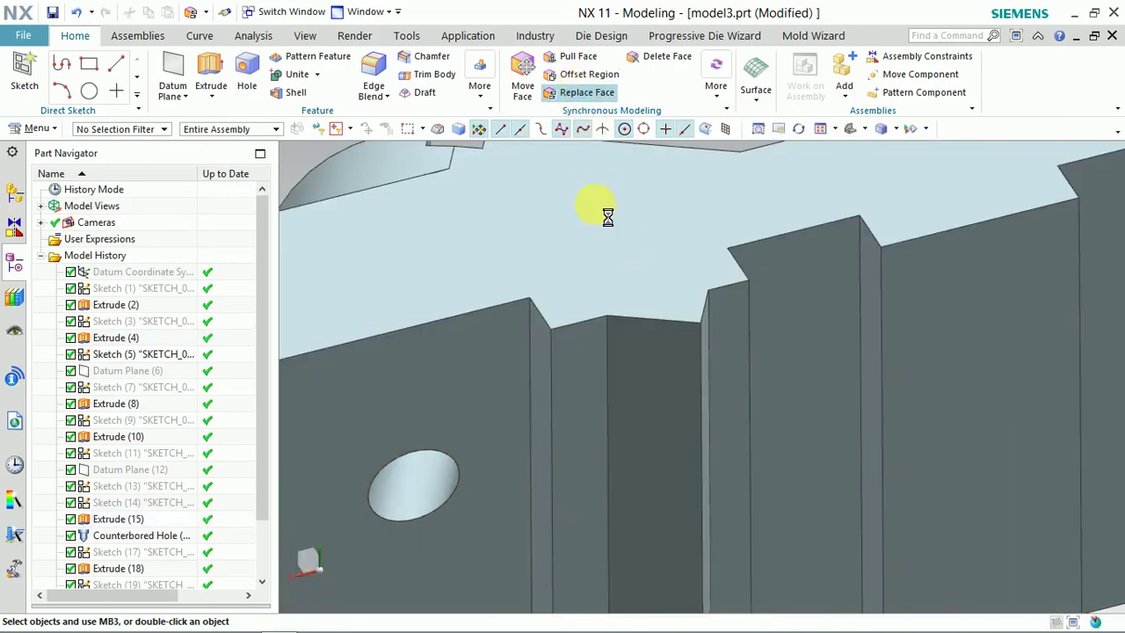
pyautogui.click(648, 363)
pyautogui.click(295, 121)
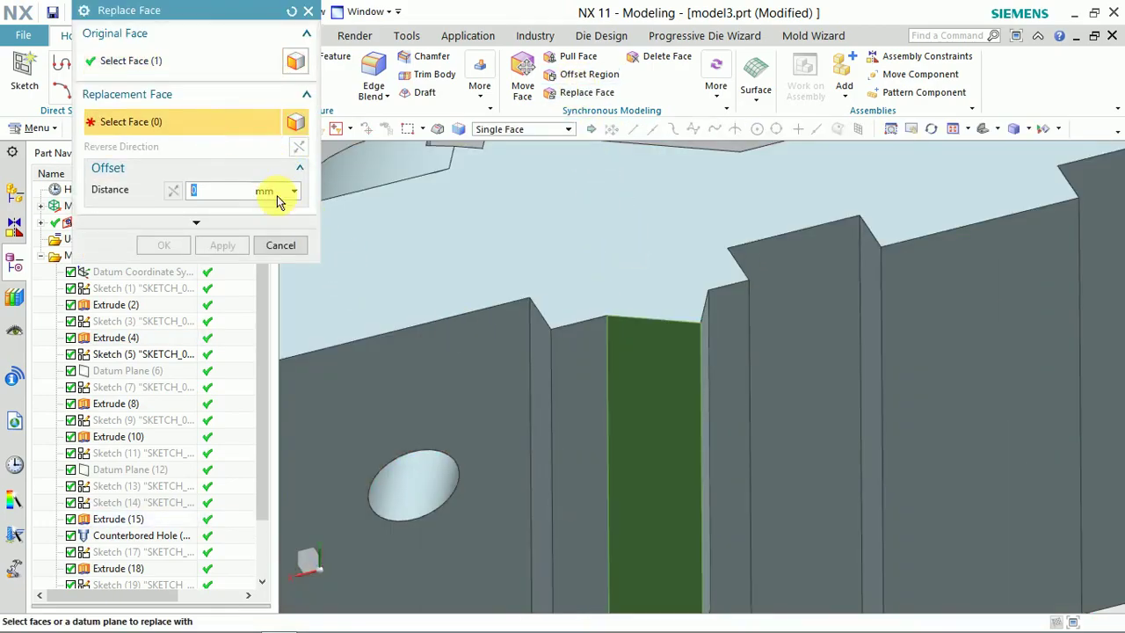
pyautogui.click(583, 372)
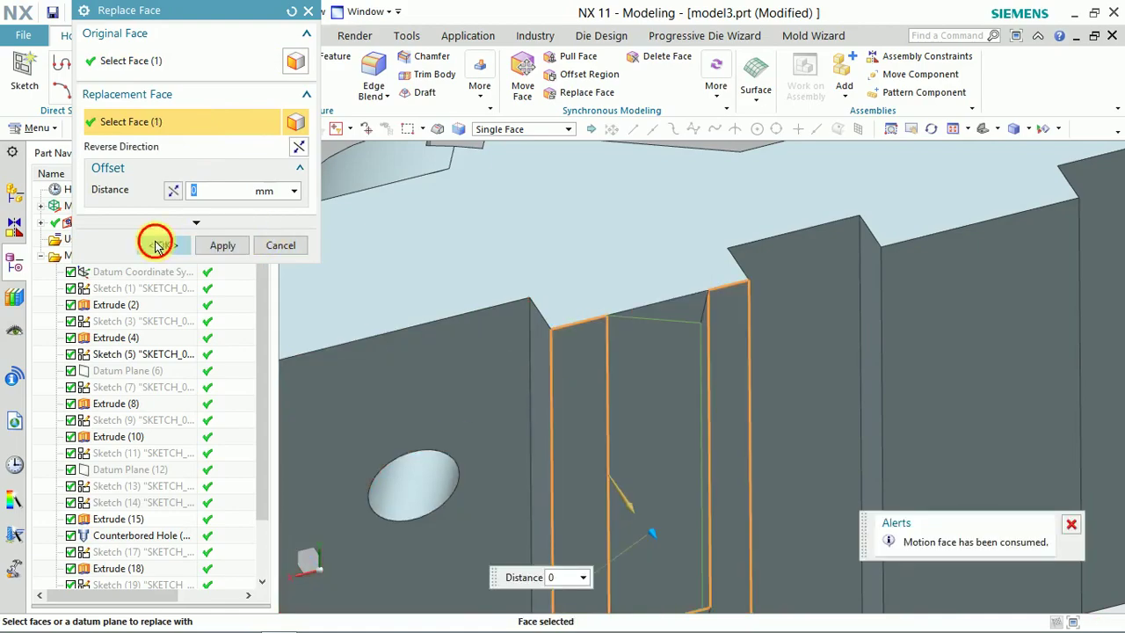
pyautogui.click(156, 246)
pyautogui.scroll(-3, 572, 344)
pyautogui.moveTo(572, 344)
pyautogui.mouseDown(button='middle')
pyautogui.moveTo(572, 395)
pyautogui.moveTo(535, 381)
pyautogui.mouseUp(button='middle')
pyautogui.scroll(3, 535, 381)
pyautogui.scroll(-3, 515, 326)
pyautogui.moveTo(515, 326)
pyautogui.mouseDown(button='middle')
pyautogui.moveTo(673, 276)
pyautogui.moveTo(622, 307)
pyautogui.mouseUp(button='middle')
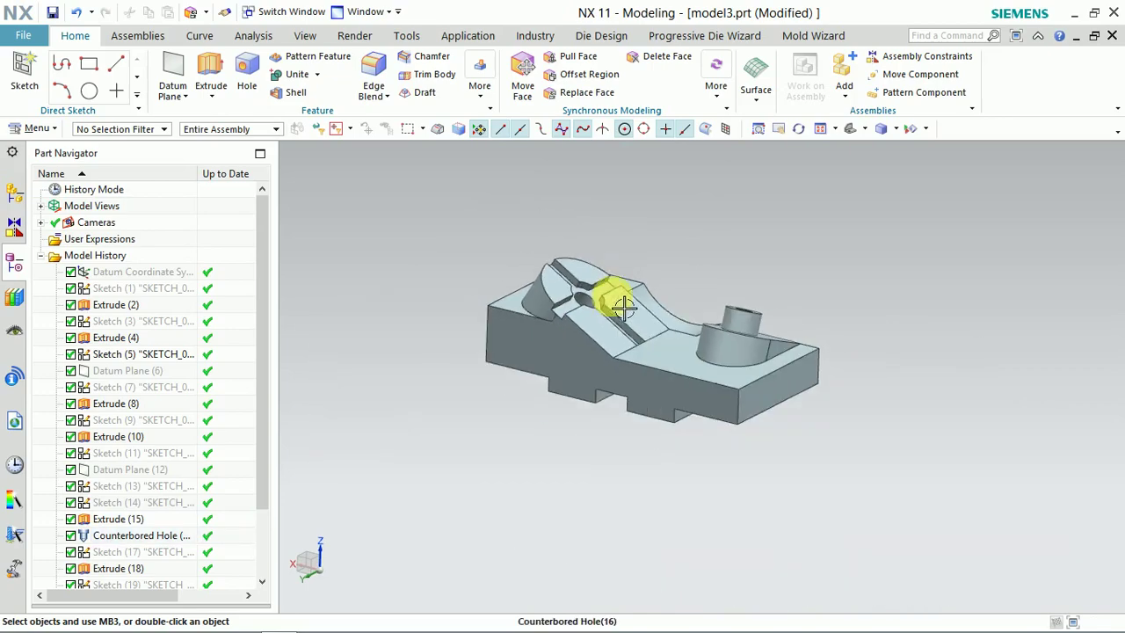
pyautogui.scroll(2, 572, 351)
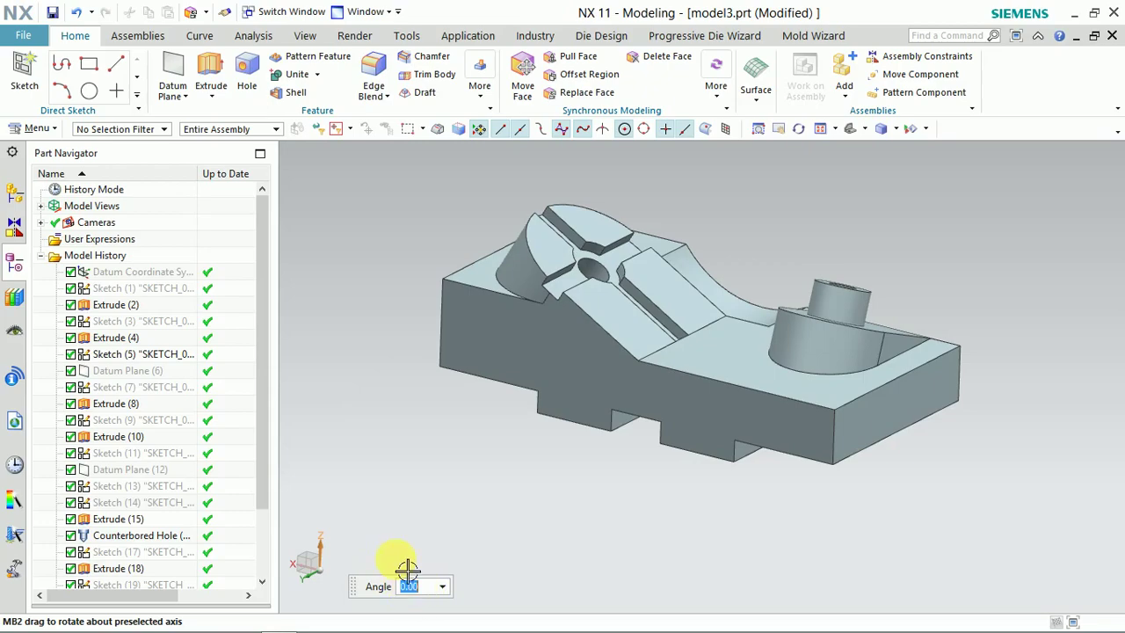
pyautogui.moveTo(406, 569)
pyautogui.mouseDown(button='middle')
pyautogui.moveTo(395, 557)
pyautogui.moveTo(407, 570)
pyautogui.mouseUp(button='middle')
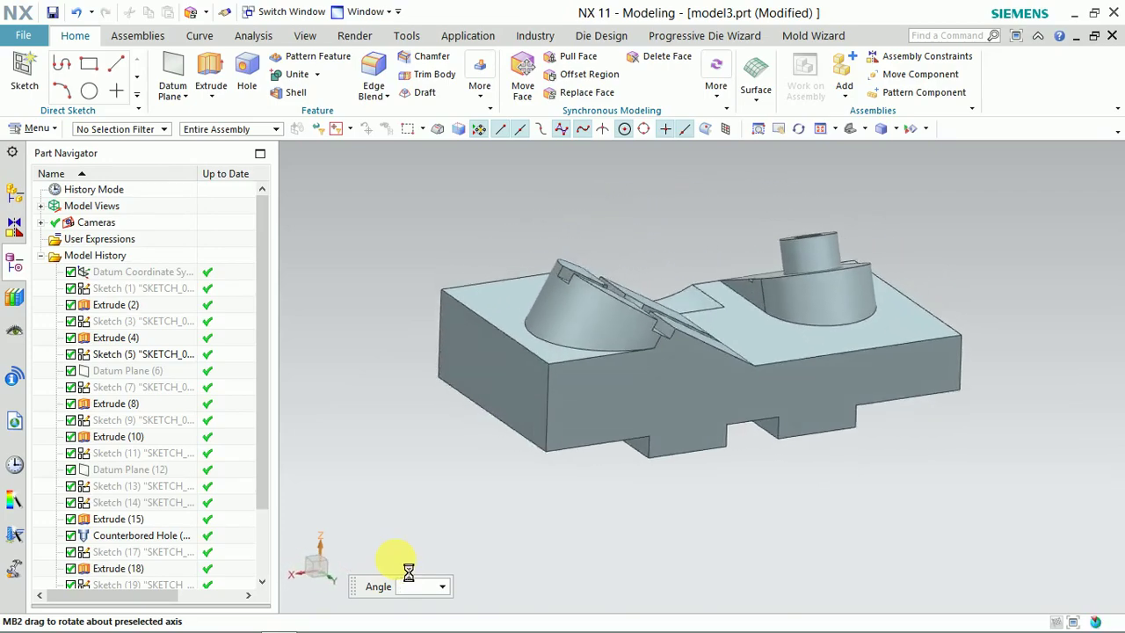